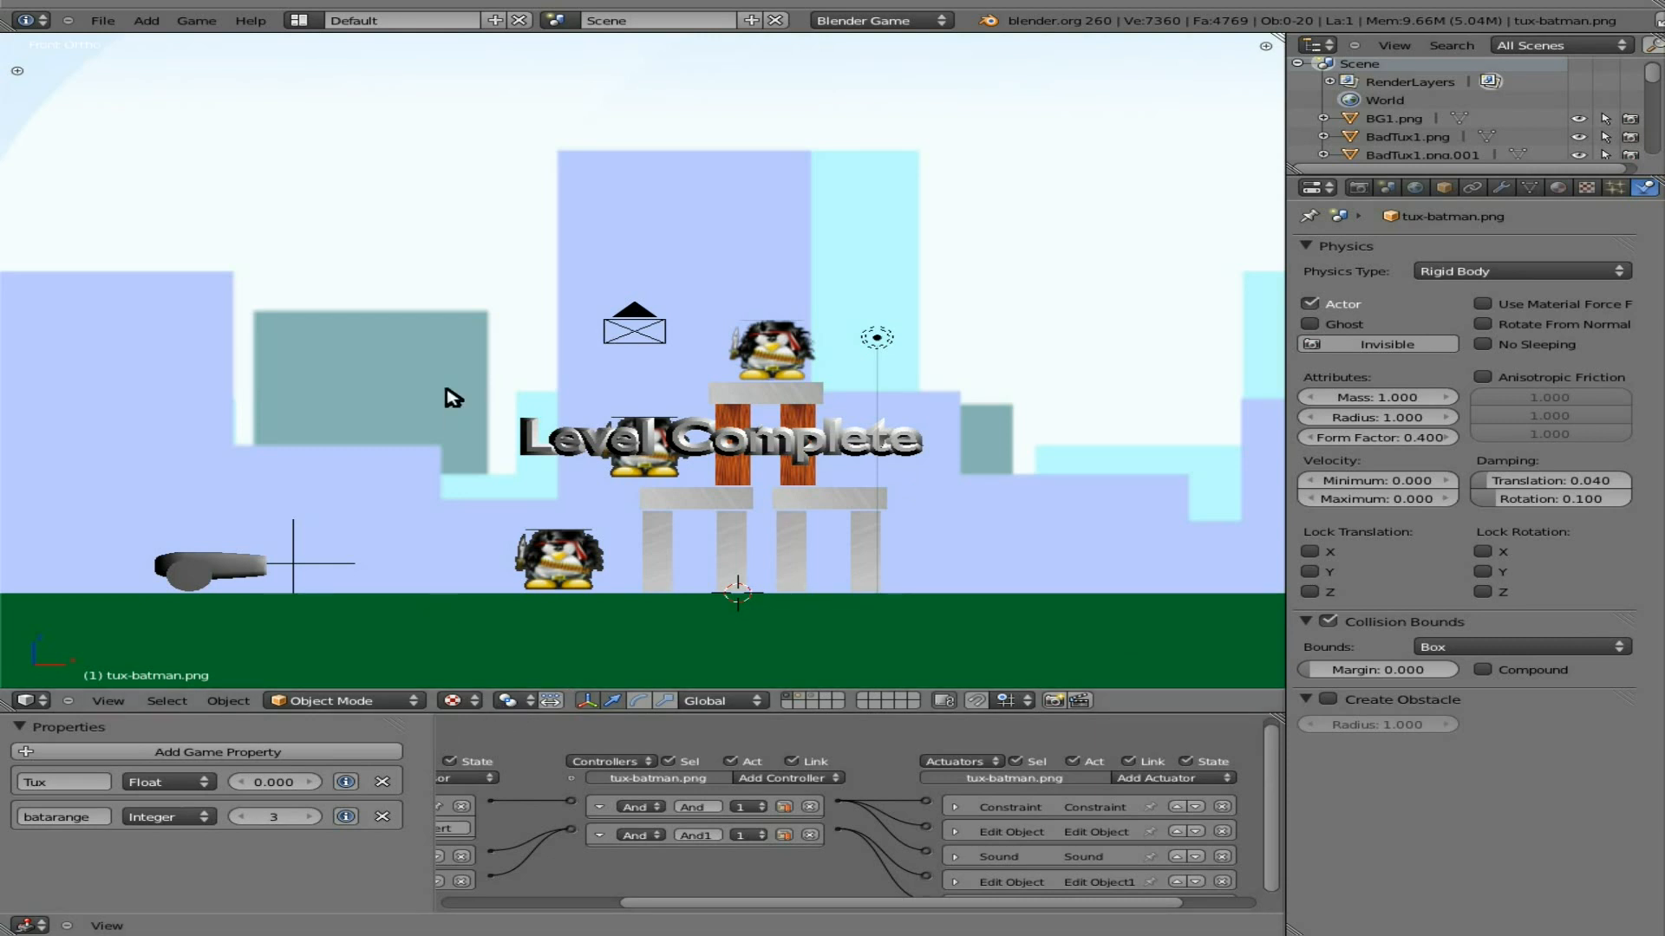
# Step: Play-test the level by firing penguins from the cannon at the enemies, and stop the game
pyautogui.press('p')
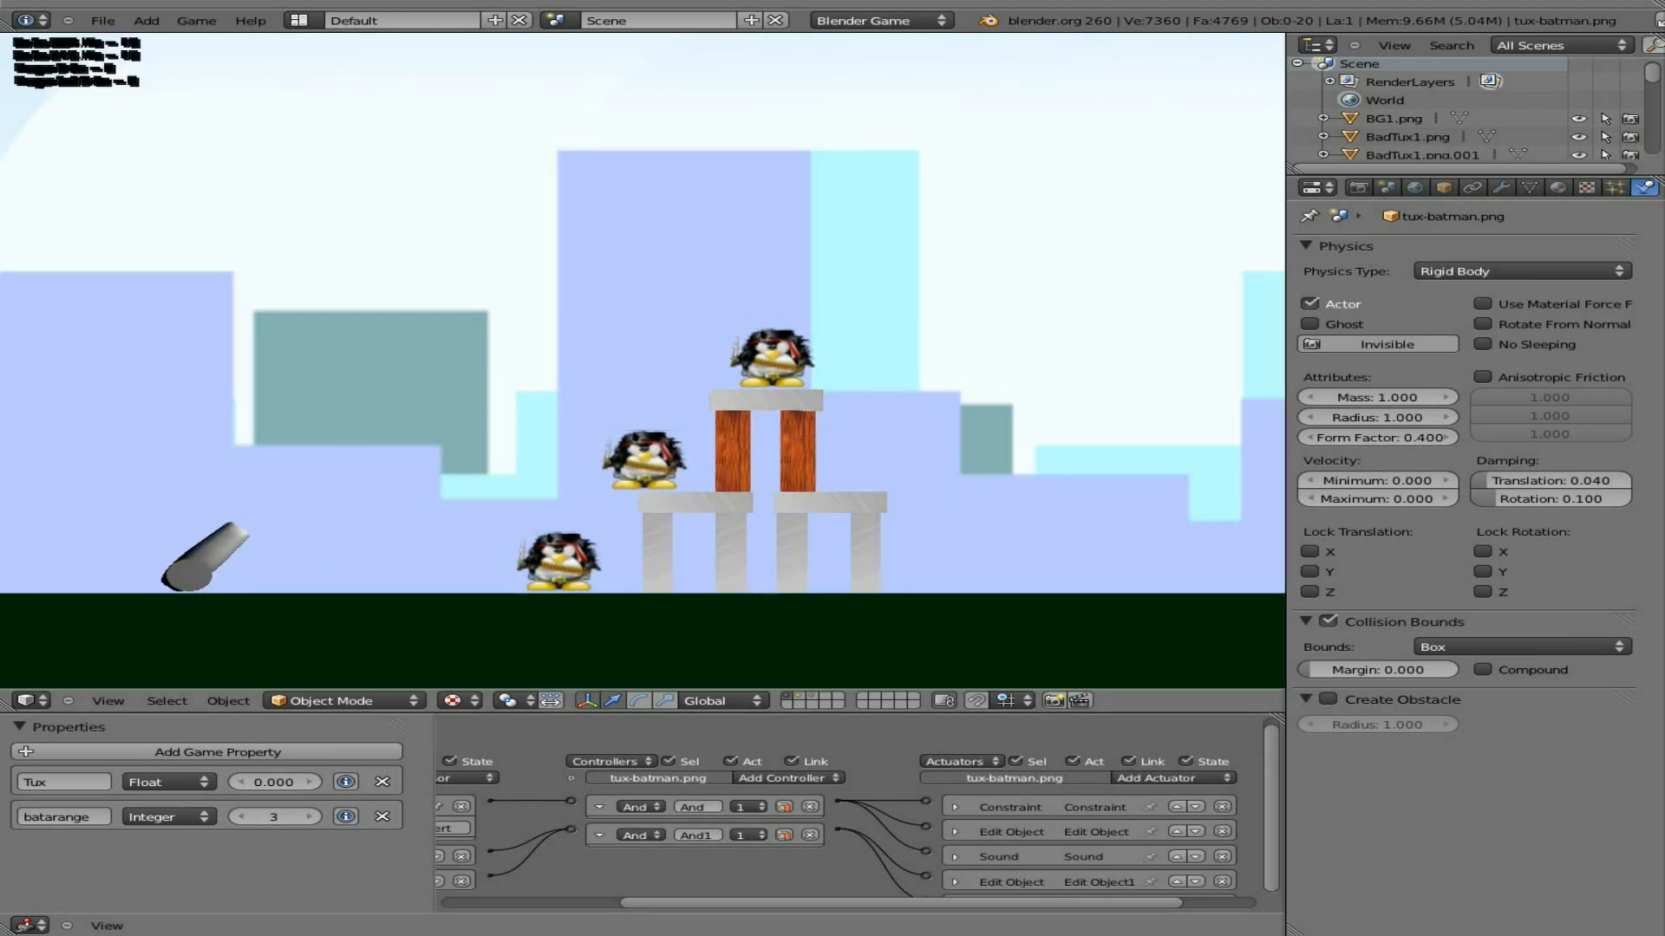
pyautogui.press('space')
pyautogui.press('space')
pyautogui.press('Down')
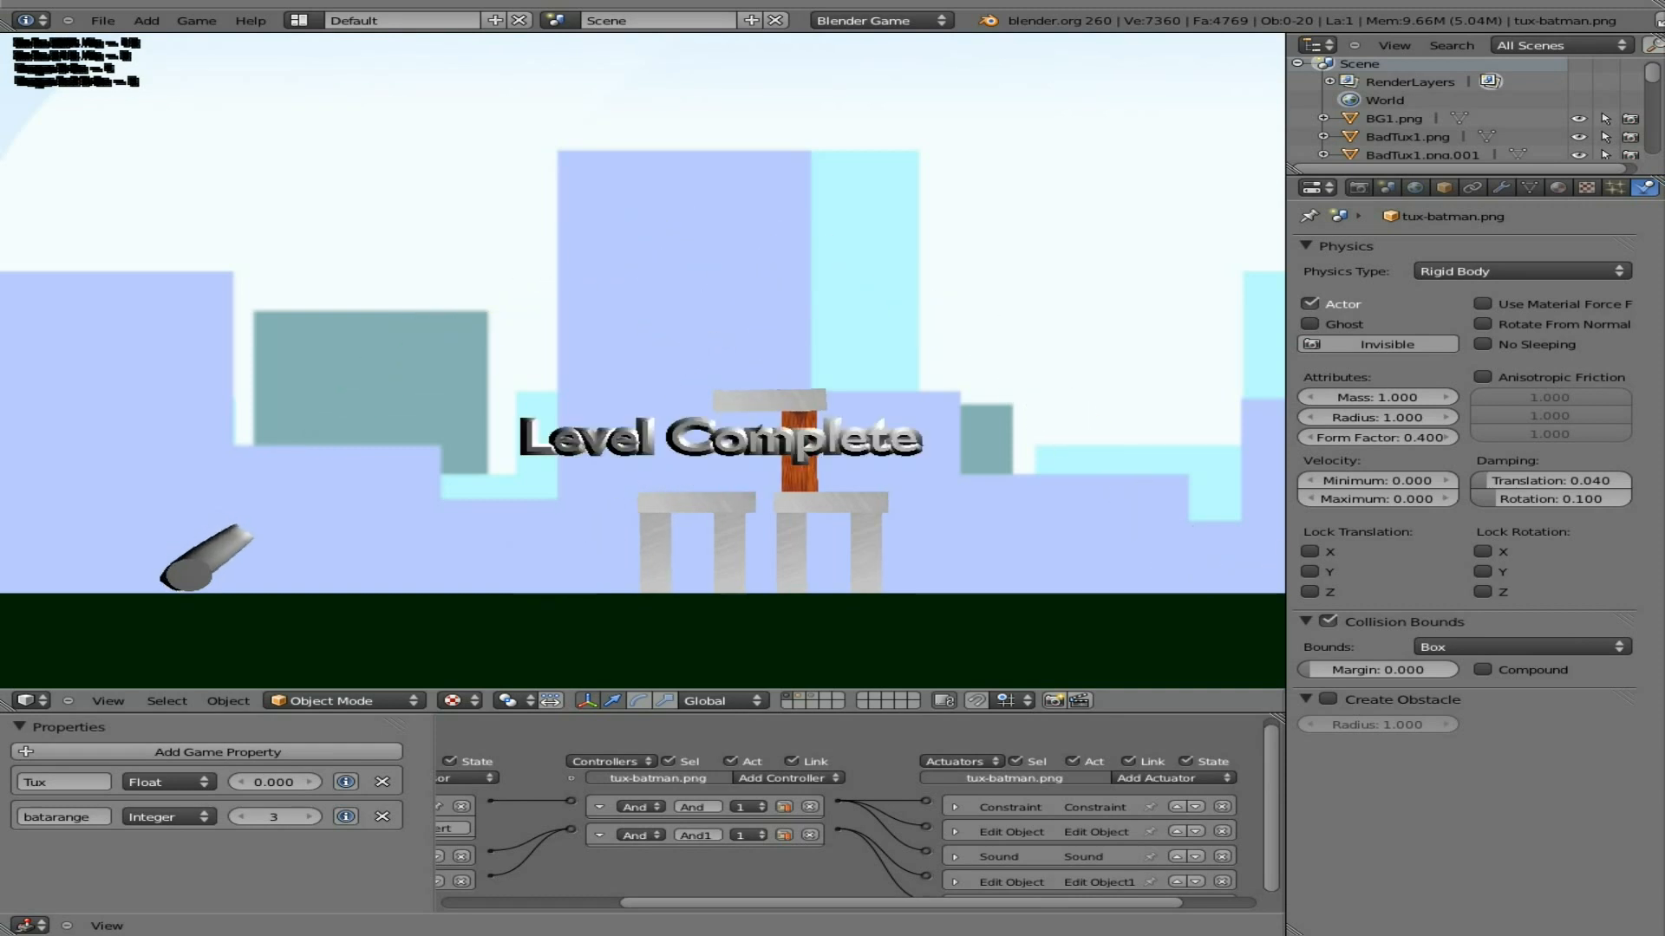
pyautogui.press('Escape')
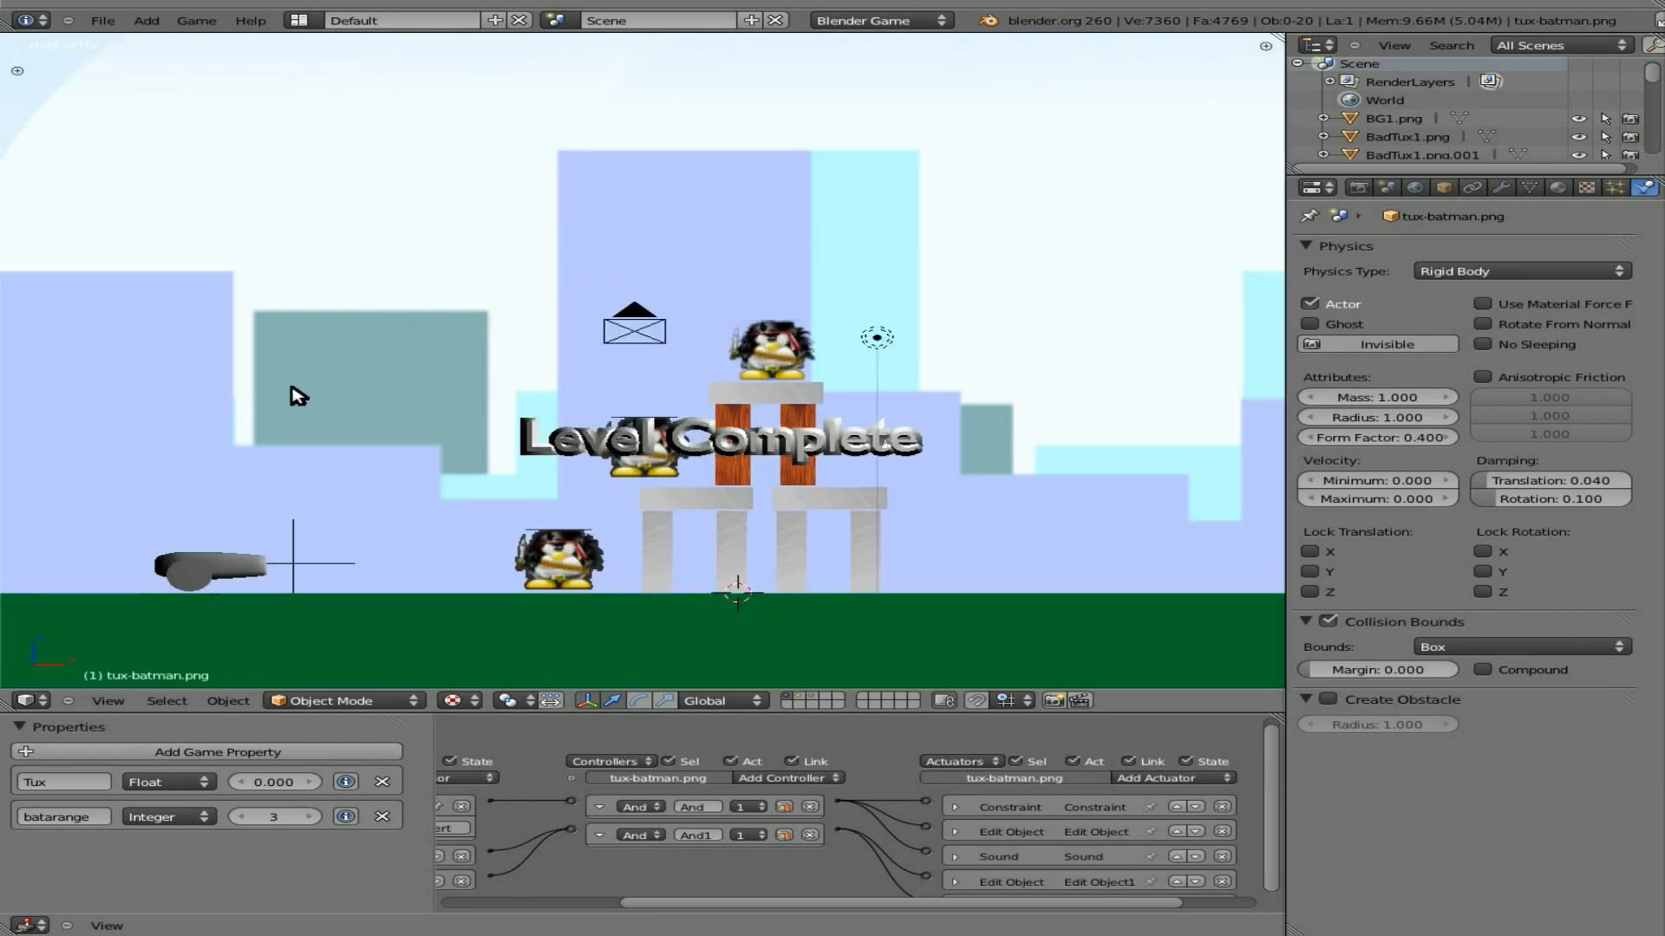
# Step: Delete the enemy penguin on the ground and the one on the lower ledge, keeping the one on top
pyautogui.rightClick(565, 556)
pyautogui.rightClick(562, 552)
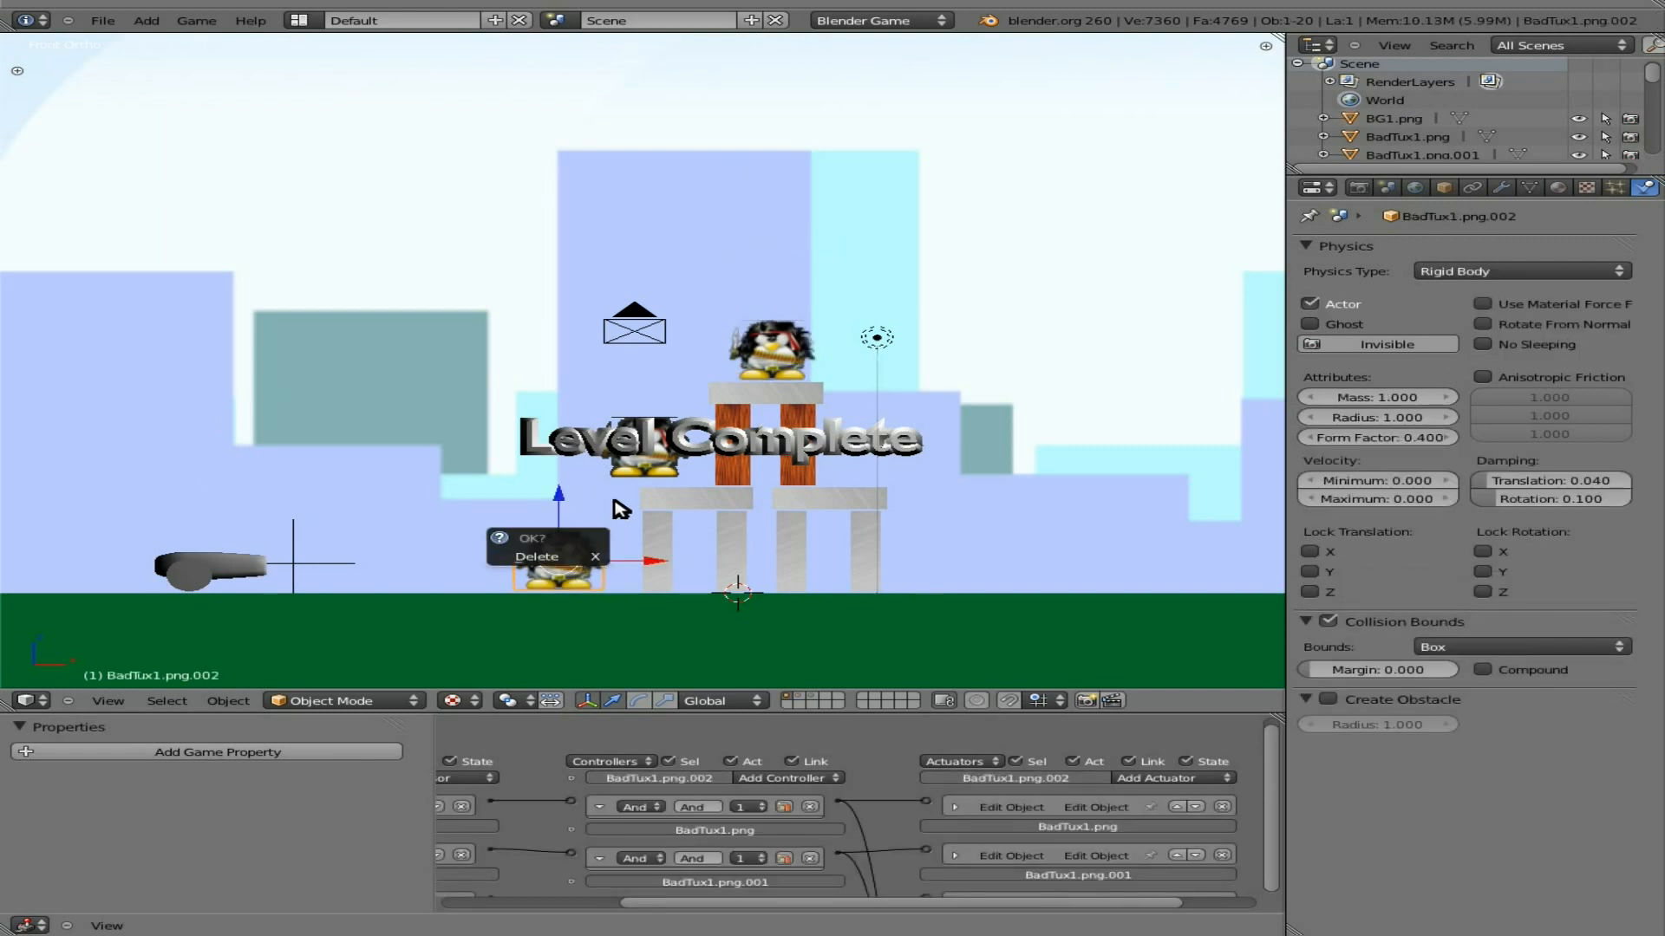
pyautogui.rightClick(574, 552)
pyautogui.rightClick(574, 552)
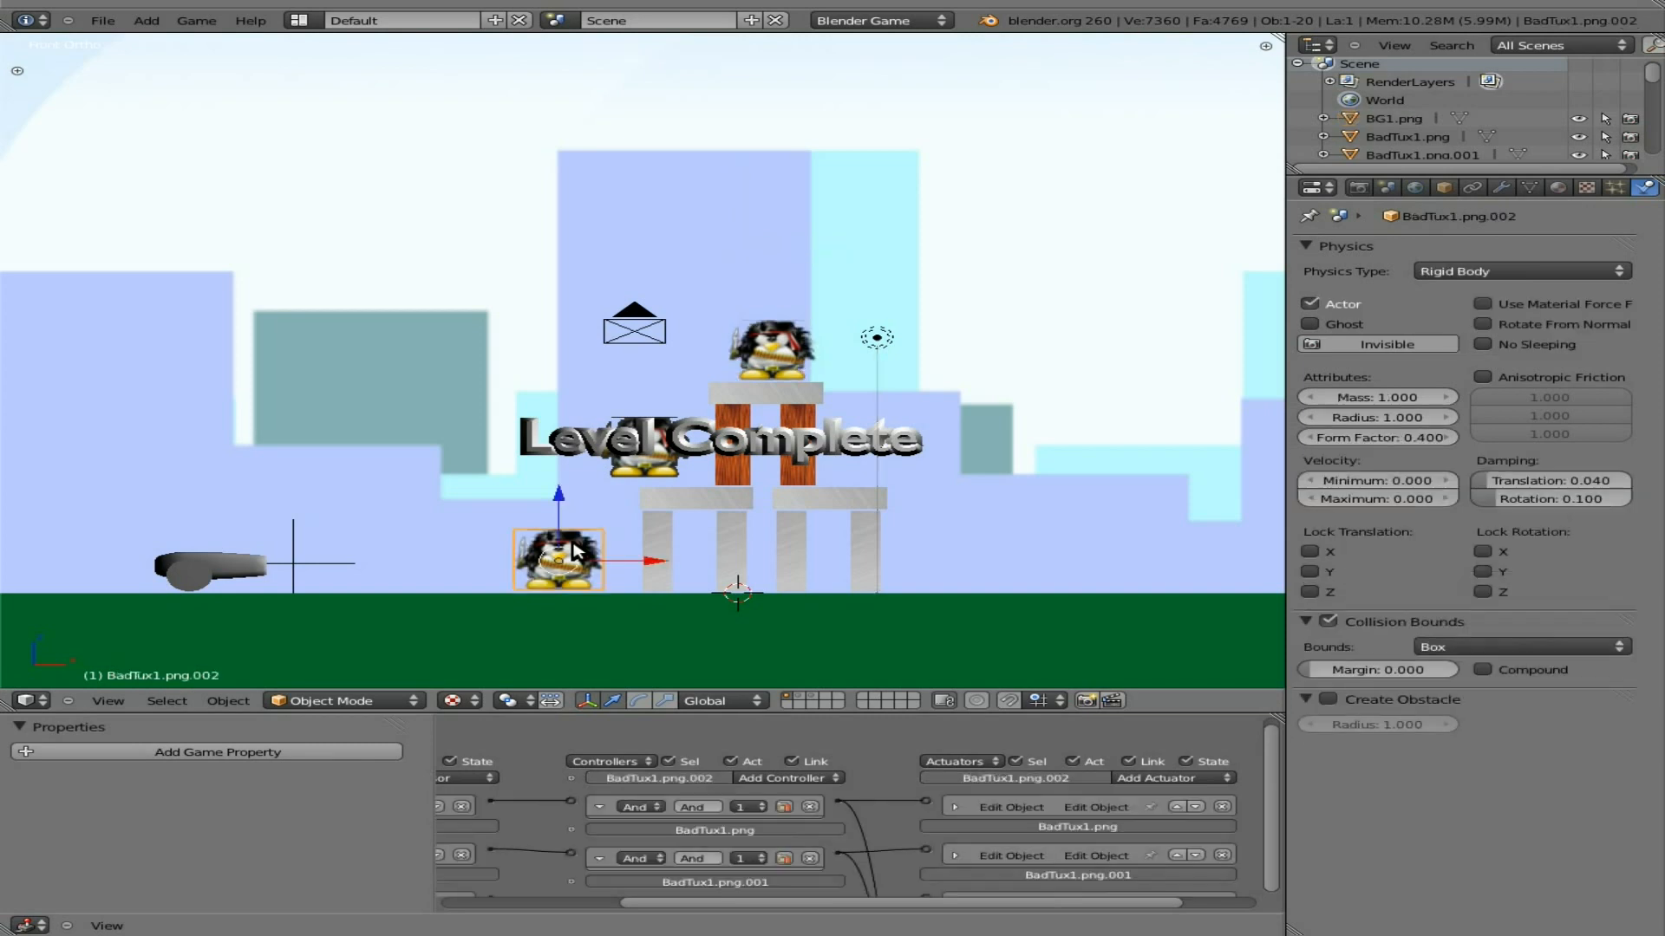
pyautogui.press('x')
pyautogui.click(574, 552)
pyautogui.rightClick(637, 477)
pyautogui.press('x')
pyautogui.click(639, 479)
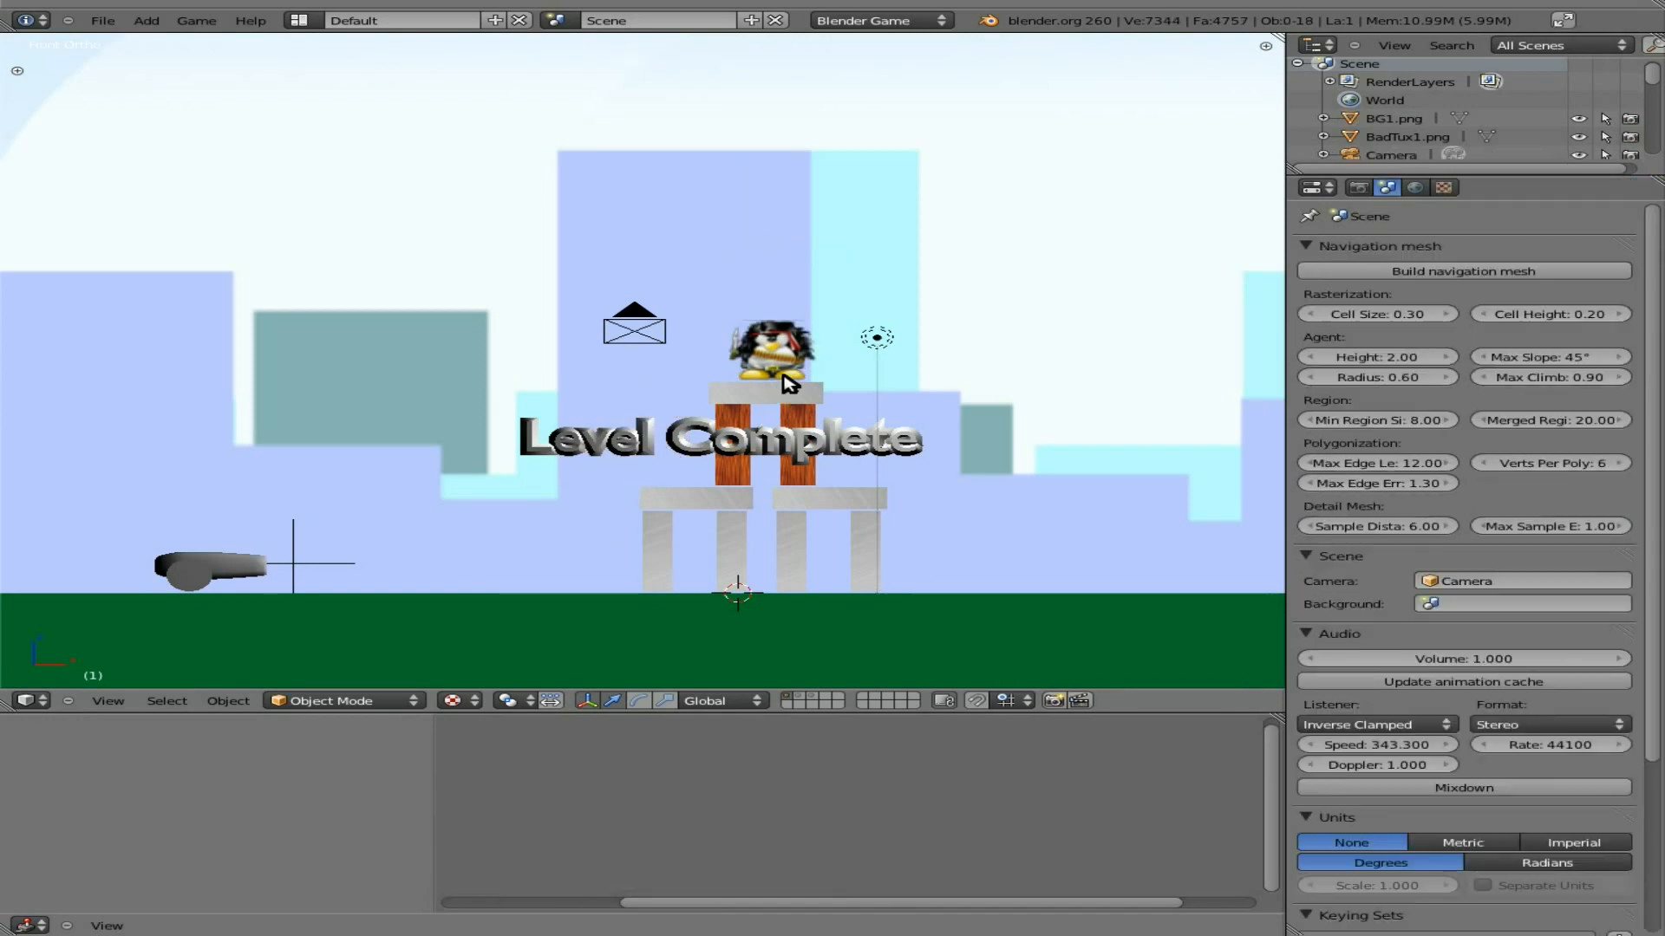
# Step: Switch to the layer holding the batarang and start Import Images as Planes
pyautogui.rightClick(780, 349)
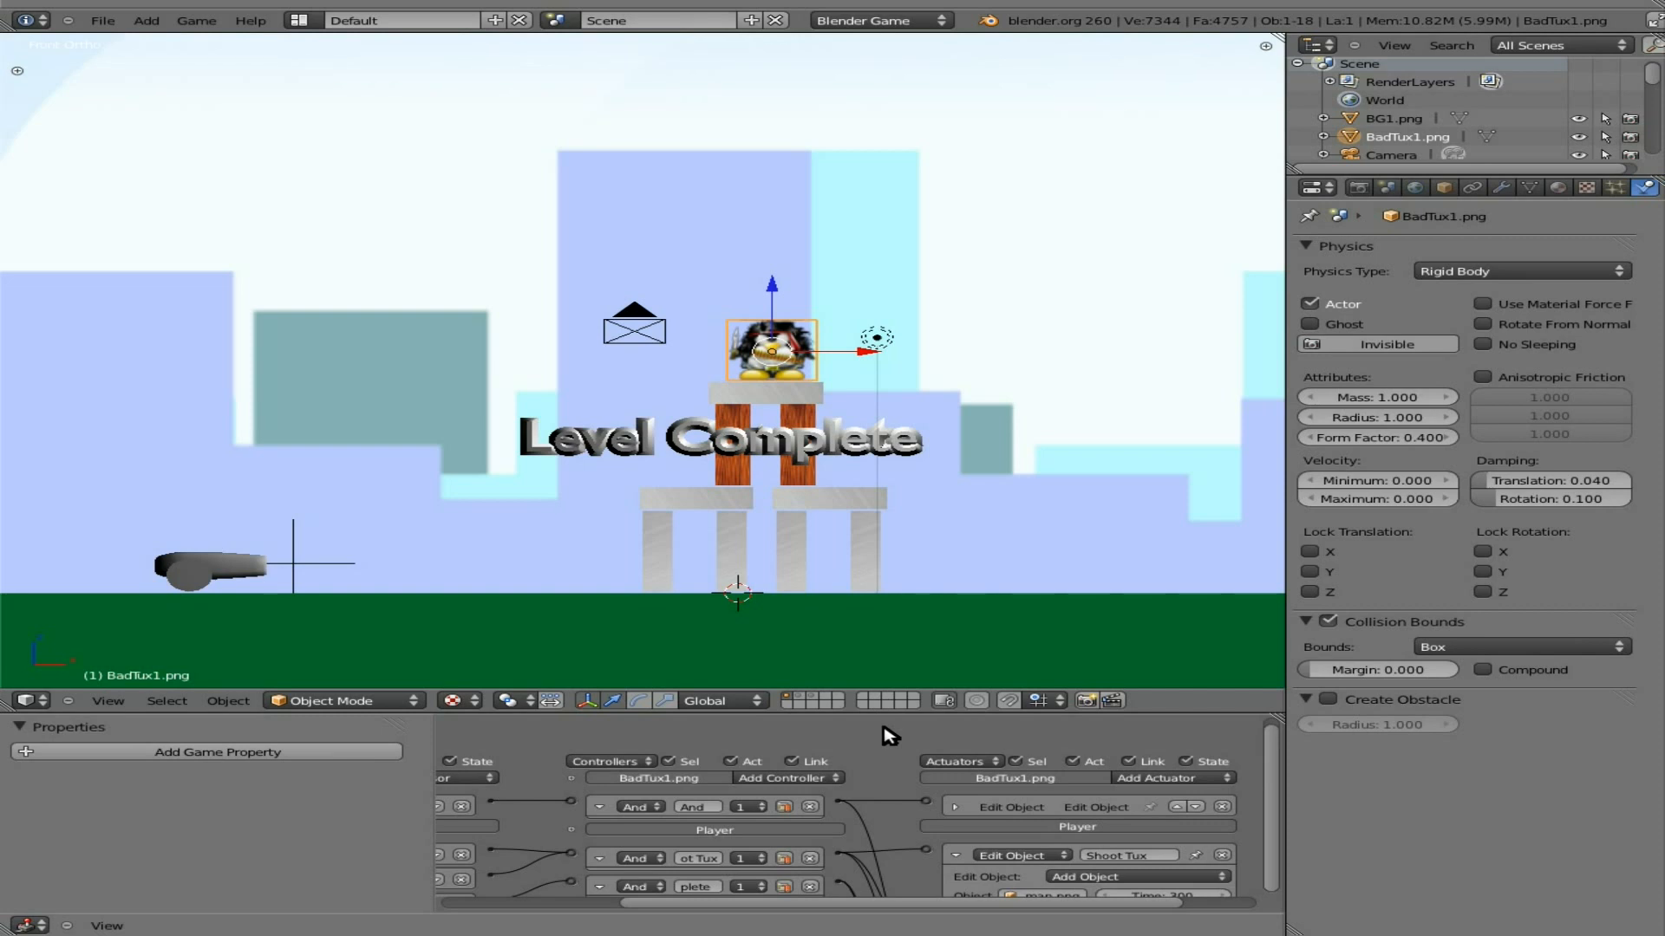
pyautogui.click(815, 700)
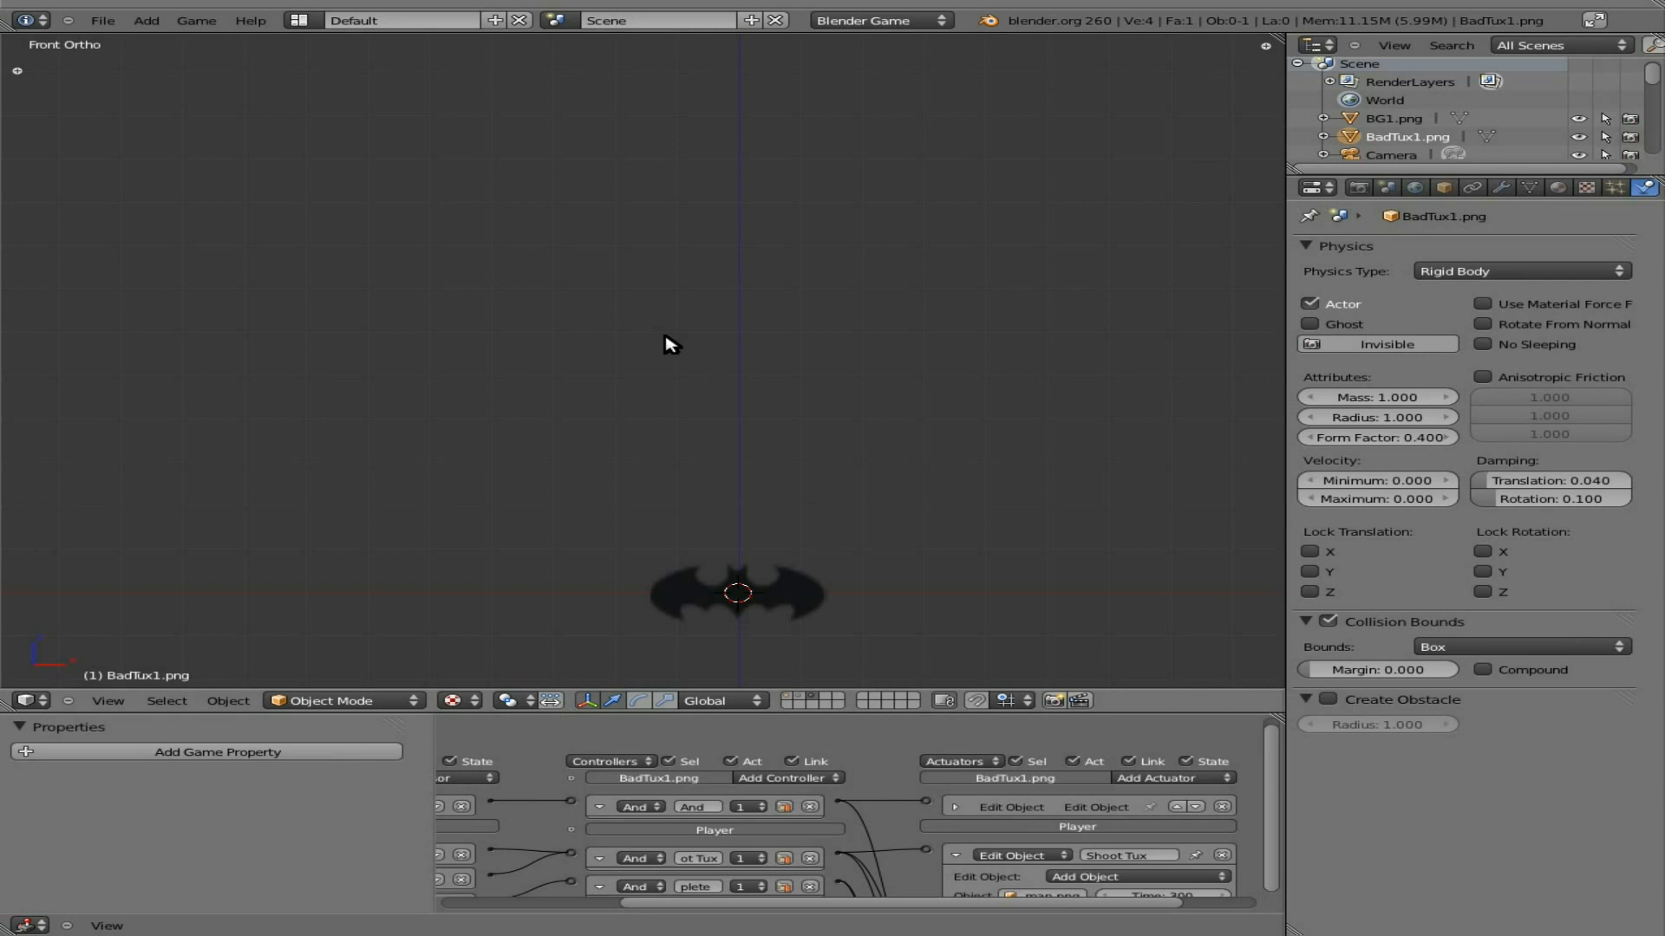
pyautogui.press('space')
pyautogui.write('pla')
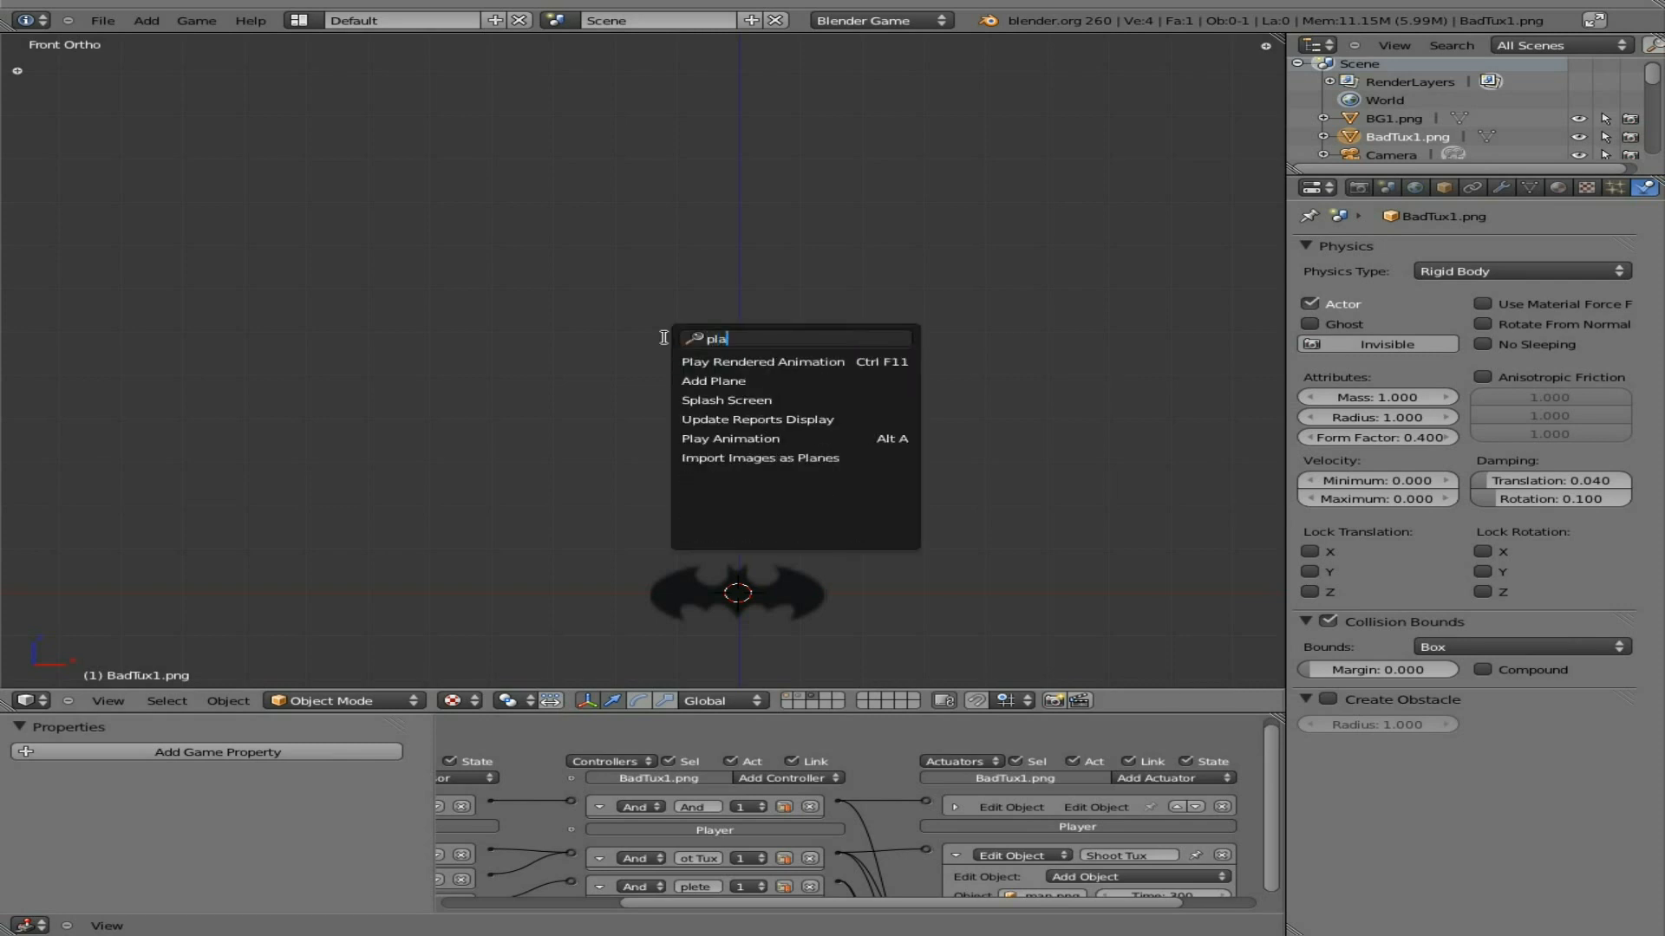
pyautogui.press('Down')
pyautogui.press('Down')
pyautogui.press('Down')
pyautogui.press('Down')
pyautogui.press('Down')
pyautogui.press('Return')
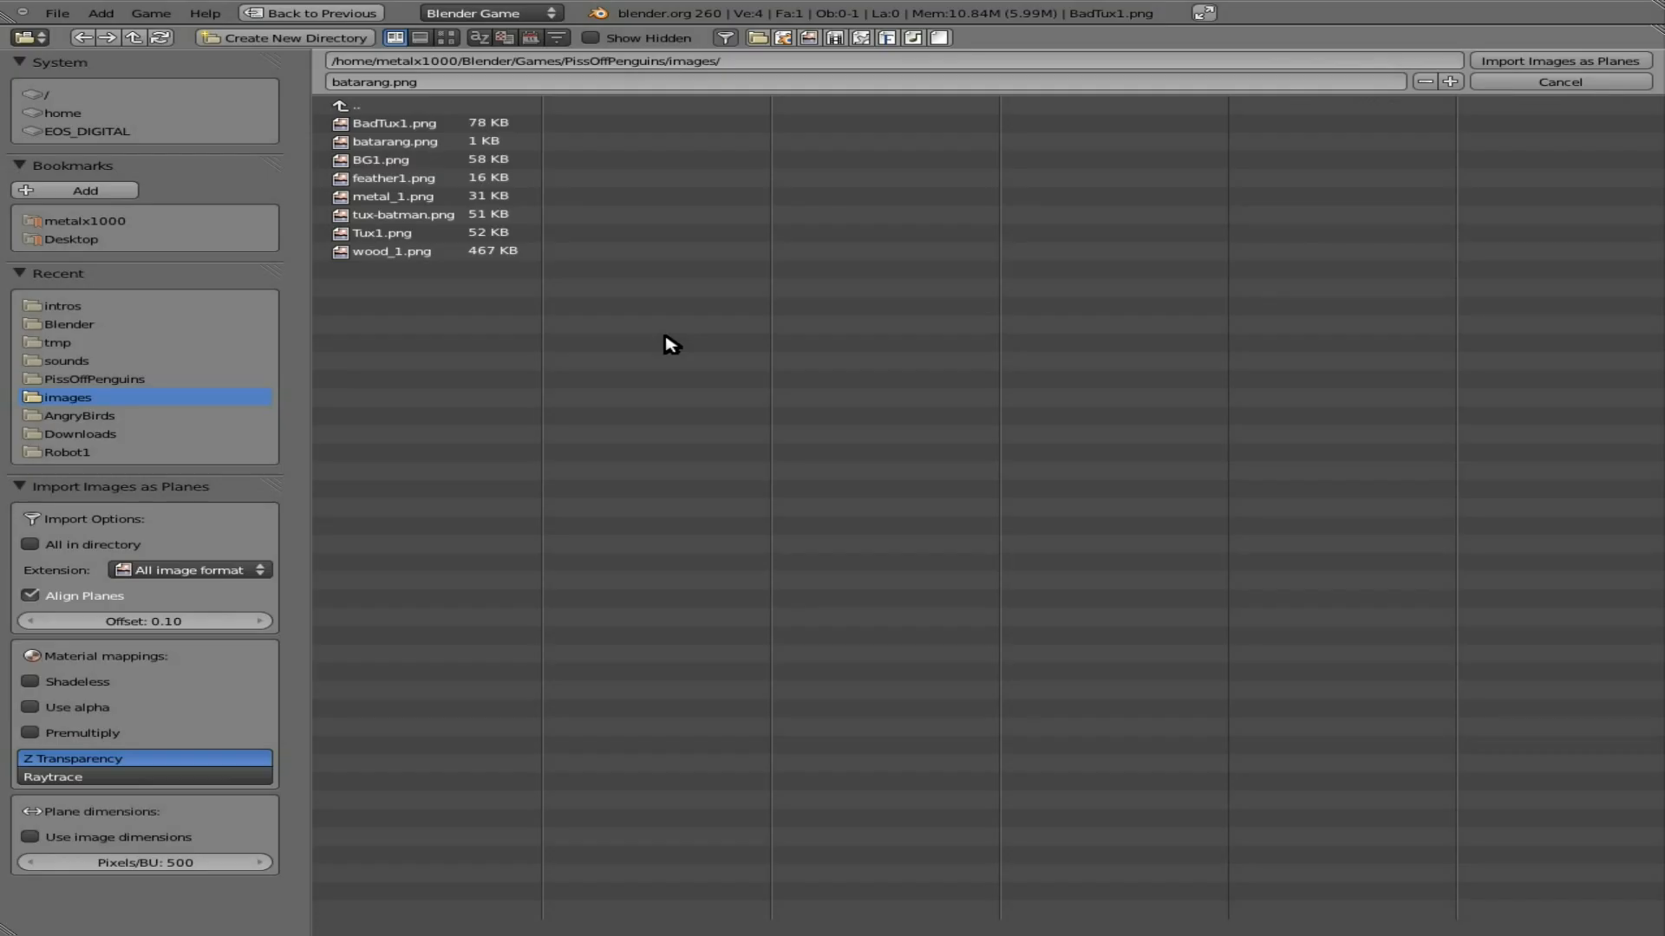
# Step: Import feather1.png as a plane with Shadeless, Use alpha and Premultiply enabled
pyautogui.click(31, 682)
pyautogui.click(31, 707)
pyautogui.click(30, 732)
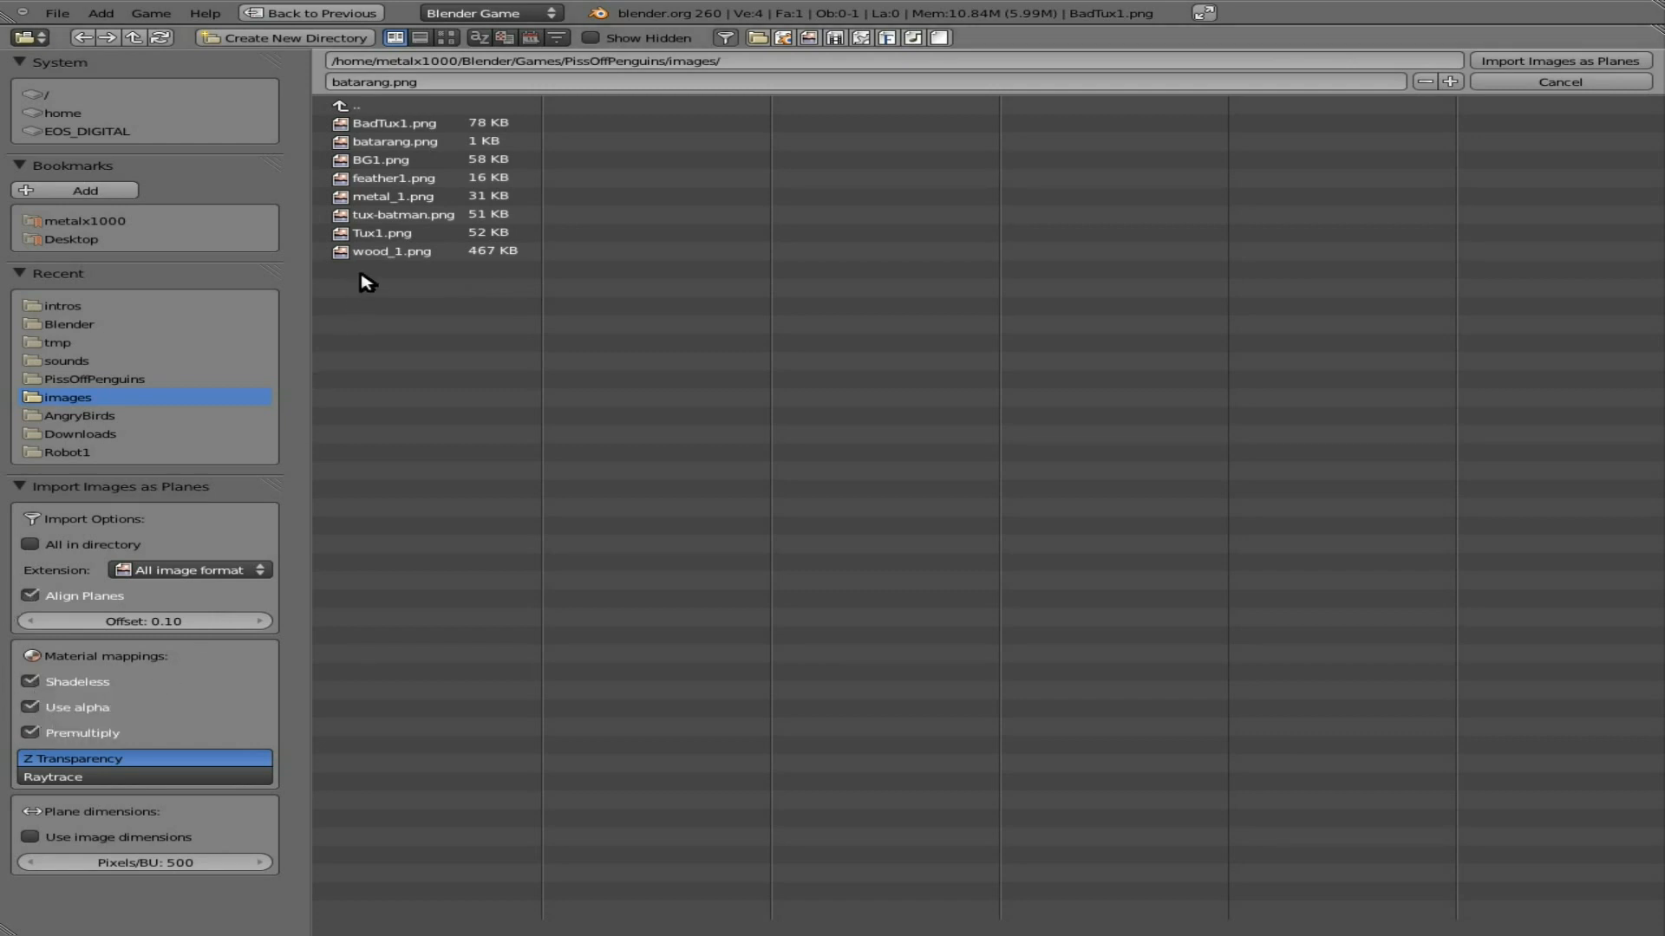
pyautogui.click(407, 178)
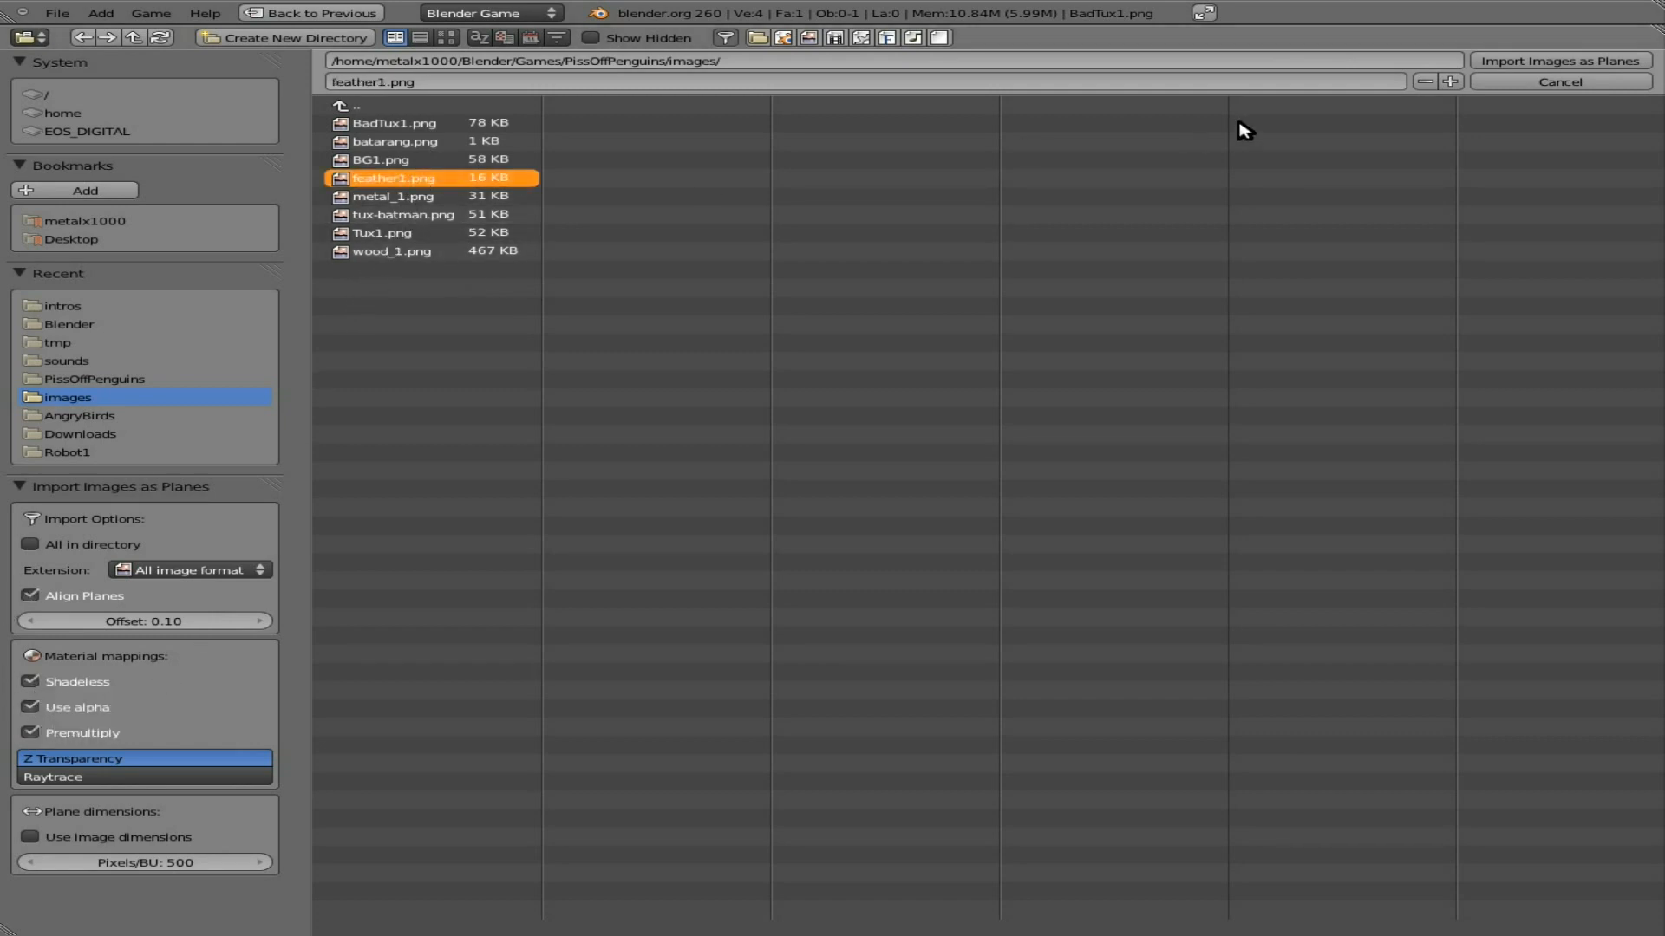
pyautogui.click(1587, 65)
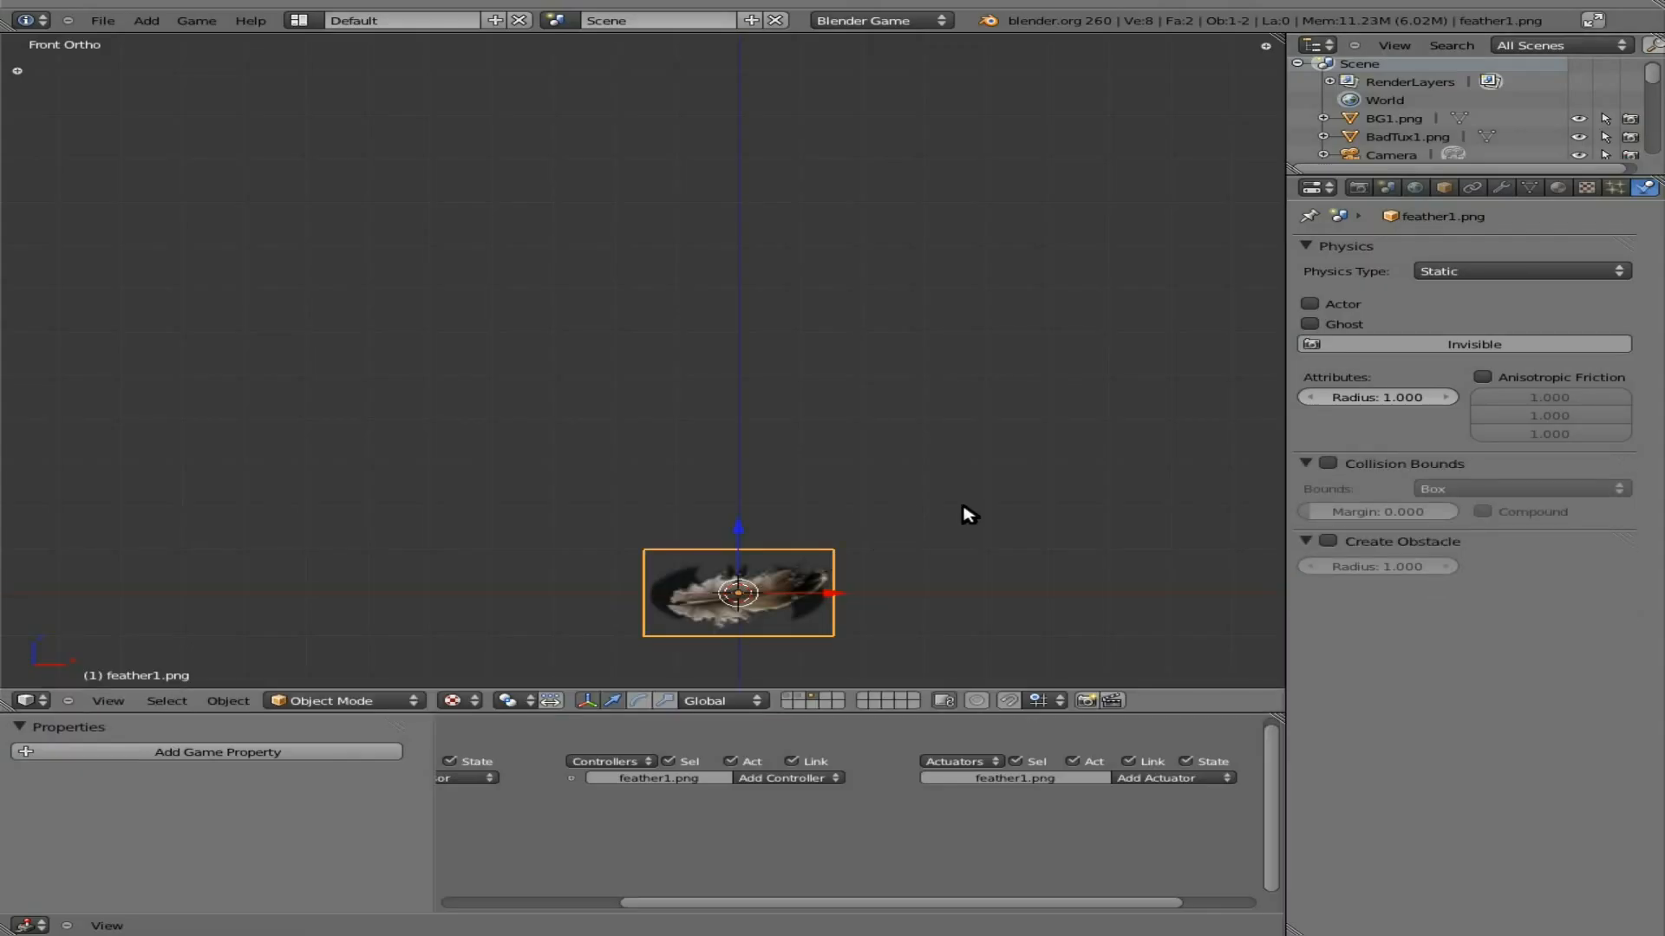
# Step: Scale the feather plane down to about half size and move it up and to the left of the batarang
pyautogui.press('s')
pyautogui.click(867, 576)
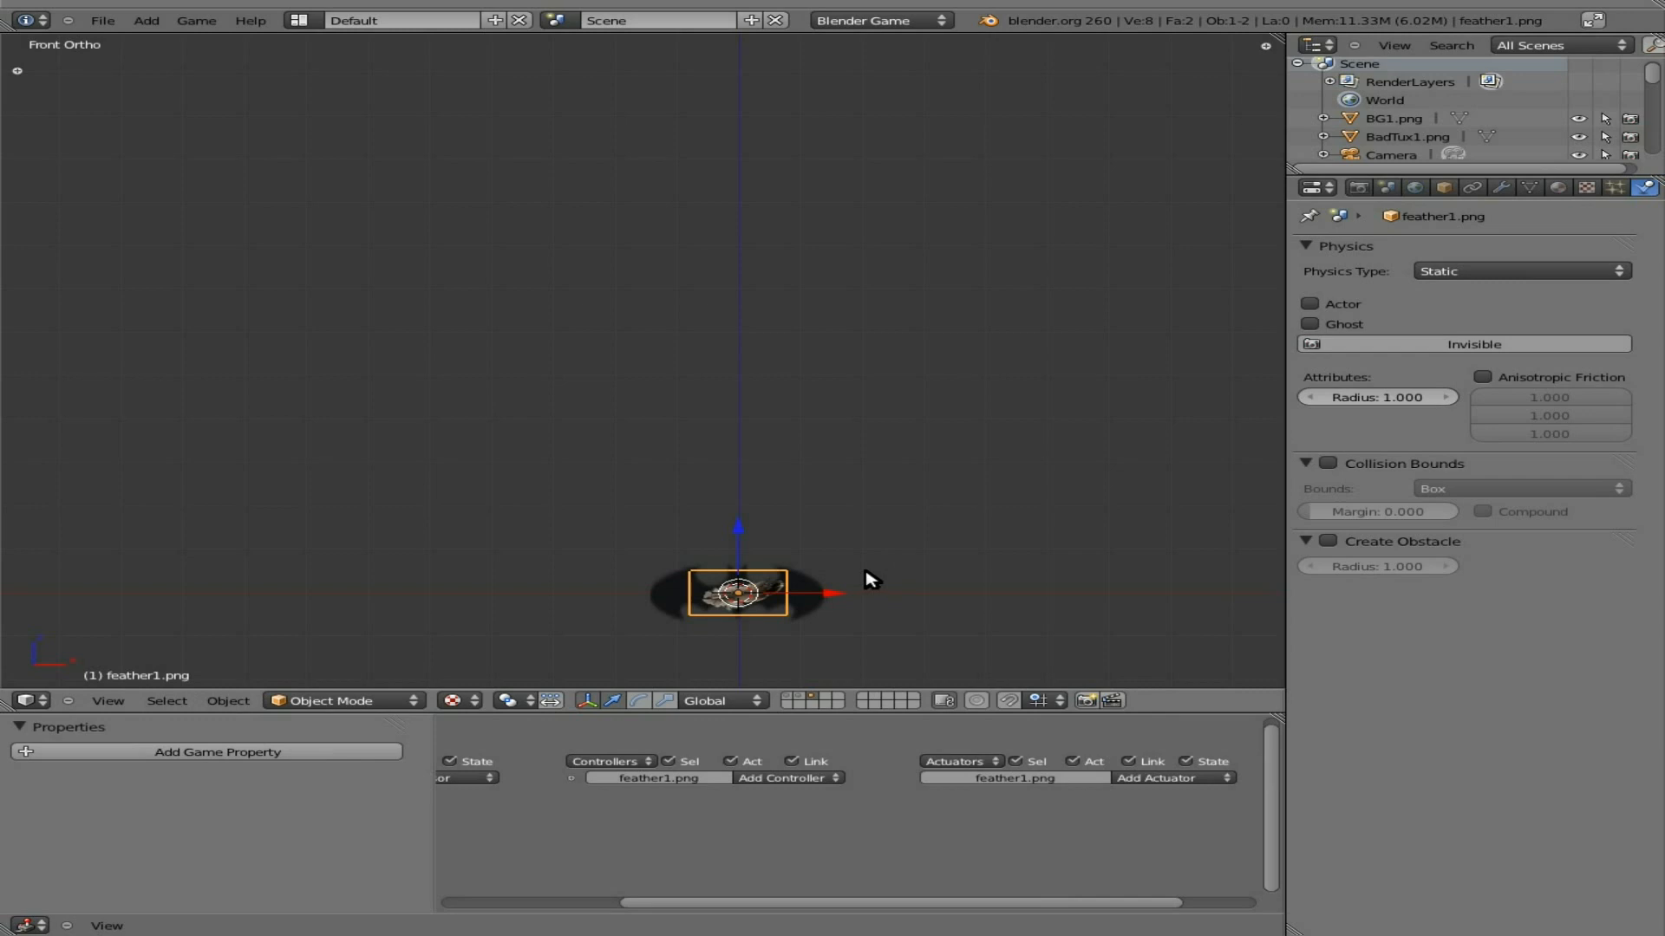
pyautogui.press('g')
pyautogui.click(785, 433)
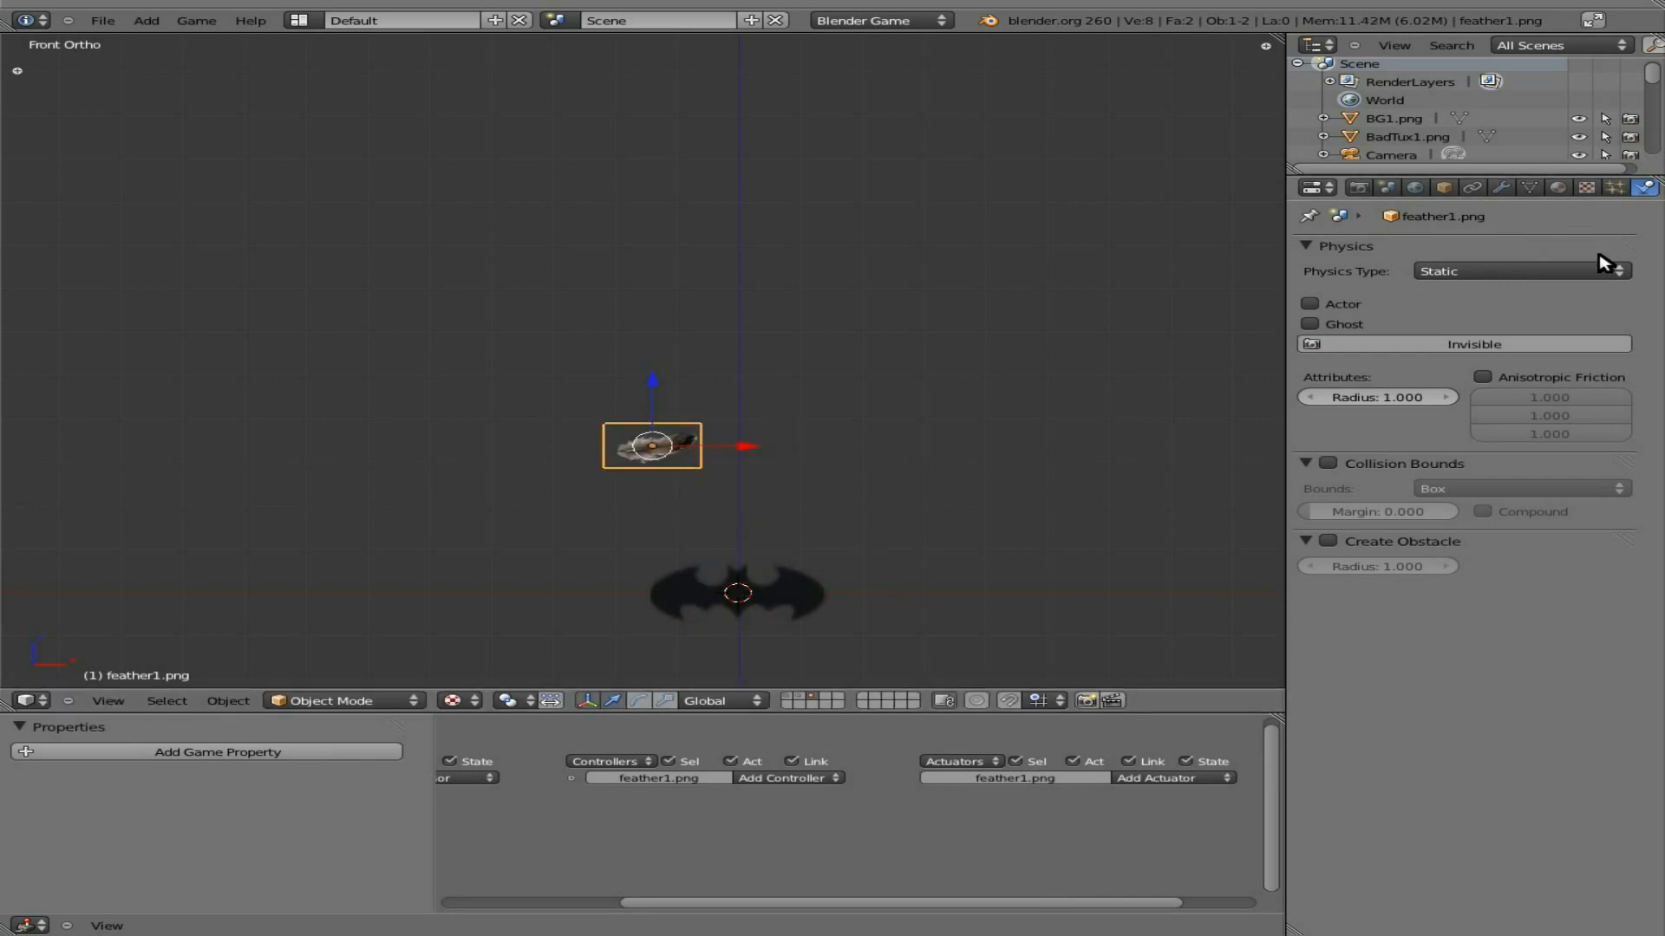
# Step: Set the feather's physics type to Rigid Body and enable Box collision bounds
pyautogui.click(1527, 272)
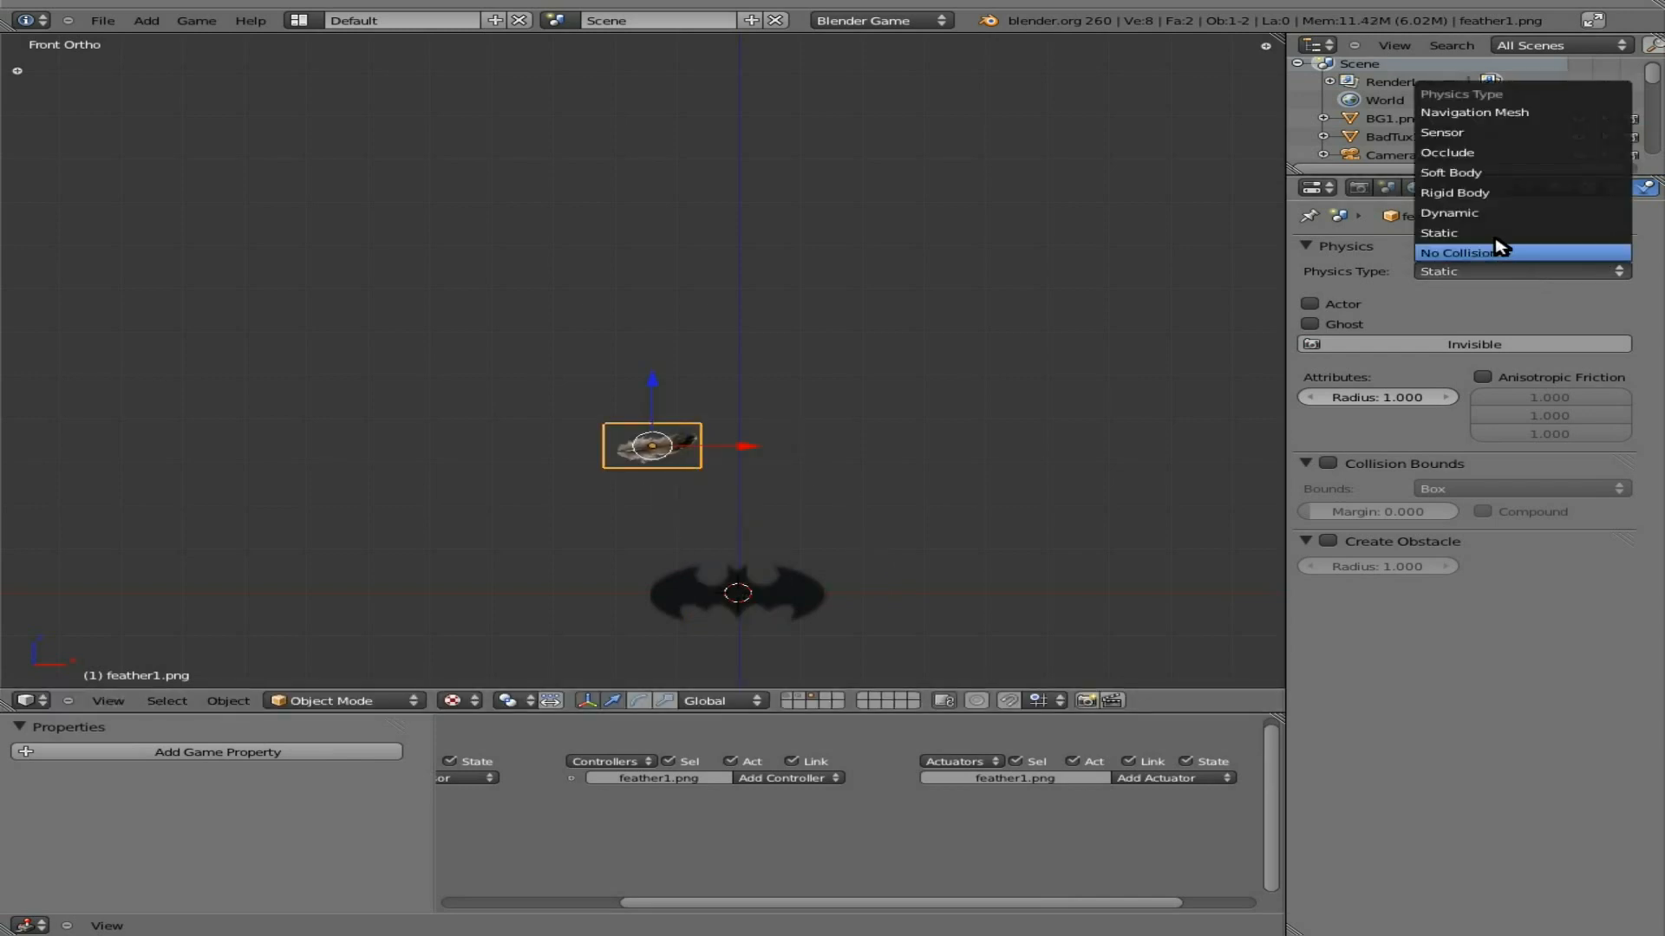
pyautogui.click(1486, 193)
pyautogui.click(1358, 622)
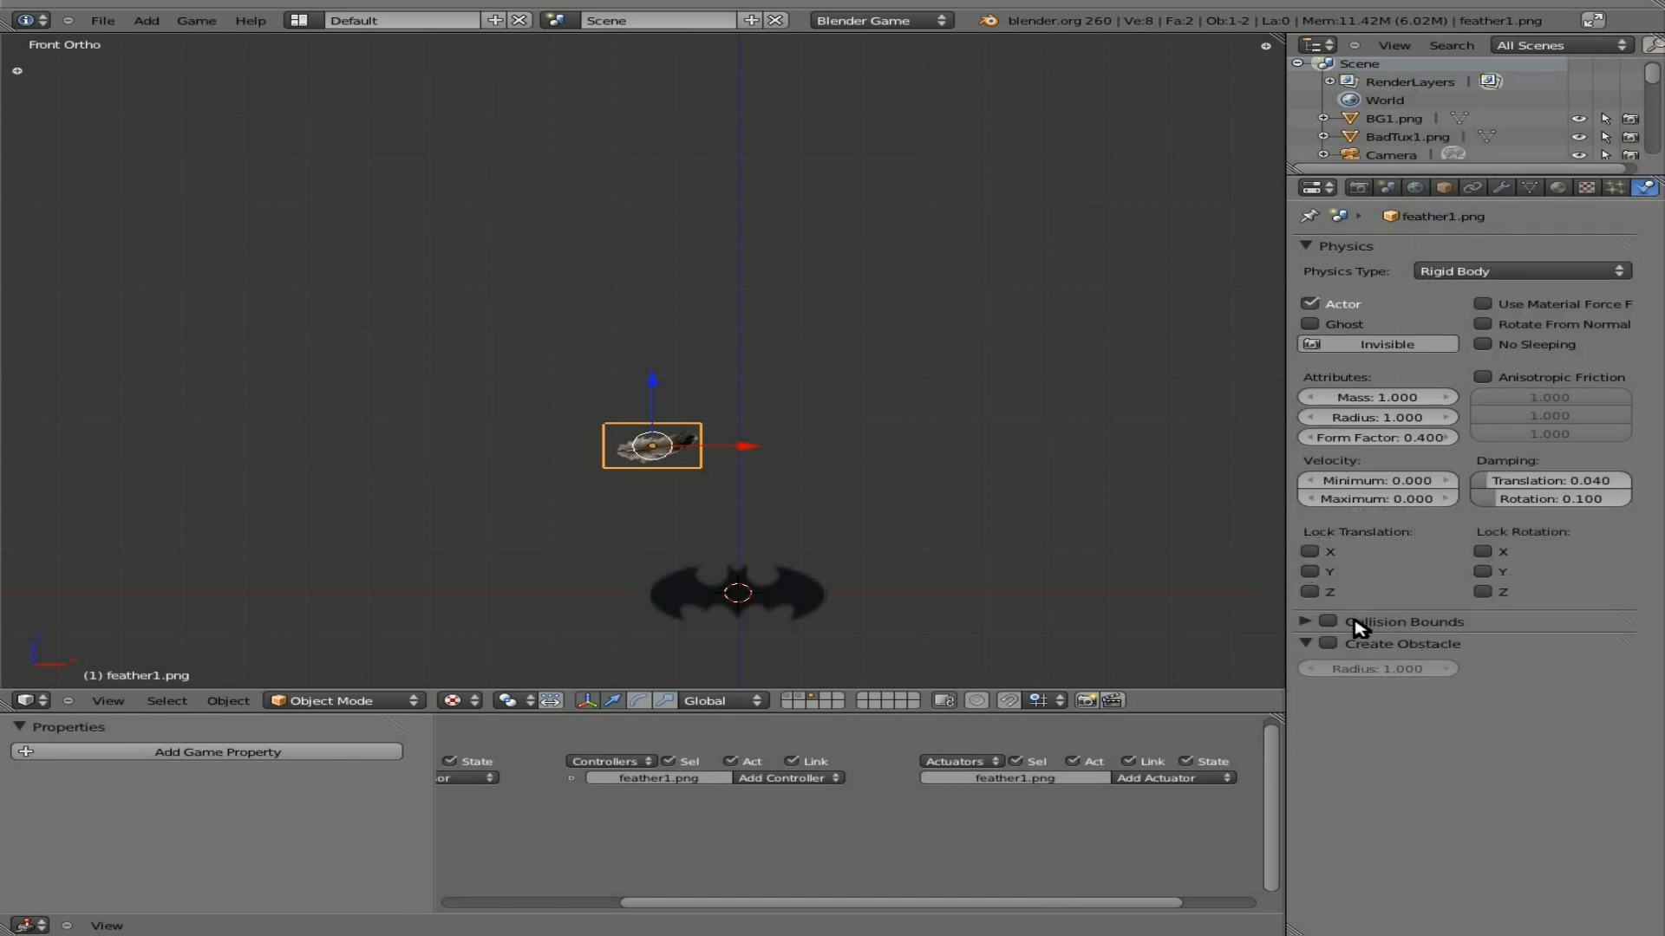
pyautogui.click(1328, 621)
pyautogui.click(1305, 622)
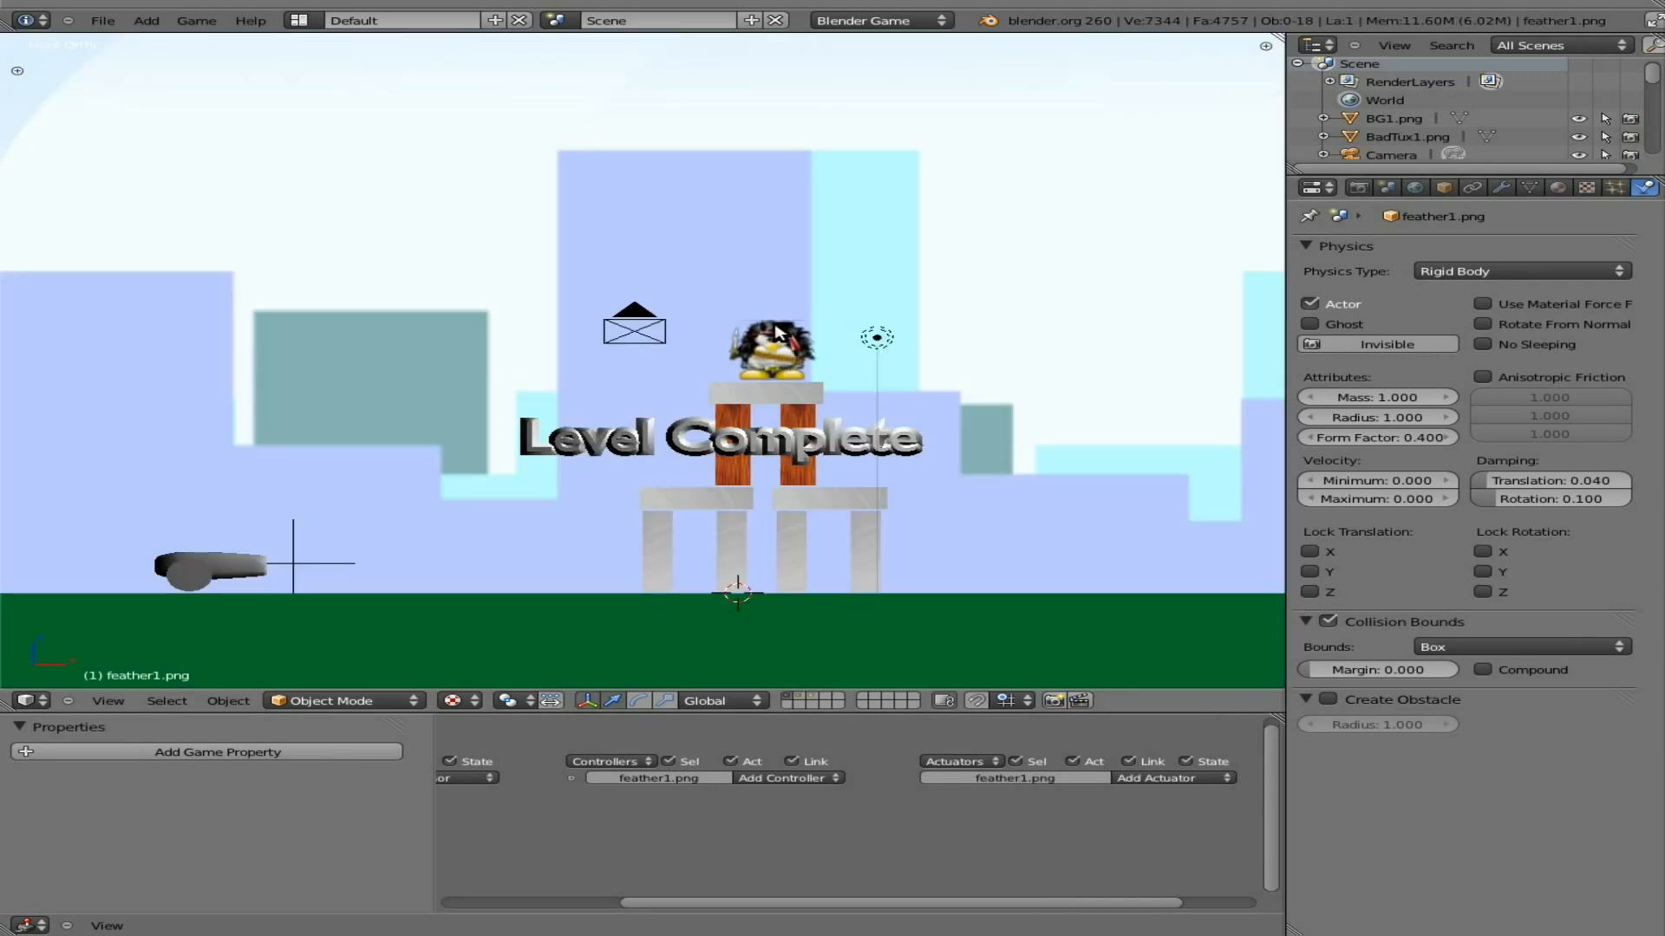
# Step: Enlarge the logic editor for the remaining enemy penguin and rename its End Object actuator to Death
pyautogui.rightClick(778, 334)
pyautogui.hotkey('ctrl', 'Up')
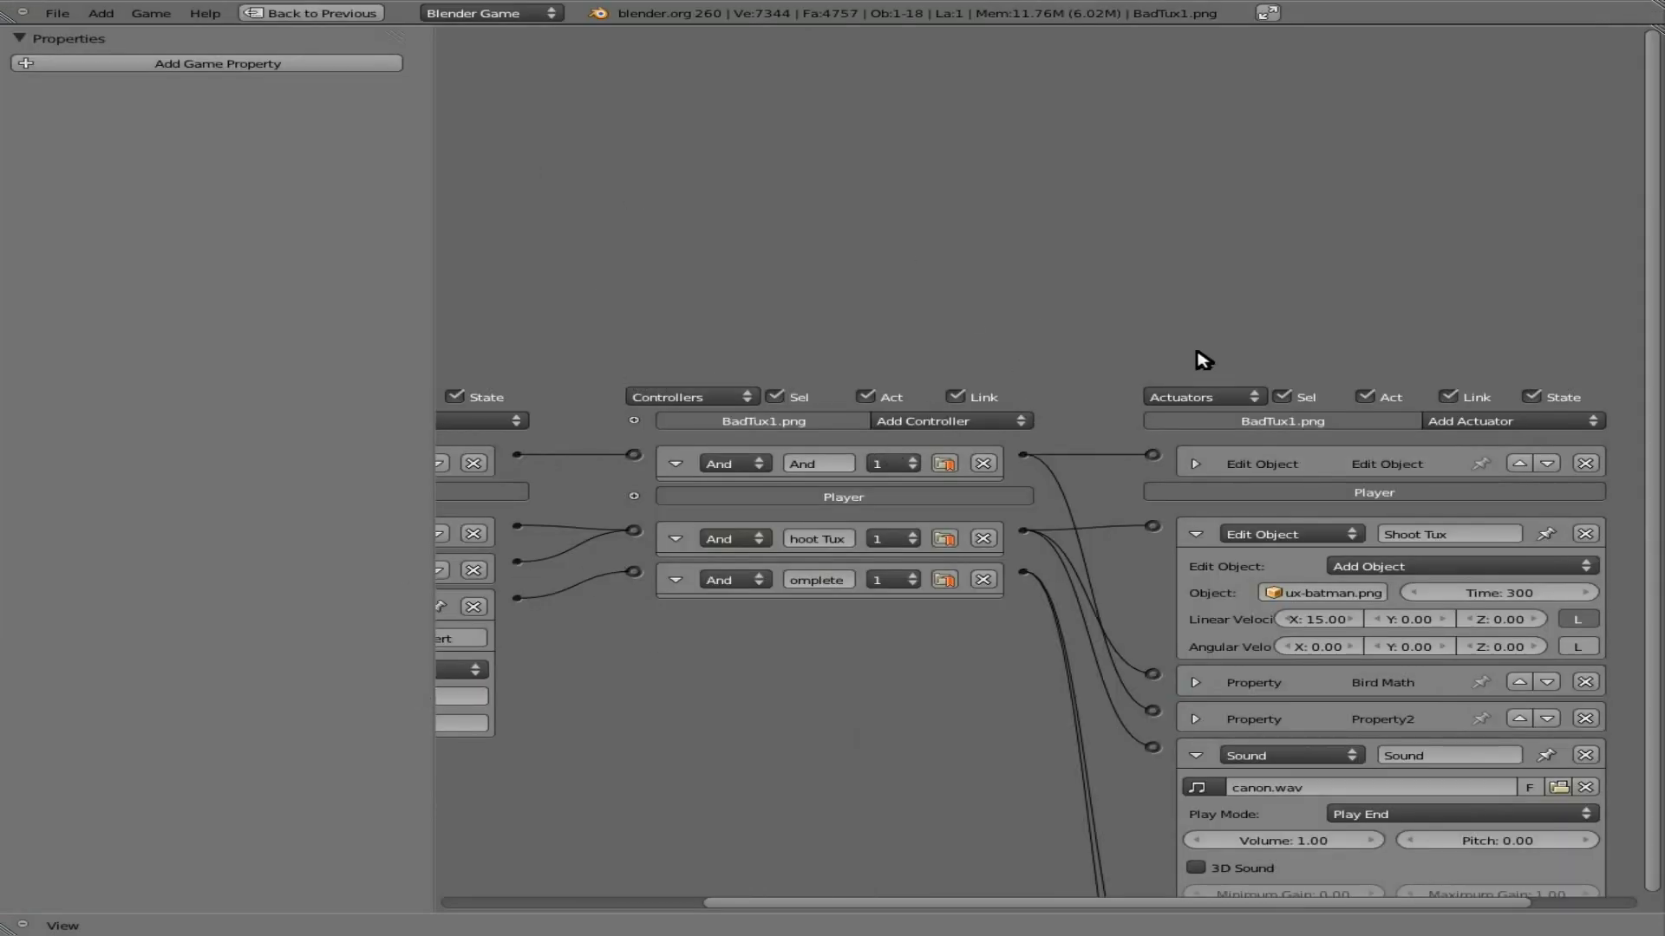
pyautogui.press('n')
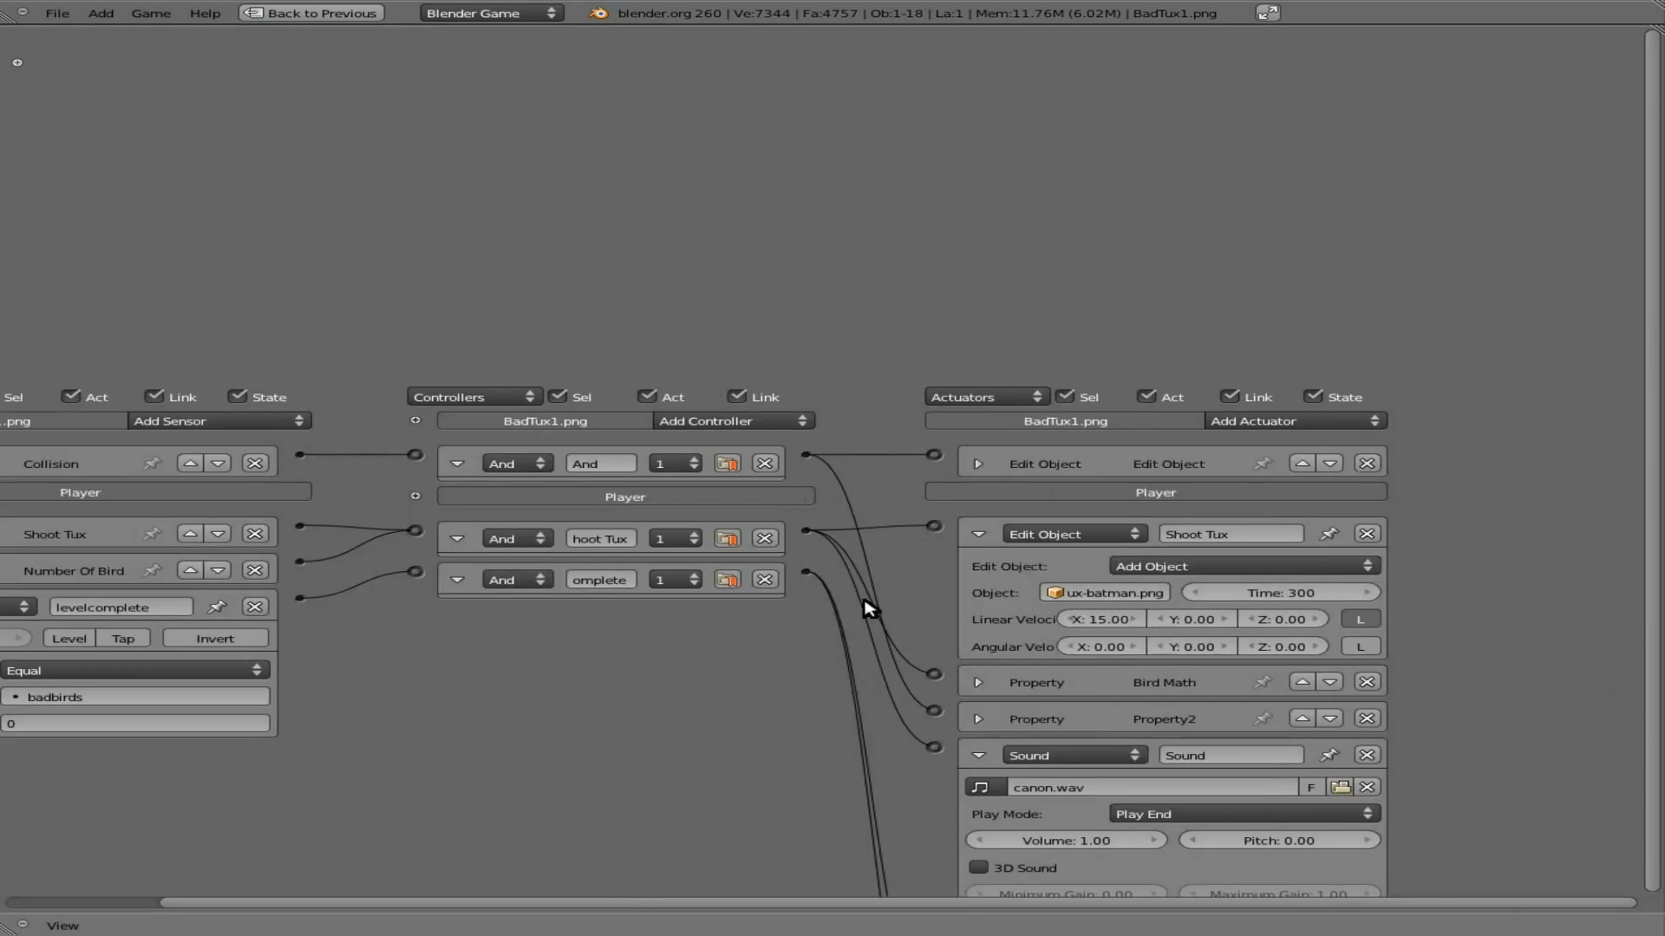
pyautogui.click(978, 464)
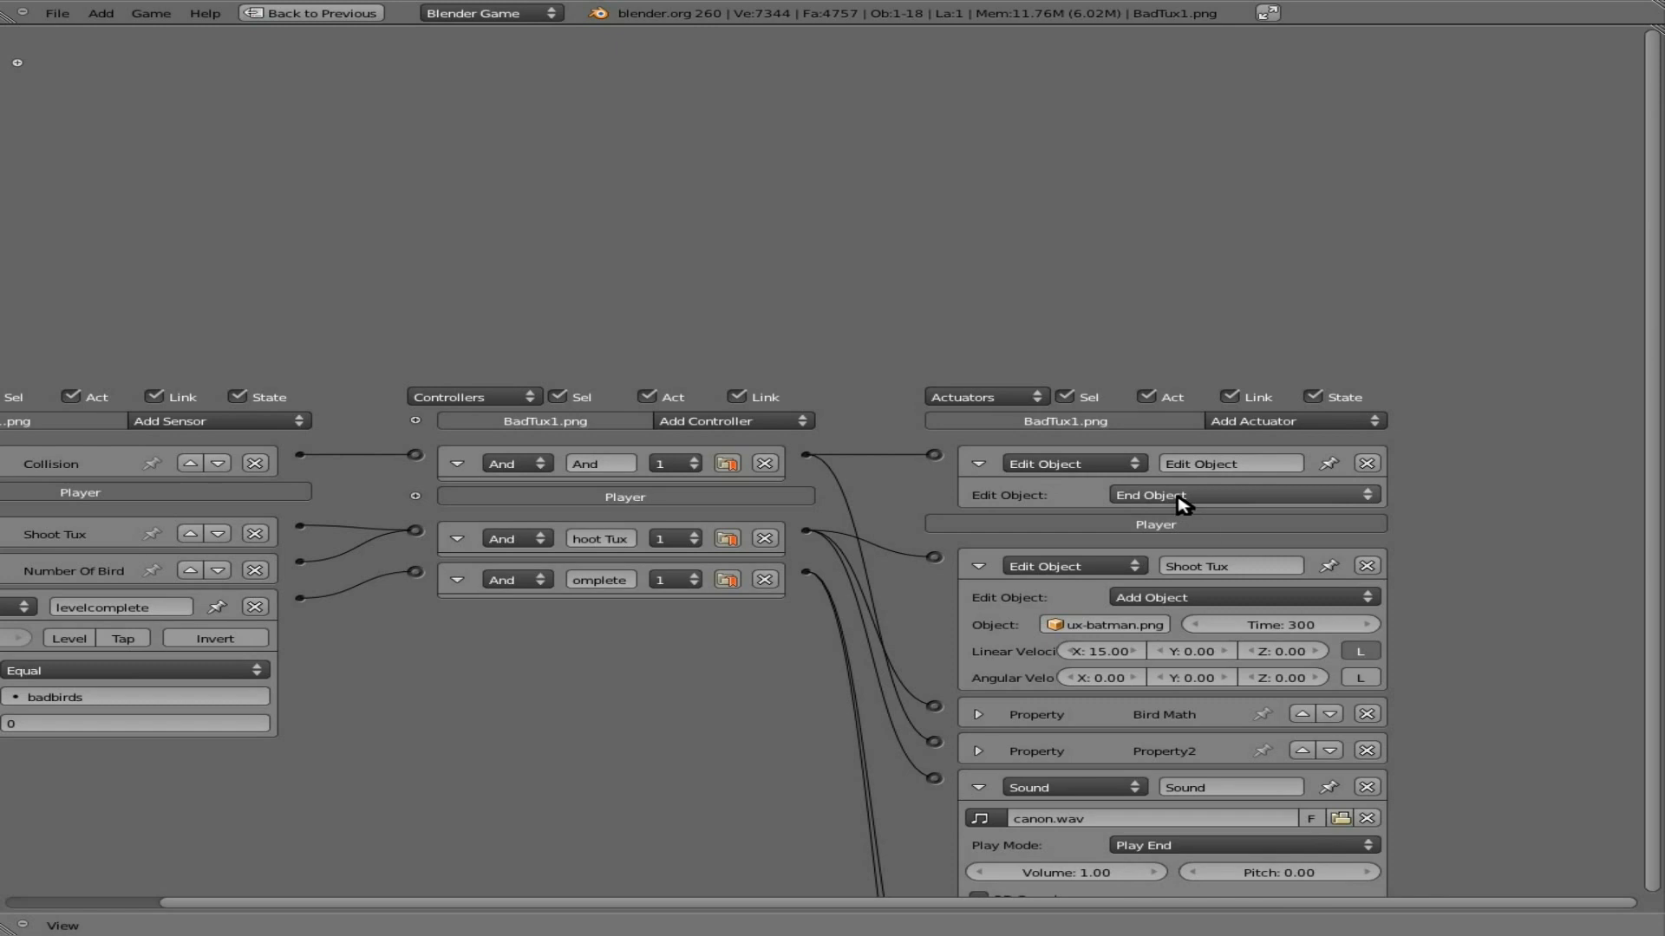
pyautogui.click(1246, 464)
pyautogui.write('Death')
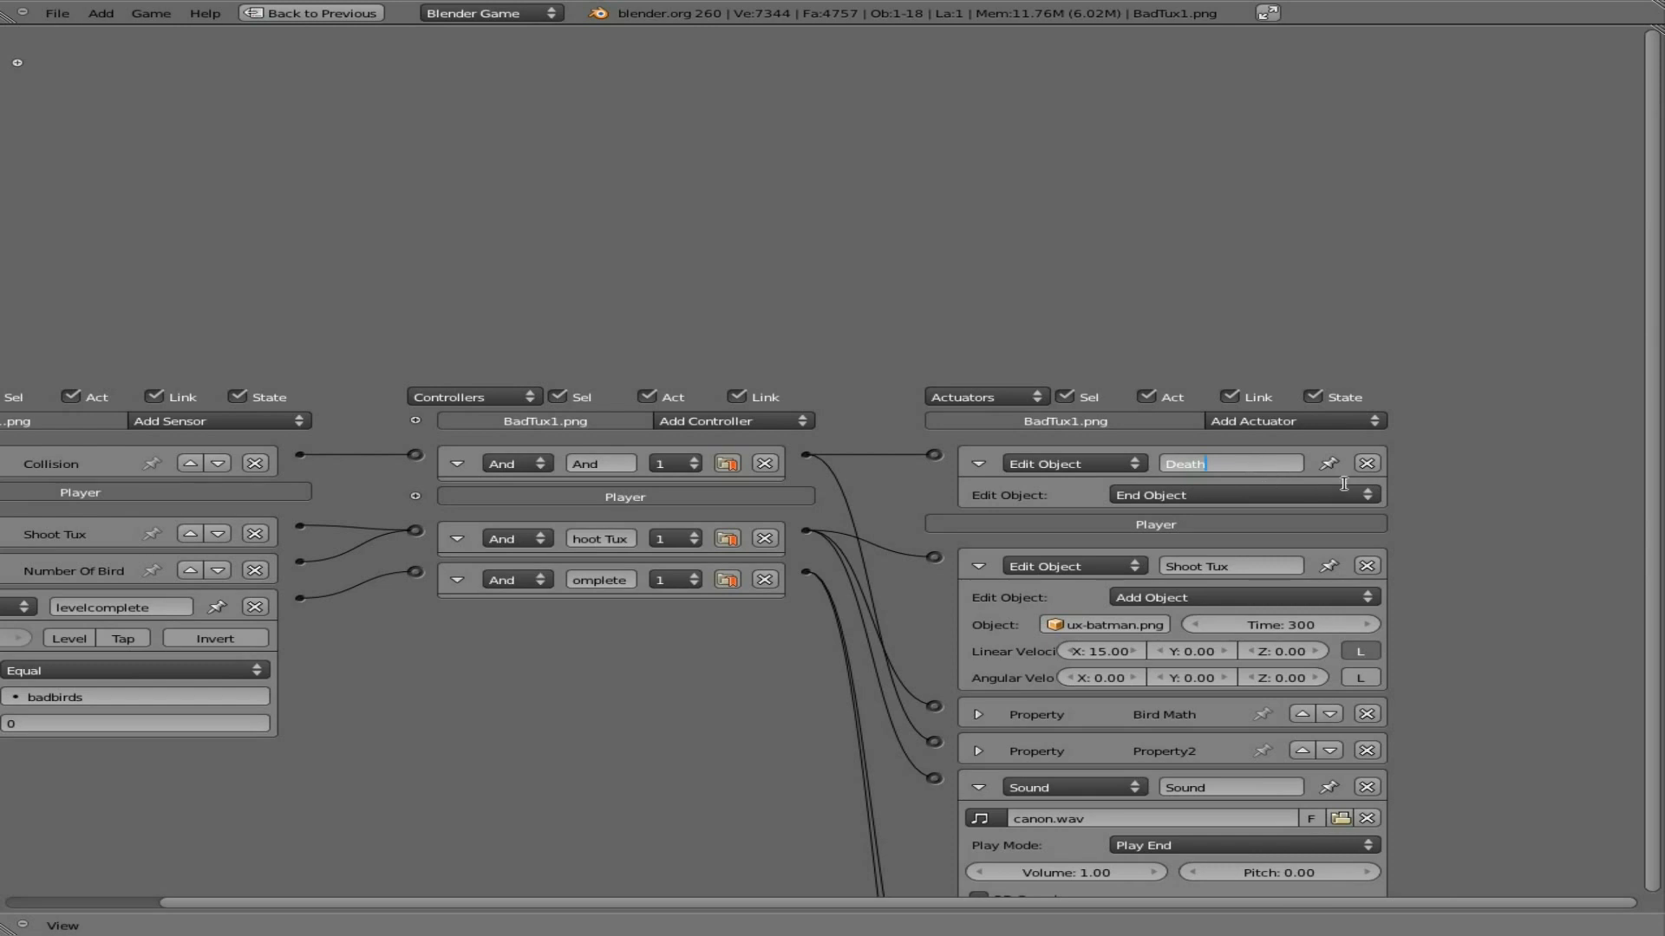
pyautogui.press('Return')
# Step: Collapse the Shoot Tux actuator and the Player and Level Complete sound actuators
pyautogui.click(980, 567)
pyautogui.click(979, 676)
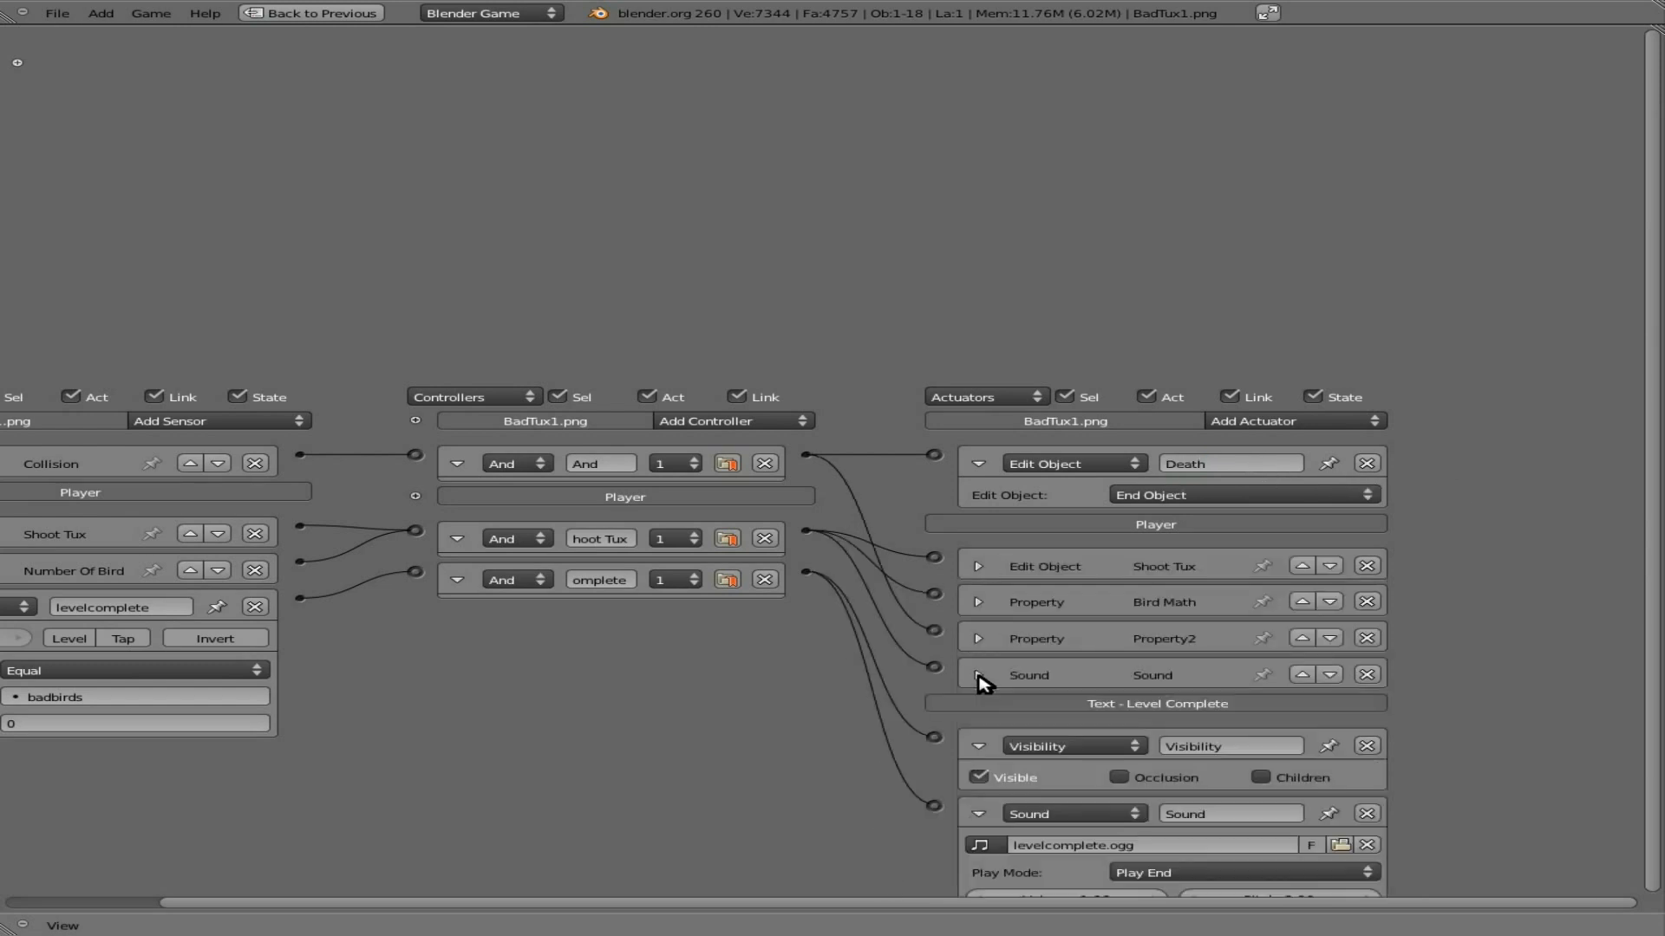
pyautogui.click(978, 816)
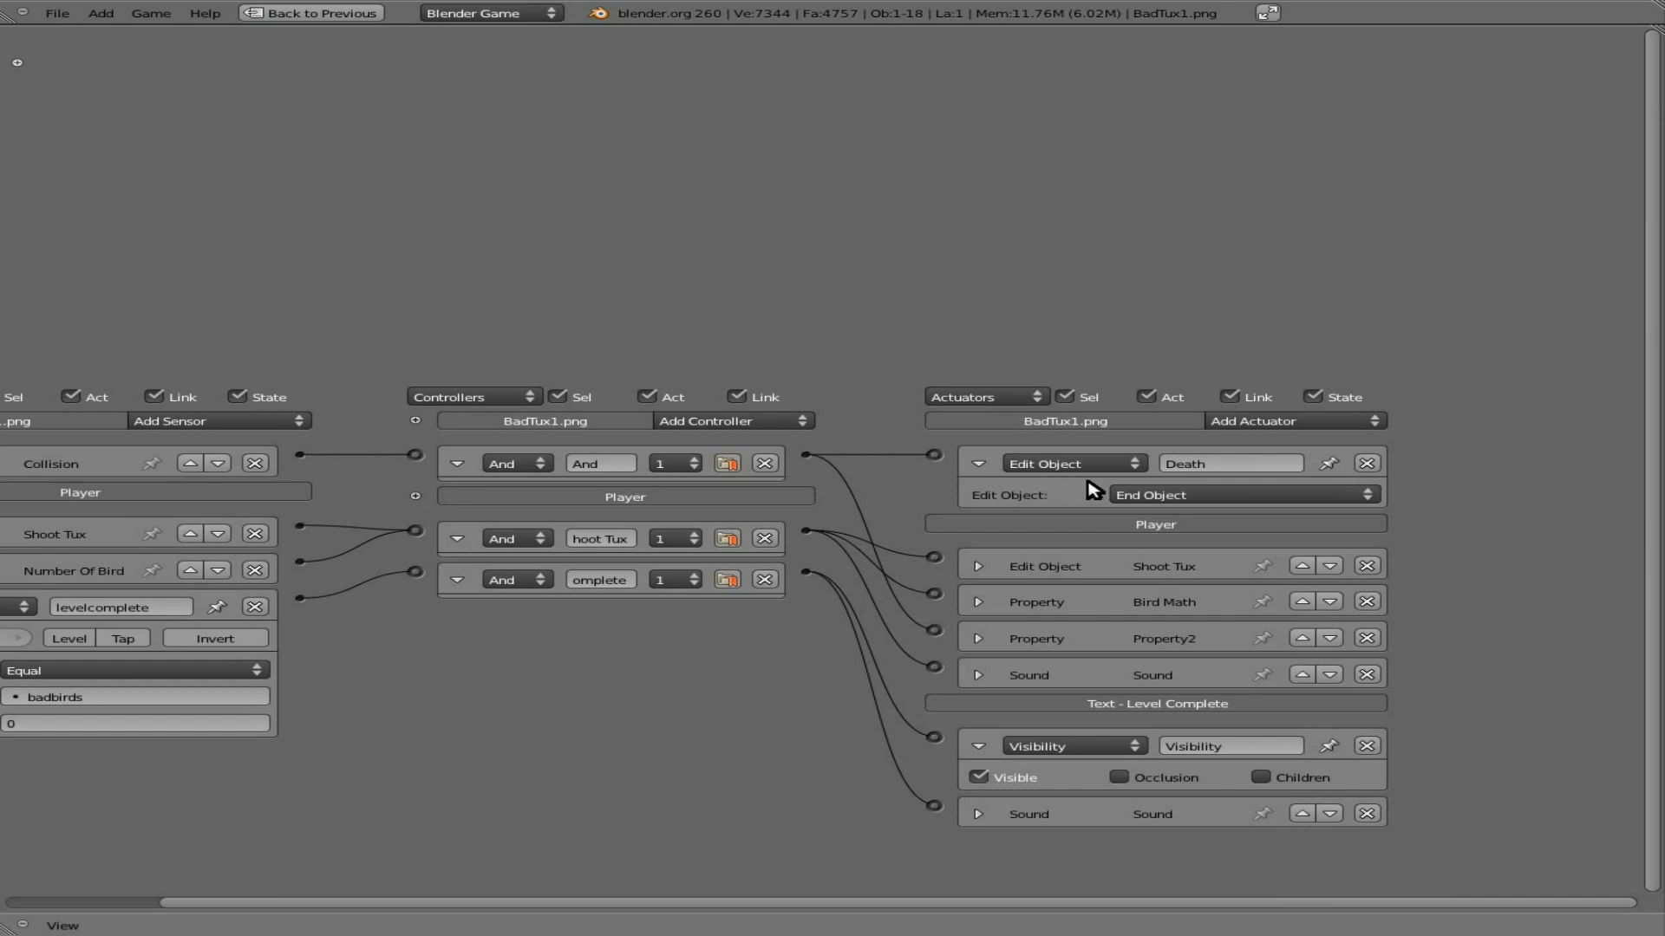
# Step: Add an Edit Object actuator to the enemy penguin that adds feather1.png with a time of 50
pyautogui.click(1271, 421)
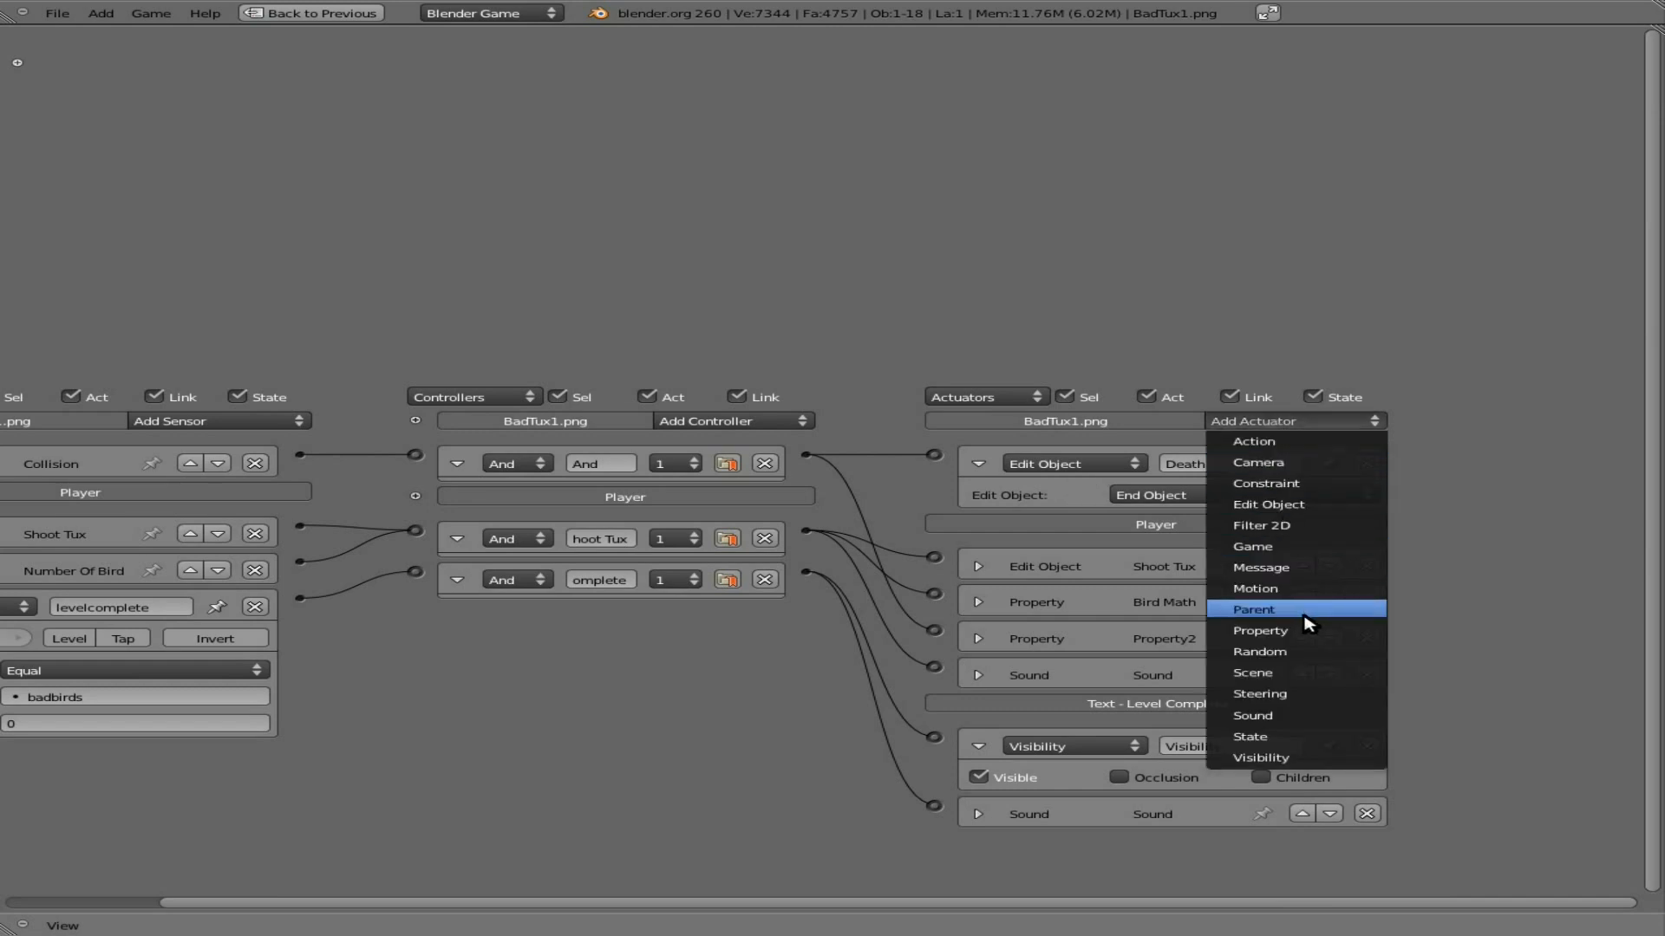
pyautogui.click(1303, 505)
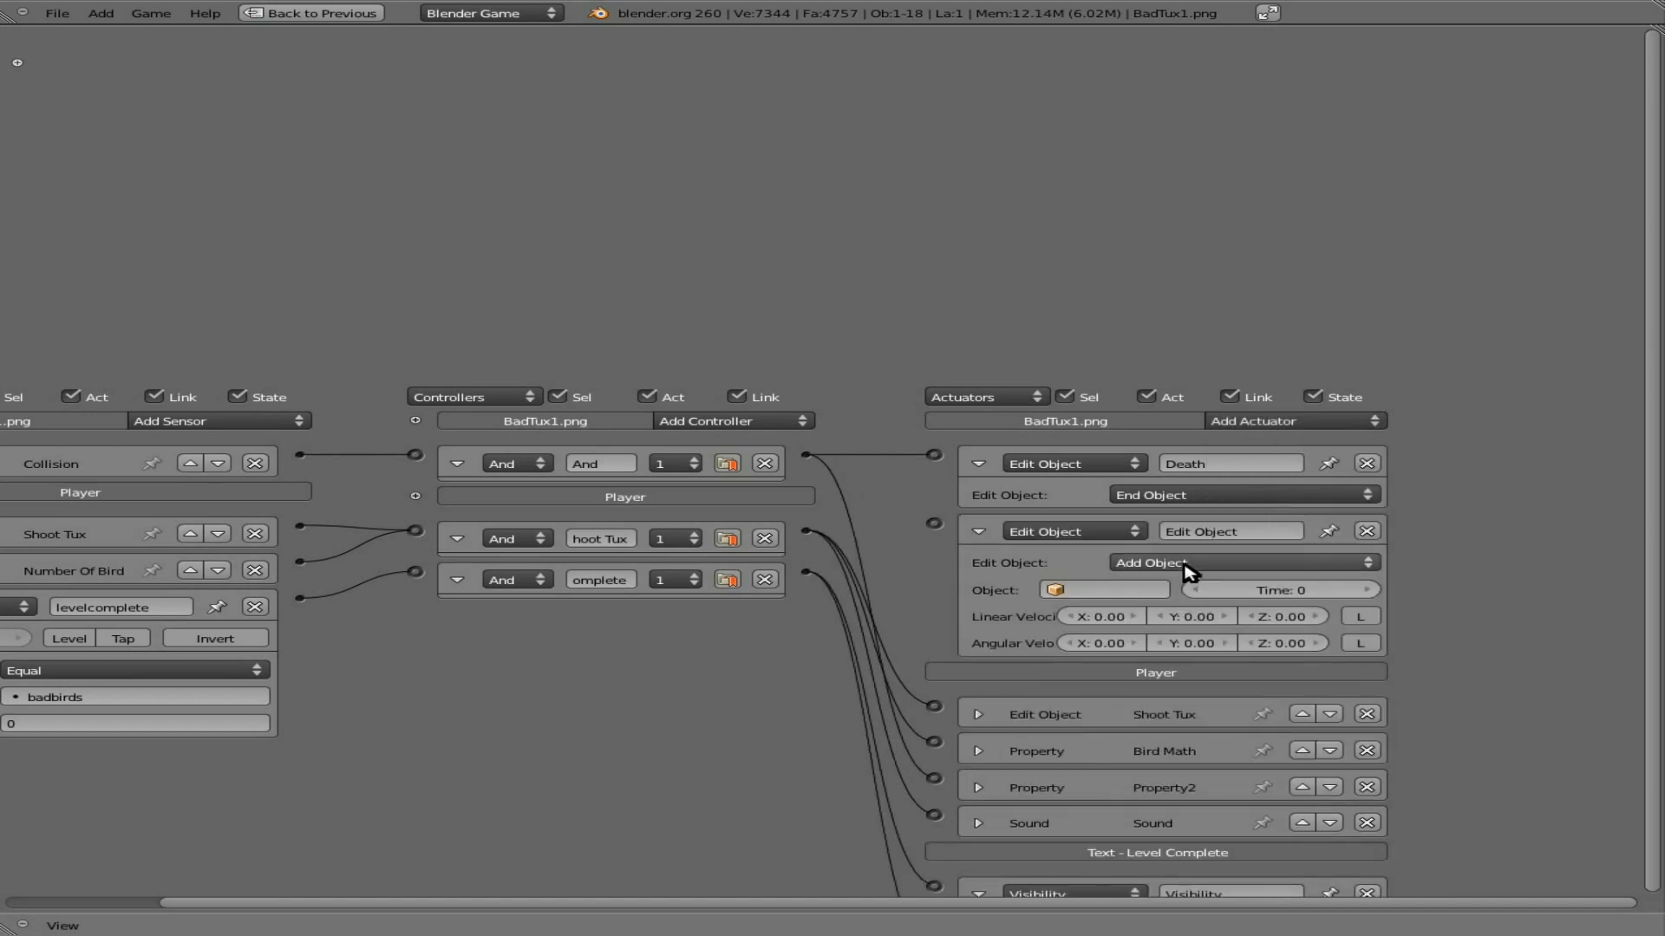
pyautogui.click(1106, 590)
pyautogui.scroll(-20, 1129, 711)
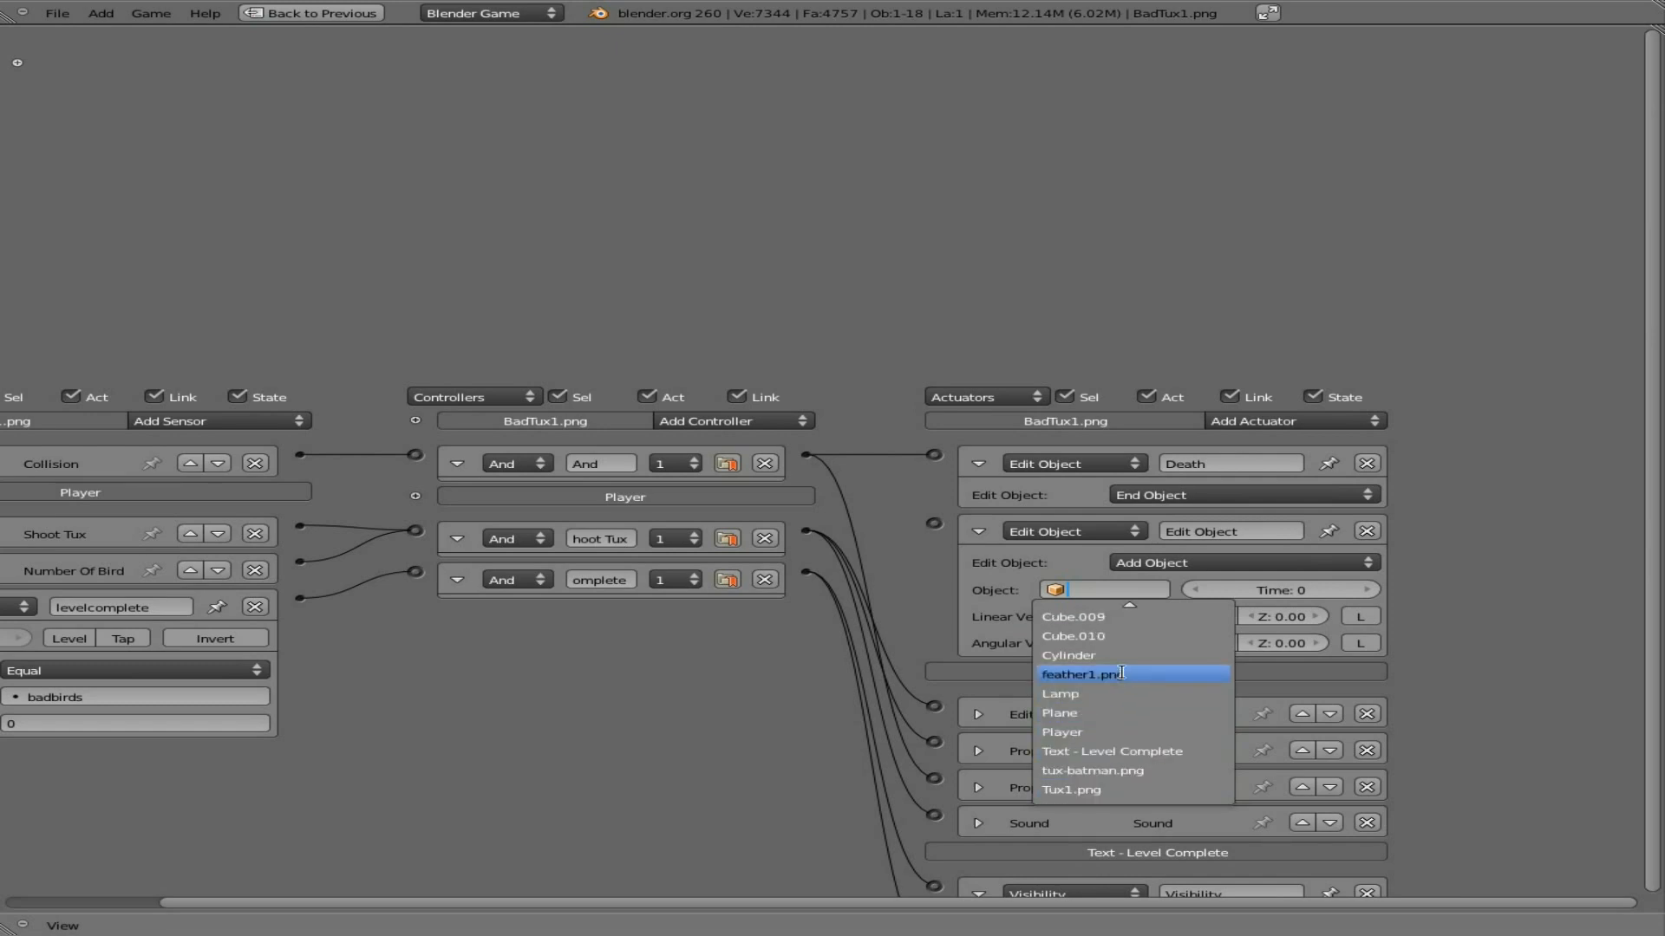
pyautogui.click(1122, 675)
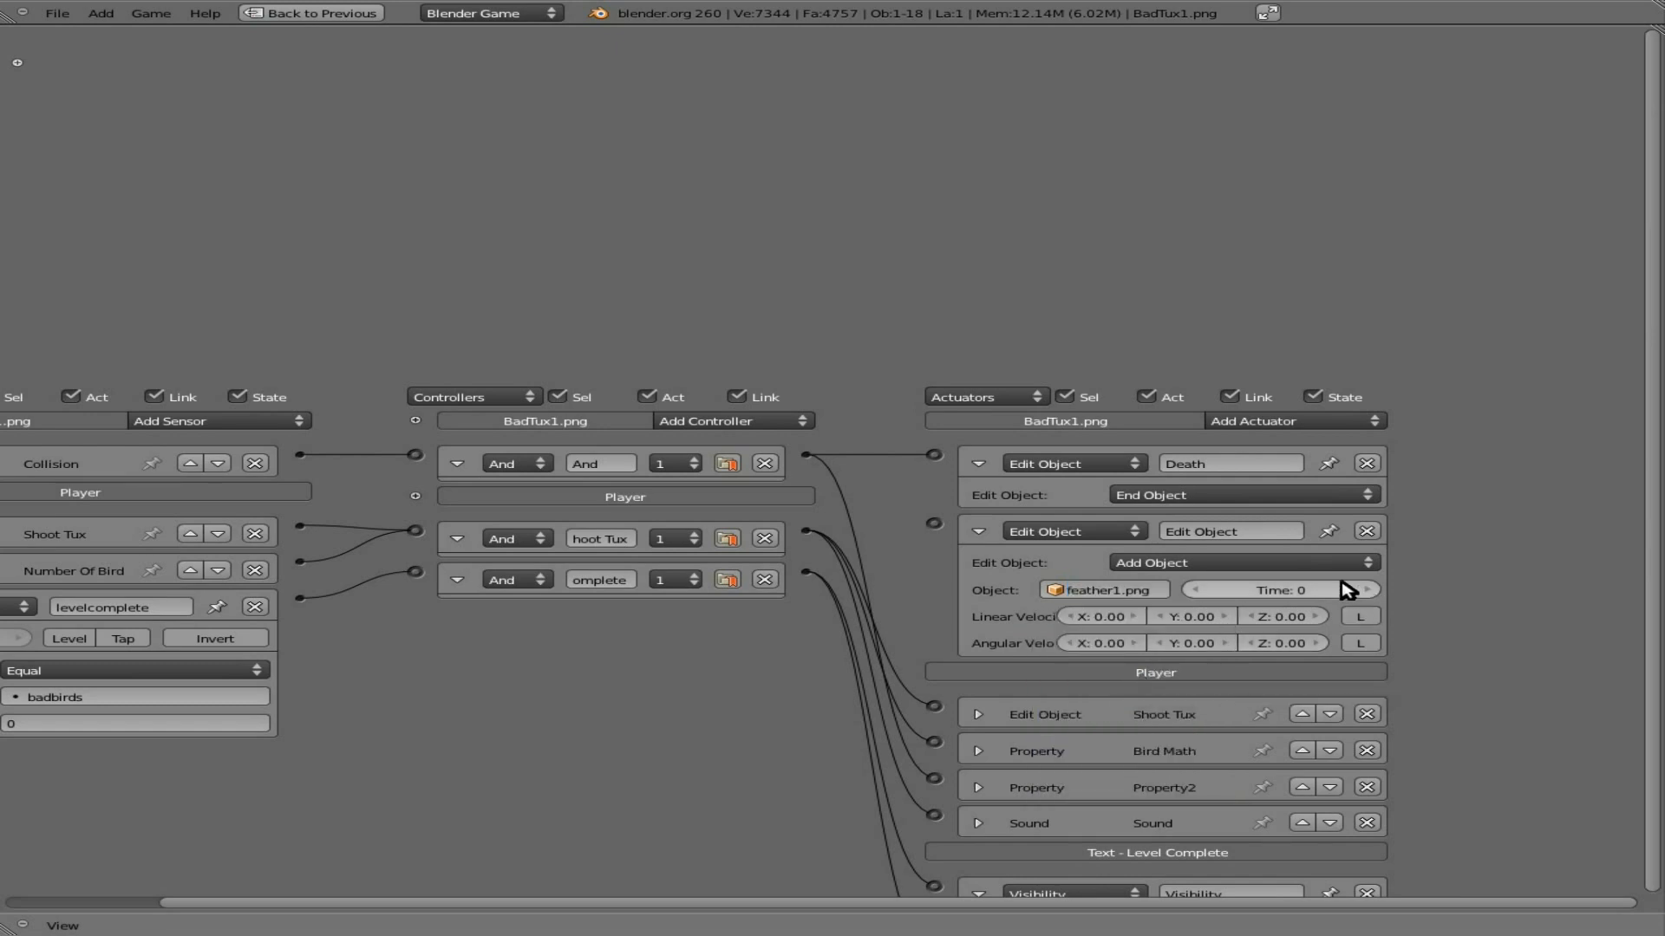
pyautogui.click(1312, 586)
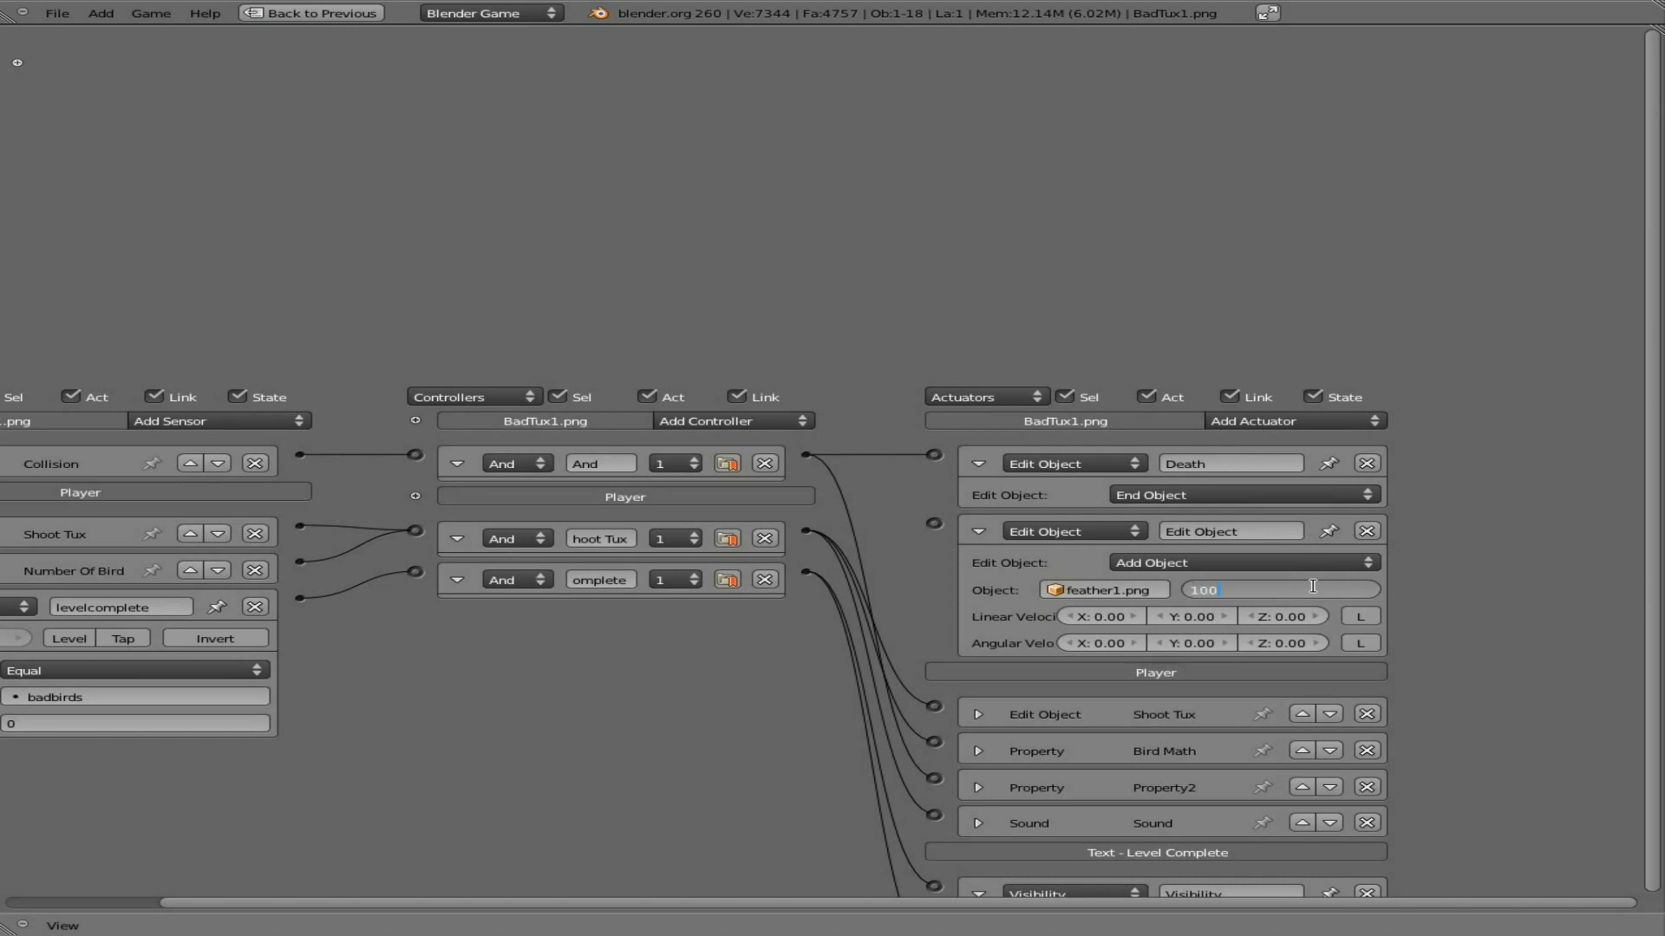
pyautogui.press('Return')
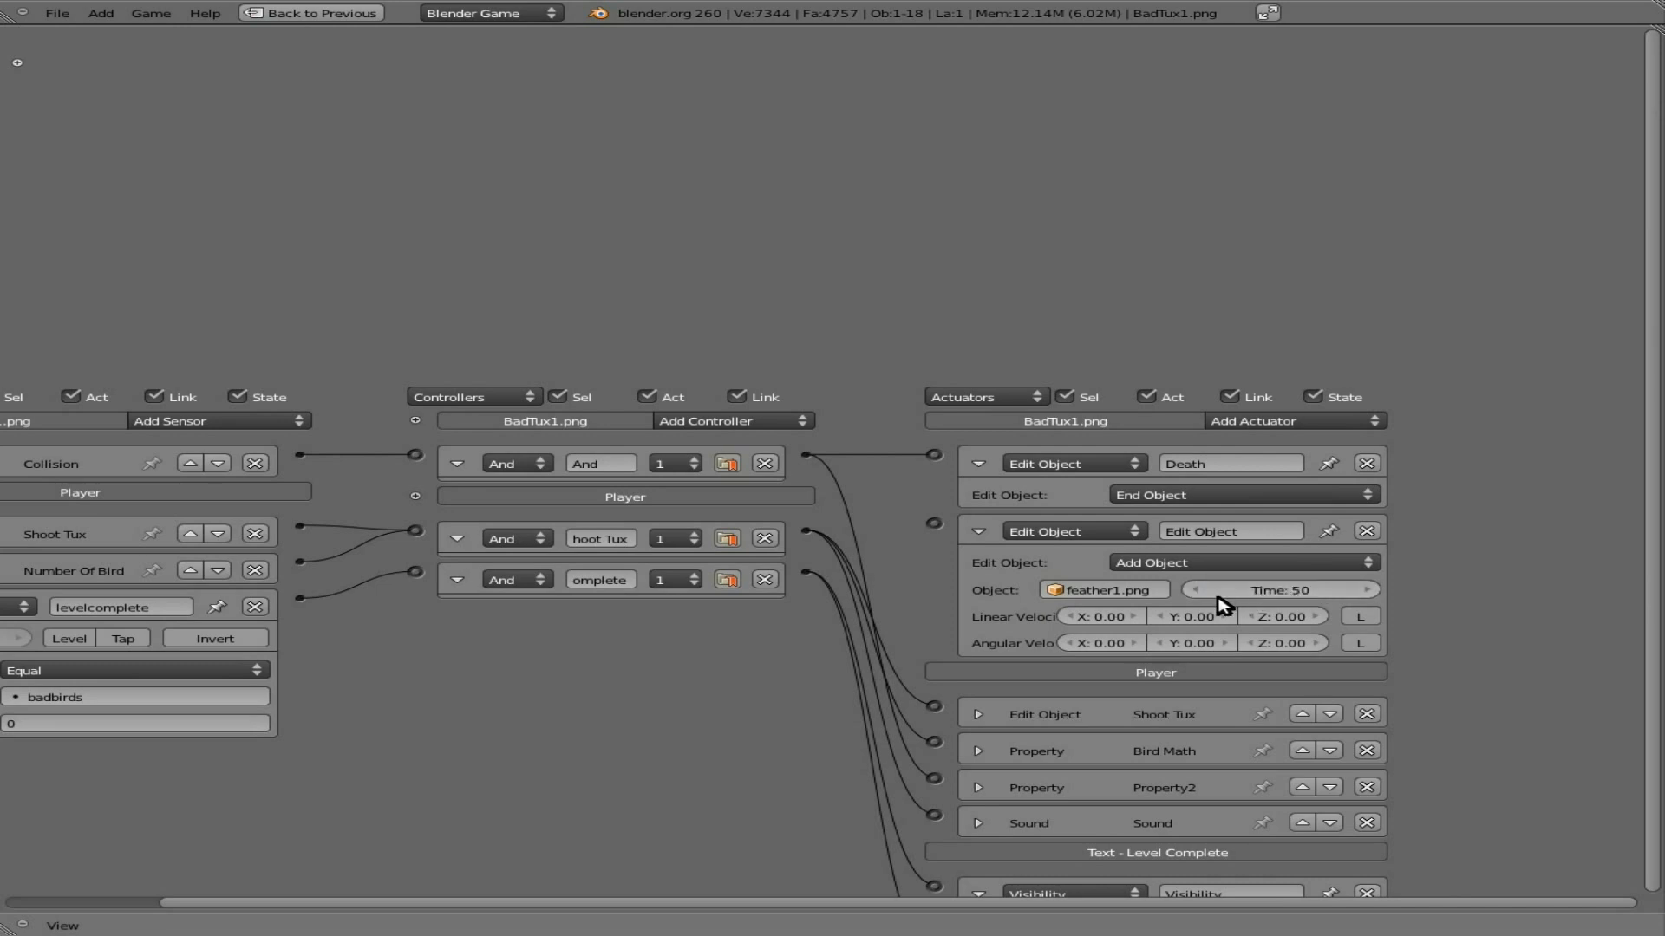
# Step: Restore the multi-editor layout and play-test the level by shooting at the enemy penguin
pyautogui.hotkey('ctrl', 'Up')
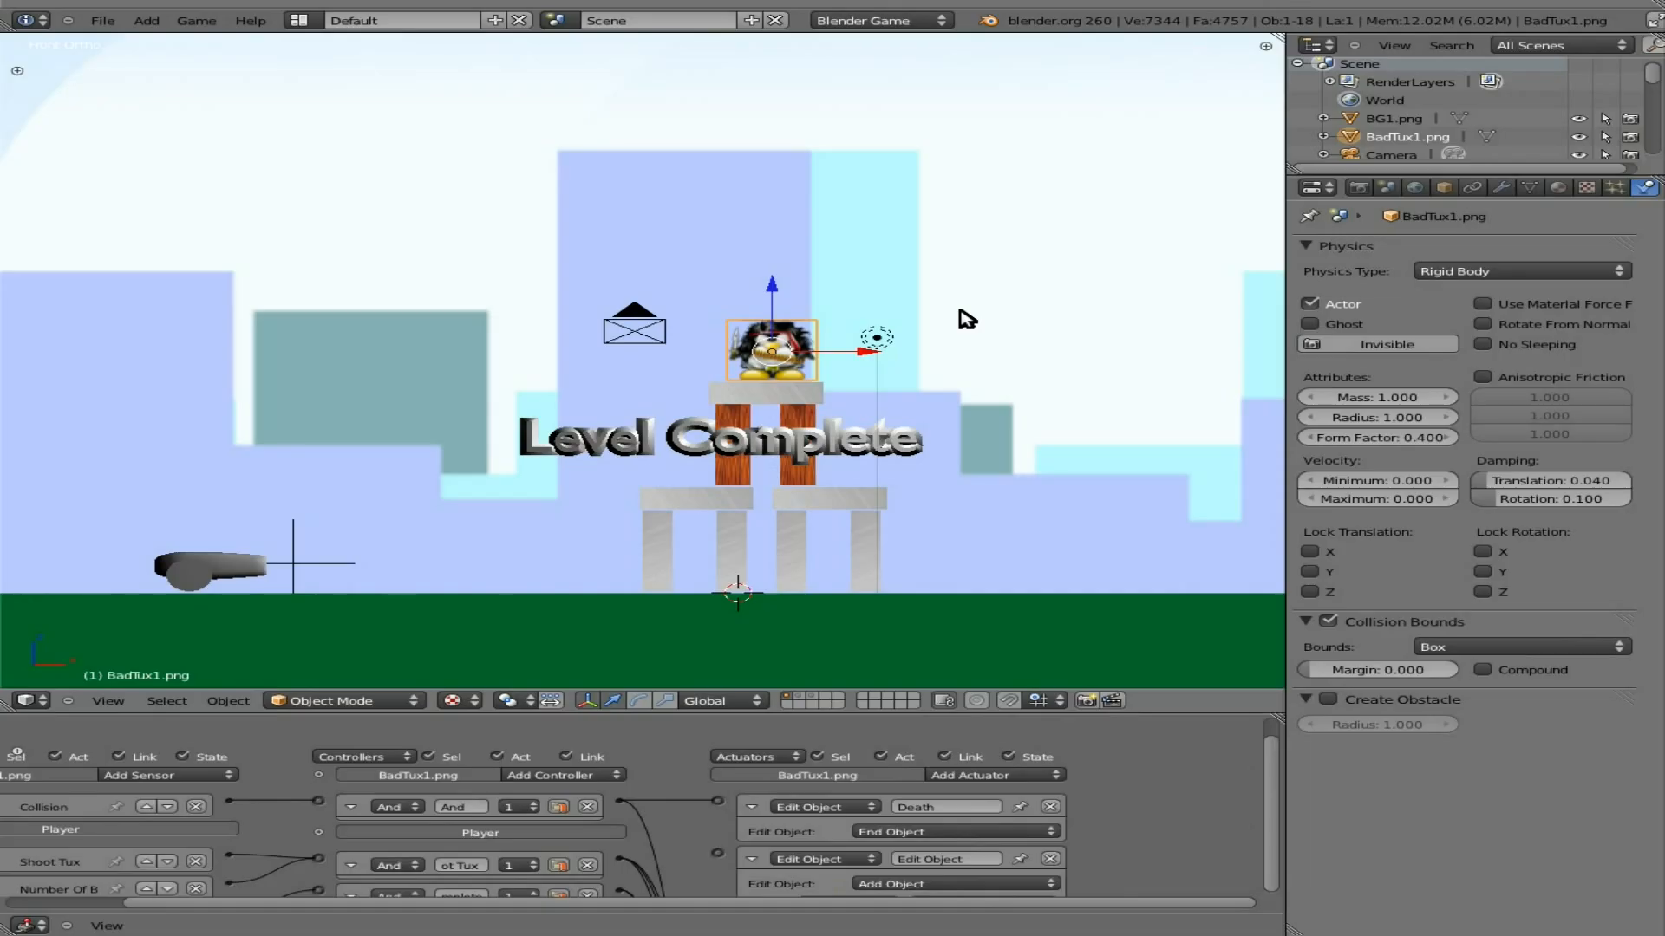
pyautogui.press('p')
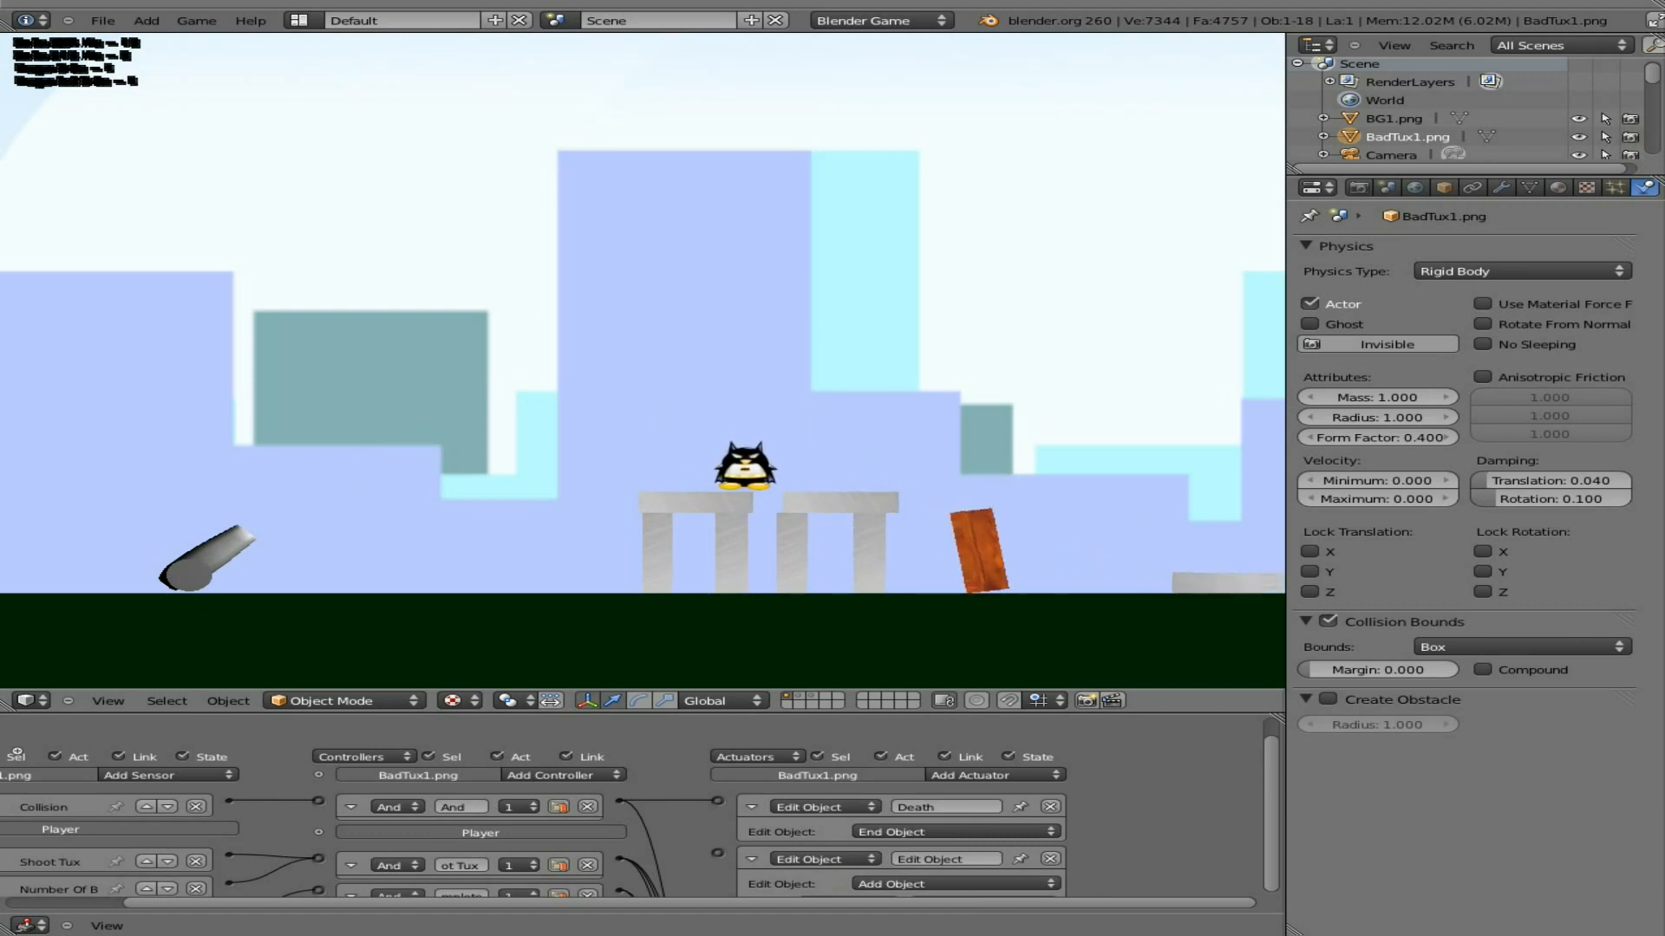
pyautogui.press('Escape')
# Step: Link the enemy's And controller to the new Add Object actuator and play-test the level
pyautogui.moveTo(621, 801); pyautogui.dragTo(717, 853)
pyautogui.press('p')
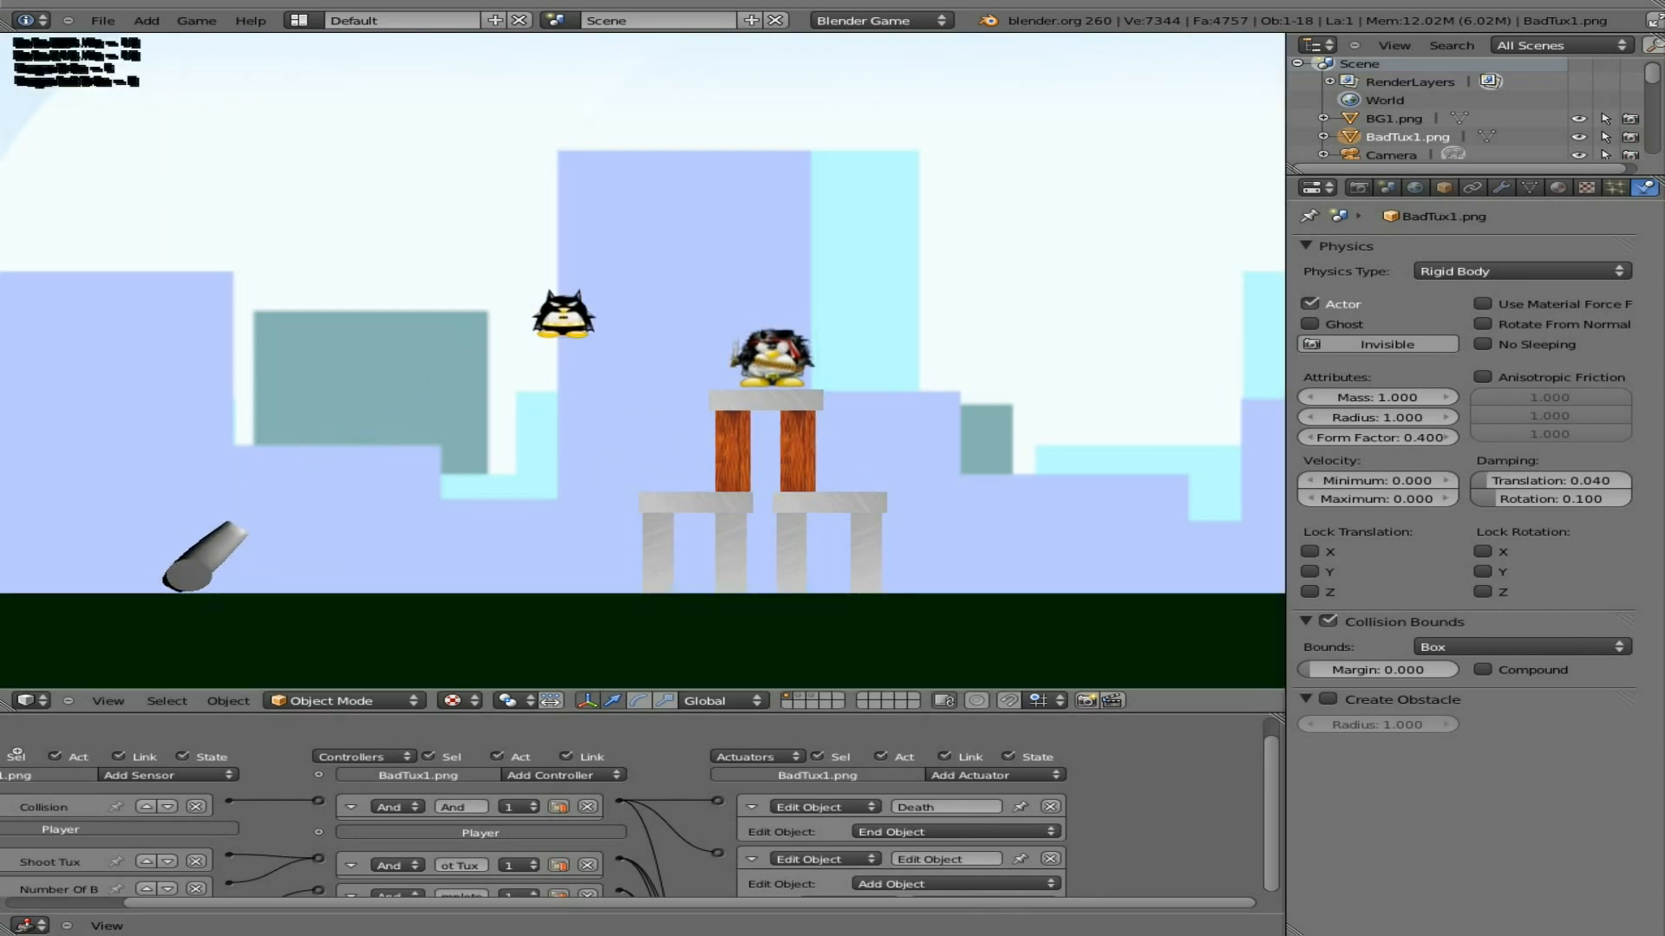
pyautogui.press('Up')
pyautogui.press('space')
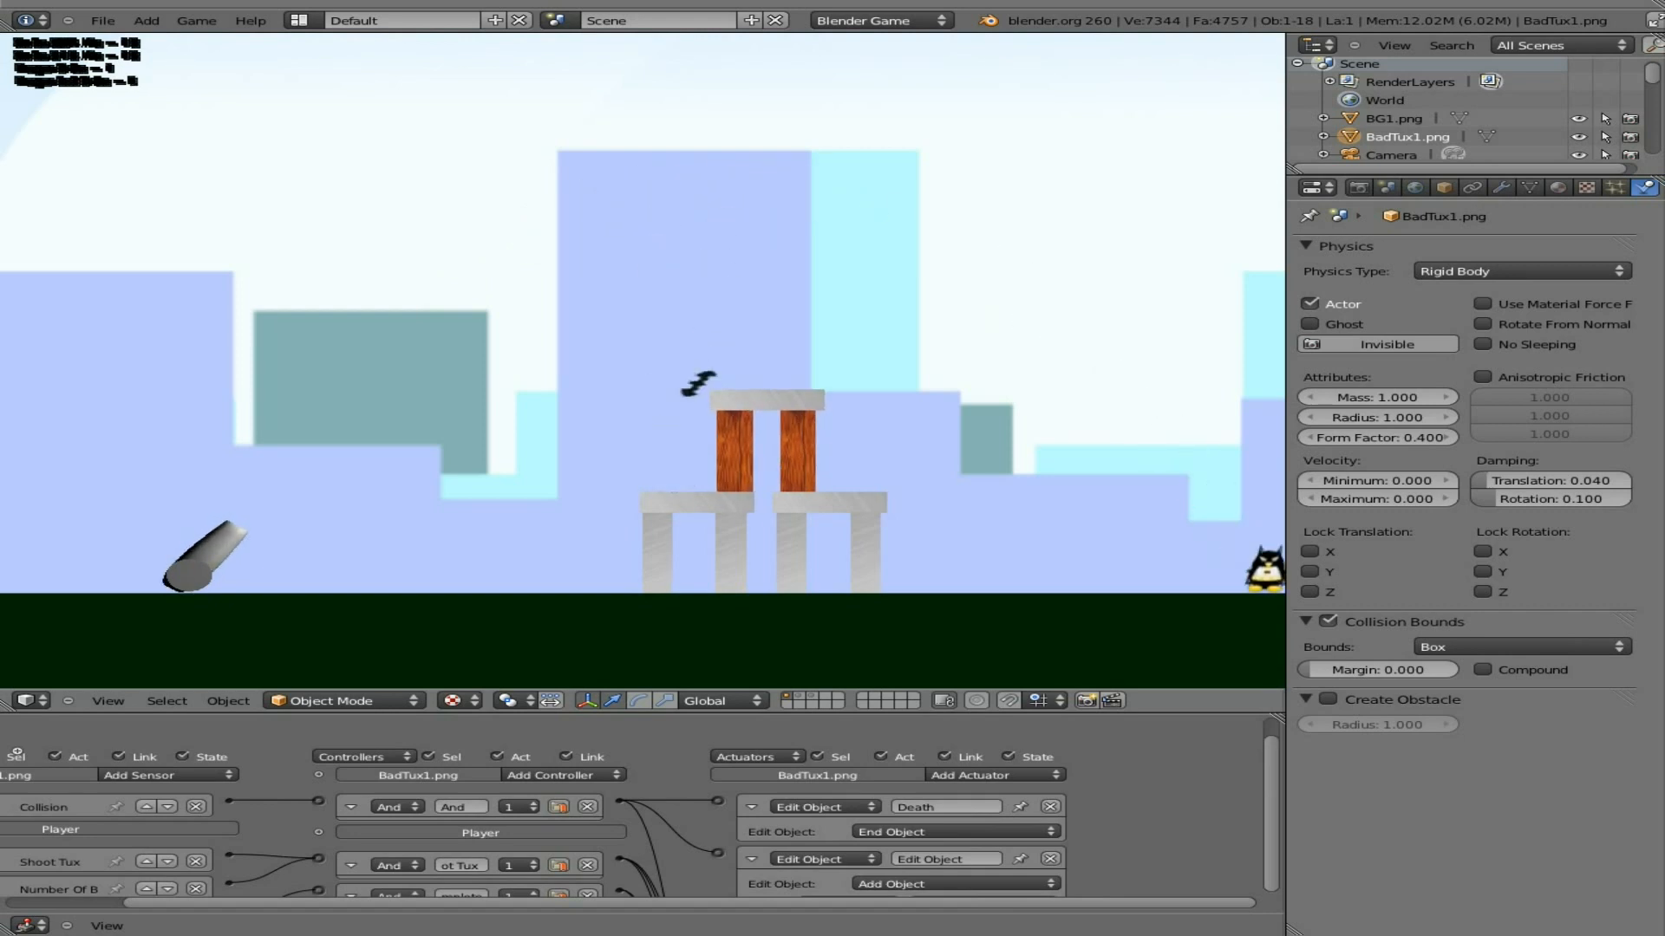
pyautogui.press('Escape')
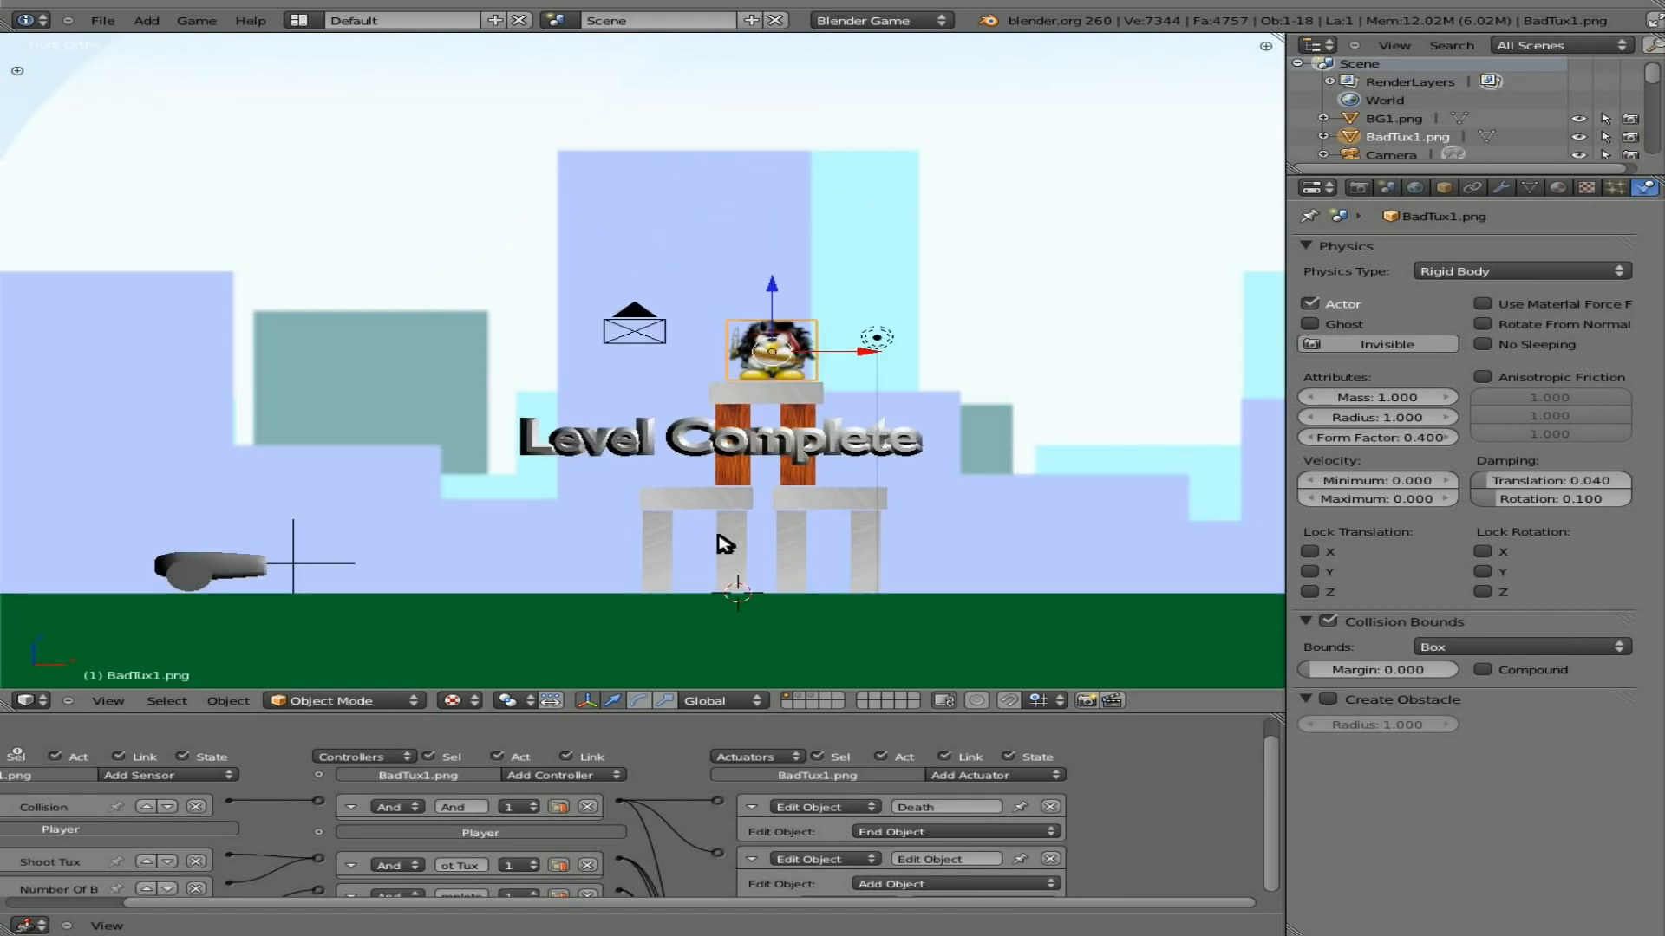
# Step: Show the layer holding the feather, select feather1.png and apply its object transform
pyautogui.click(814, 699)
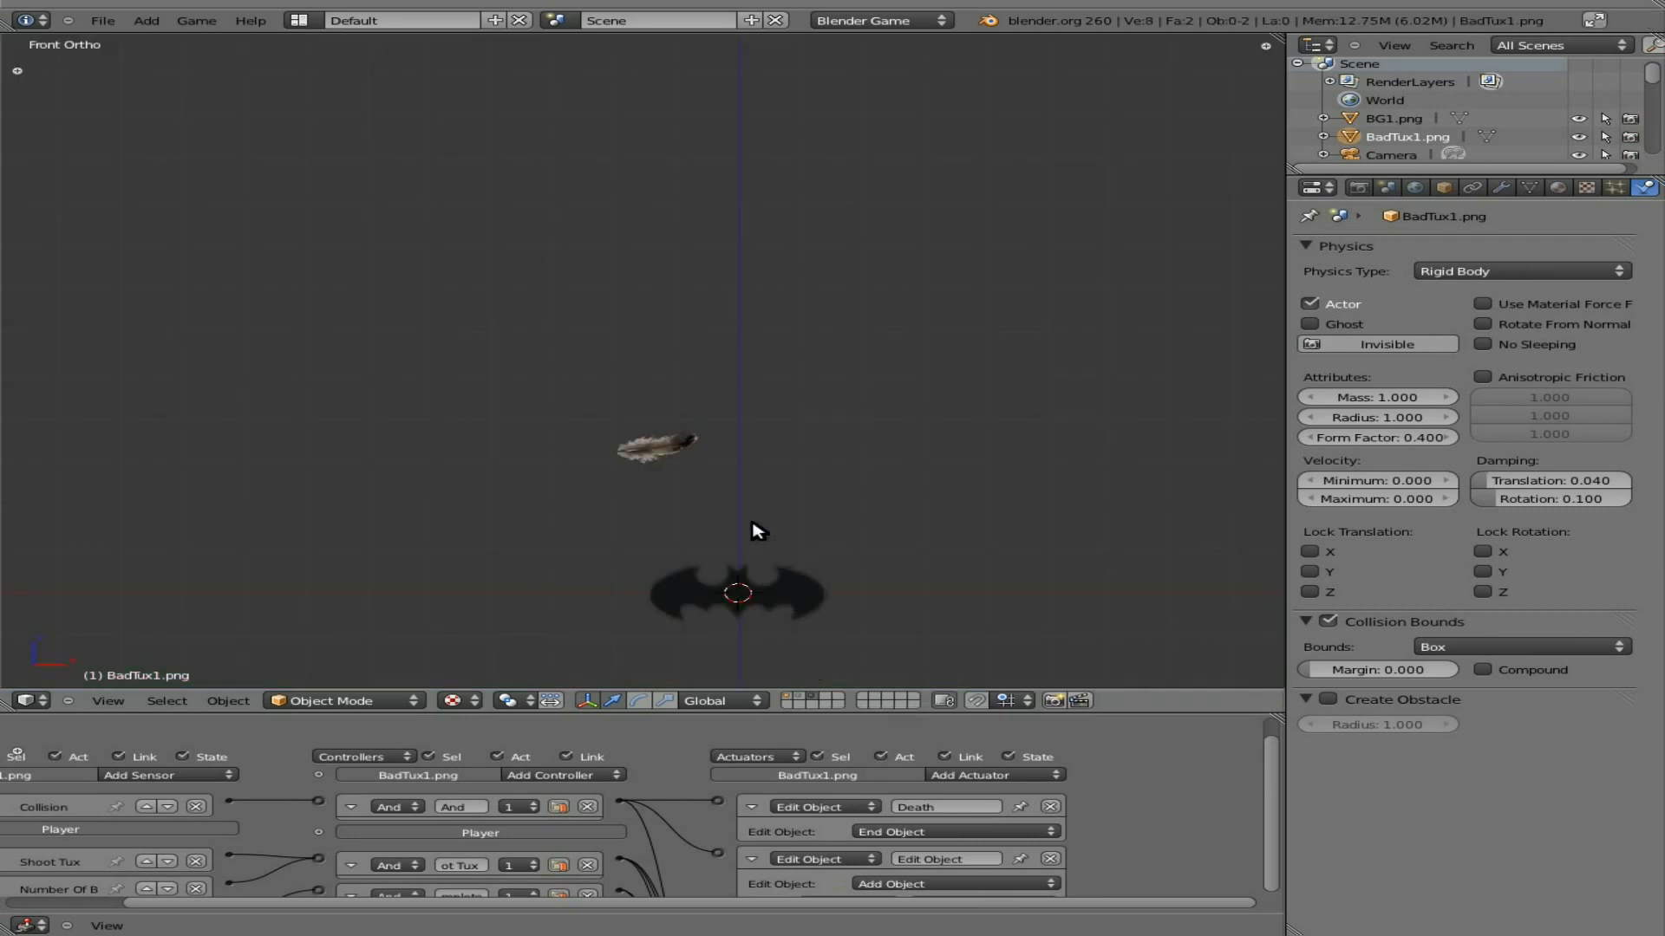
pyautogui.click(679, 456)
pyautogui.click(228, 700)
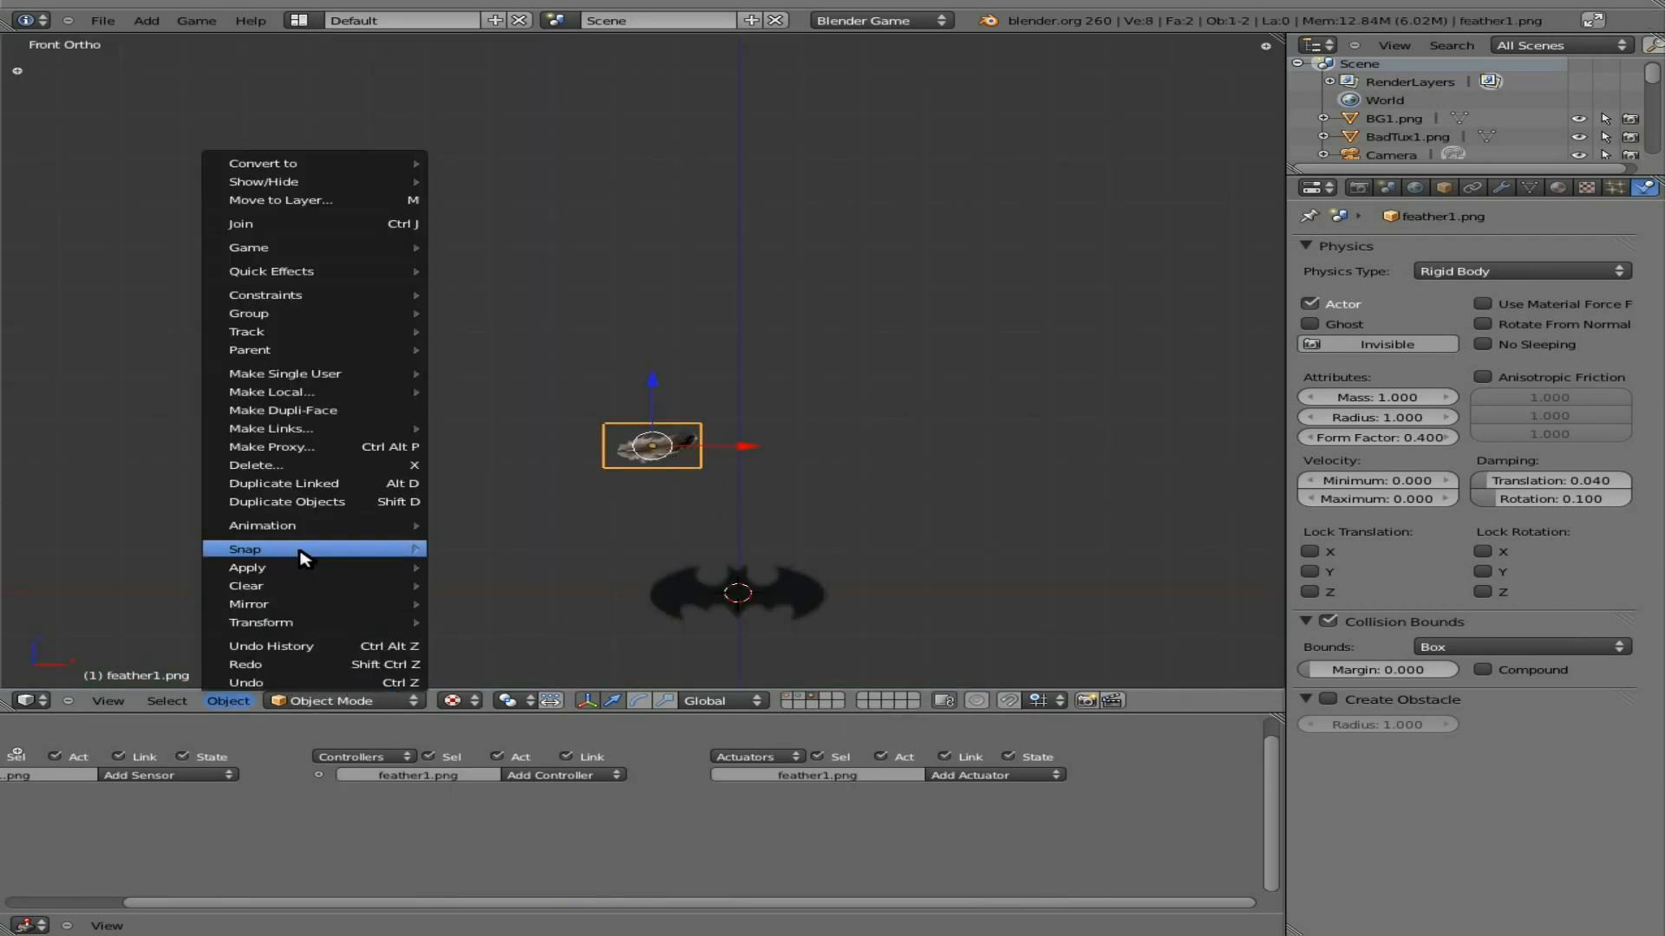
pyautogui.moveTo(305, 567)
pyautogui.click(604, 623)
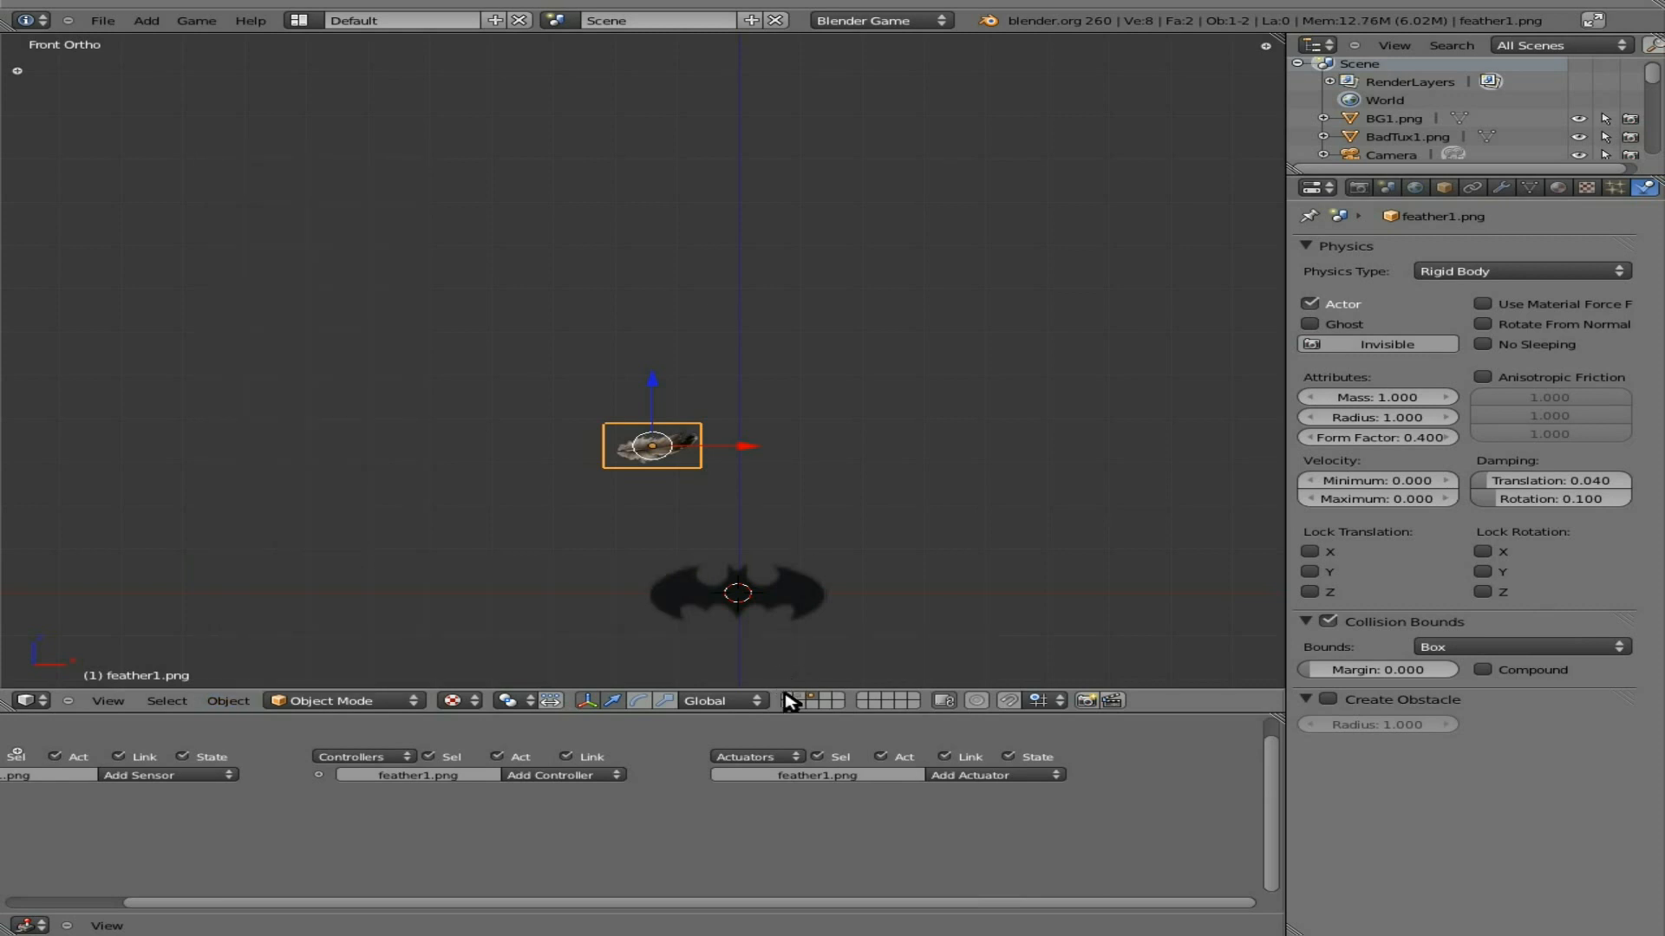
# Step: Return to the level's layer and play-test by raising the cannon and shooting at the enemy penguin
pyautogui.press('p')
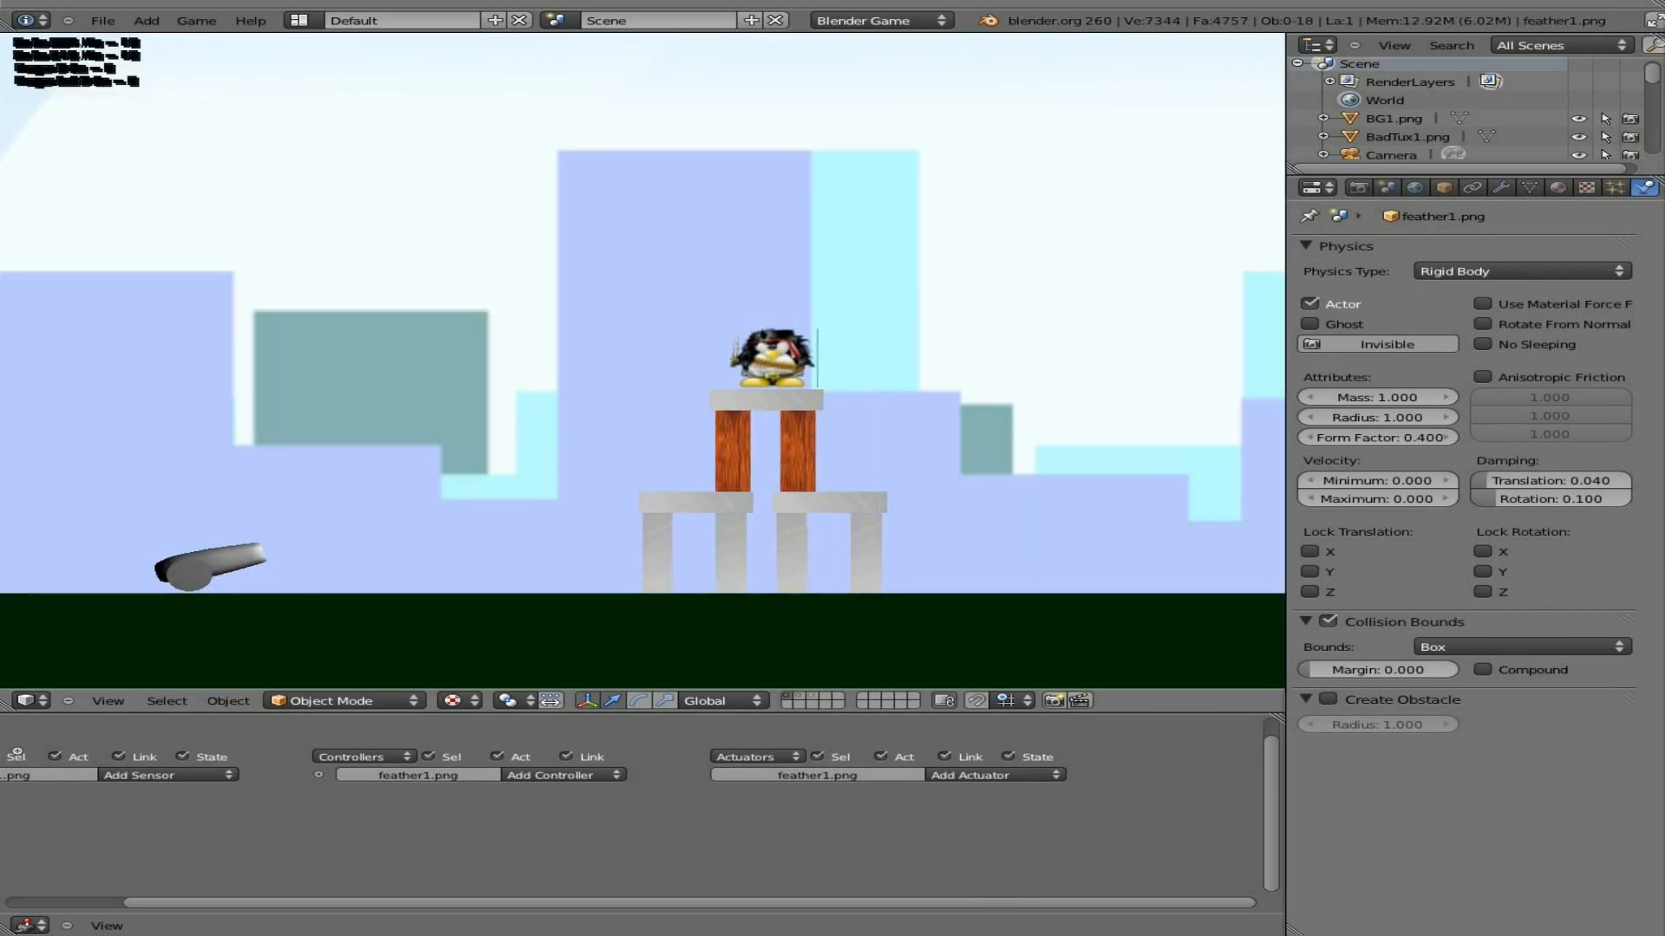
pyautogui.press('Up')
pyautogui.press('space')
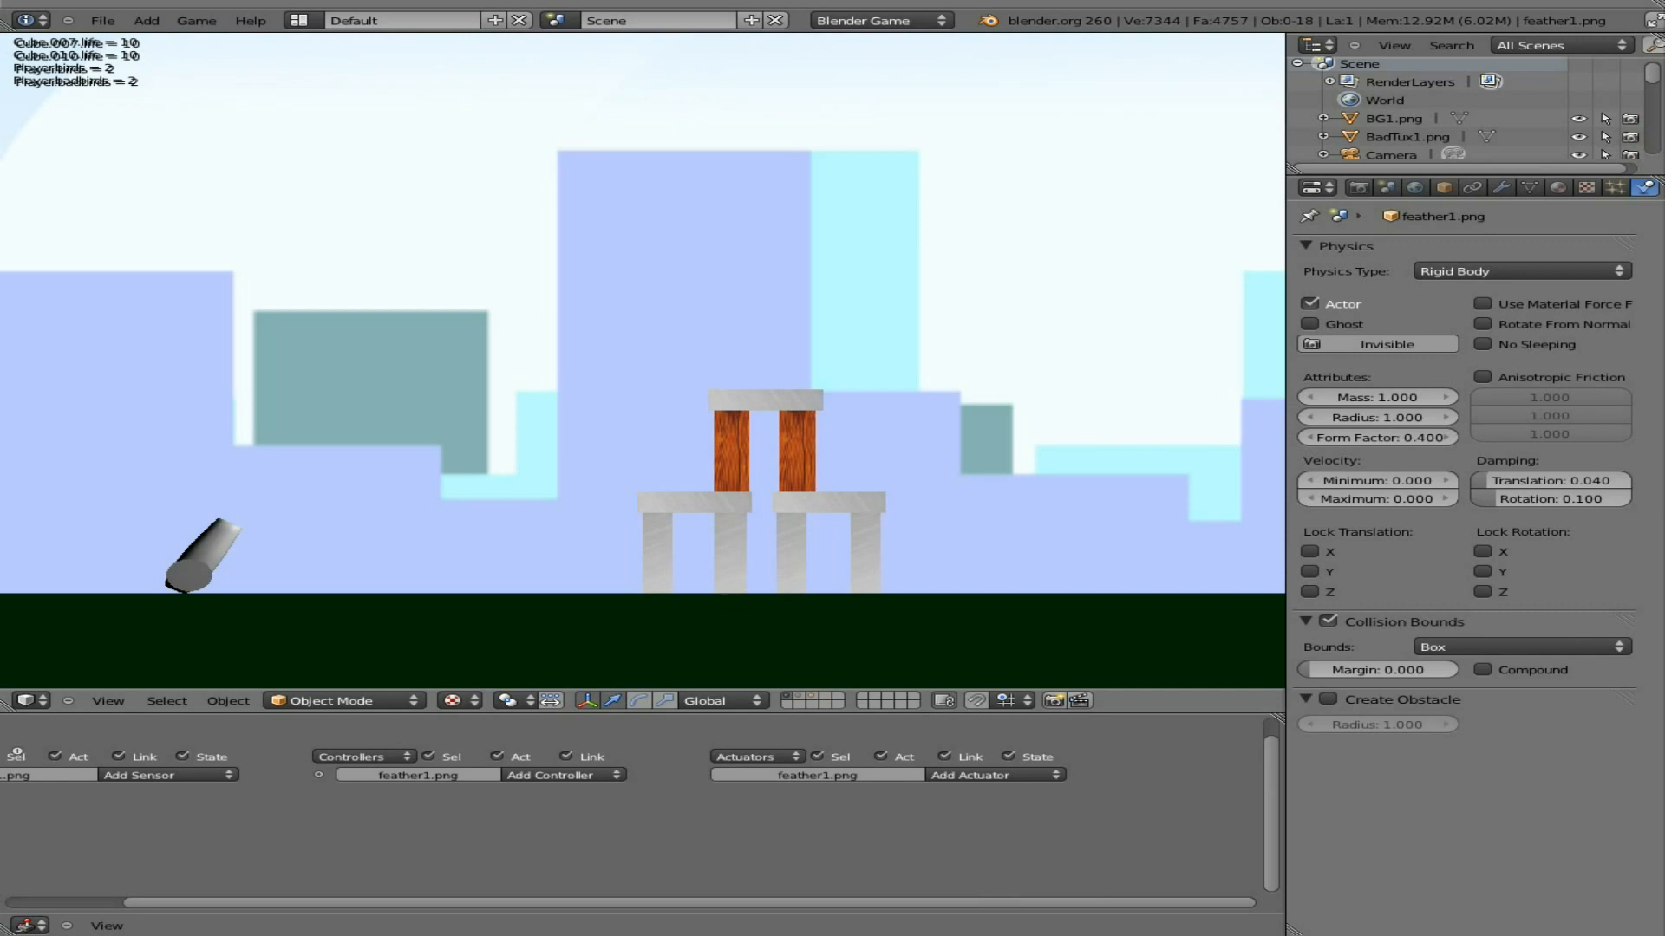
pyautogui.press('Escape')
# Step: Add three more Edit Object actuators to the enemy penguin in the maximized logic editor
pyautogui.rightClick(752, 335)
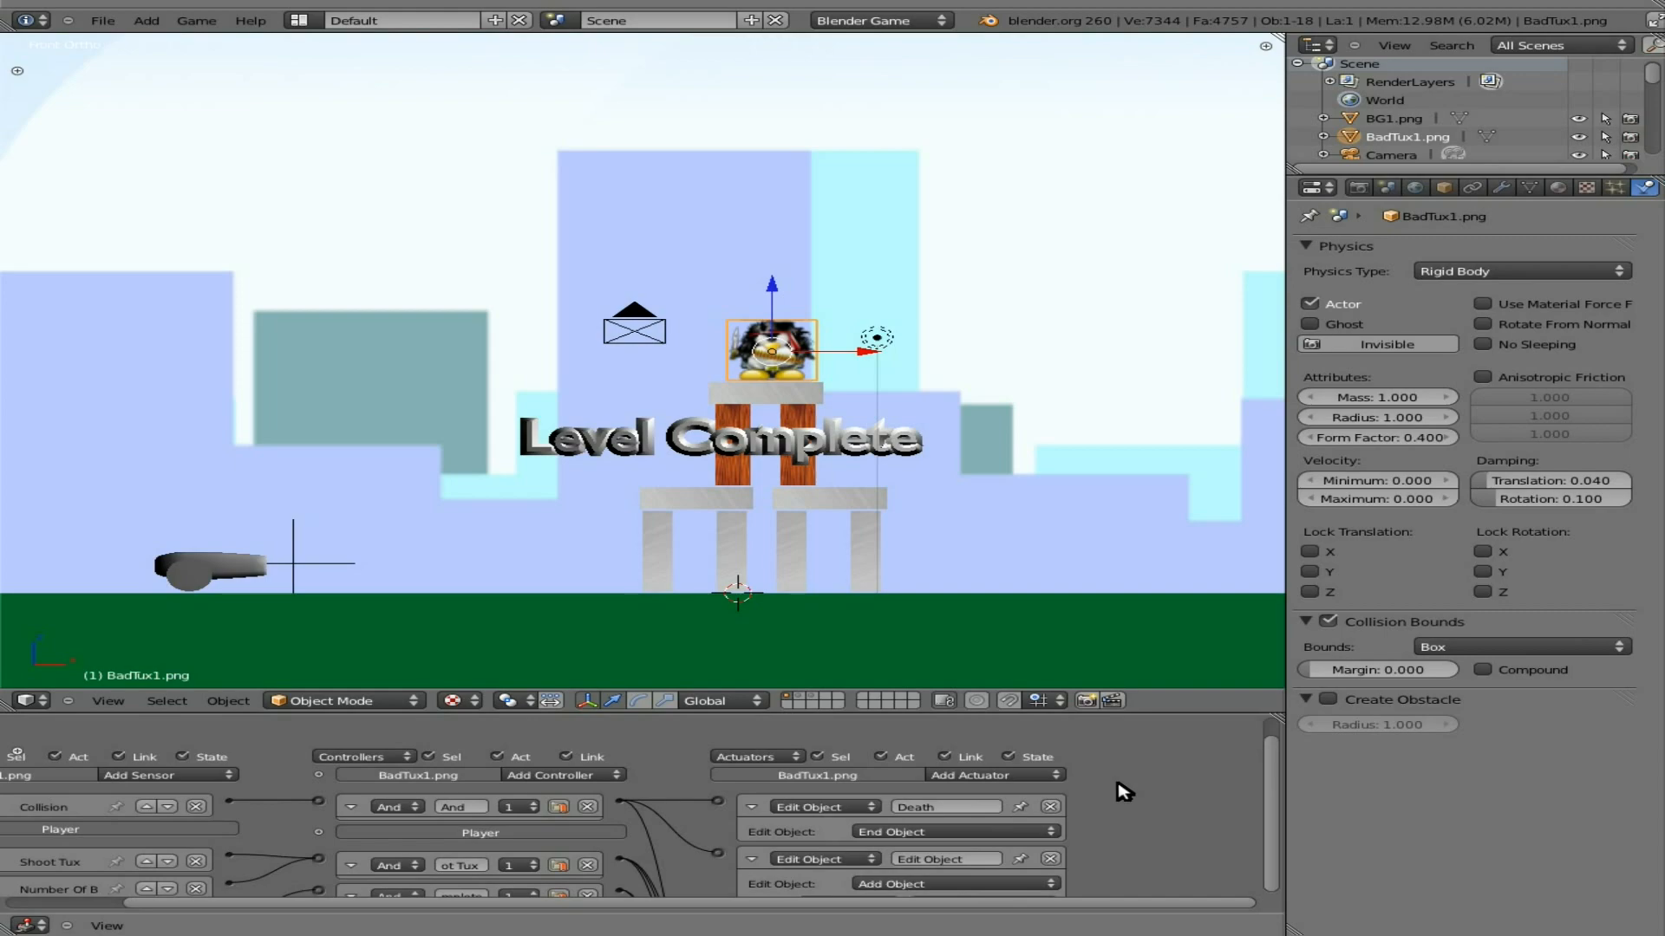
pyautogui.hotkey('ctrl', 'Up')
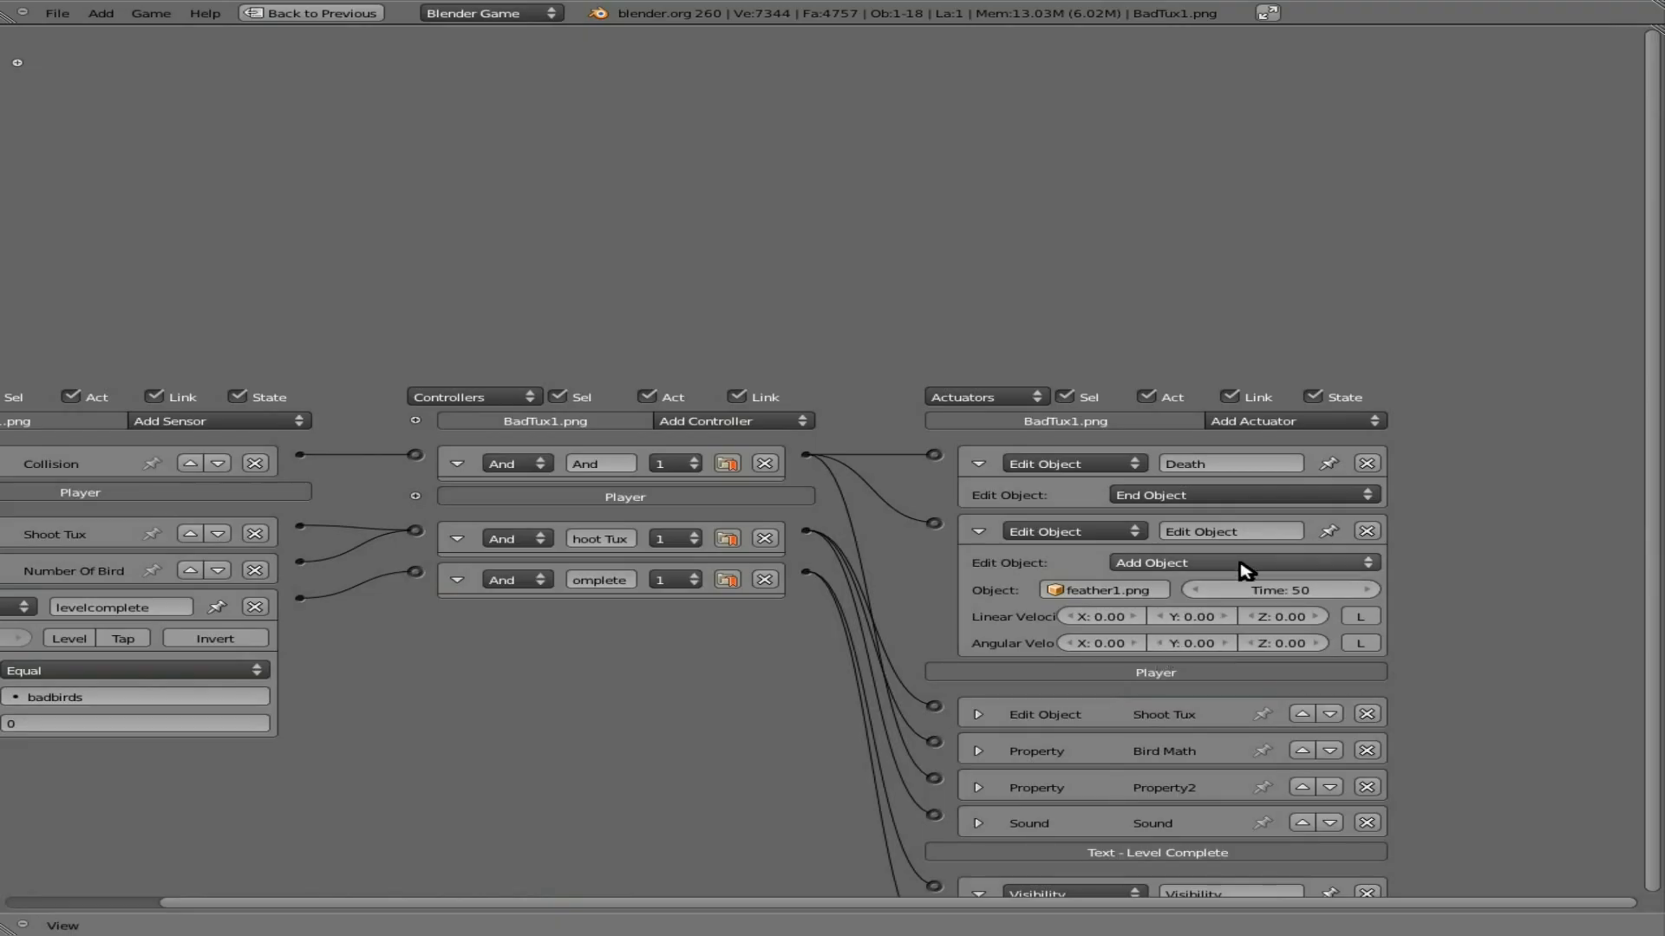
pyautogui.click(1257, 422)
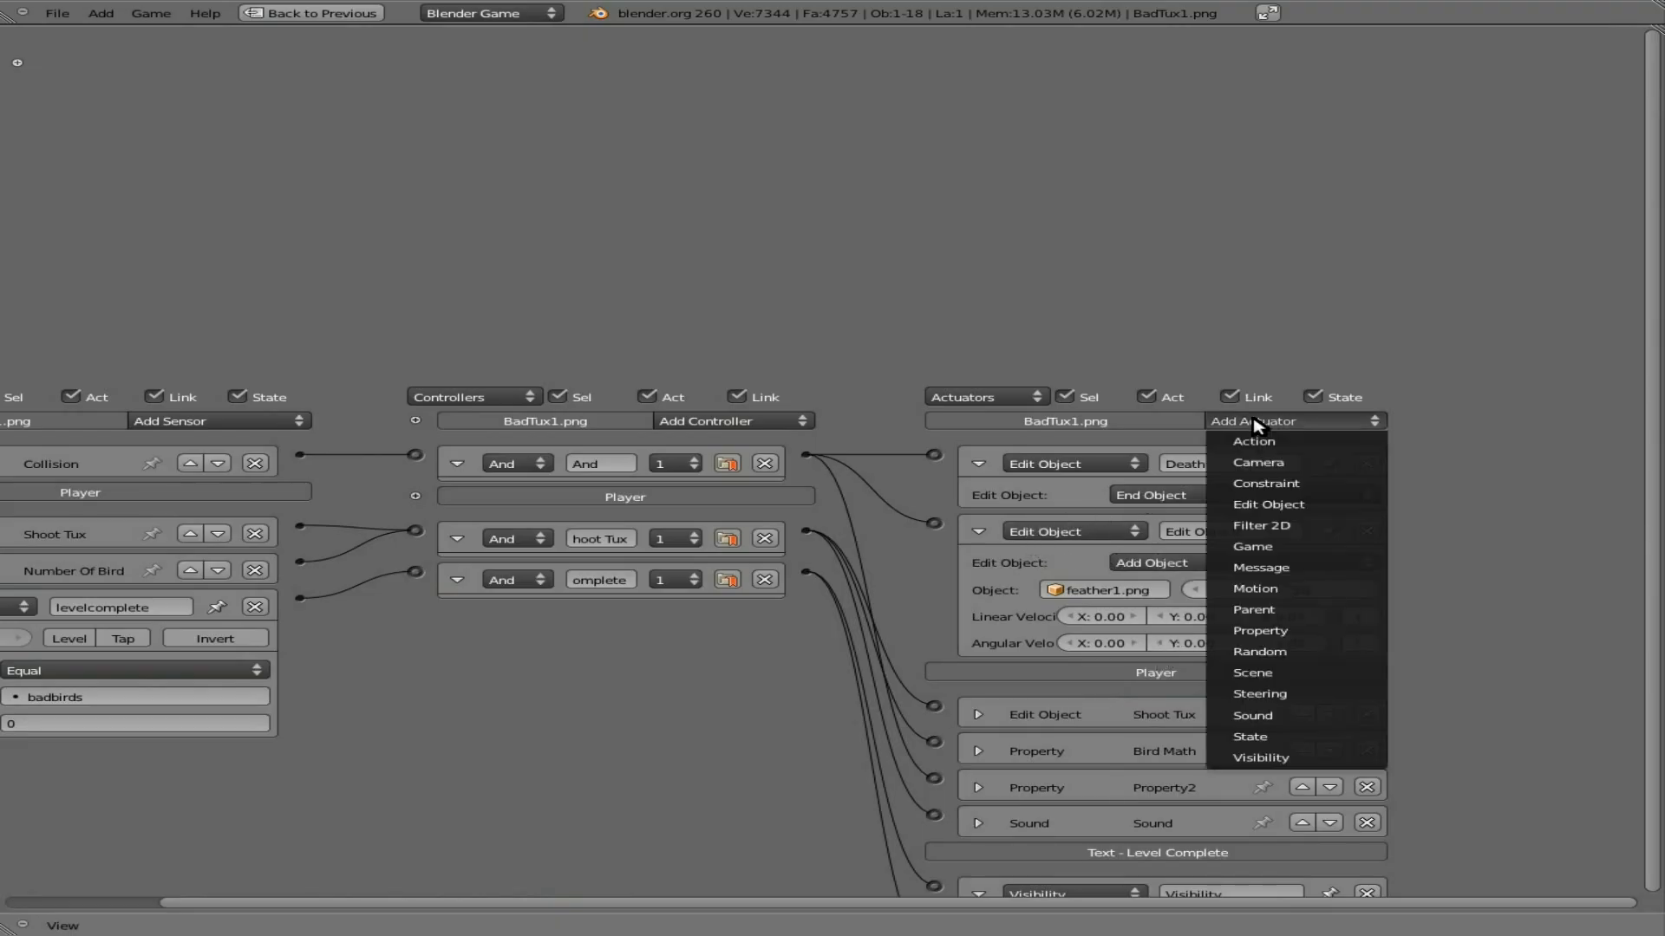
pyautogui.click(1285, 512)
pyautogui.click(1282, 422)
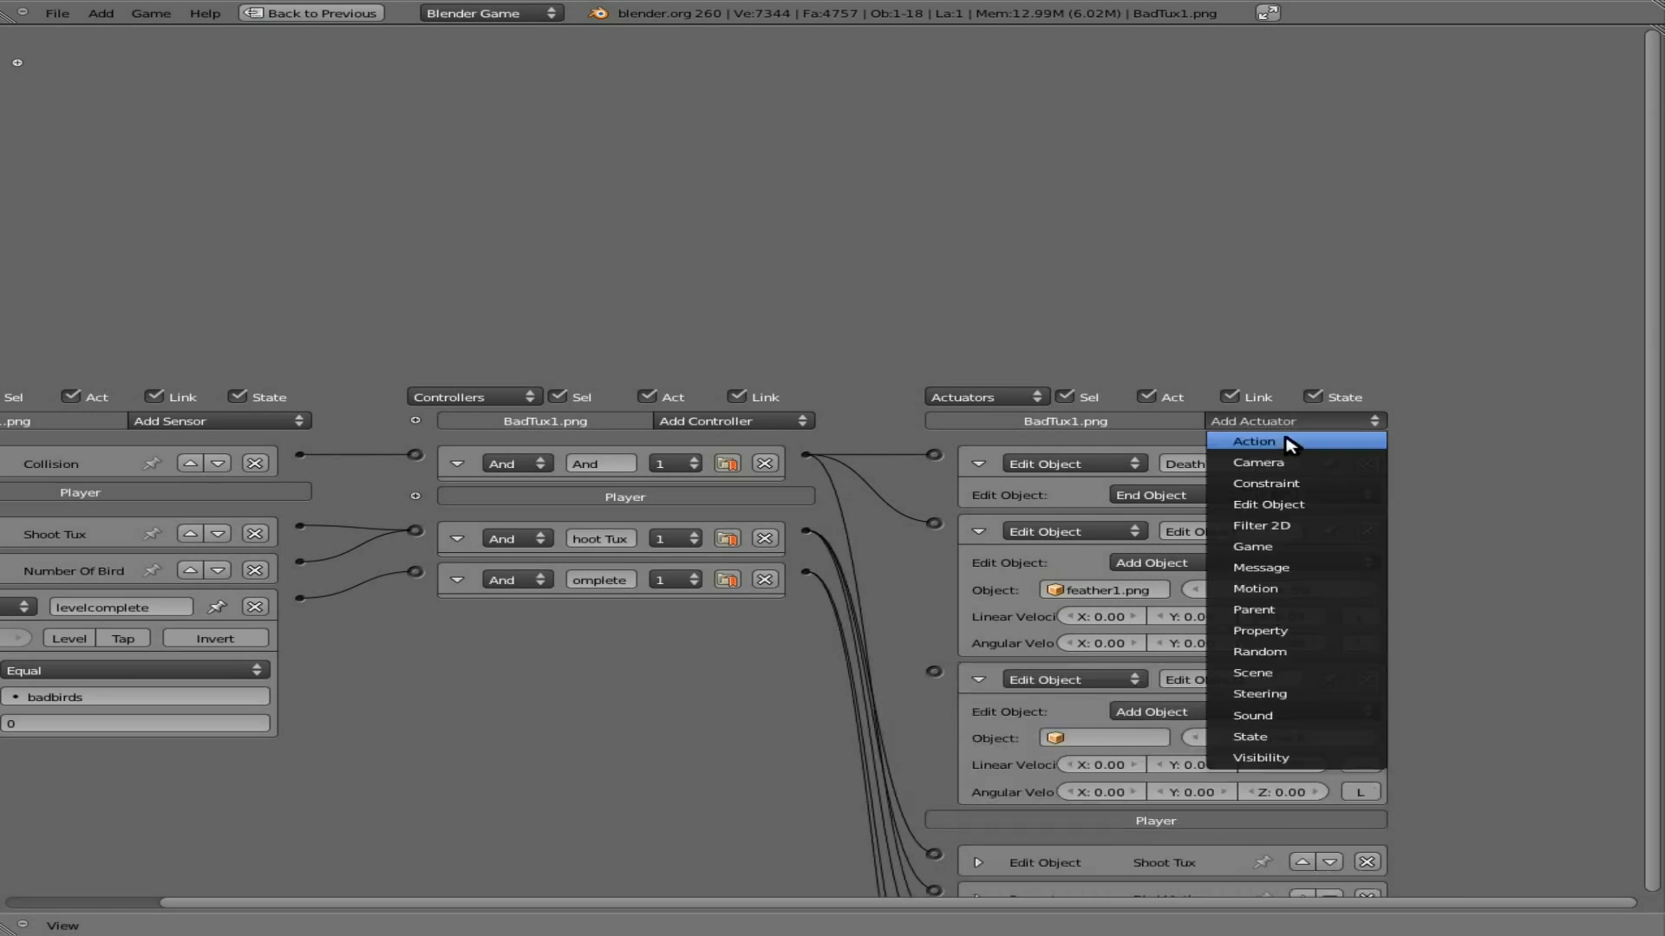
pyautogui.click(1292, 505)
pyautogui.click(1289, 424)
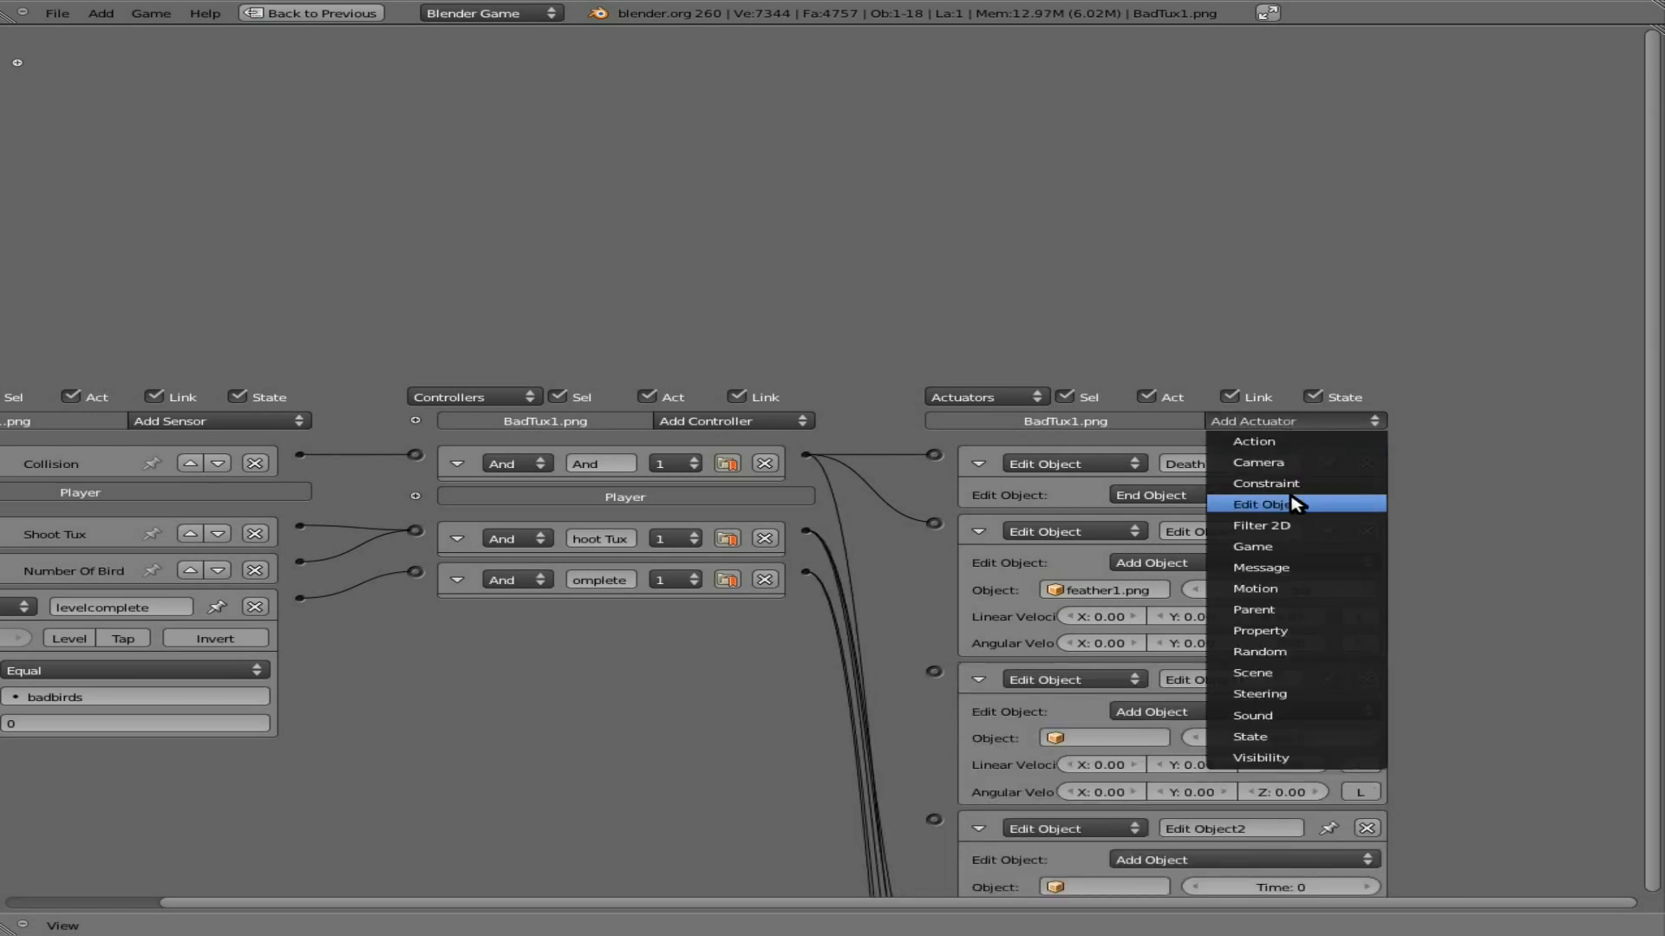
pyautogui.click(1294, 500)
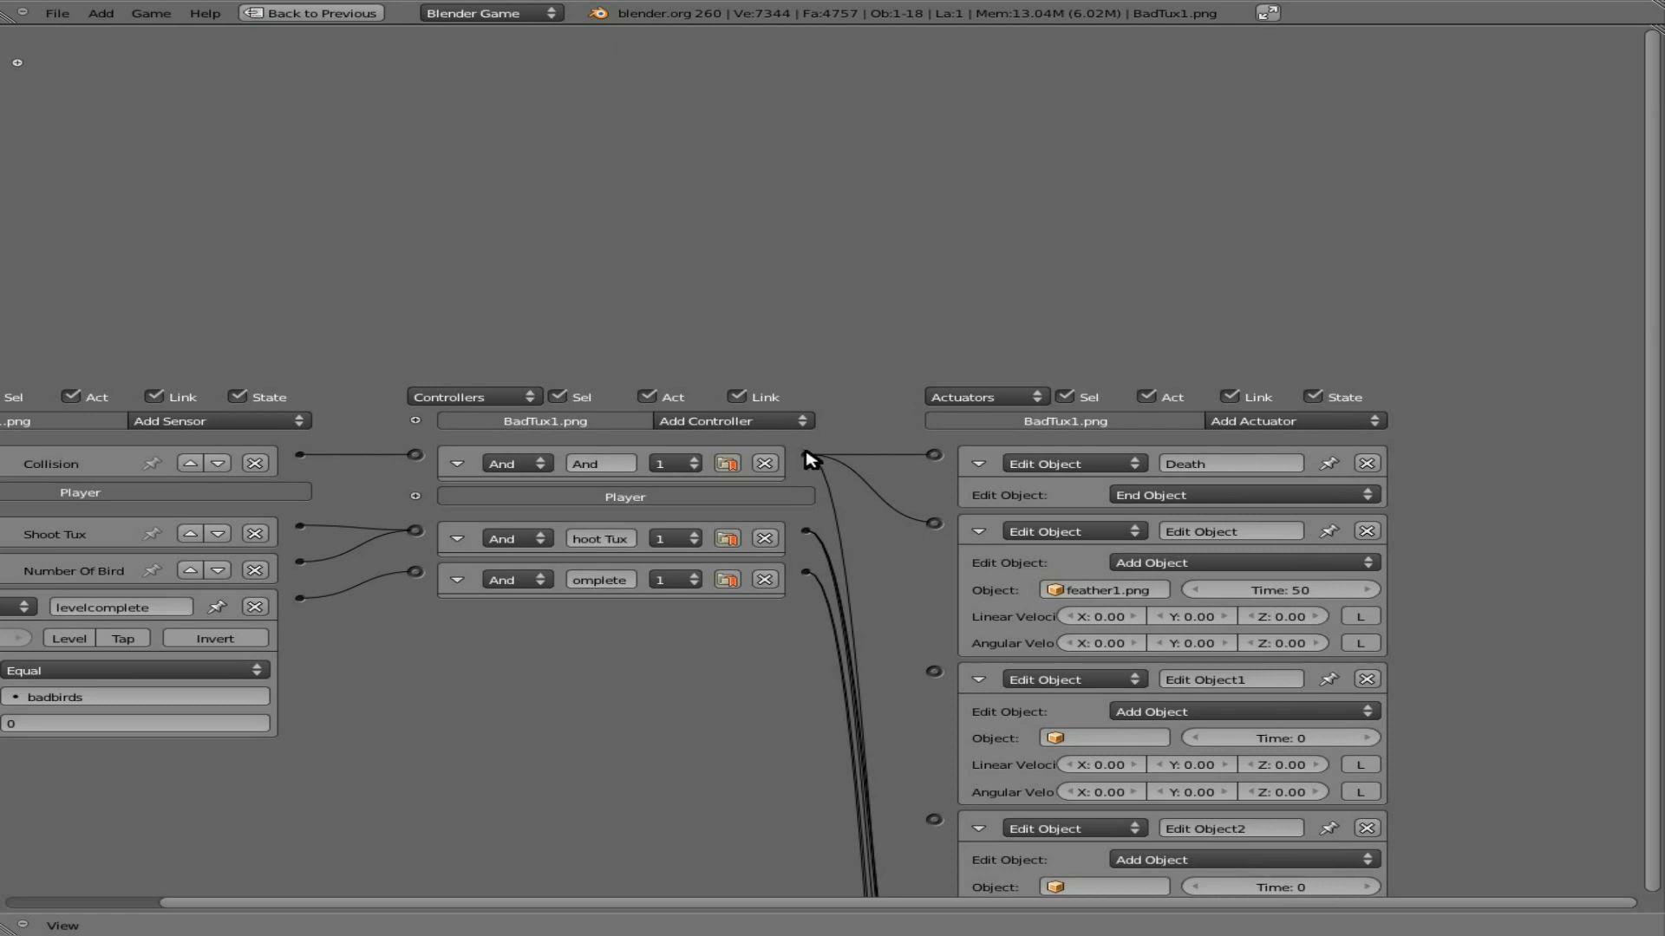
# Step: Link the enemy's And controller to the Edit Object1, Edit Object2 and Edit Object3 actuators
pyautogui.moveTo(806, 454); pyautogui.dragTo(934, 671)
pyautogui.moveTo(807, 456); pyautogui.dragTo(934, 819)
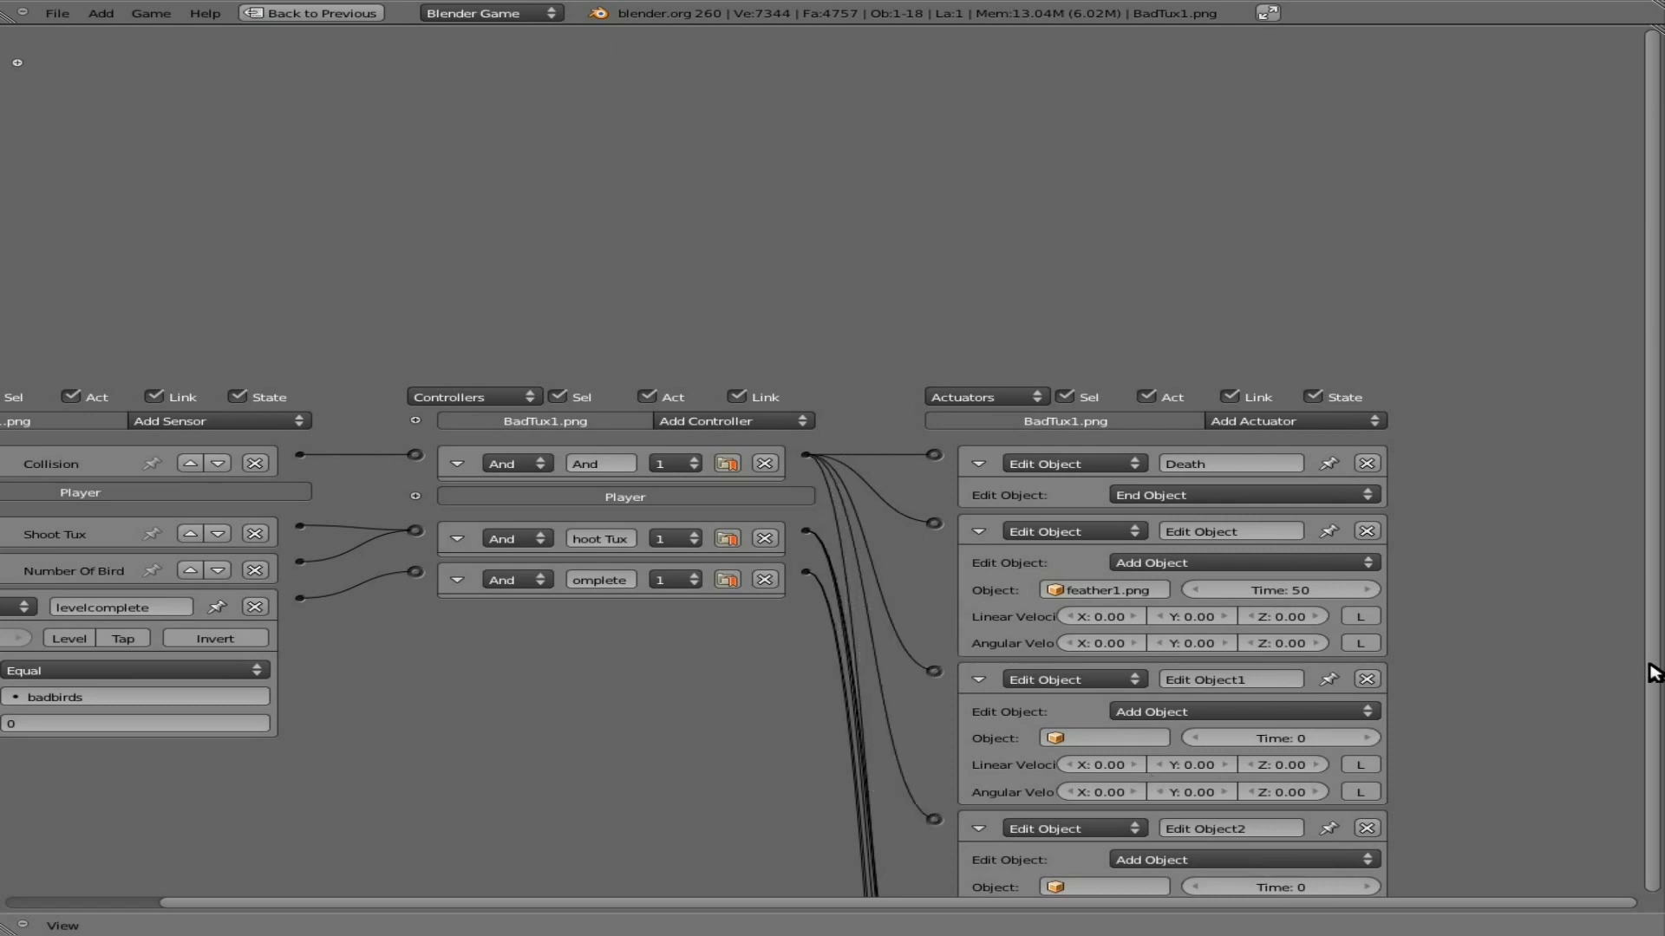
pyautogui.scroll(-2, 1653, 673)
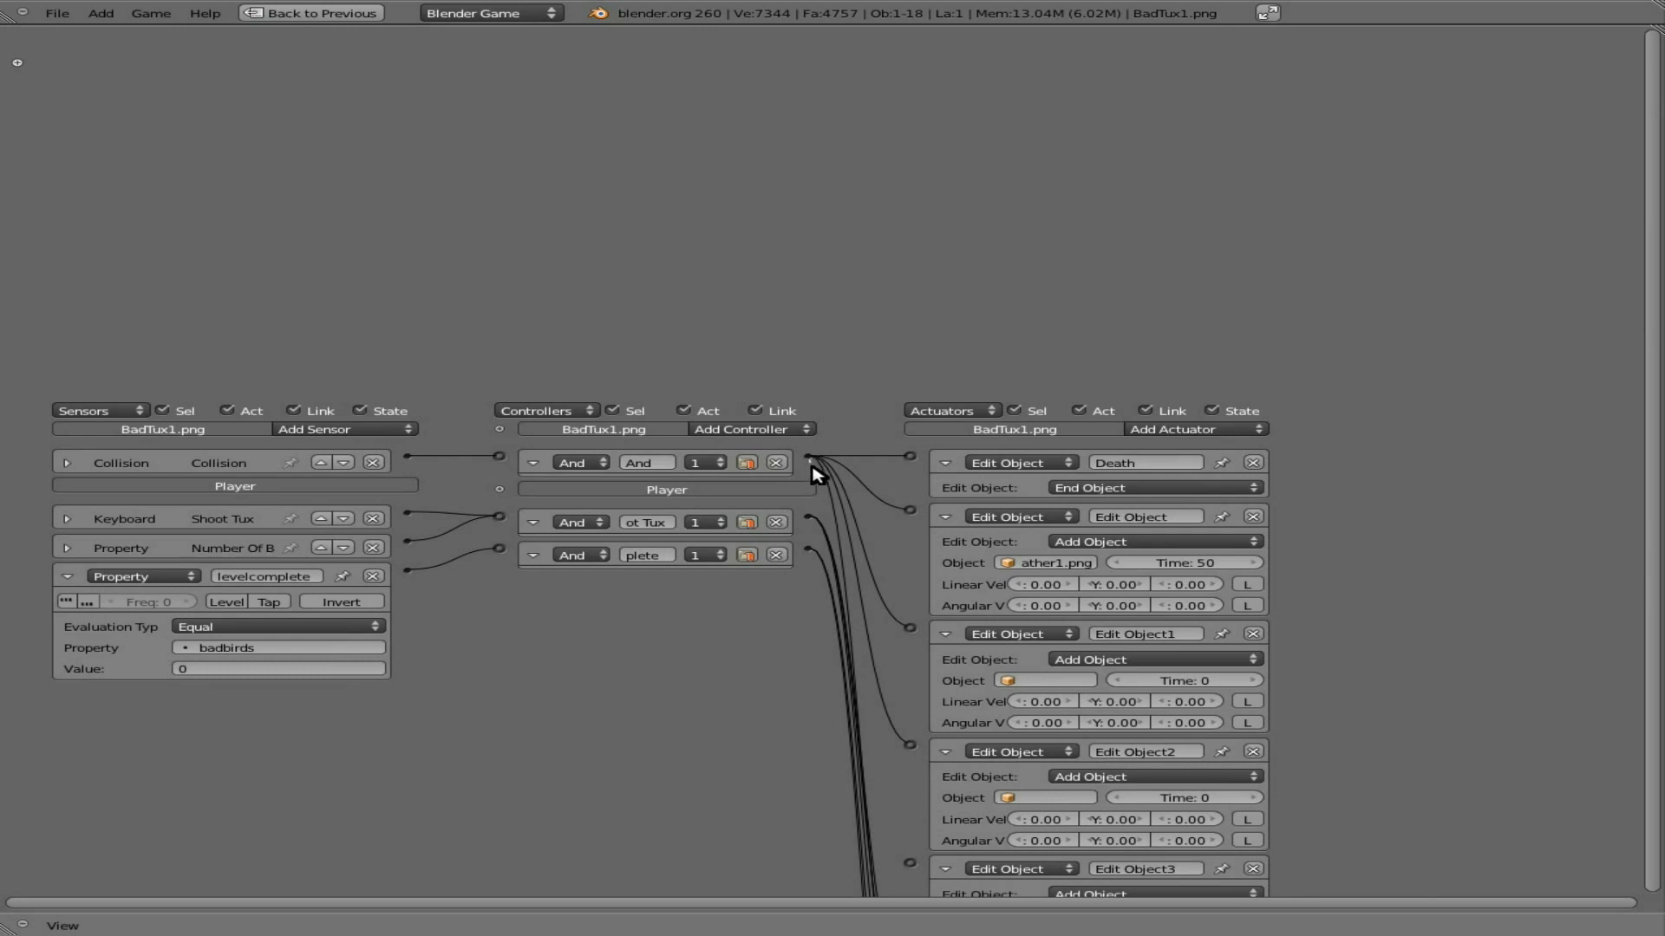
pyautogui.moveTo(812, 466); pyautogui.dragTo(909, 860)
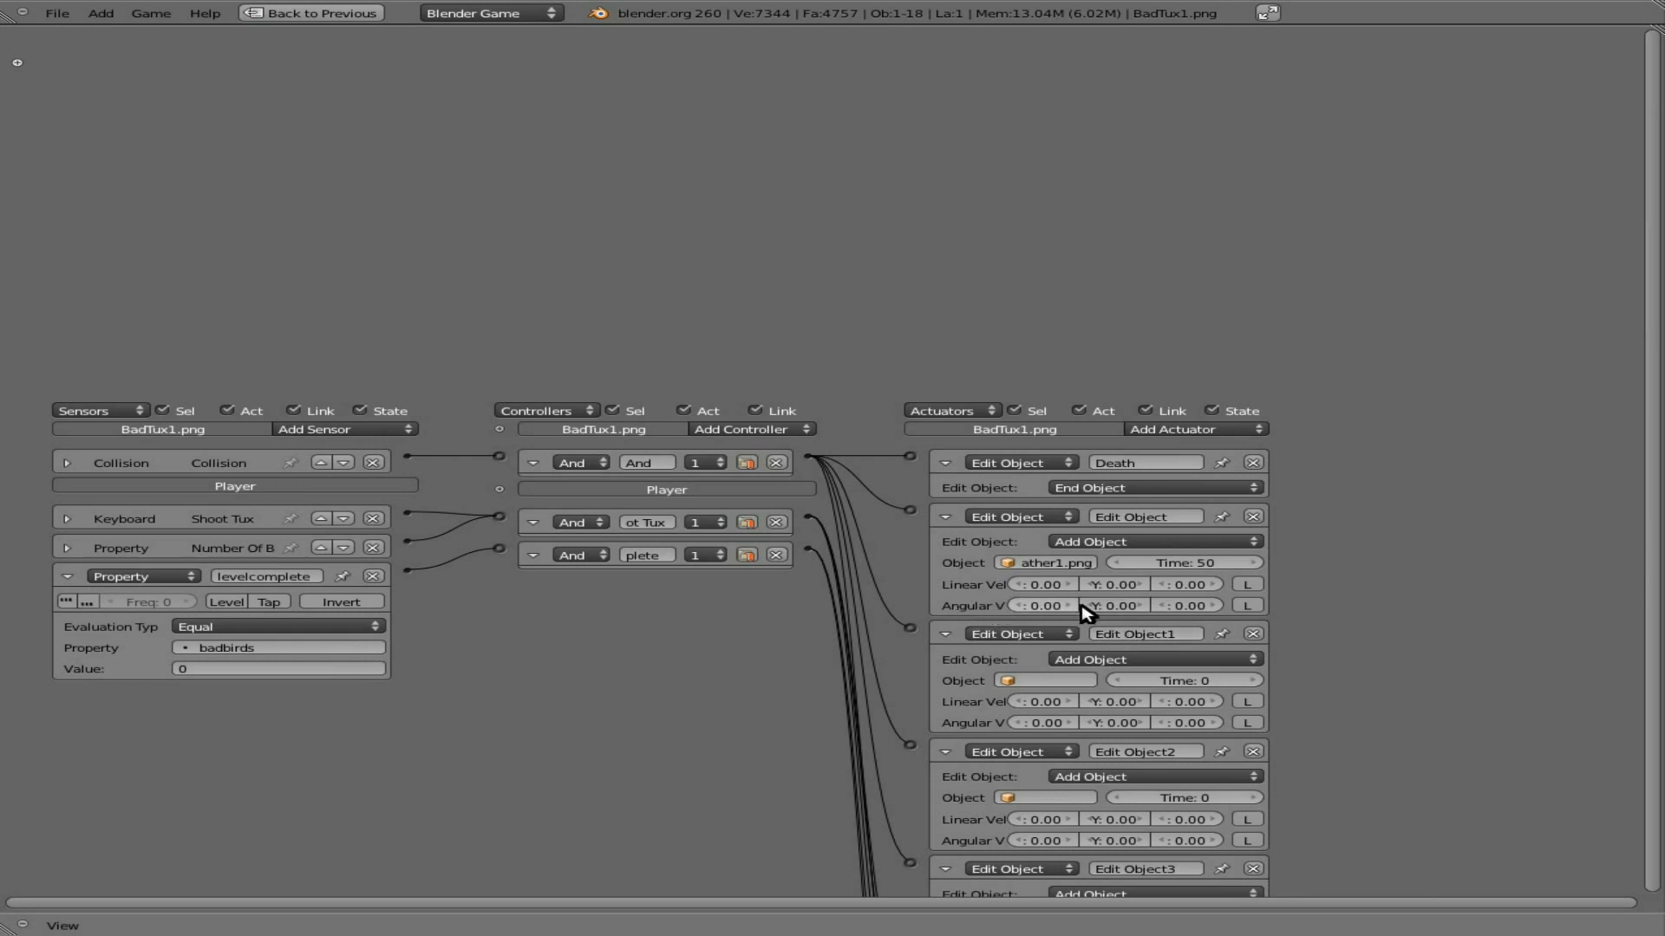
# Step: Set the Y angular velocity of the four Add Object actuators to 10, 15, 5 and -10, in order
pyautogui.click(1116, 606)
pyautogui.press('Return')
pyautogui.click(1126, 722)
pyautogui.press('Return')
pyautogui.click(1109, 841)
pyautogui.write('5')
pyautogui.press('Return')
pyautogui.scroll(-2, 1342, 777)
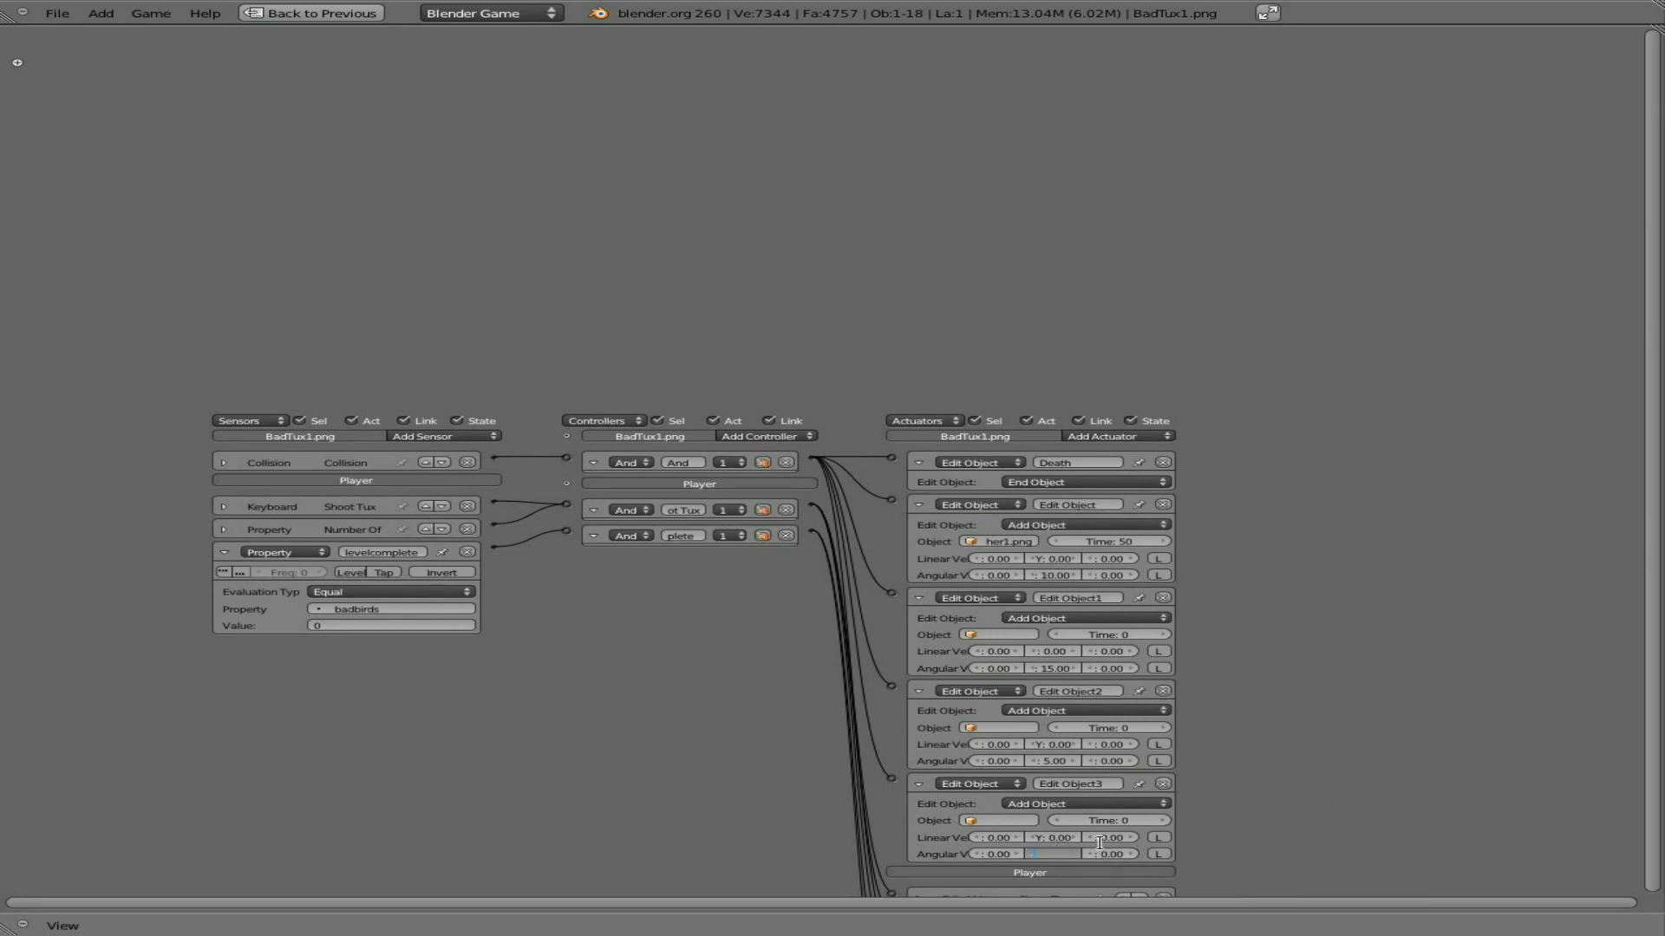
pyautogui.press('Return')
pyautogui.scroll(4, 1199, 559)
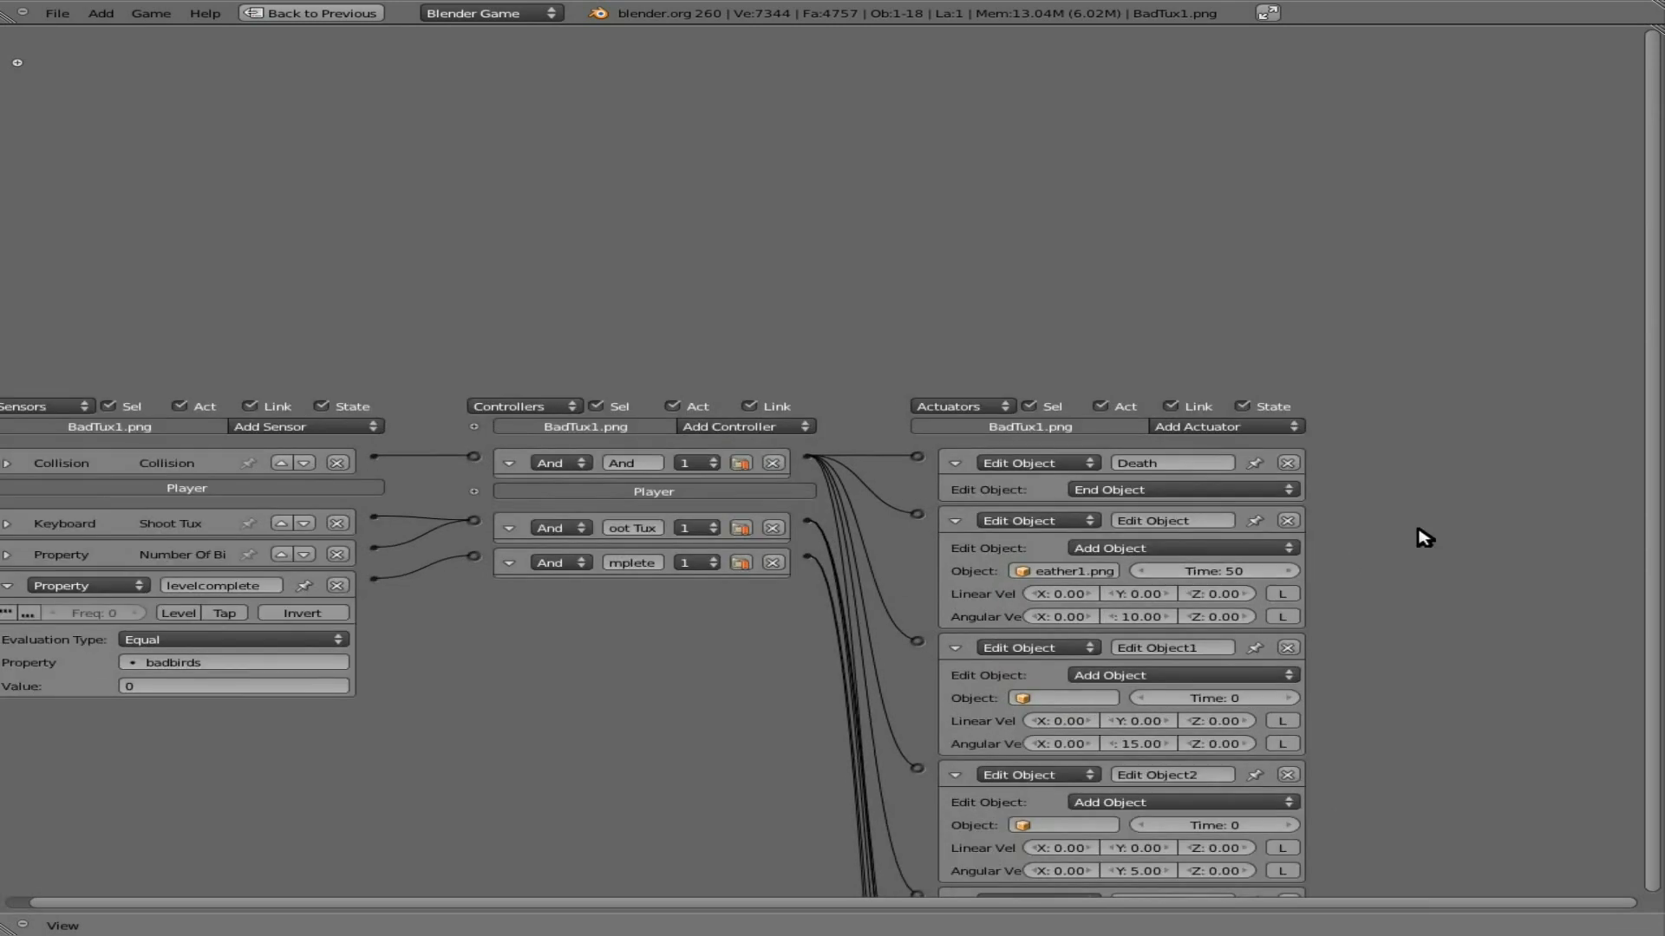
# Step: Set the time to 50 on the Edit Object1, Edit Object2 and Edit Object3 actuators
pyautogui.click(1239, 699)
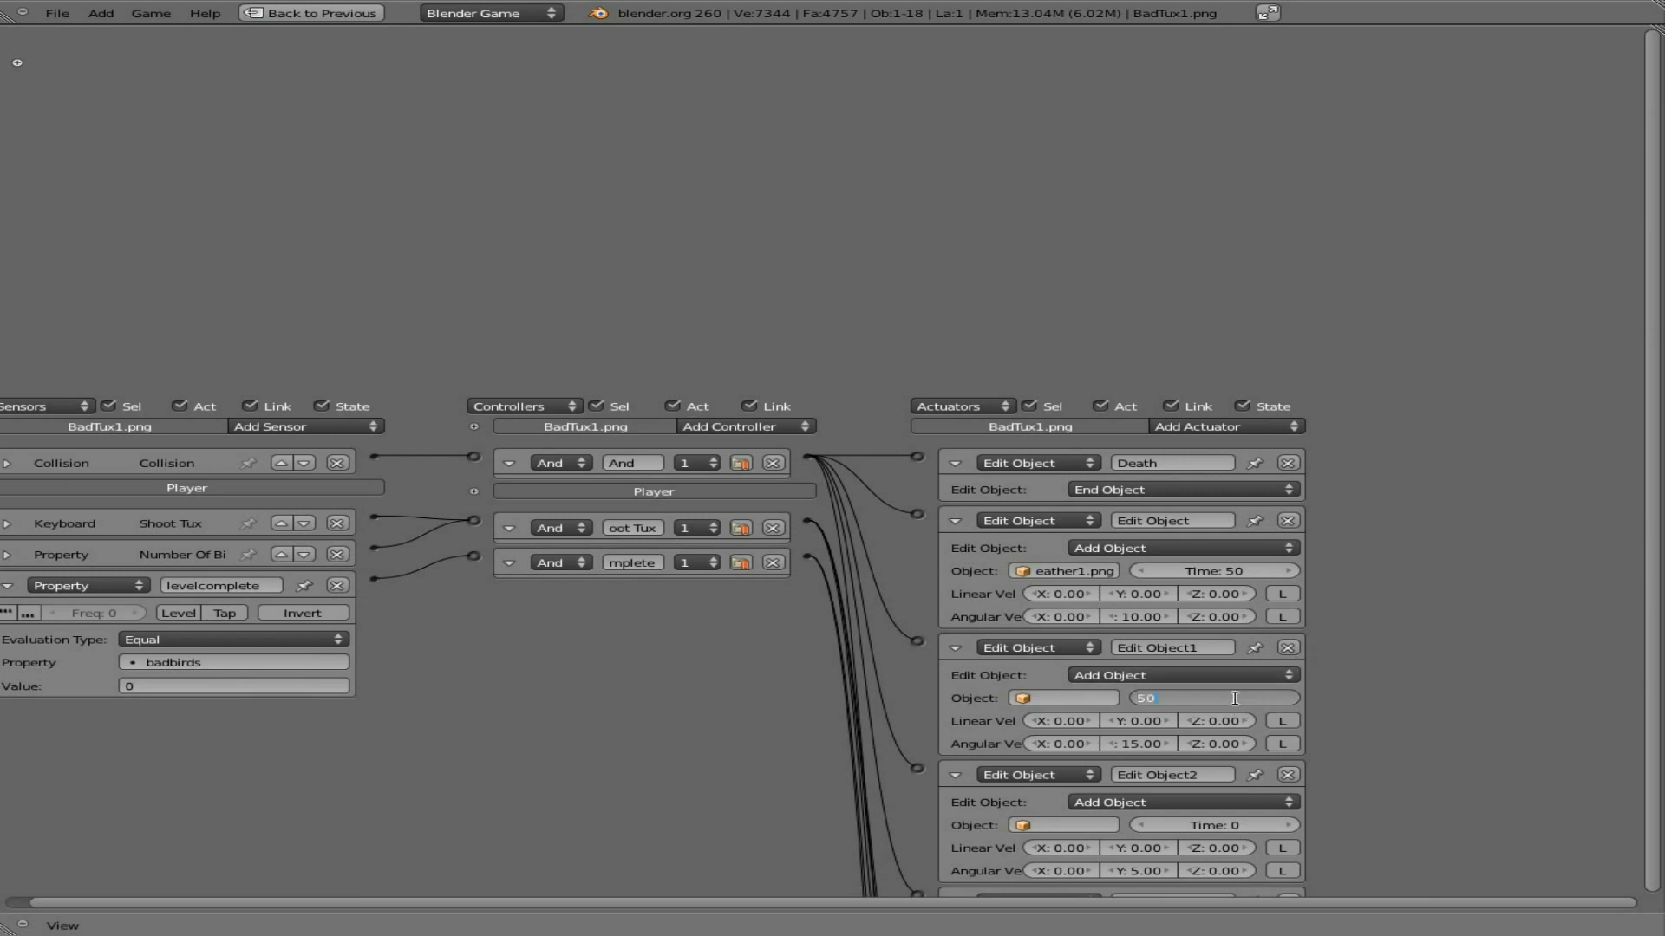
pyautogui.write('50')
pyautogui.press('Return')
pyautogui.click(1237, 823)
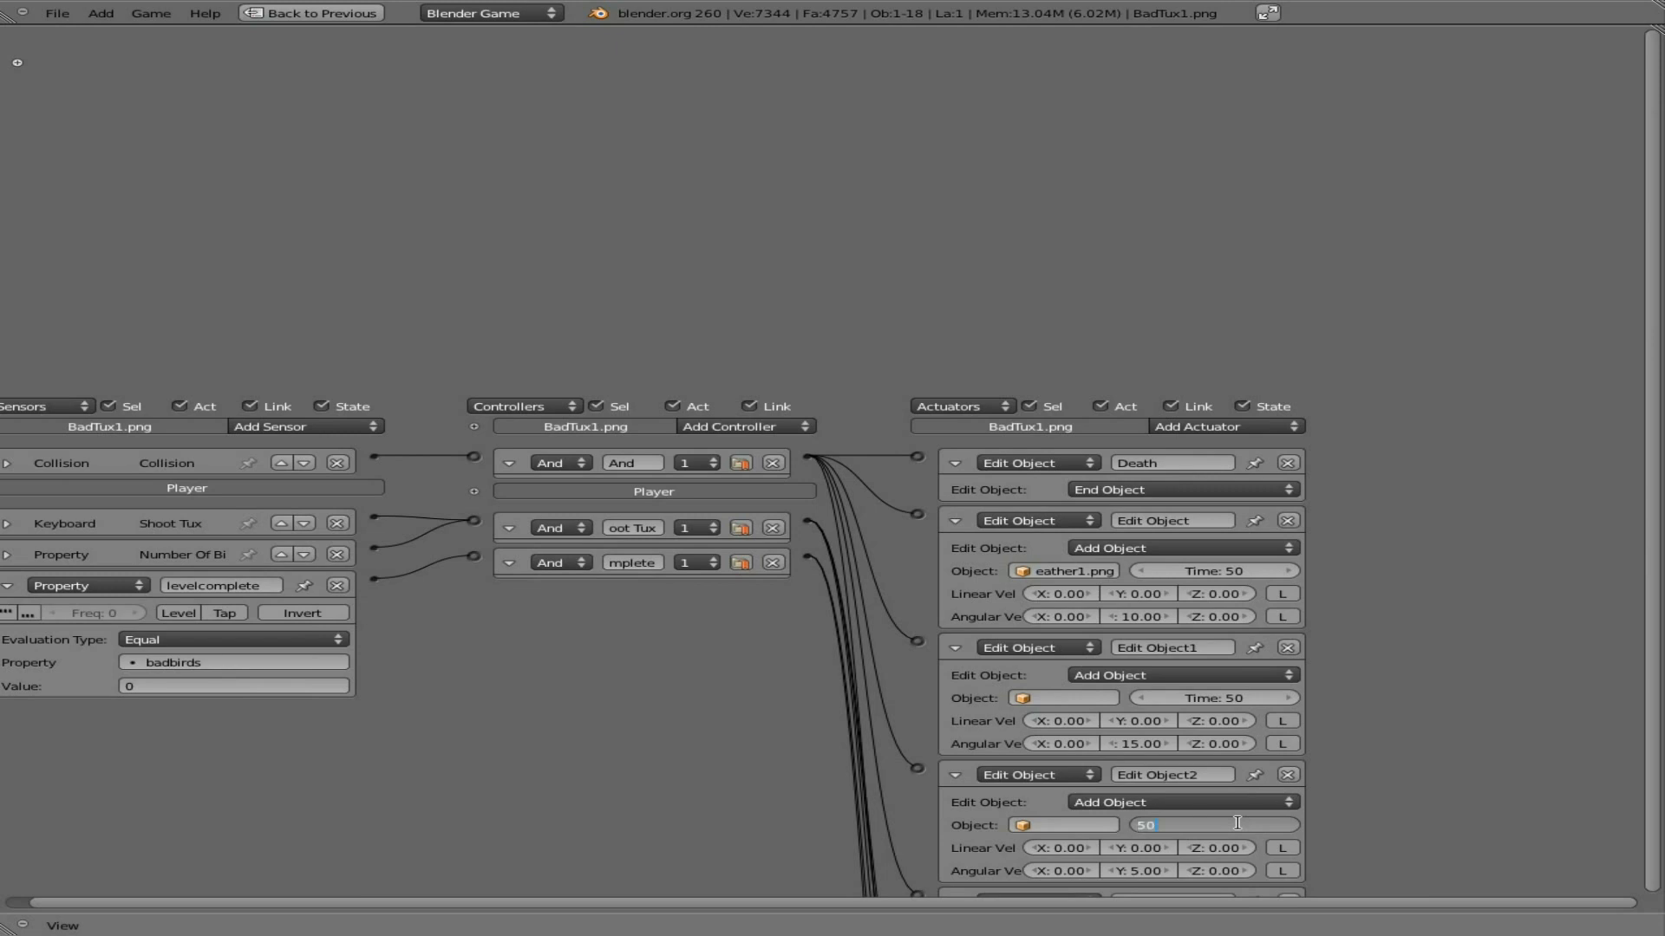
pyautogui.write('50')
pyautogui.press('Return')
pyautogui.scroll(-5, 1469, 844)
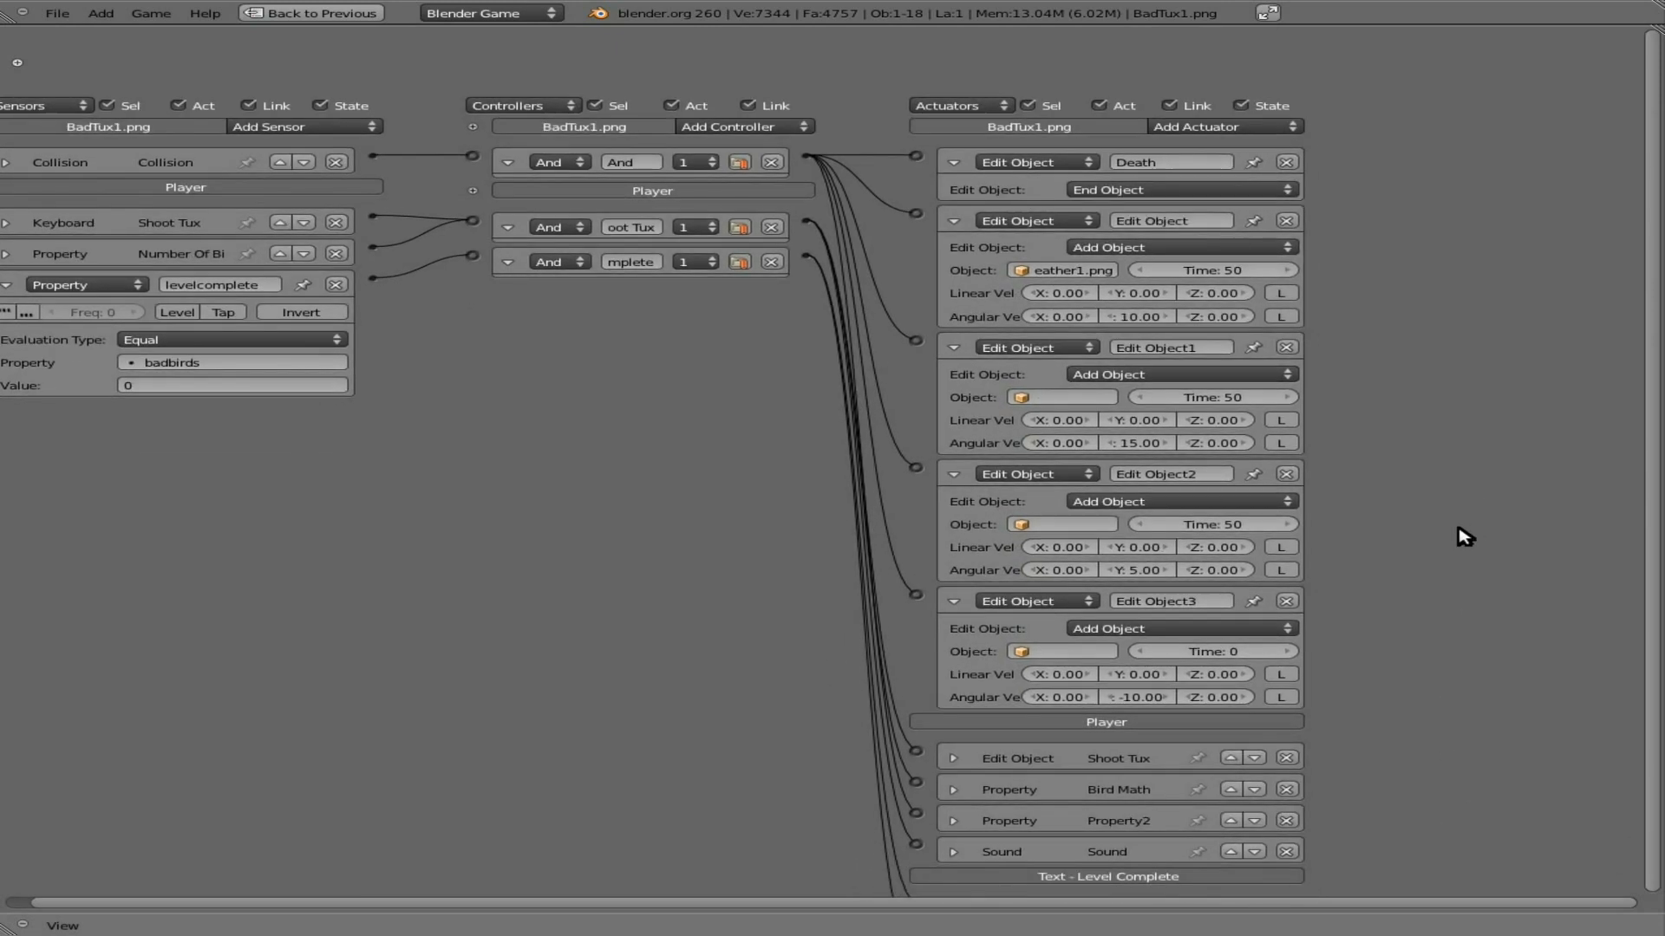
pyautogui.click(1273, 652)
pyautogui.write('50')
pyautogui.press('Return')
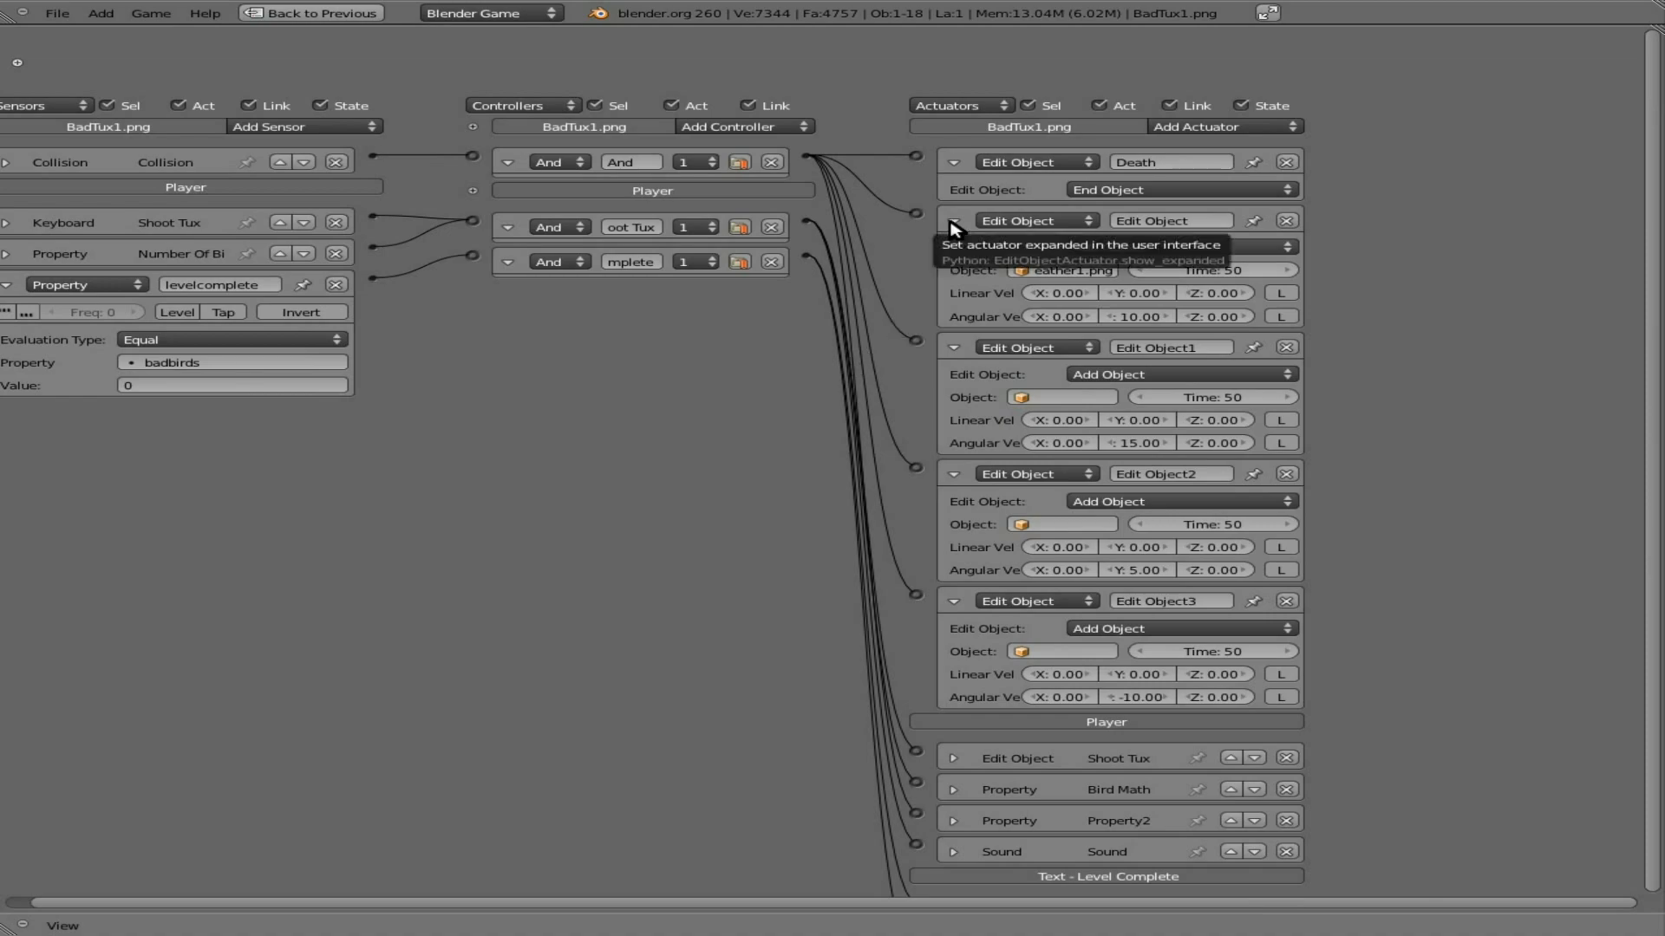
# Step: Restore the multi-editor layout and play-test the level with the extra actuators
pyautogui.hotkey('ctrl', 'Up')
pyautogui.press('p')
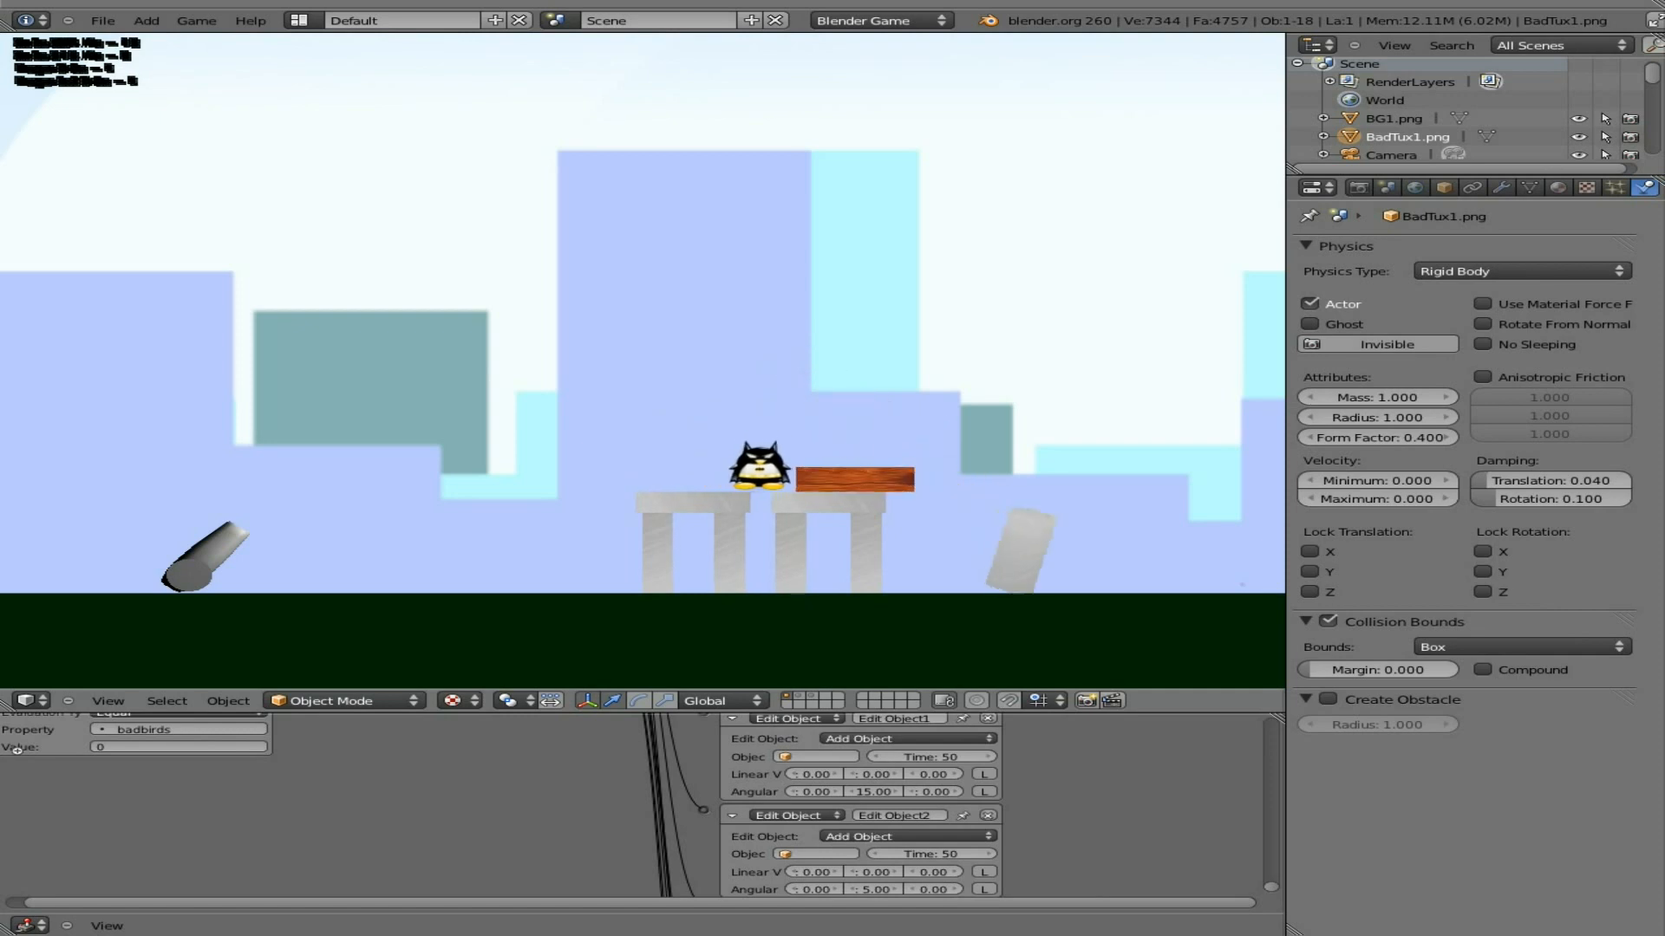
pyautogui.press('Escape')
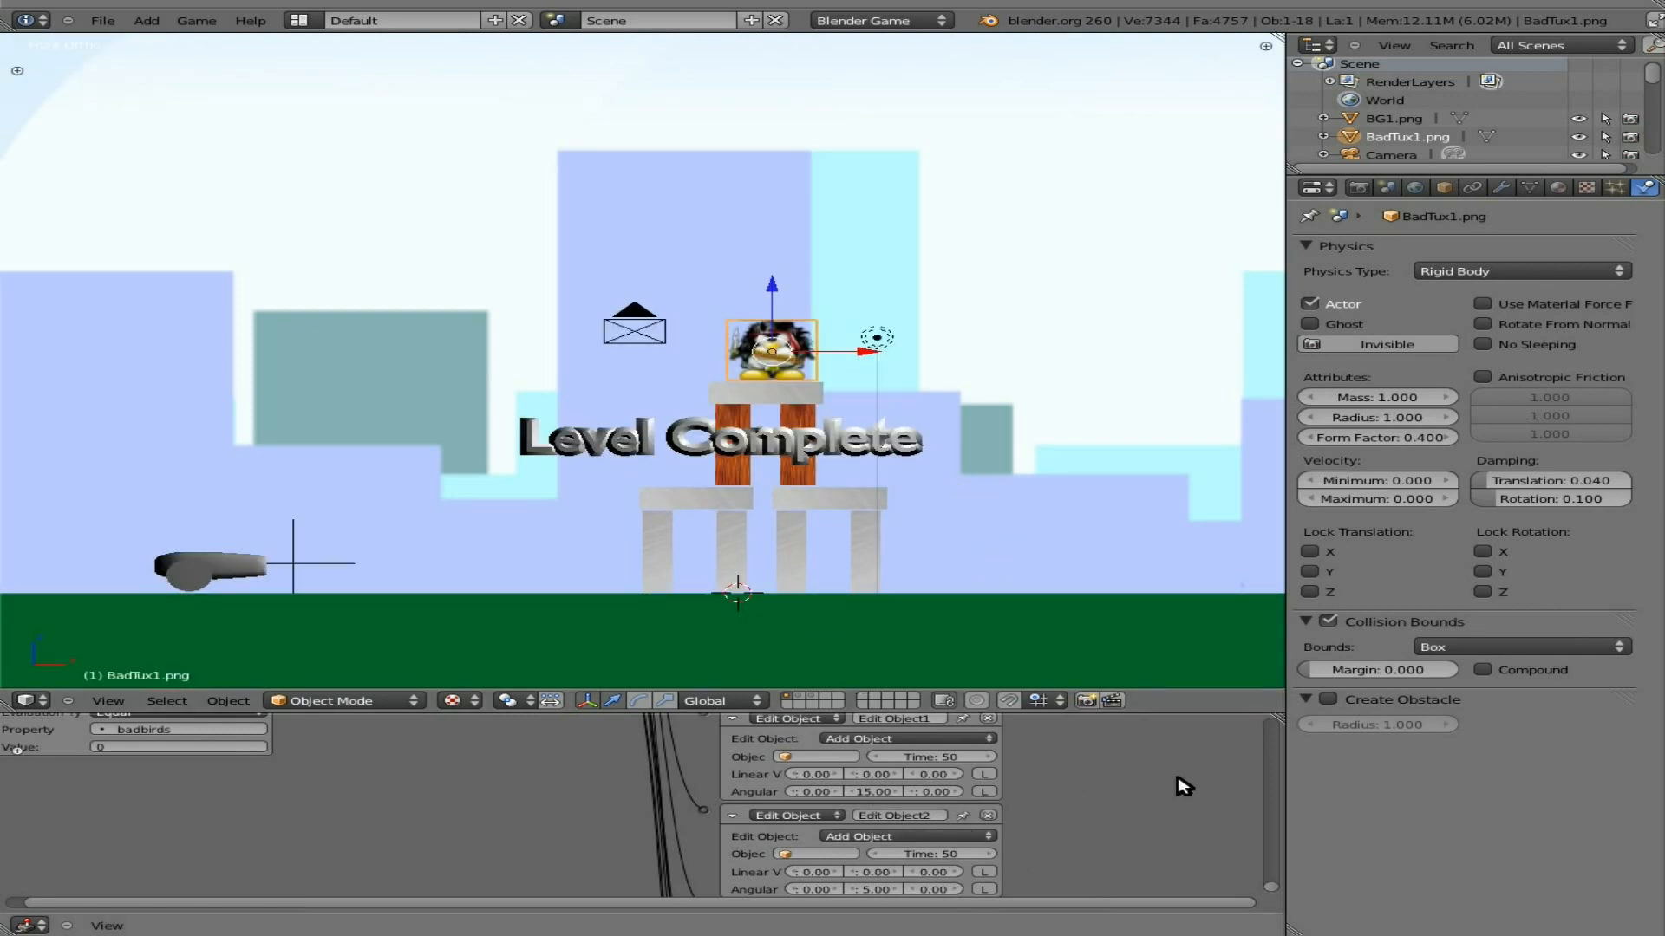
# Step: Assign feather1.png as the added object in the Edit Object1, Edit Object2 and Edit Object3 actuators
pyautogui.hotkey('ctrl', 'Up')
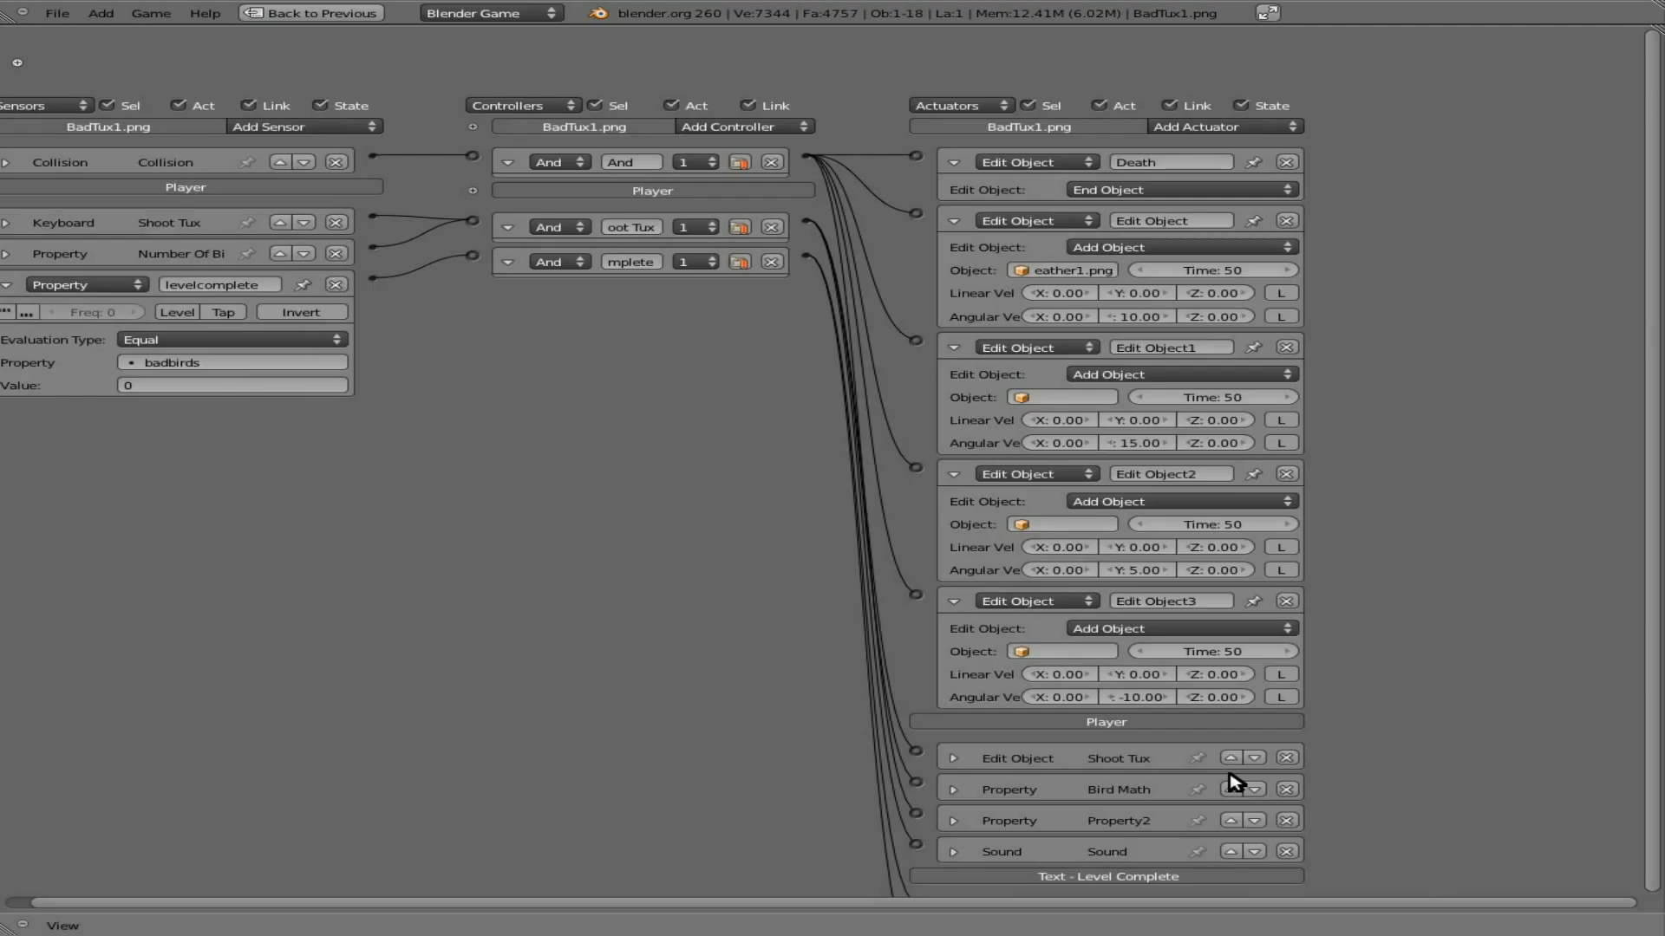
pyautogui.click(1069, 397)
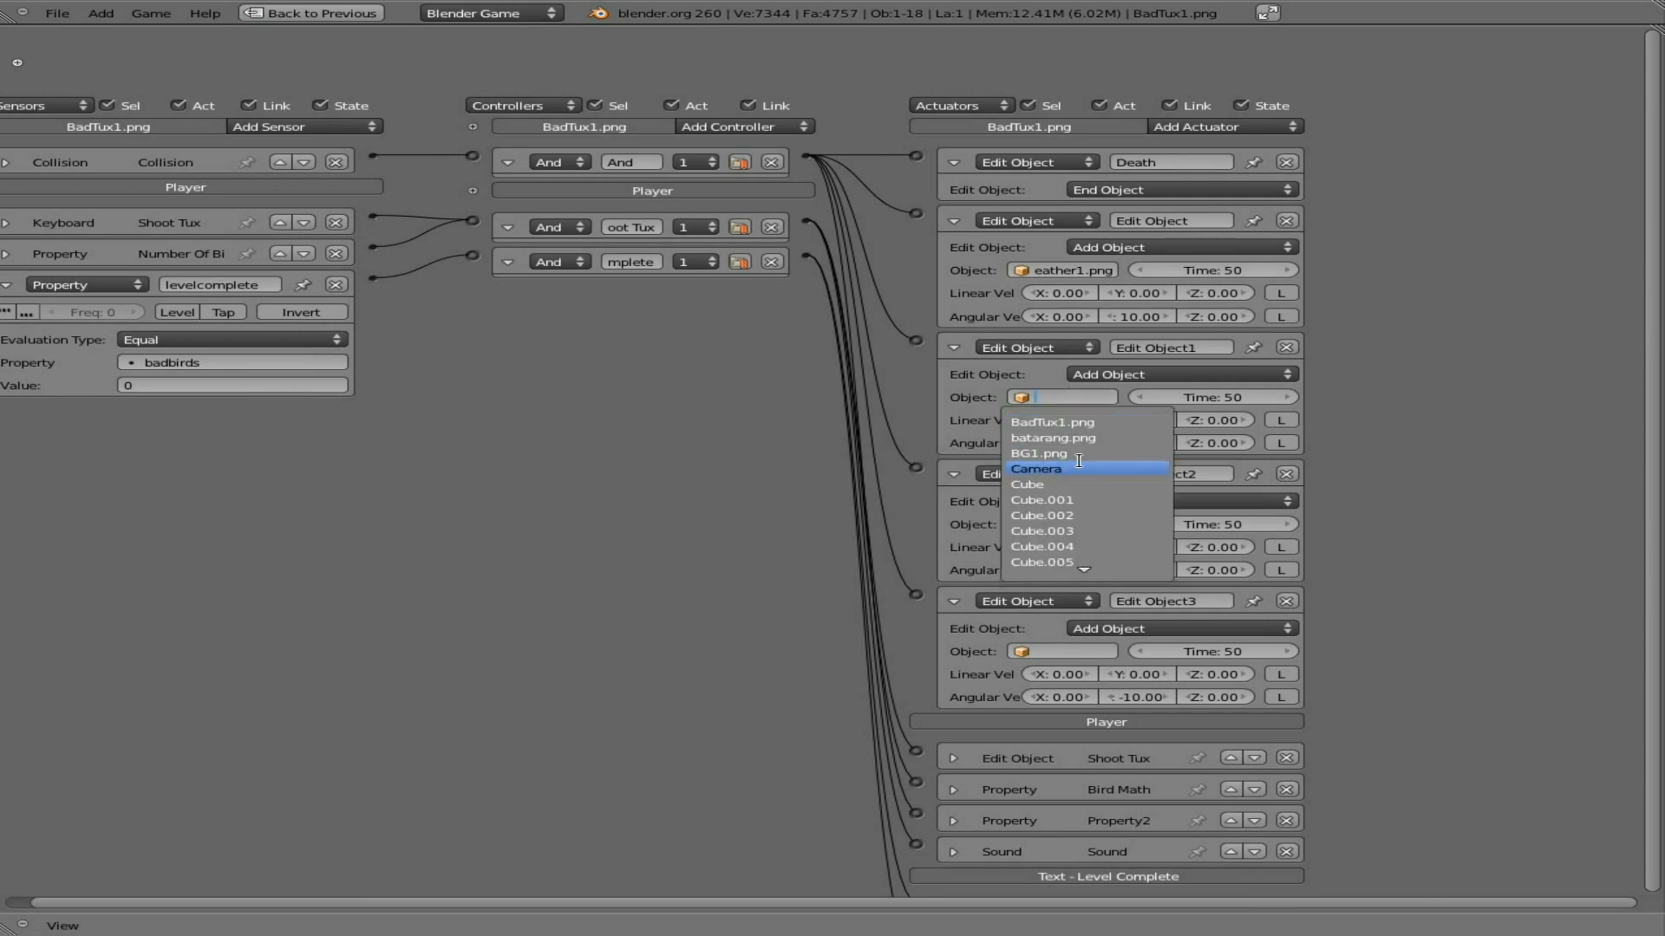
pyautogui.scroll(-5, 1071, 555)
pyautogui.click(1052, 531)
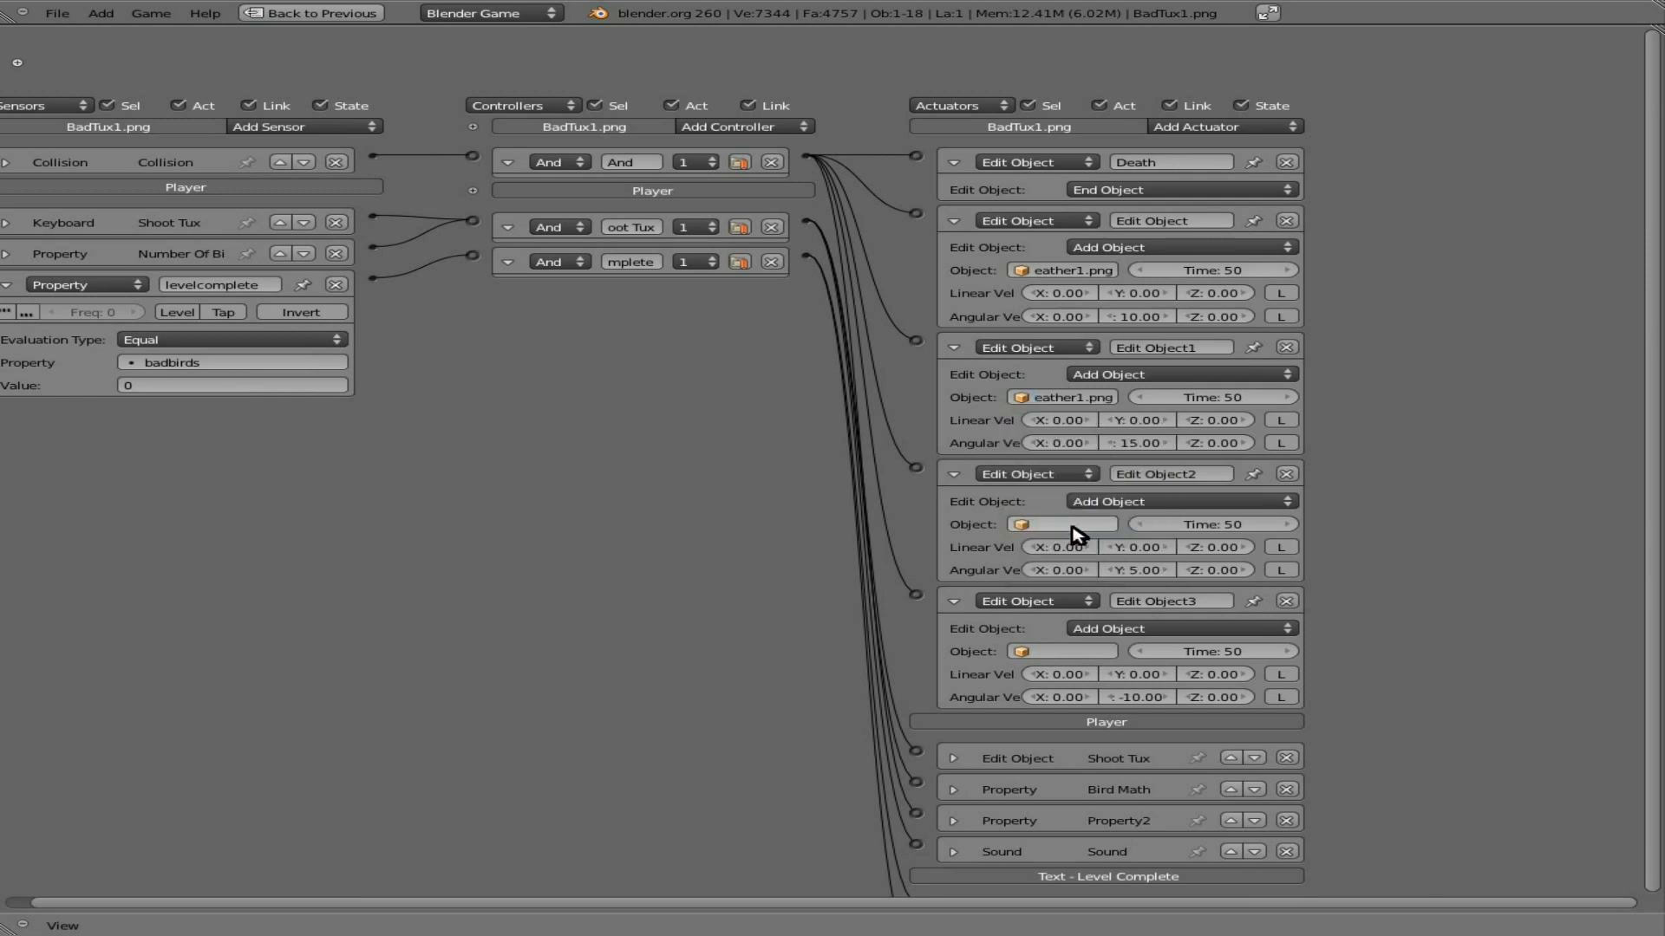
pyautogui.click(1075, 524)
pyautogui.scroll(-4, 1074, 607)
pyautogui.click(1076, 674)
pyautogui.click(1074, 652)
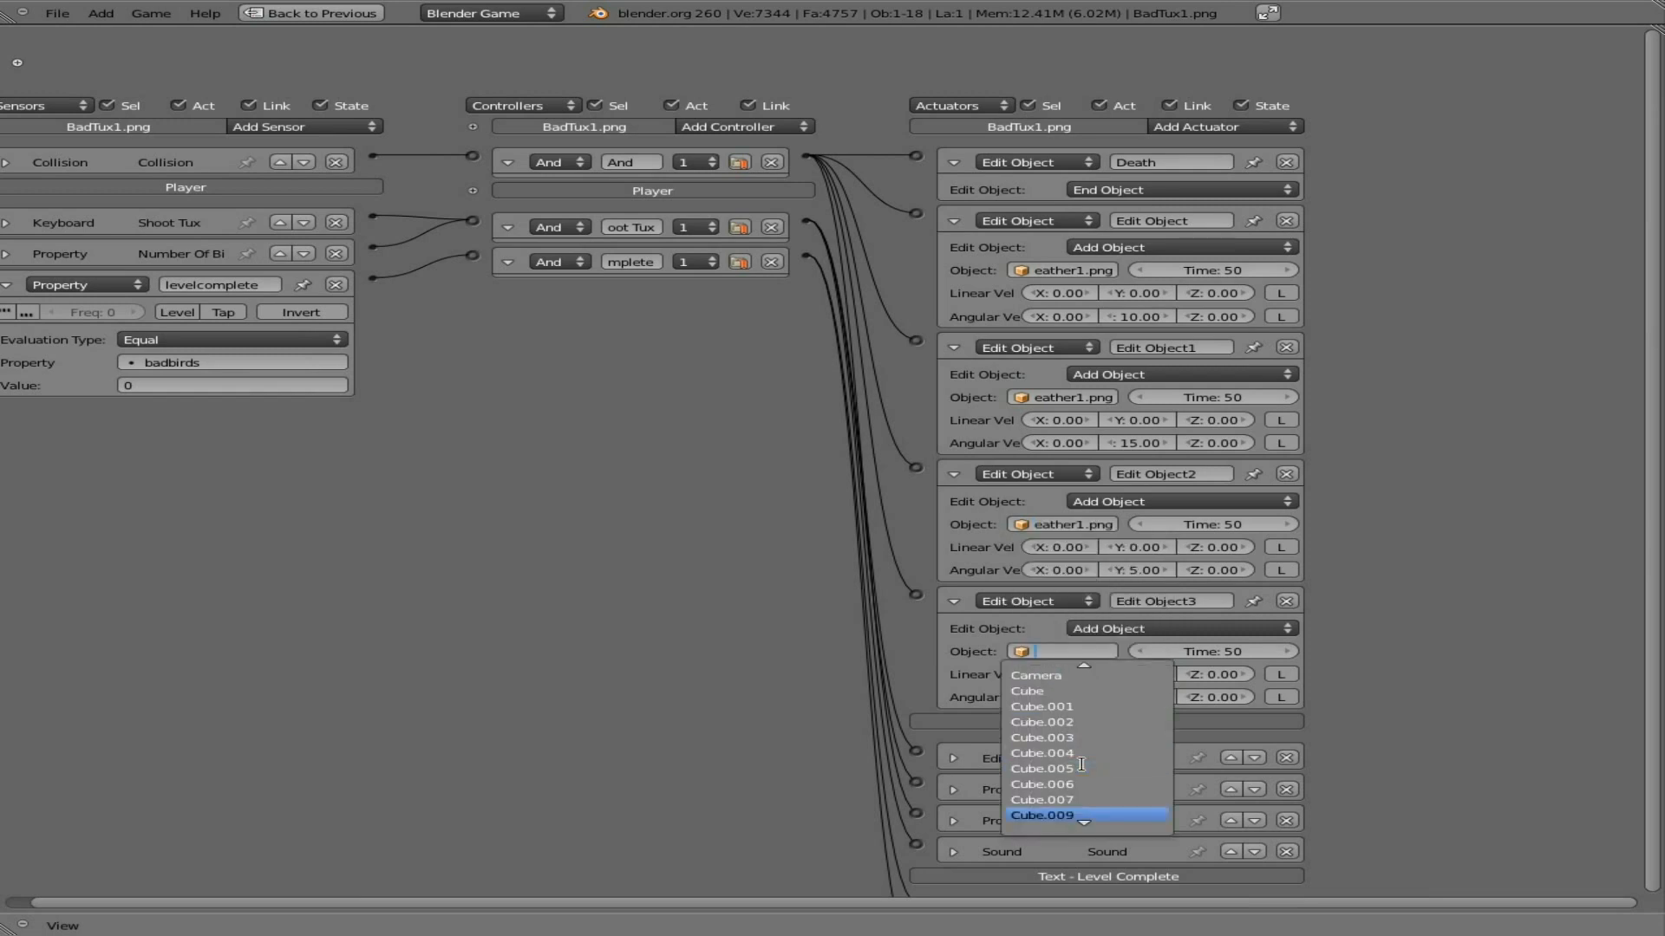
pyautogui.scroll(-4, 1081, 764)
pyautogui.click(1083, 761)
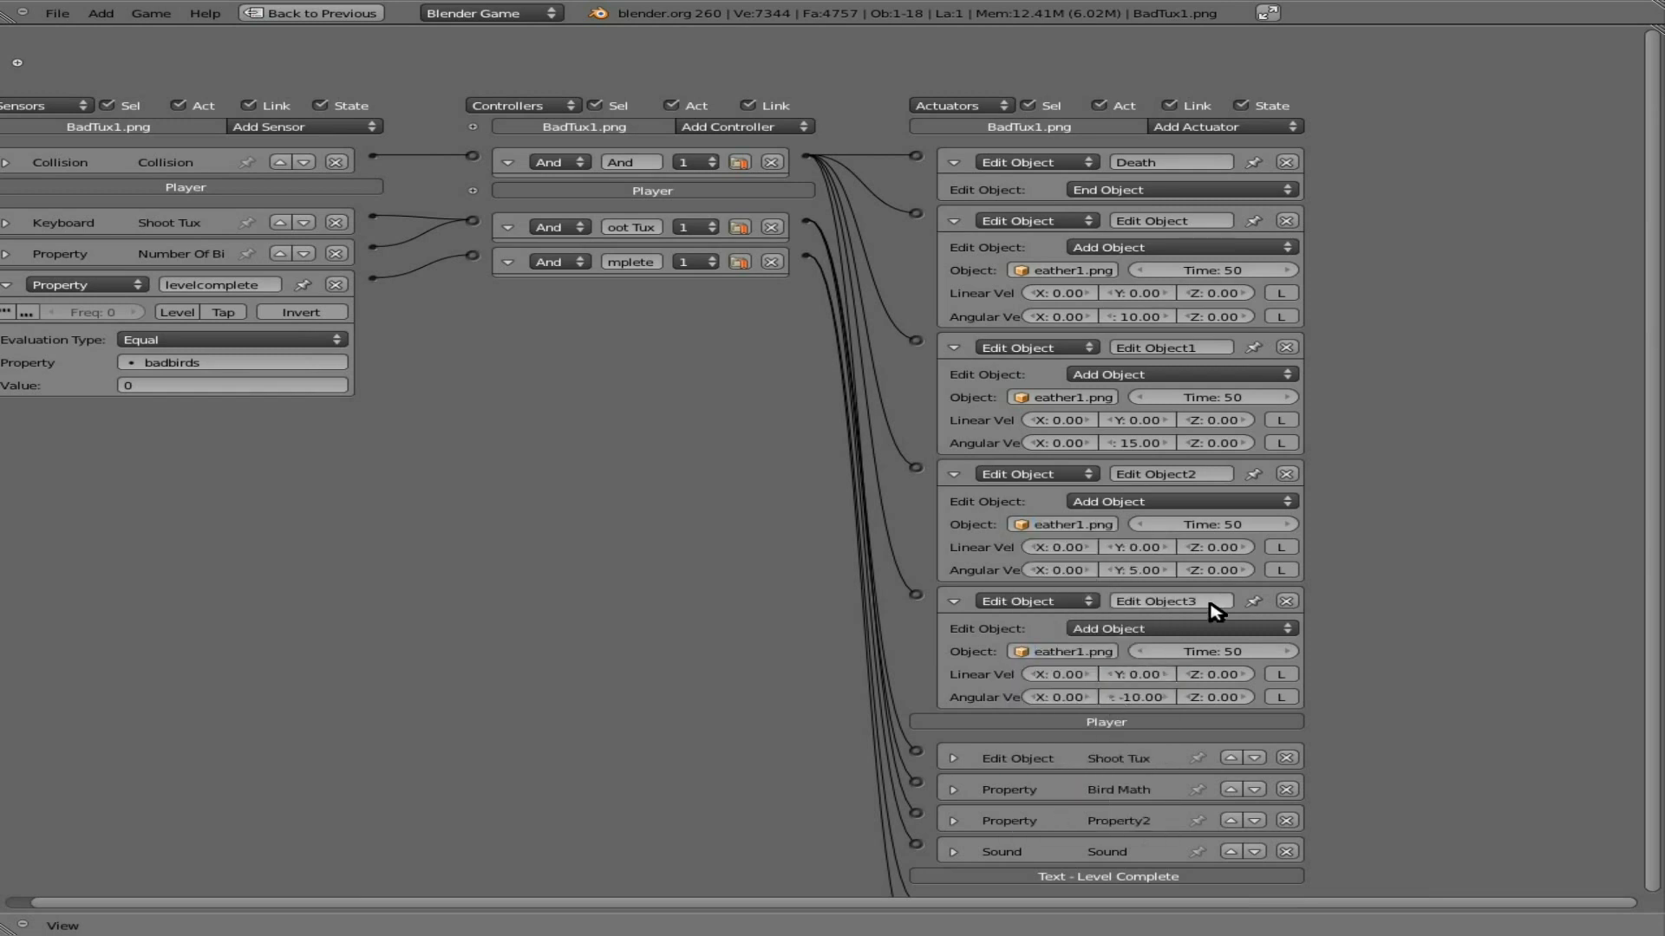
# Step: Return to the multi-editor layout and play-test the feather burst by shooting at the enemy penguin
pyautogui.hotkey('ctrl', 'Up')
pyautogui.press('p')
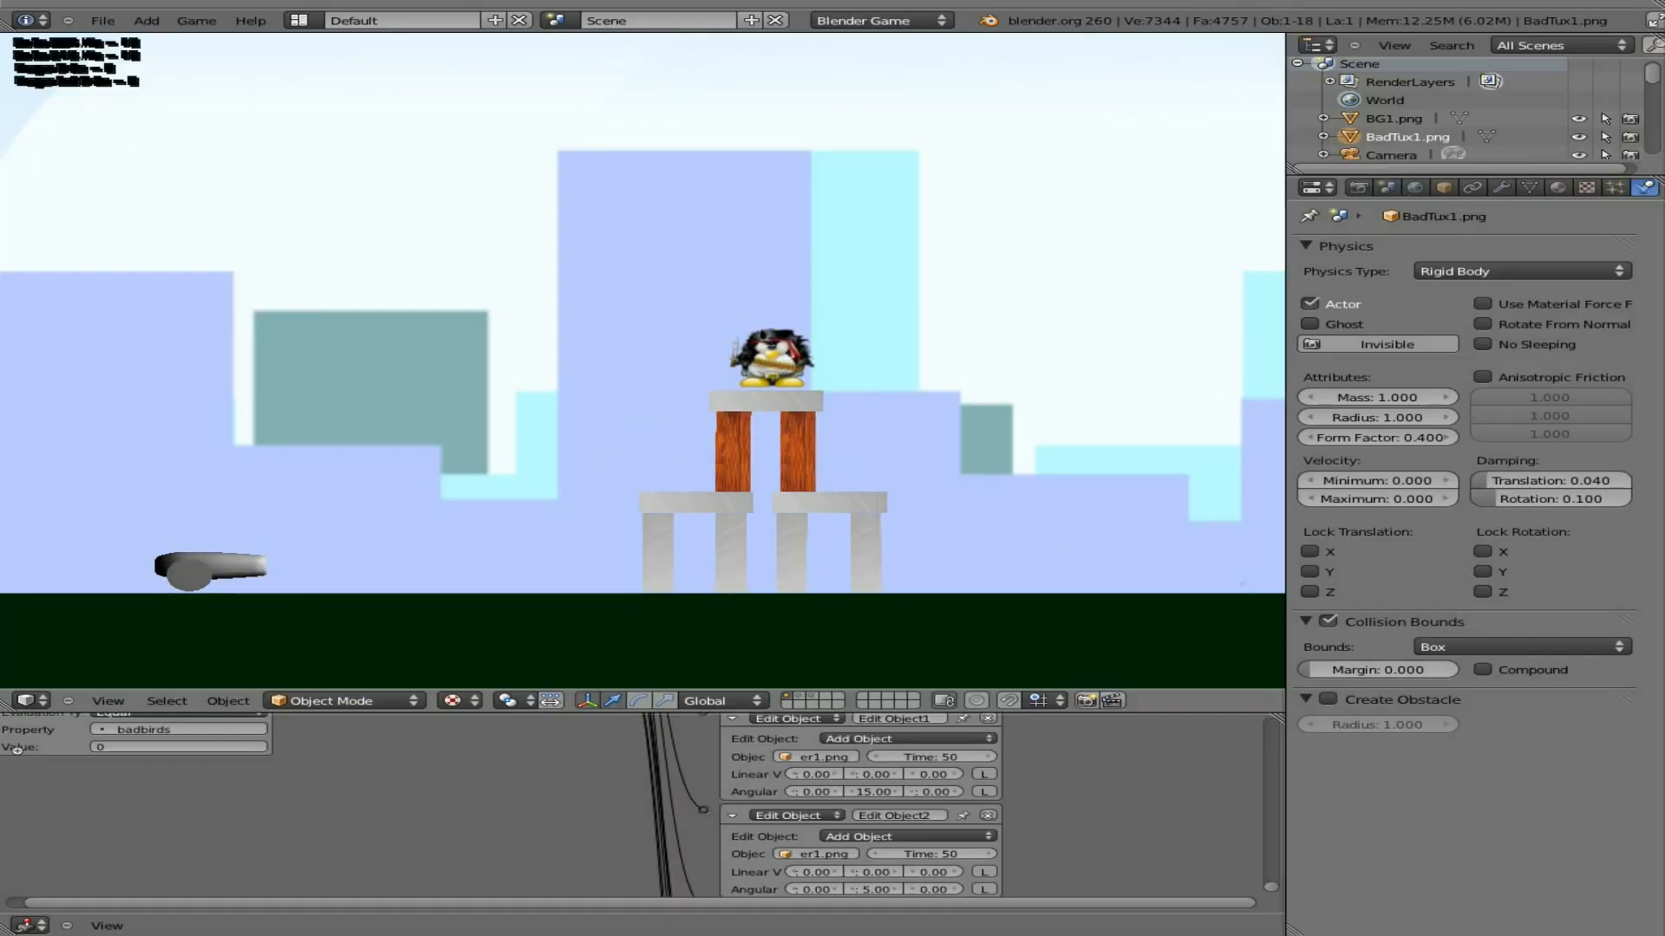
pyautogui.press('space')
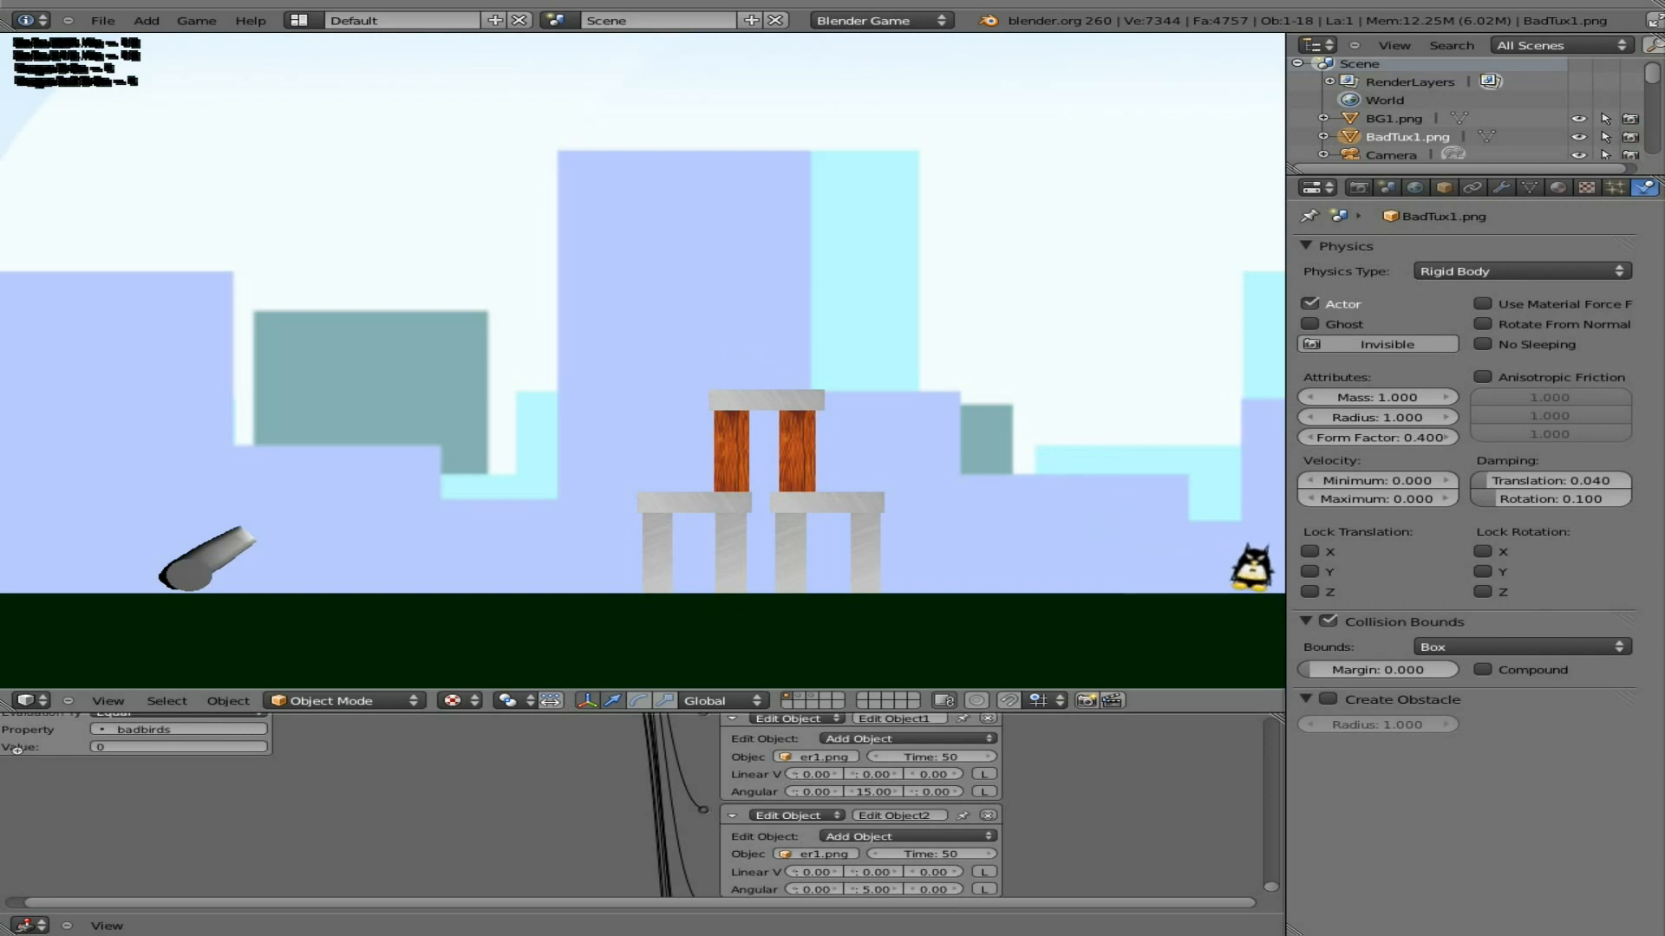
pyautogui.press('Escape')
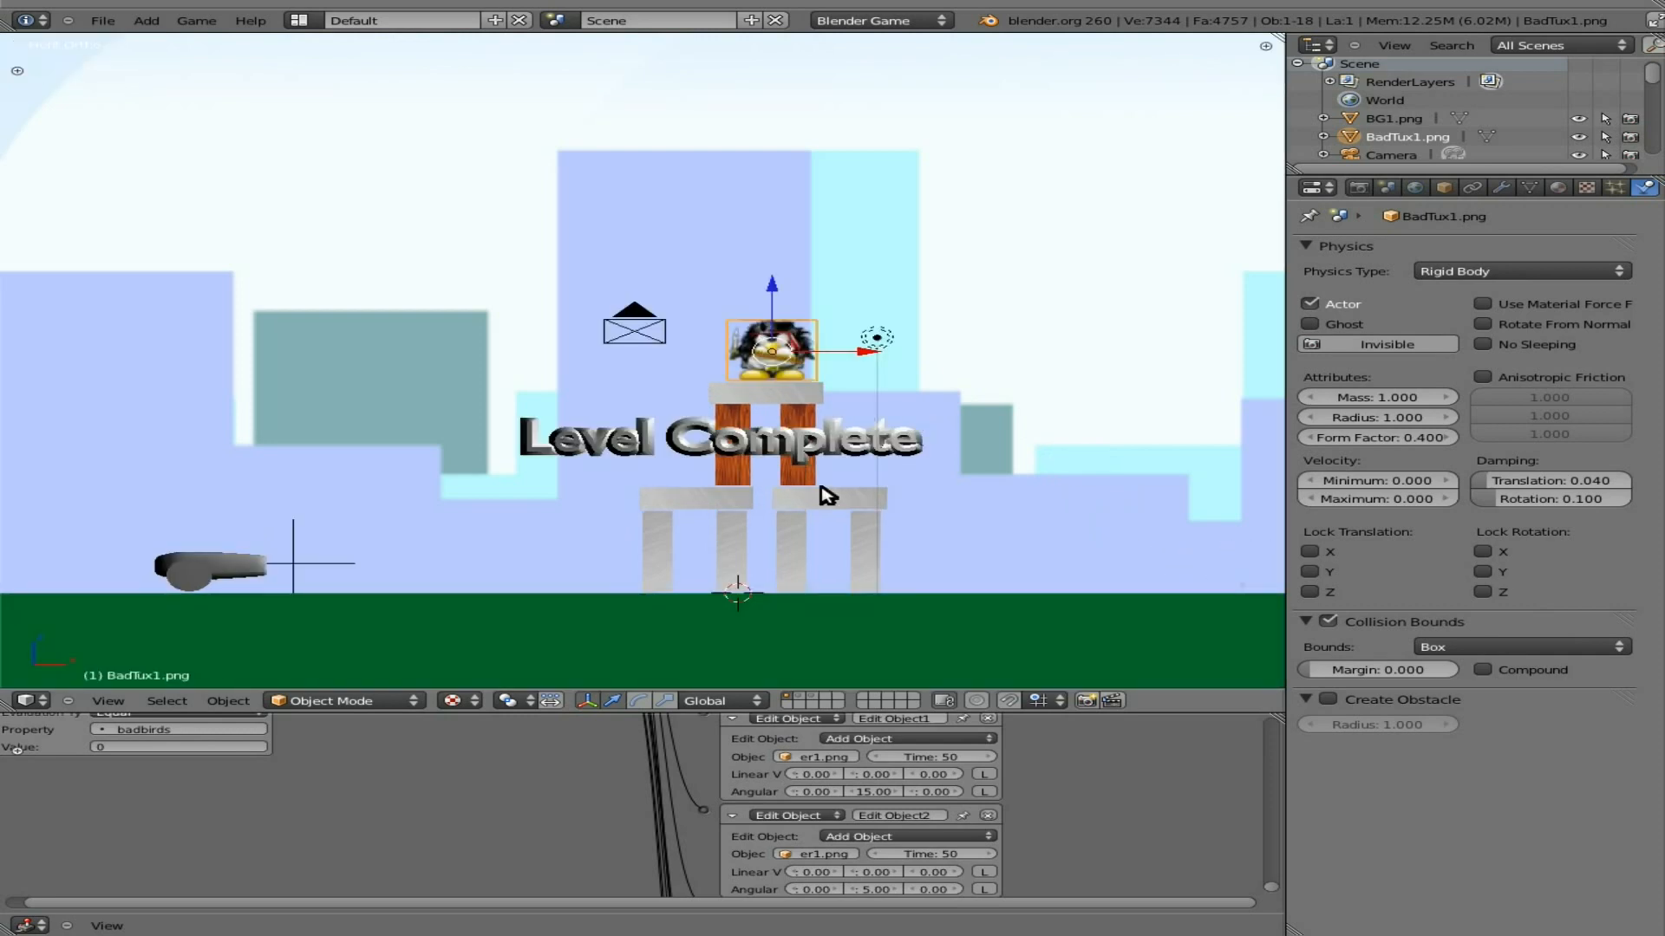
# Step: Collapse the enemy penguin's four Add Object actuators in the maximized logic editor and add a Sound actuator
pyautogui.hotkey('ctrl', 'Up')
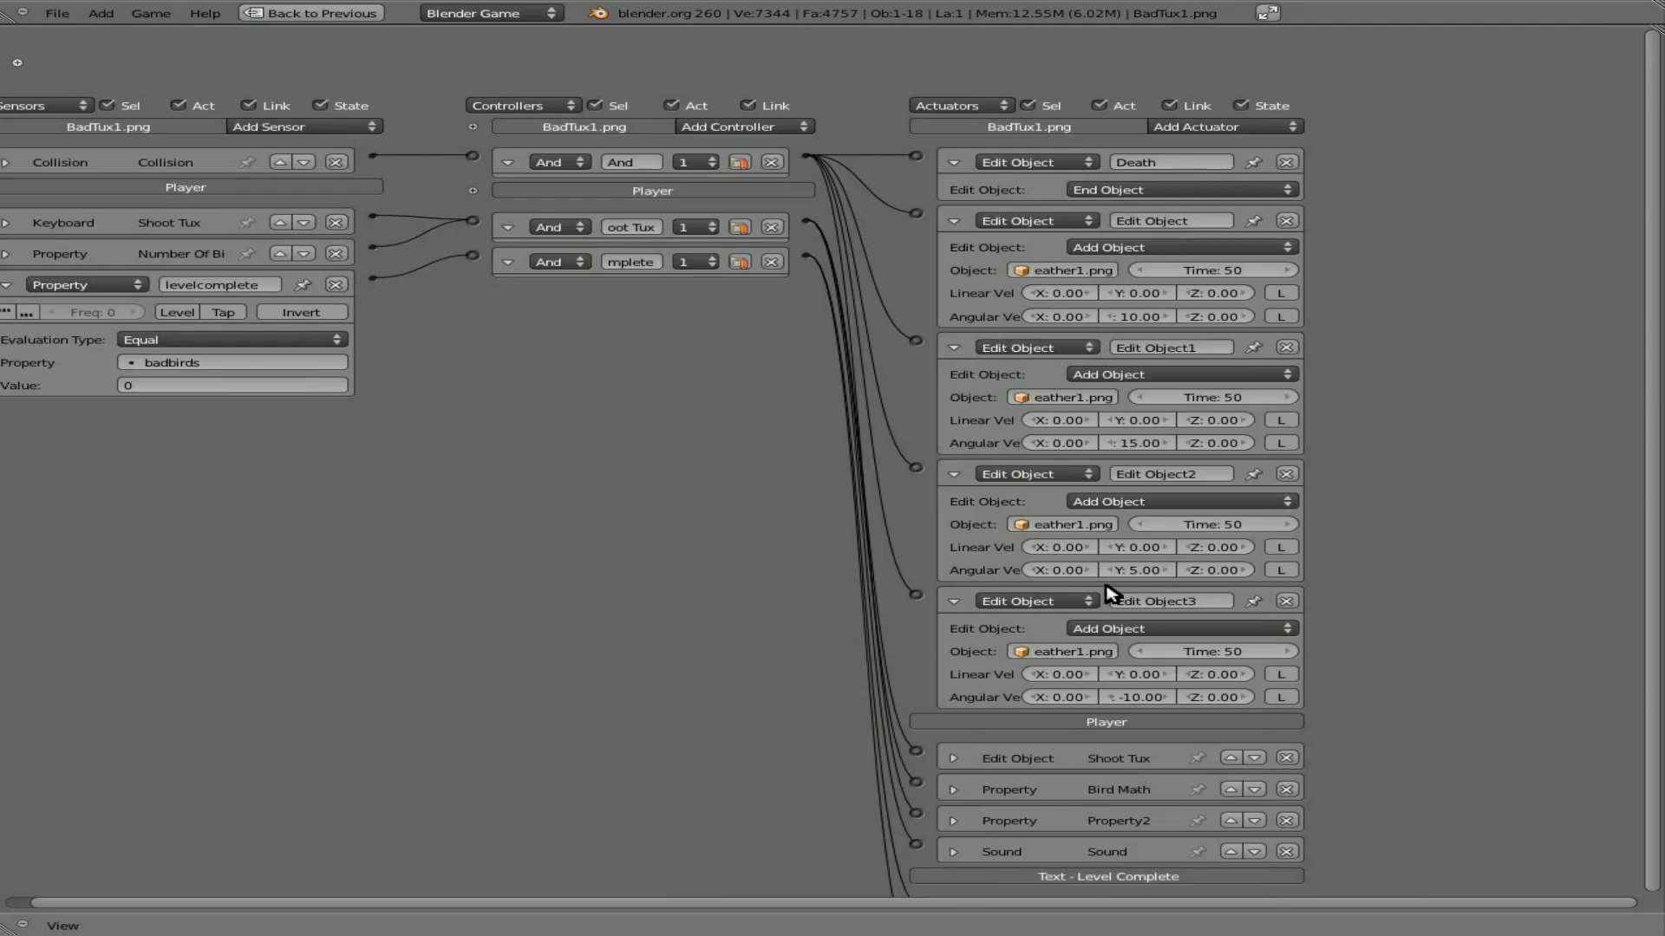
pyautogui.click(953, 222)
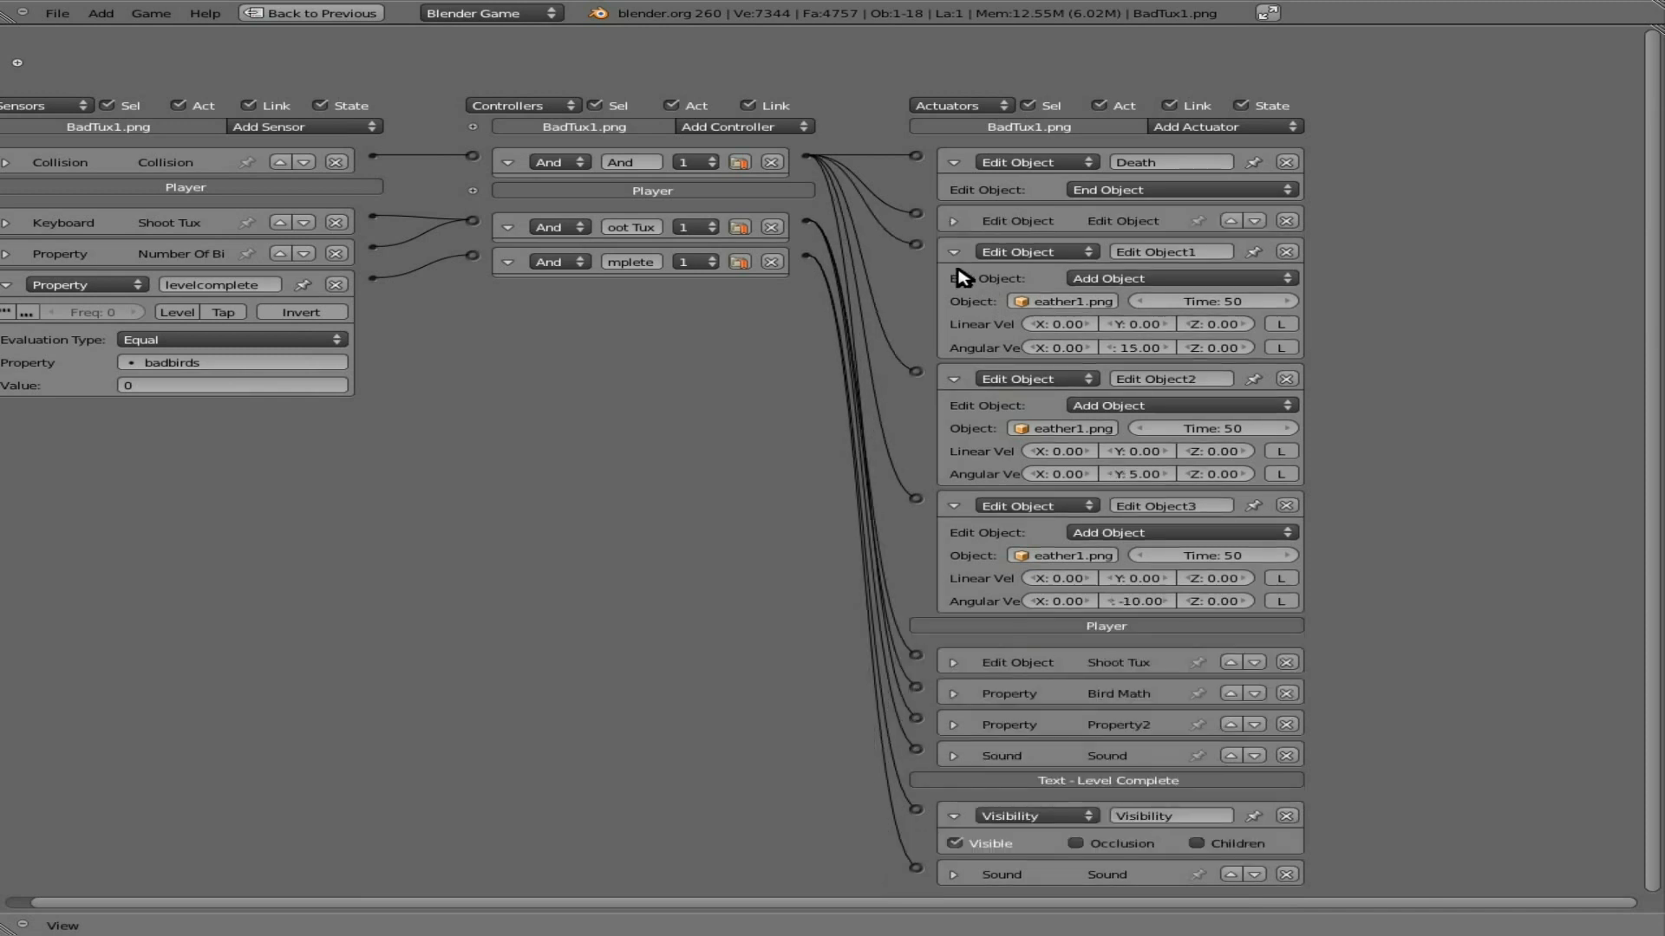
pyautogui.click(954, 253)
pyautogui.click(954, 284)
pyautogui.click(954, 314)
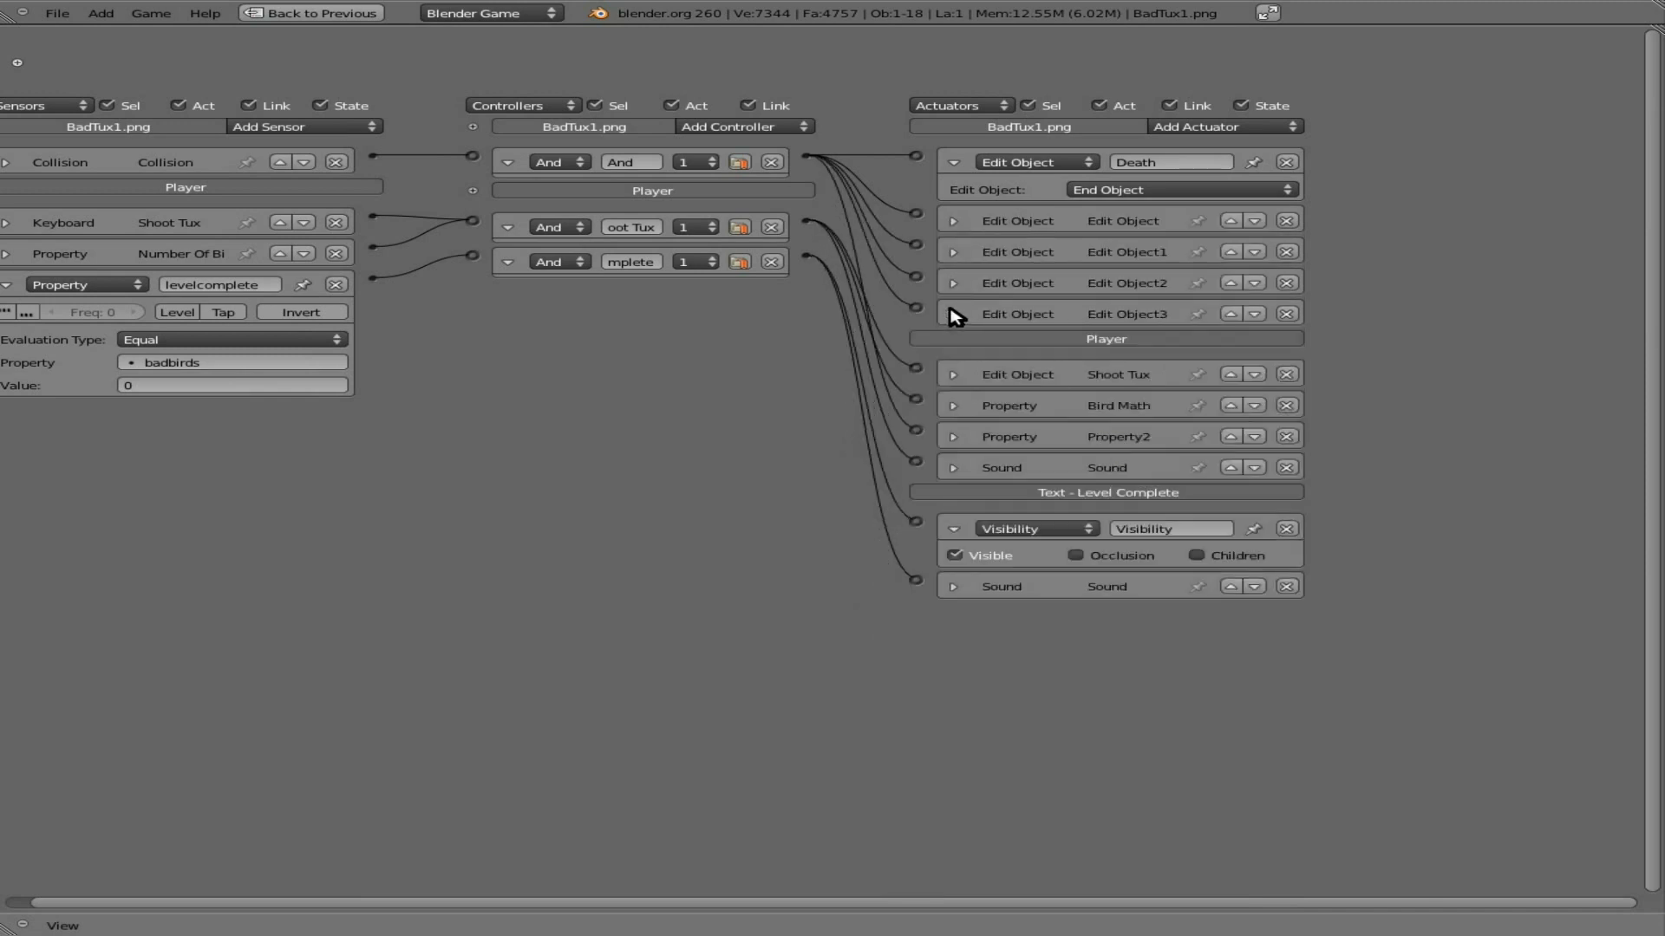
pyautogui.click(1232, 129)
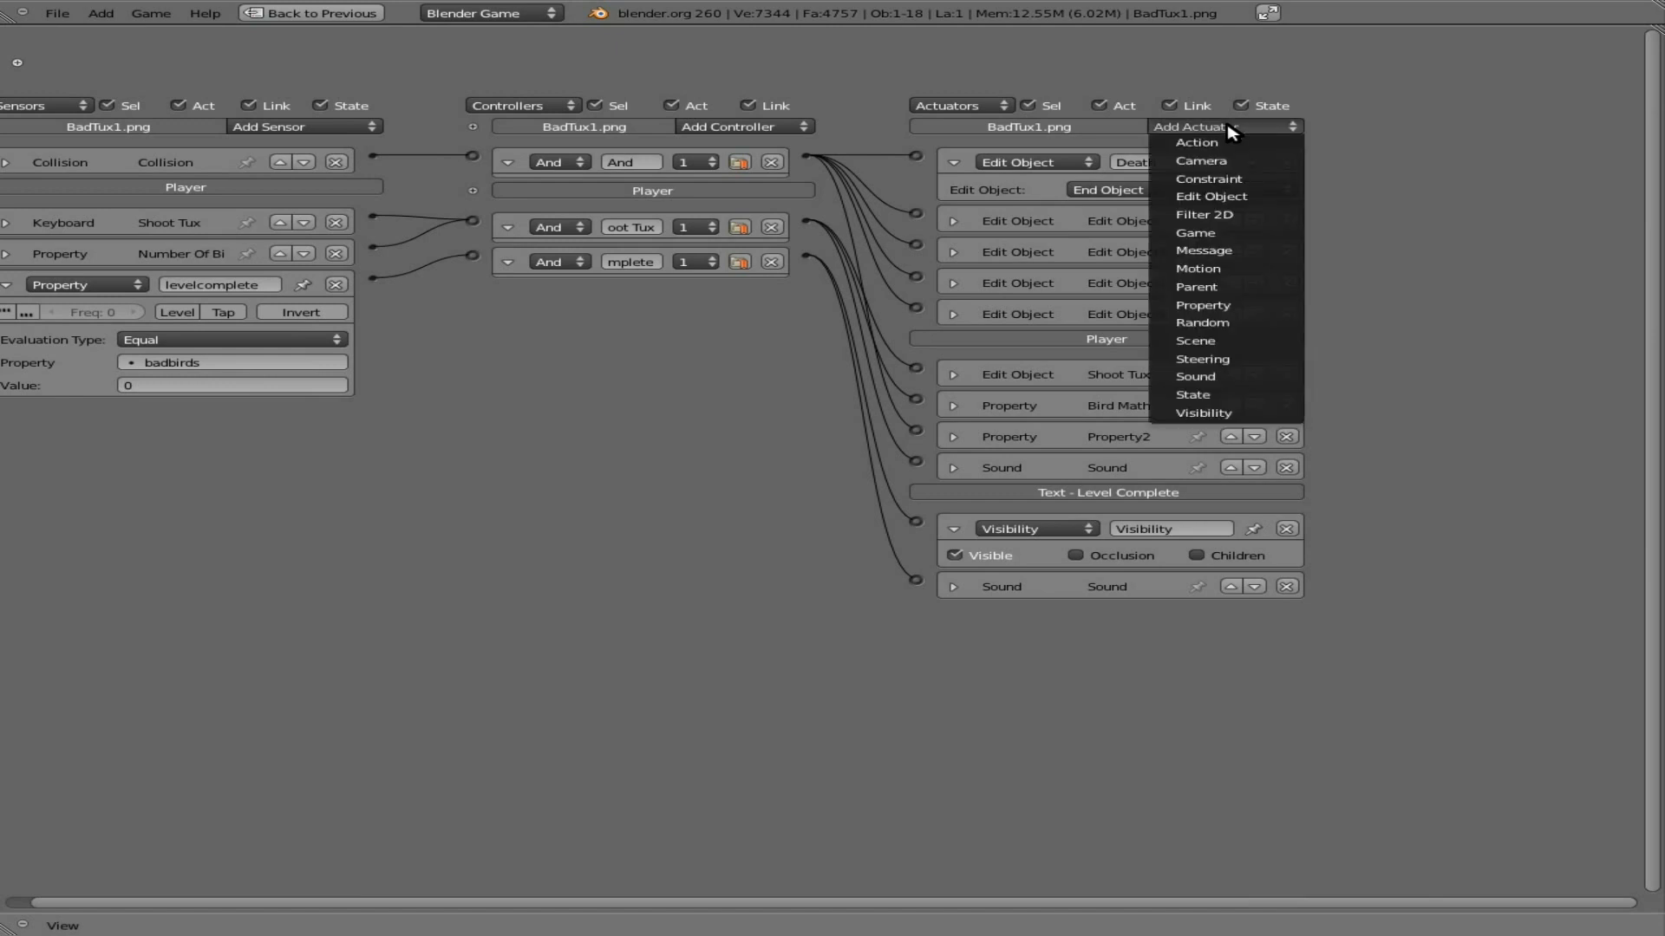
pyautogui.click(1242, 370)
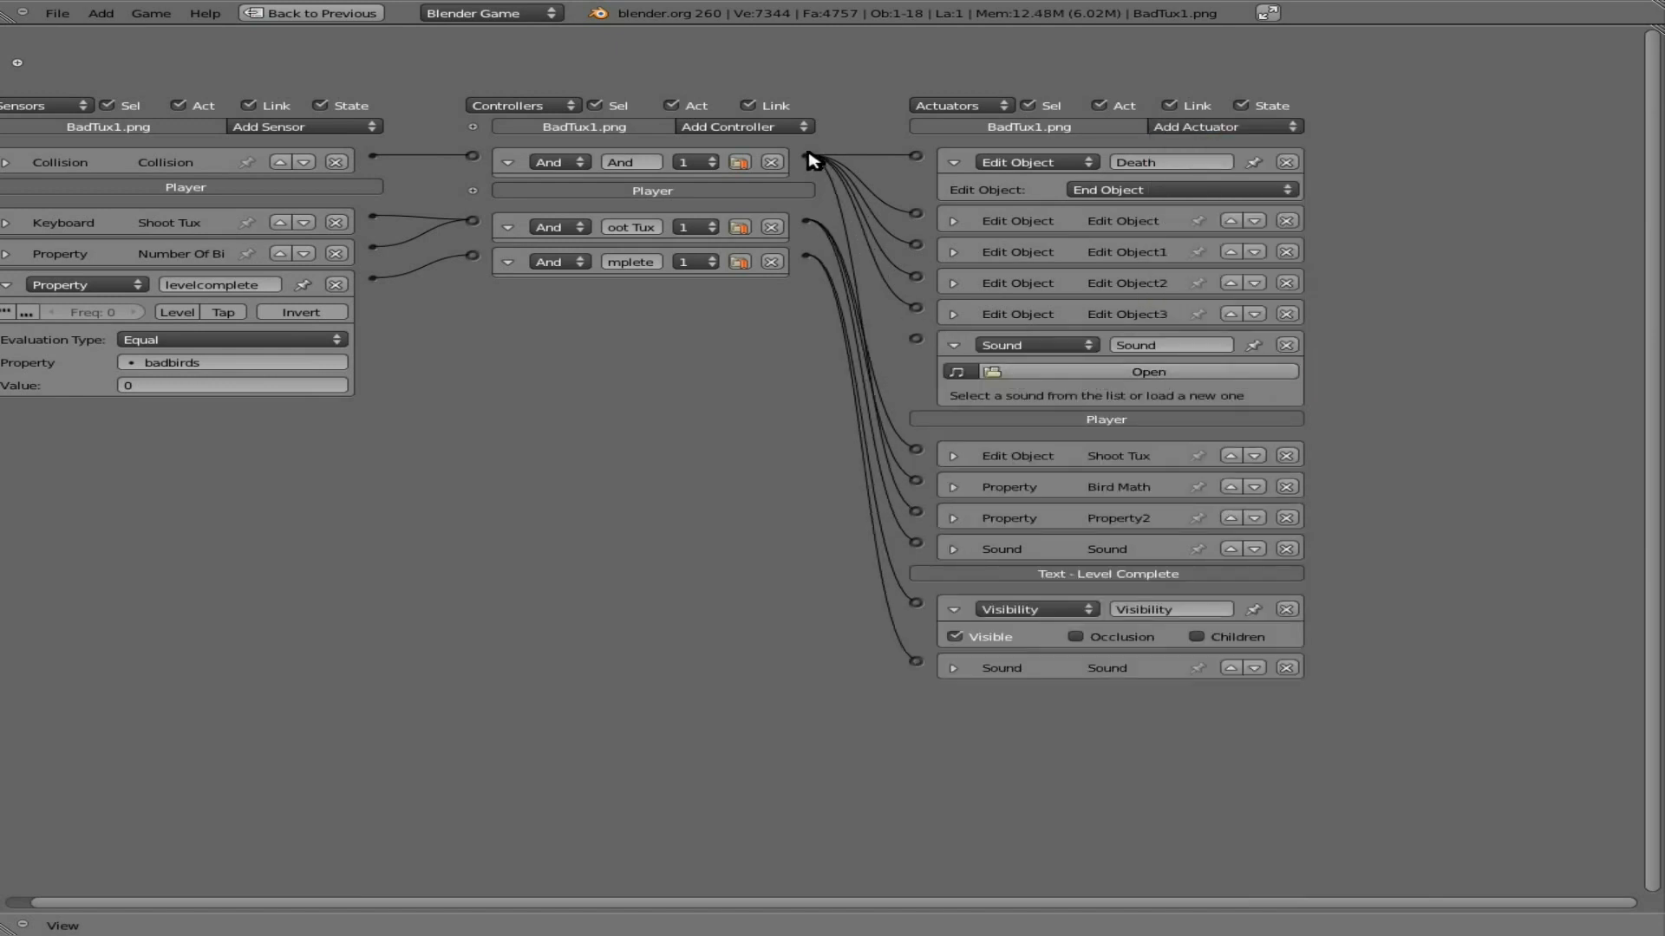
# Step: Link the enemy penguin's collision And controller to the new Sound actuator and name that actuator "death sound"
pyautogui.moveTo(811, 160); pyautogui.dragTo(916, 338)
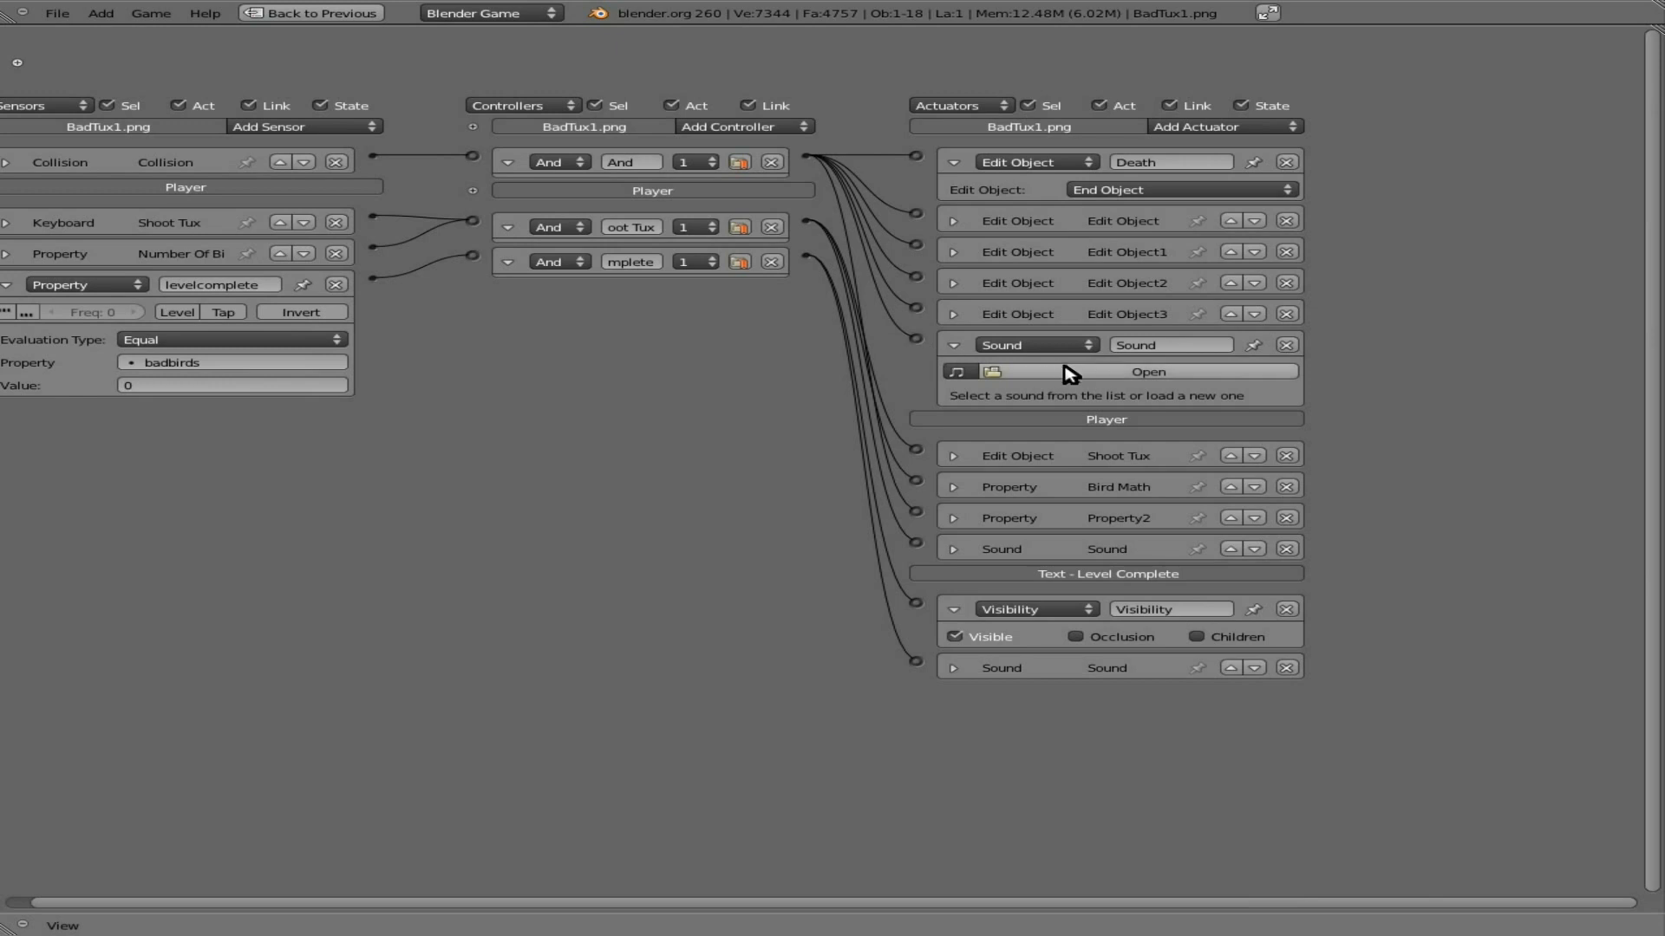
pyautogui.click(1182, 344)
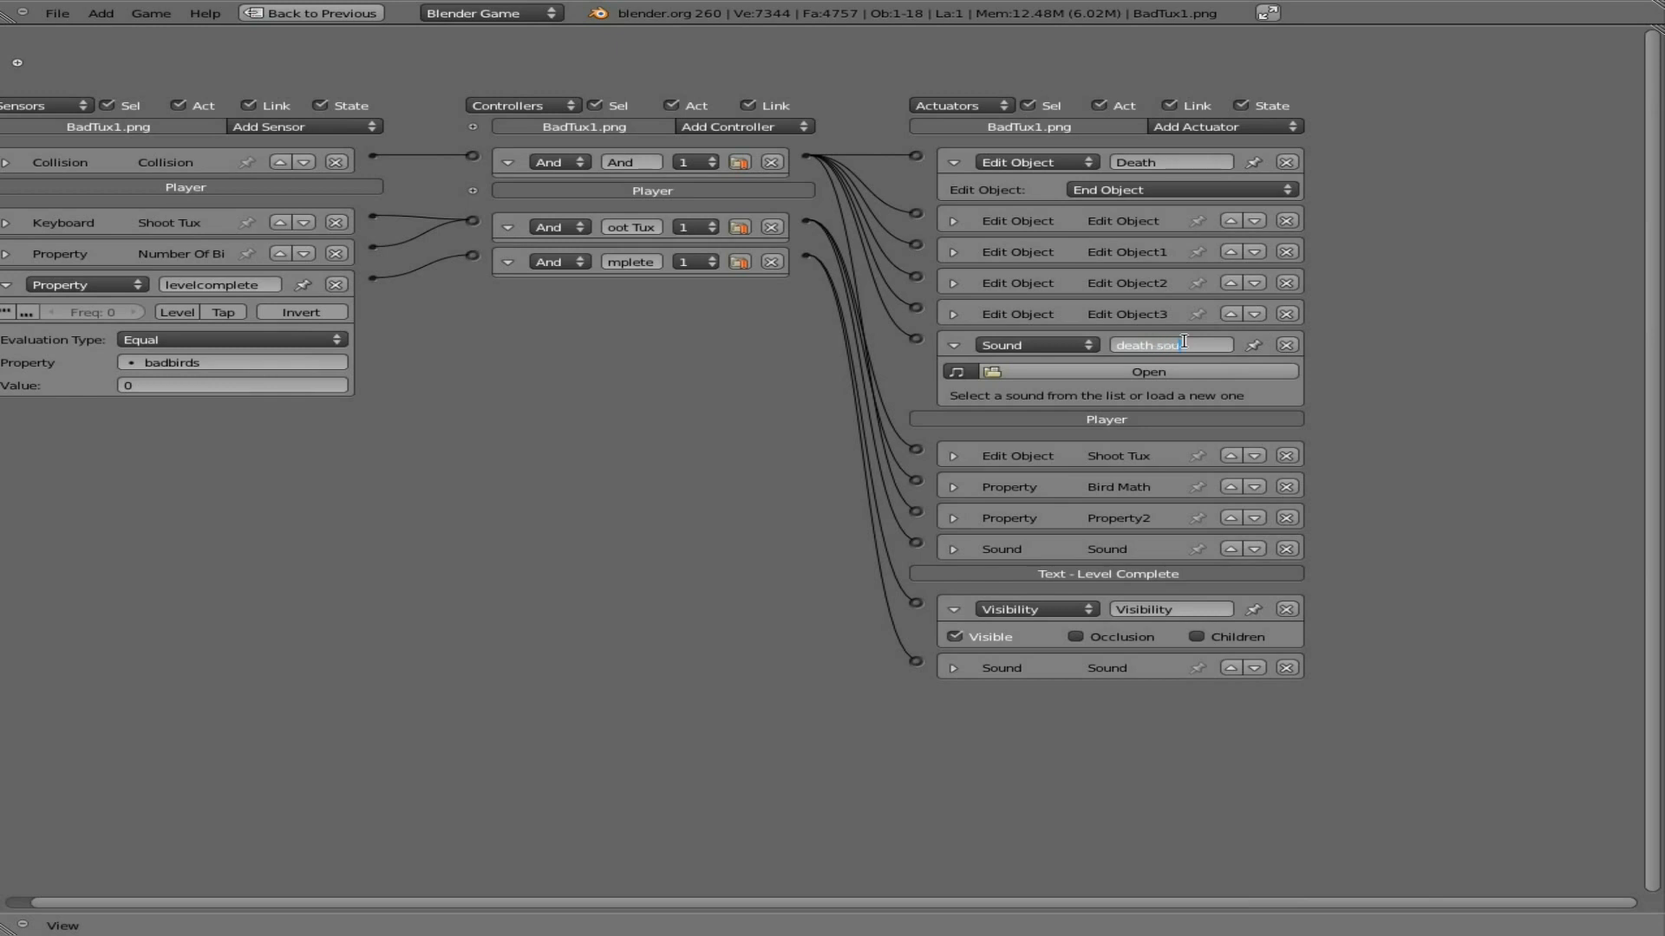
pyautogui.press('Return')
# Step: Load death1.wav from the sounds folder into the death sound actuator and set its play mode to Play End
pyautogui.click(1171, 373)
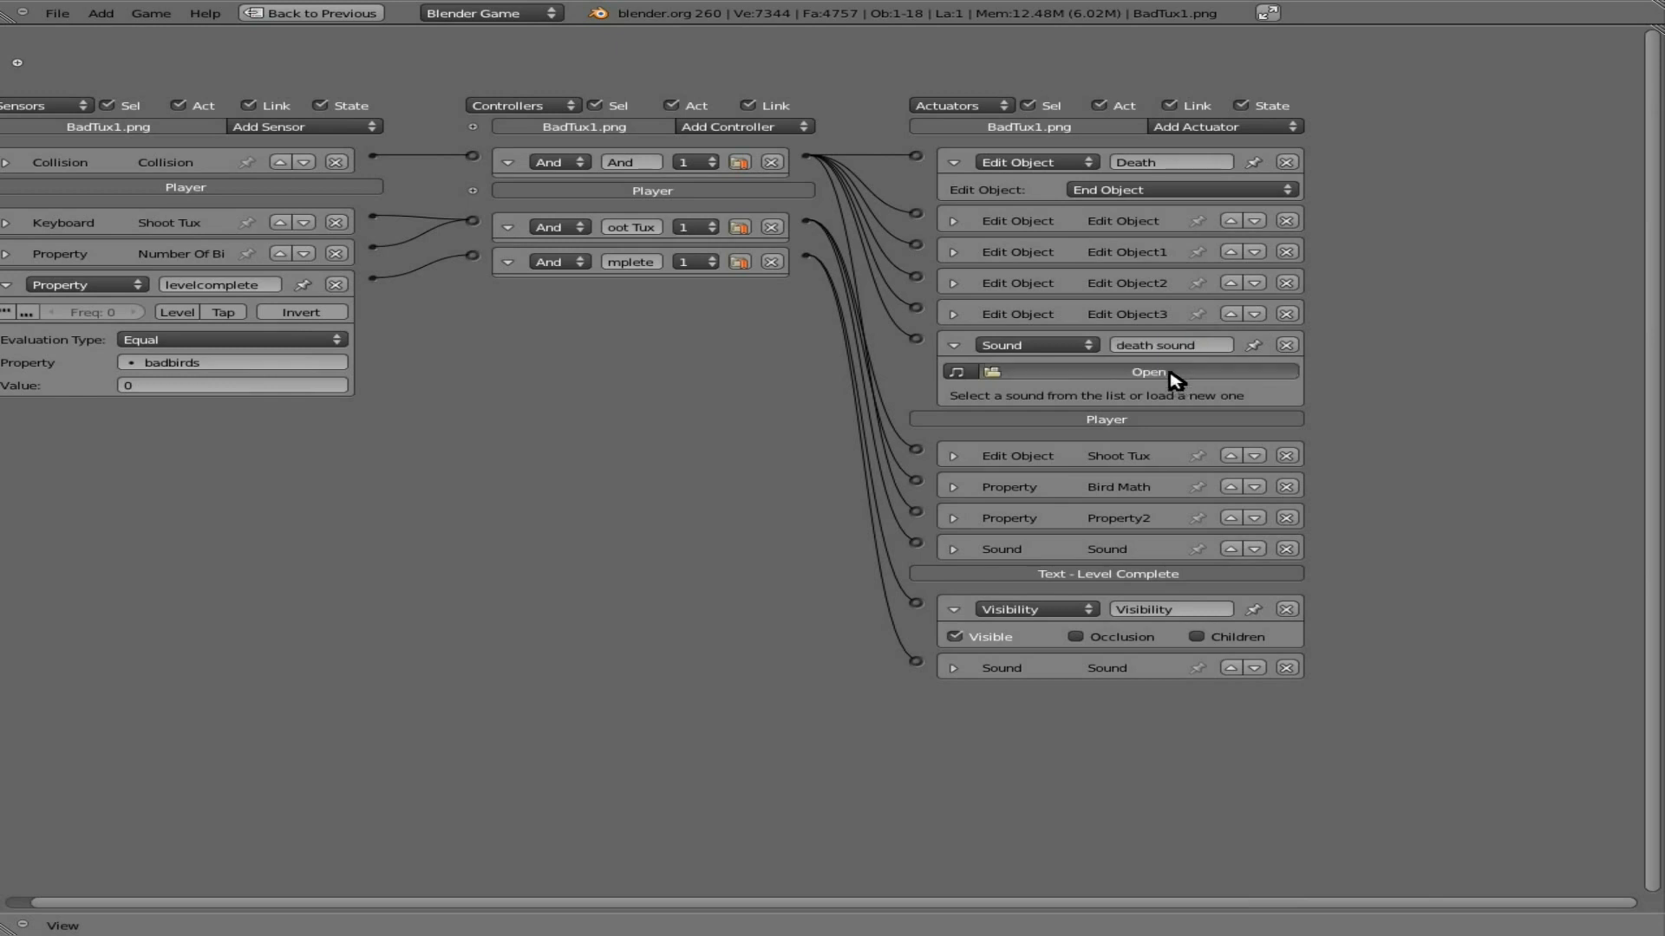
pyautogui.click(399, 161)
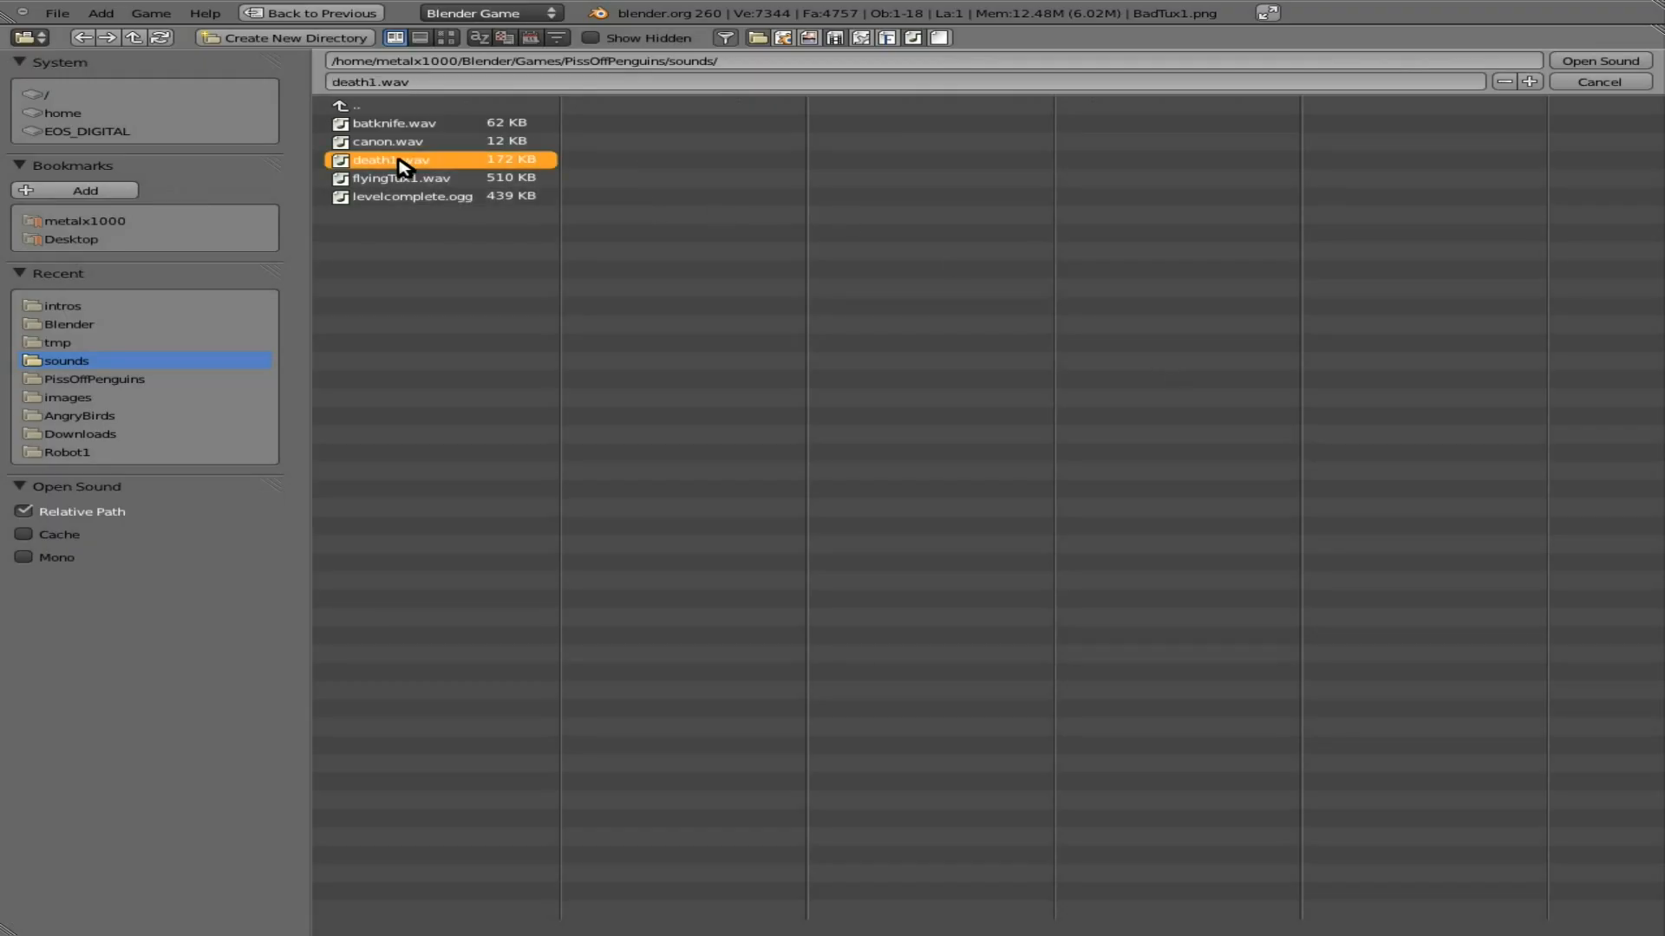
pyautogui.click(1604, 62)
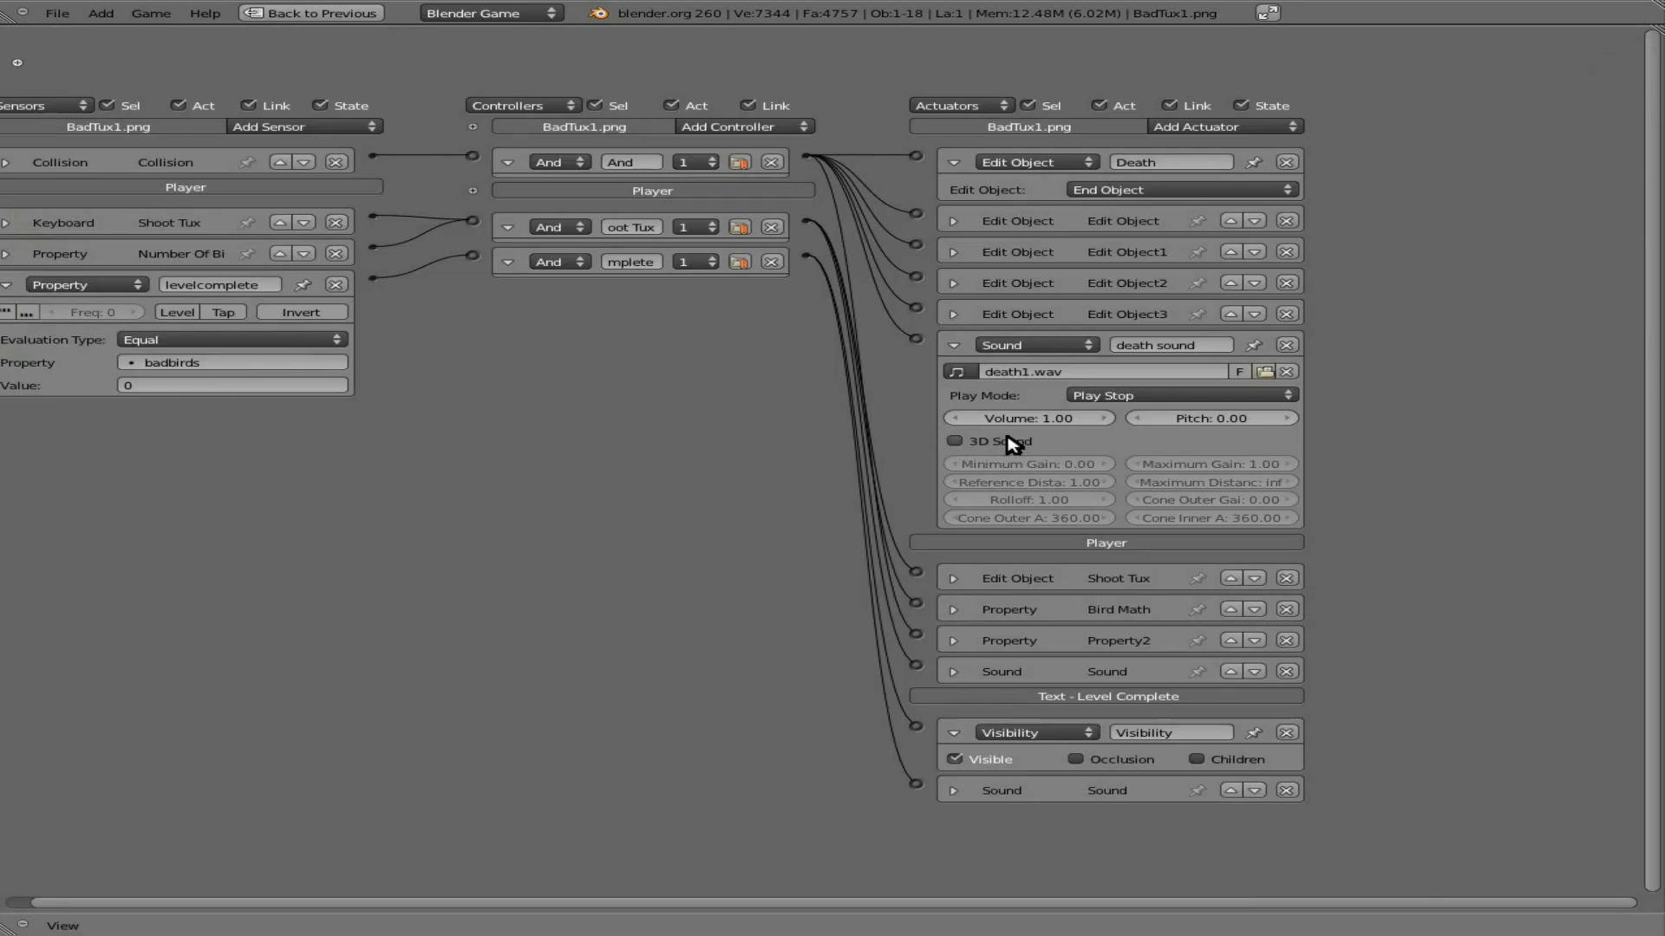
pyautogui.click(1173, 395)
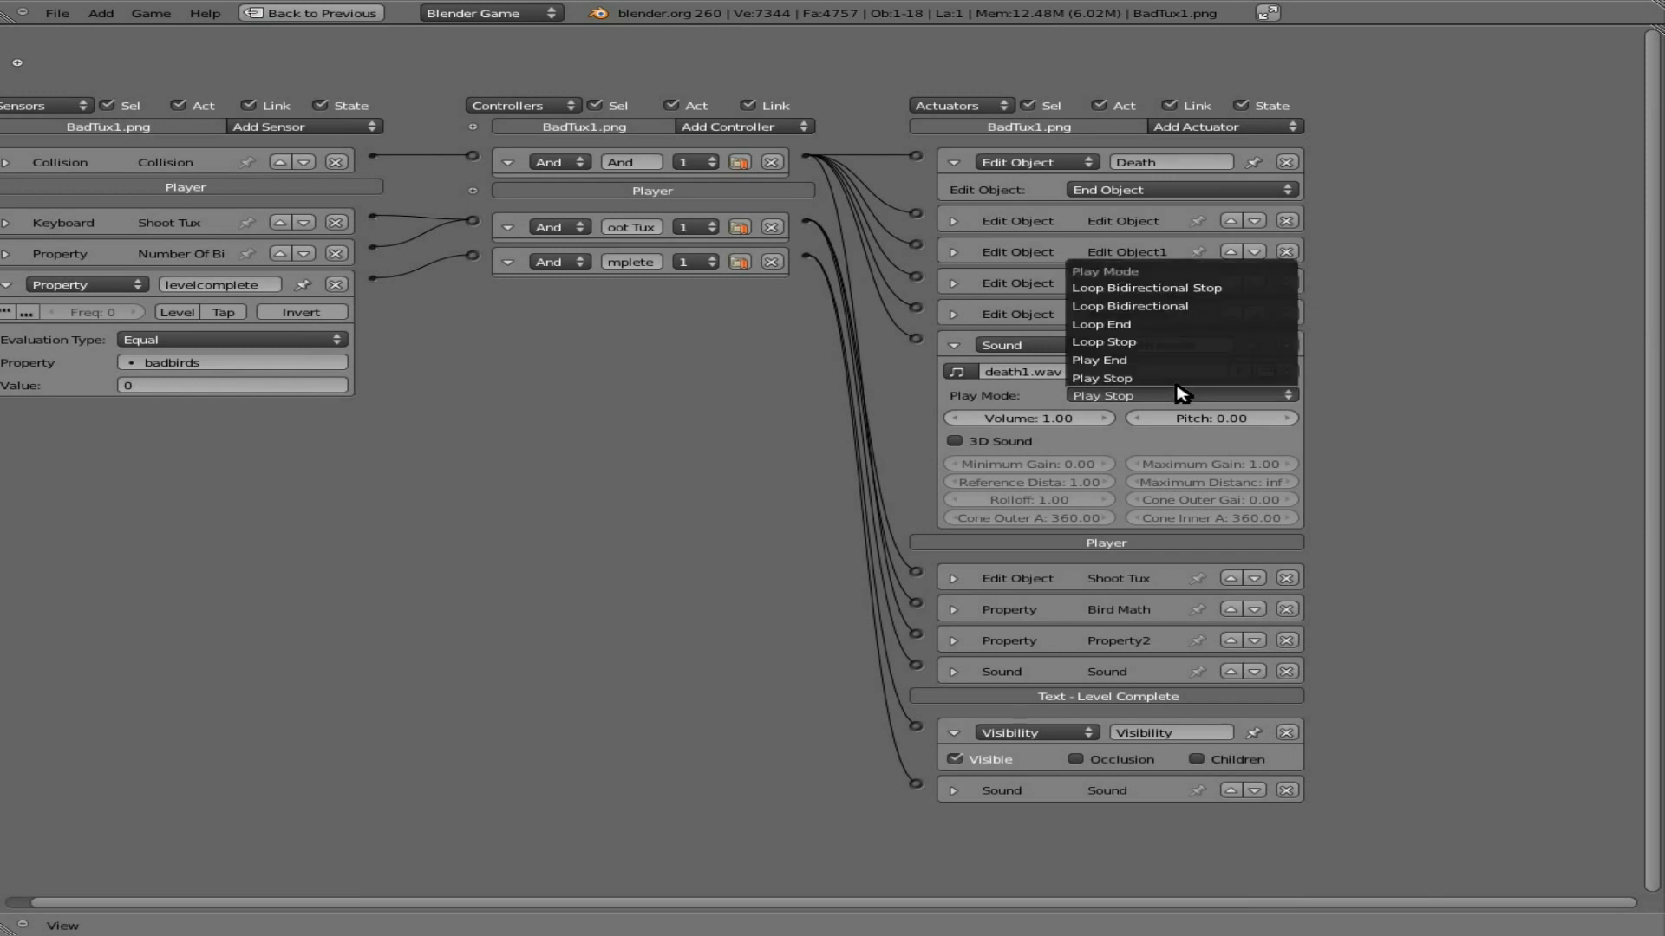
pyautogui.click(1257, 378)
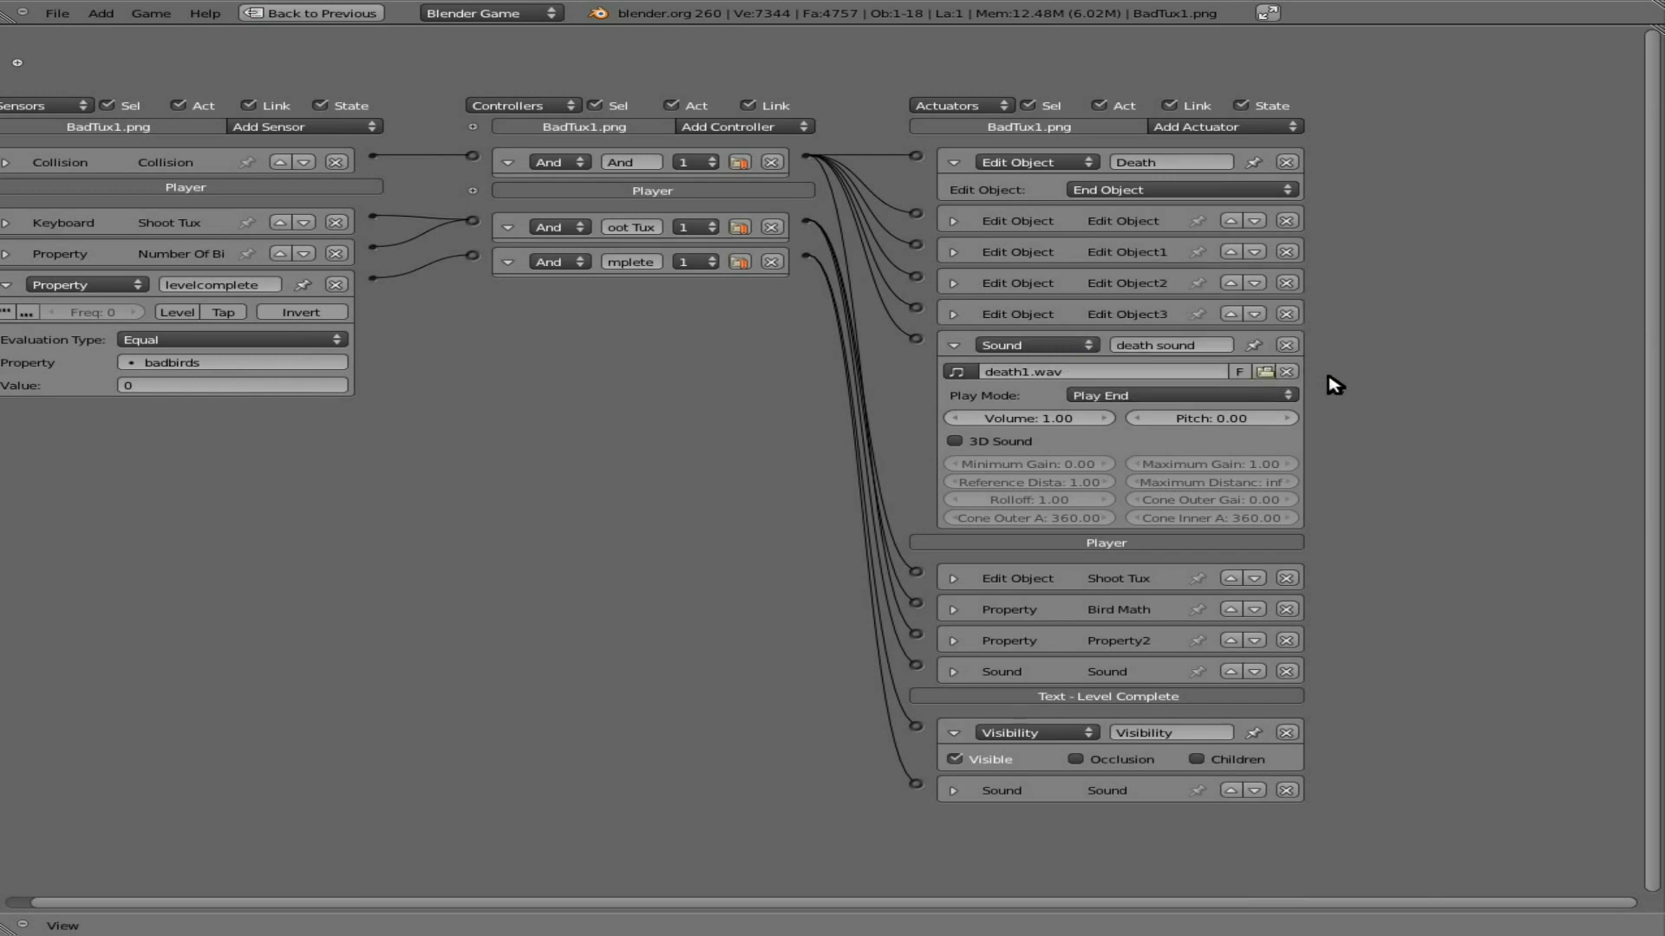
# Step: Restore the multi-editor layout and play-test the death sound by shooting at the enemy penguin
pyautogui.hotkey('ctrl', 'Up')
pyautogui.press('p')
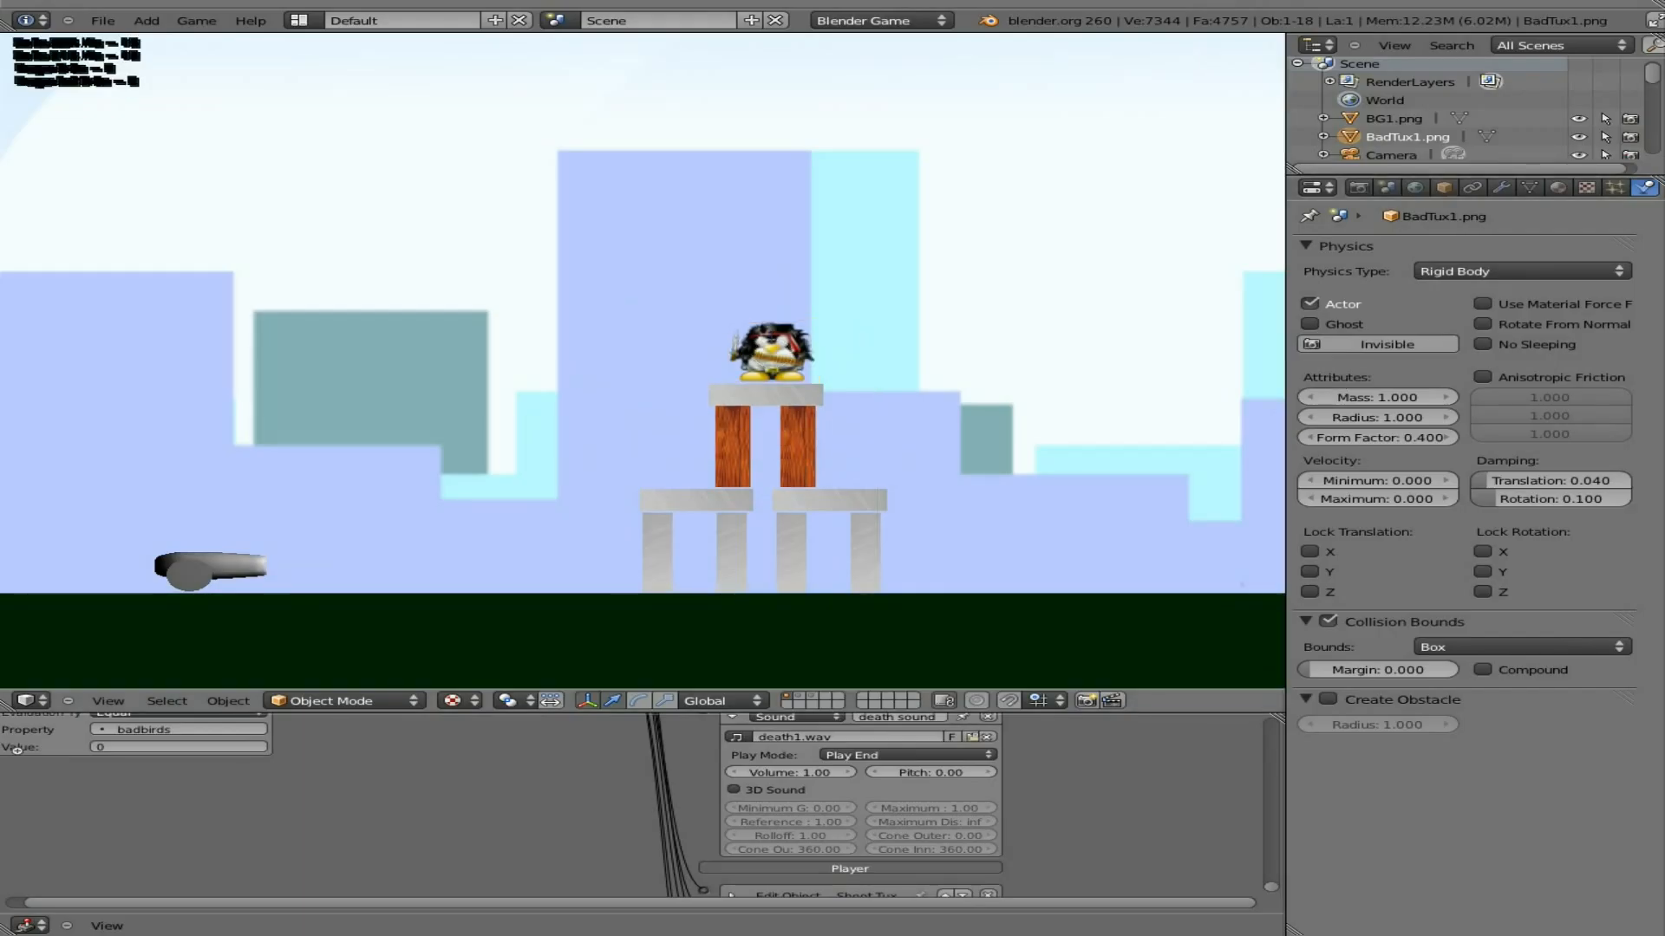
pyautogui.press('Up')
pyautogui.press('space')
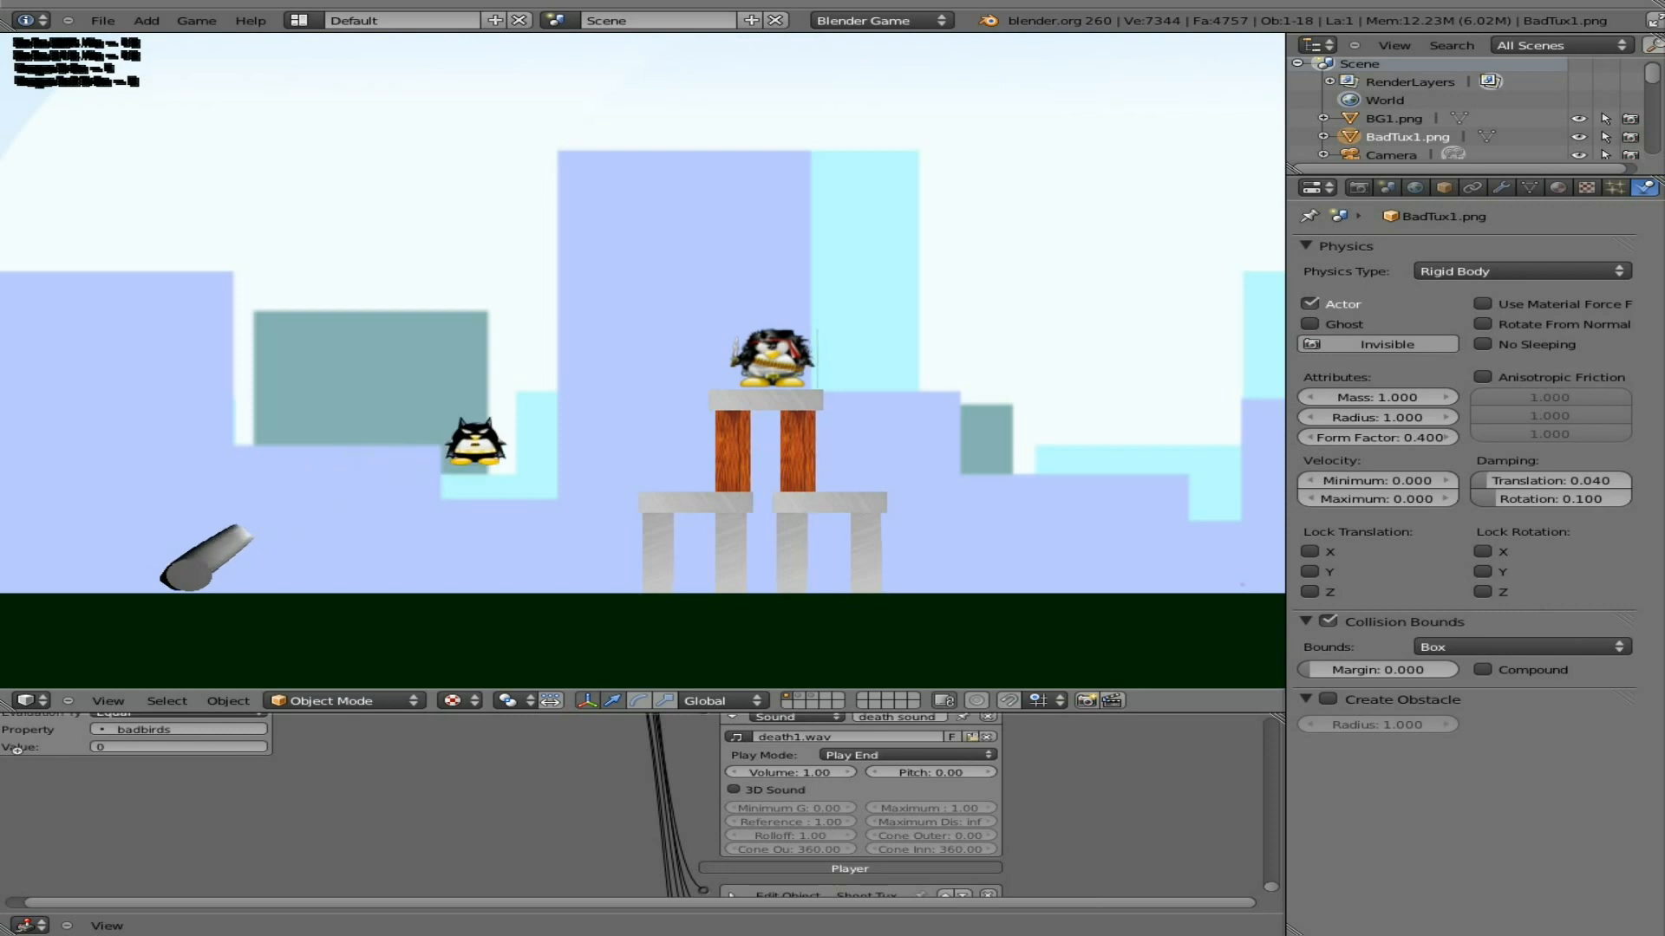
pyautogui.press('space')
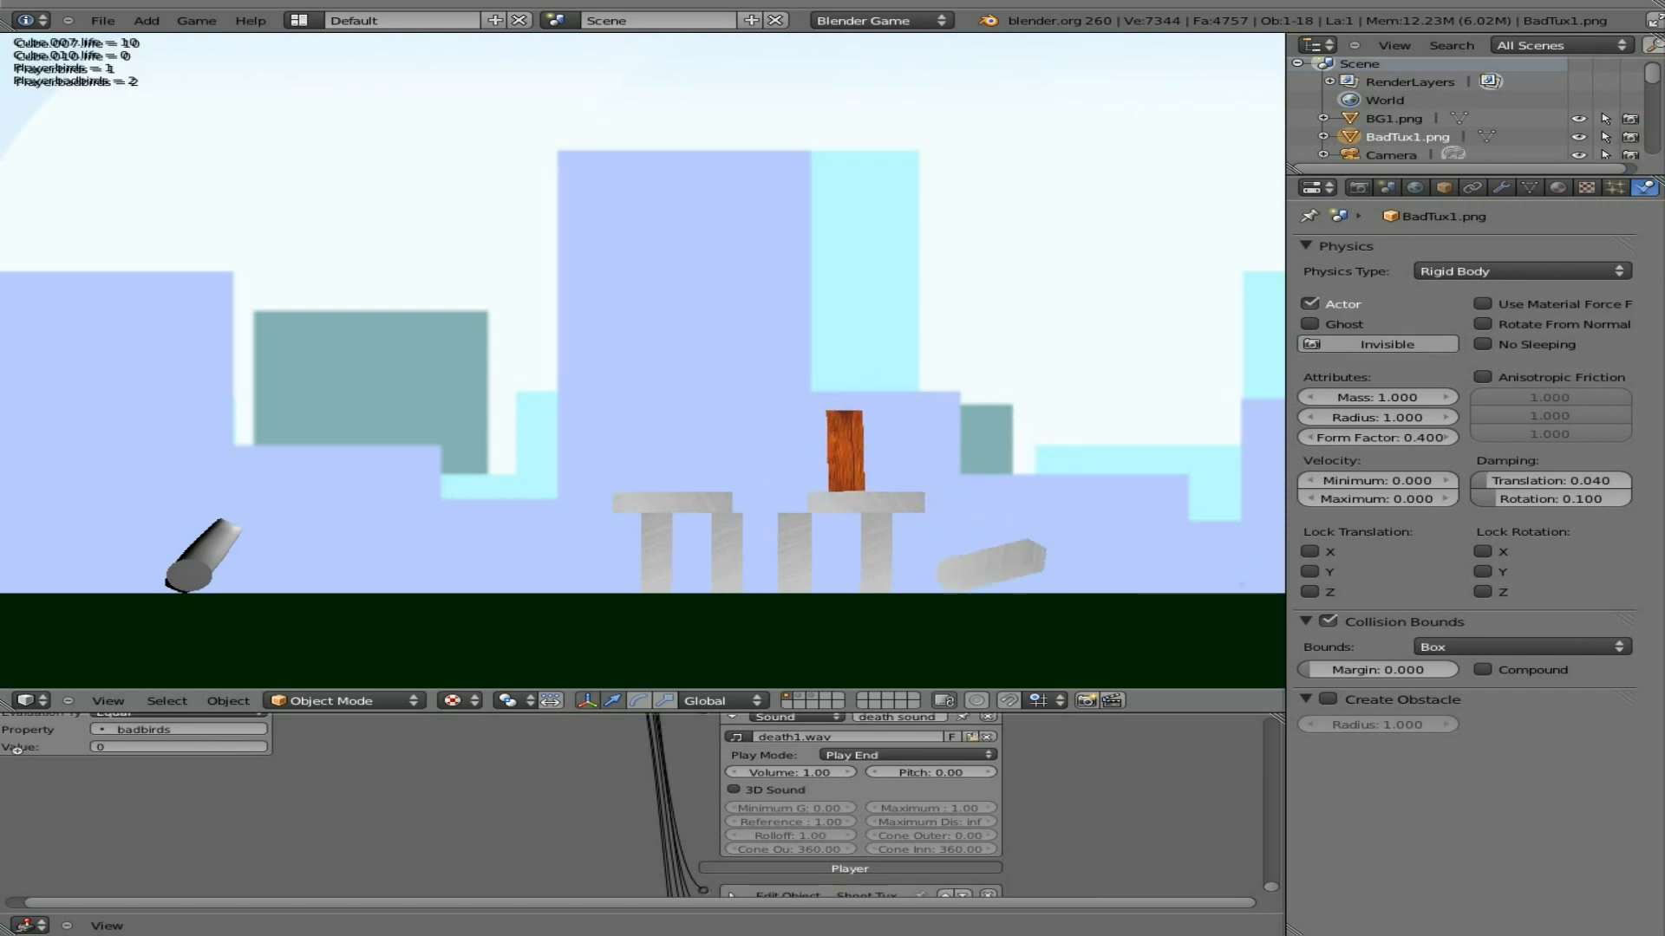
pyautogui.press('Escape')
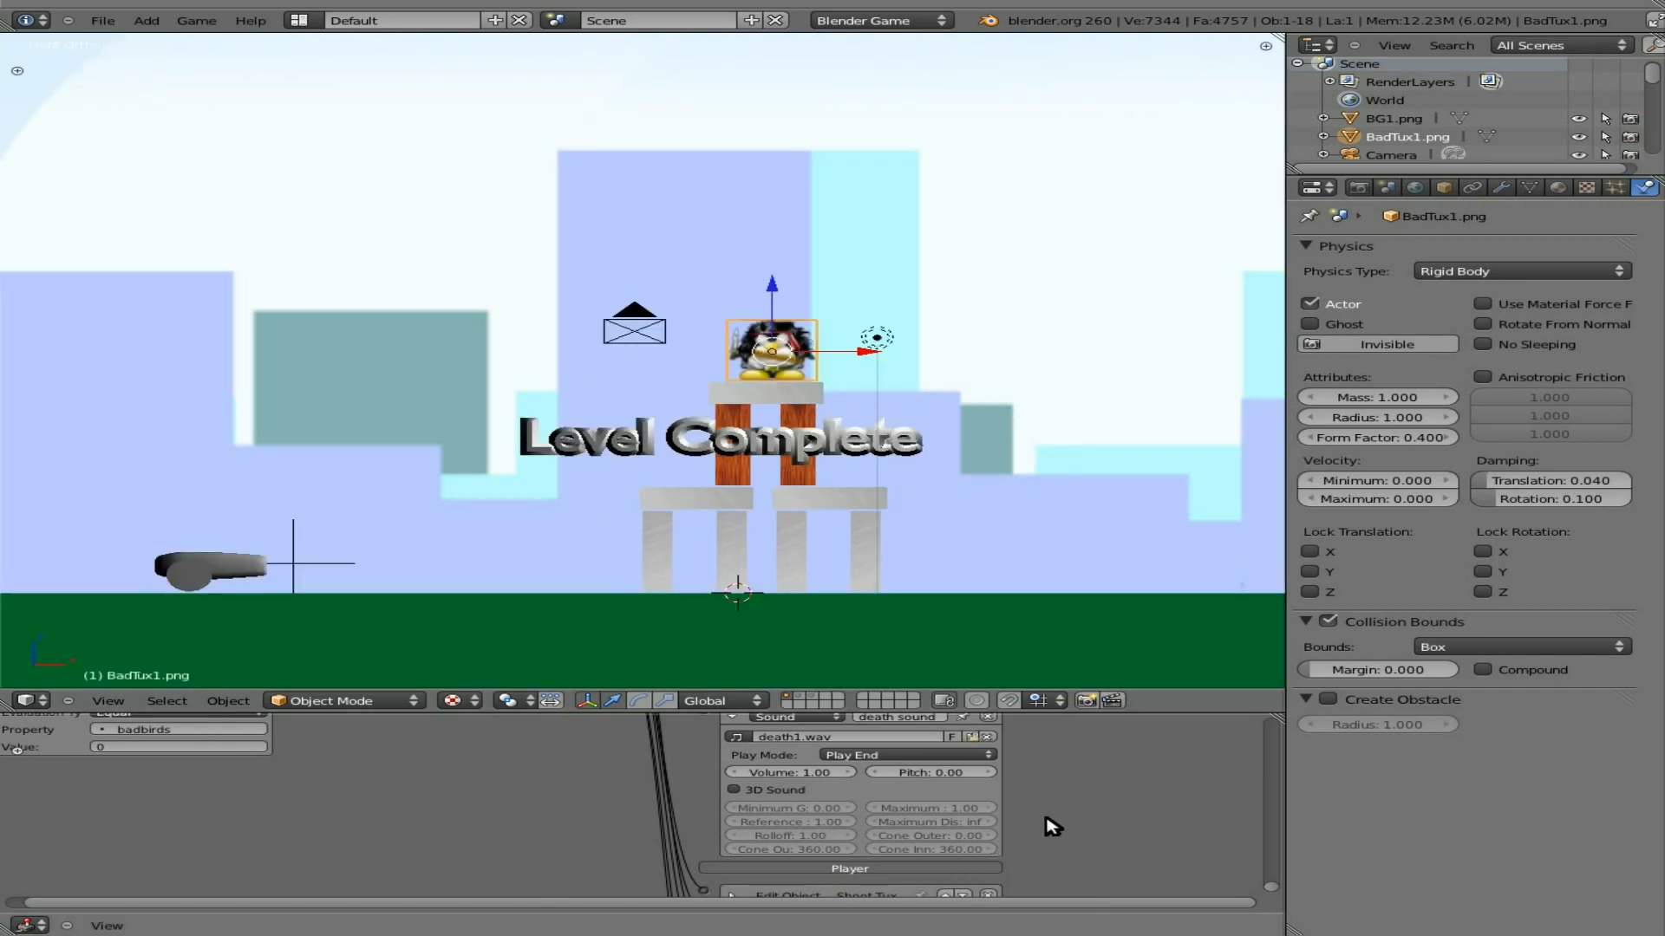
# Step: Maximize the logic editor and check the list of loaded sounds for the death sound actuator
pyautogui.hotkey('ctrl', 'Up')
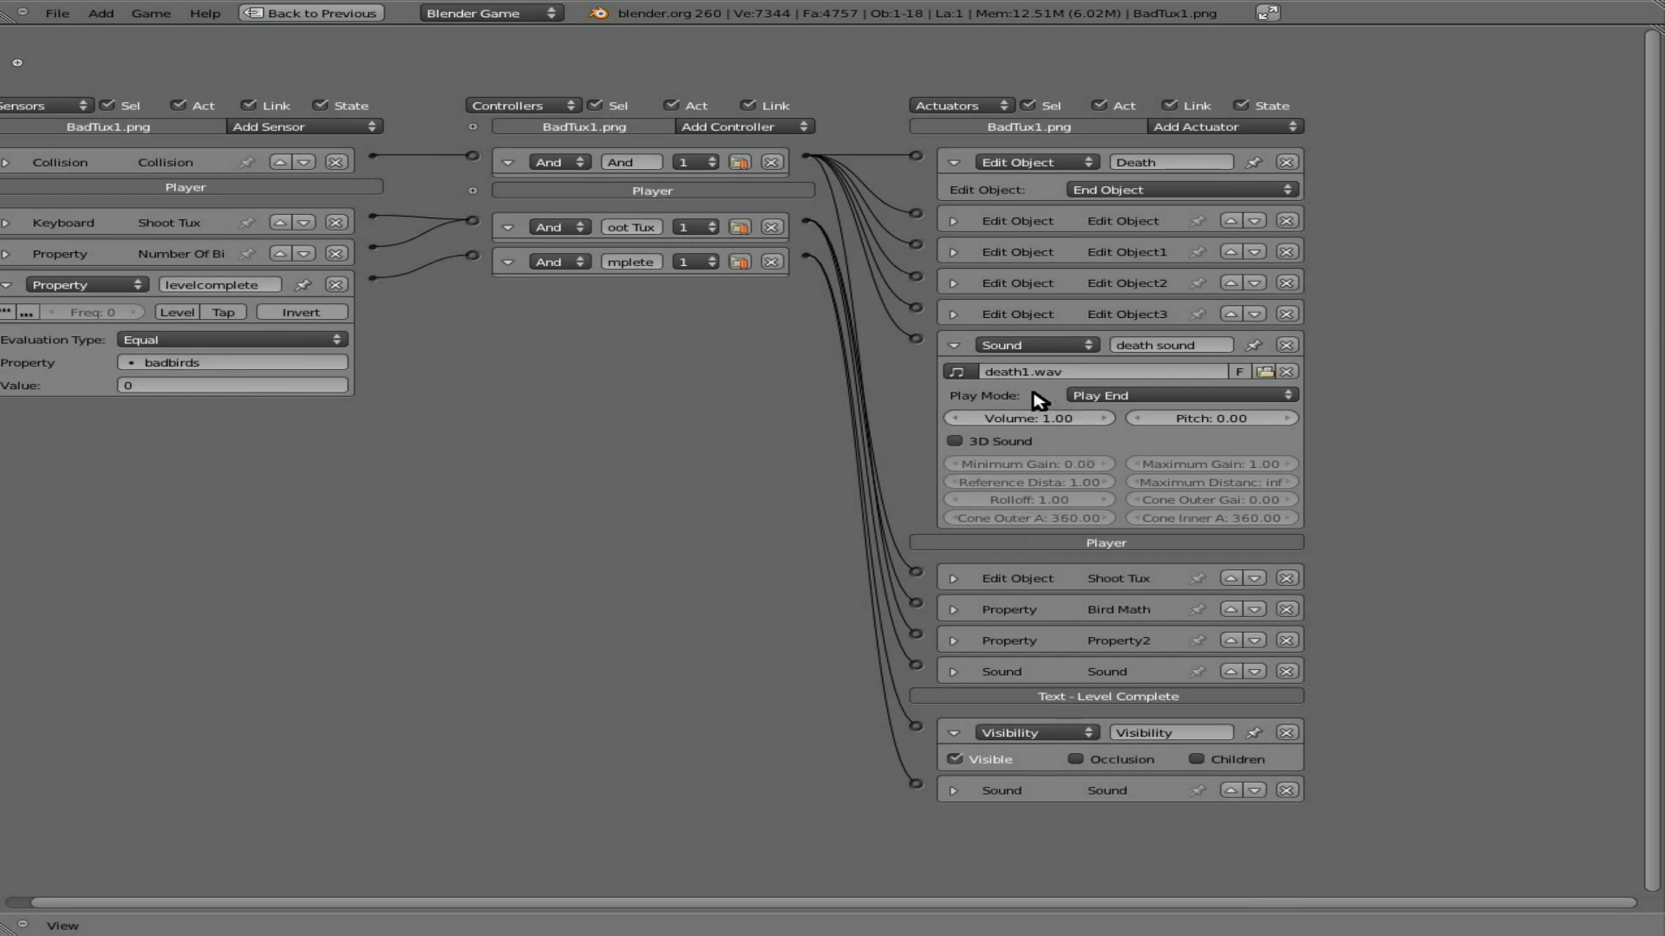
pyautogui.click(956, 371)
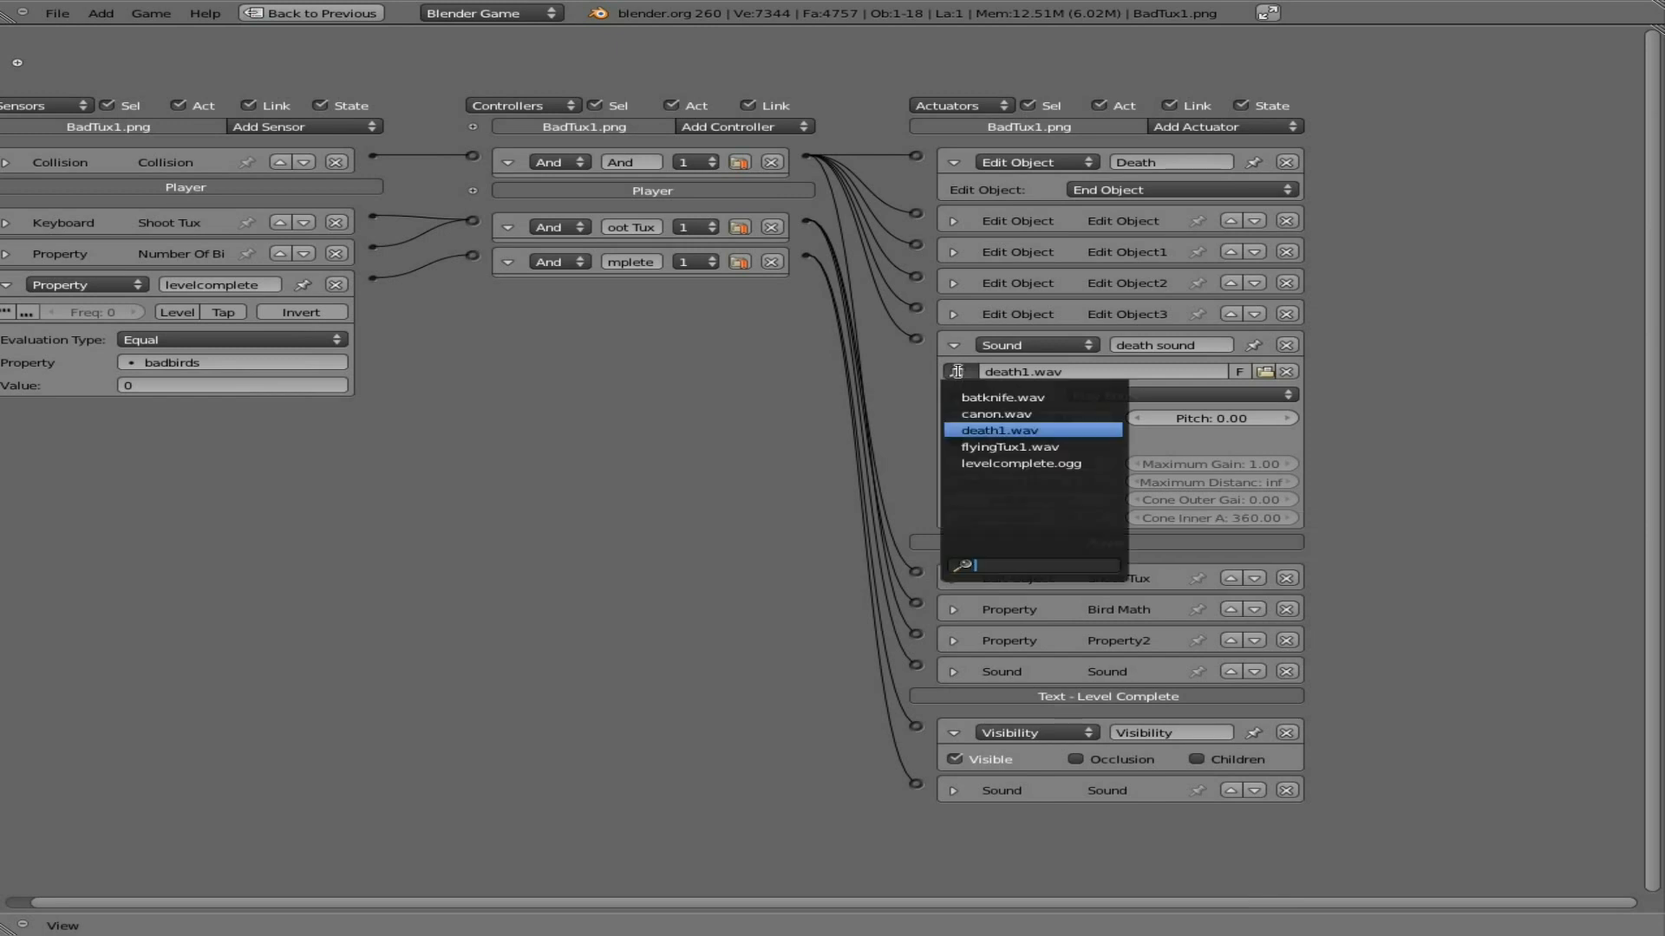
pyautogui.click(733, 436)
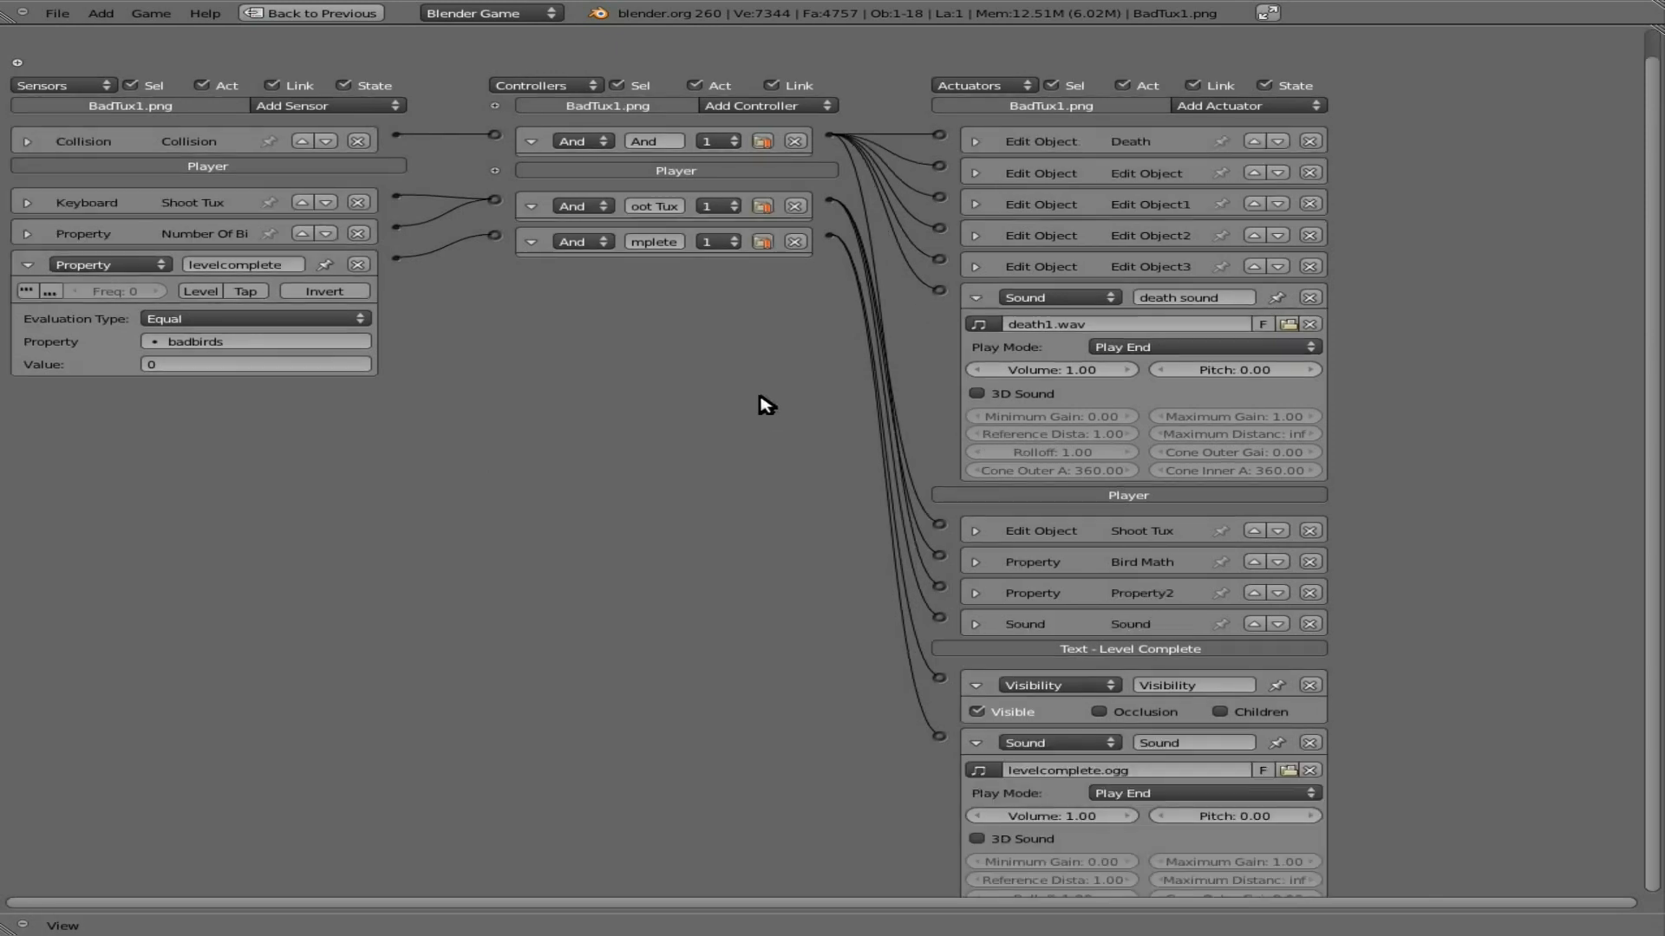
# Step: Collapse the death sound actuator and move it up to first place in BadTux1.png's actuator list, above Death
pyautogui.moveTo(720, 407); pyautogui.dragTo(694, 520, button='middle')
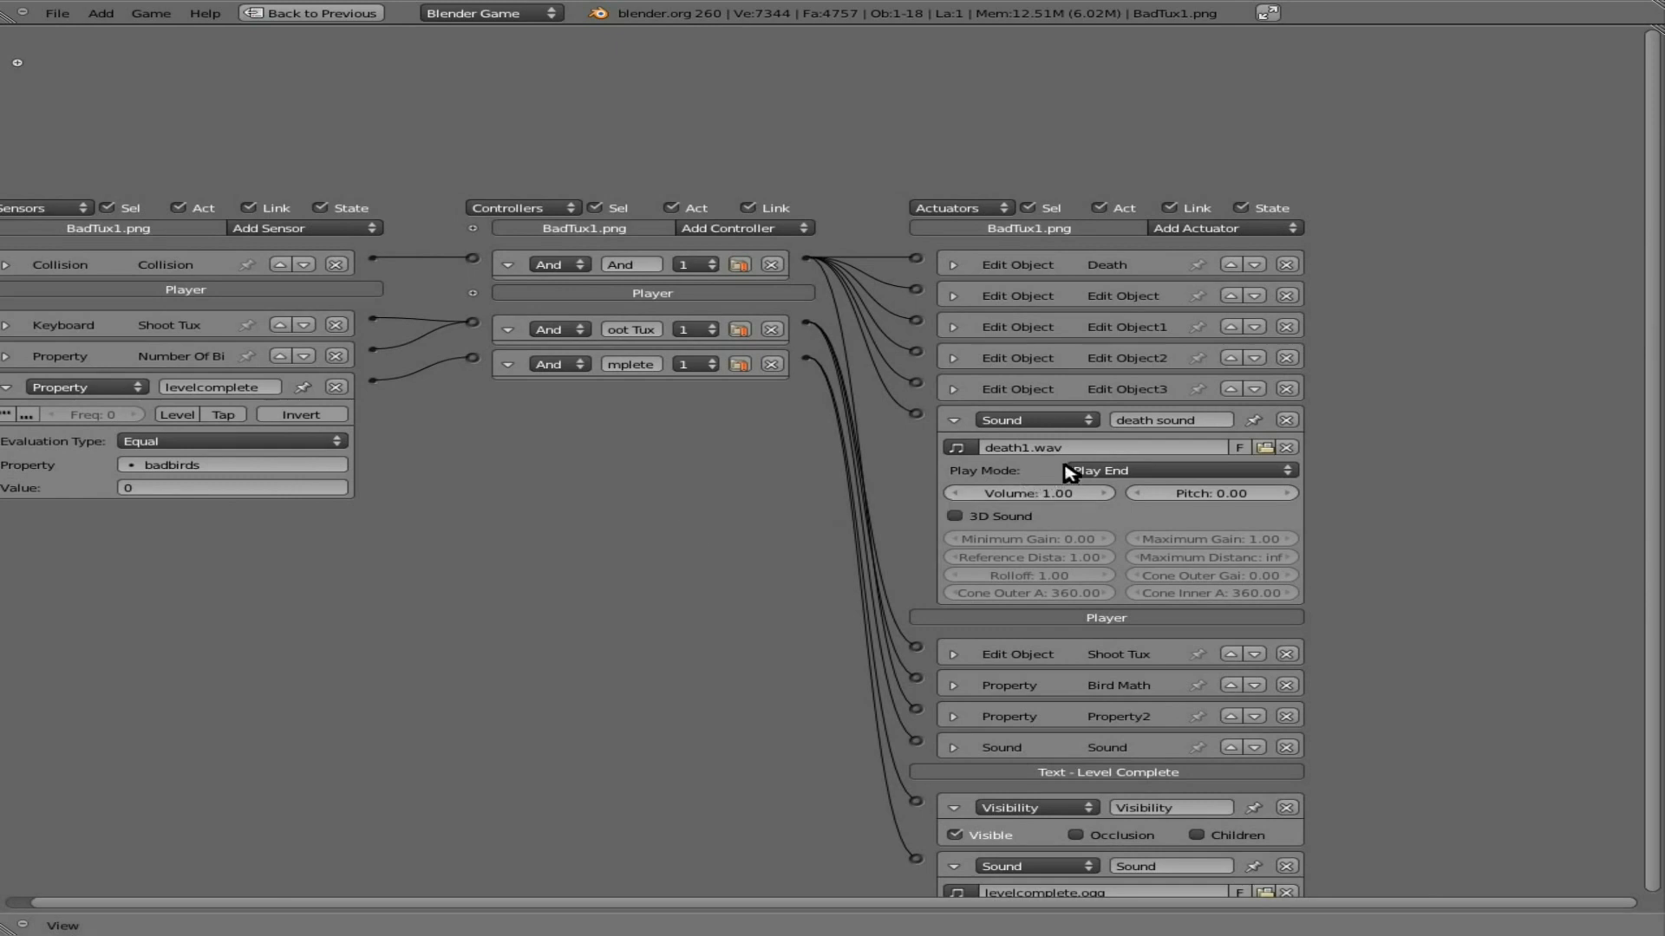
pyautogui.click(954, 419)
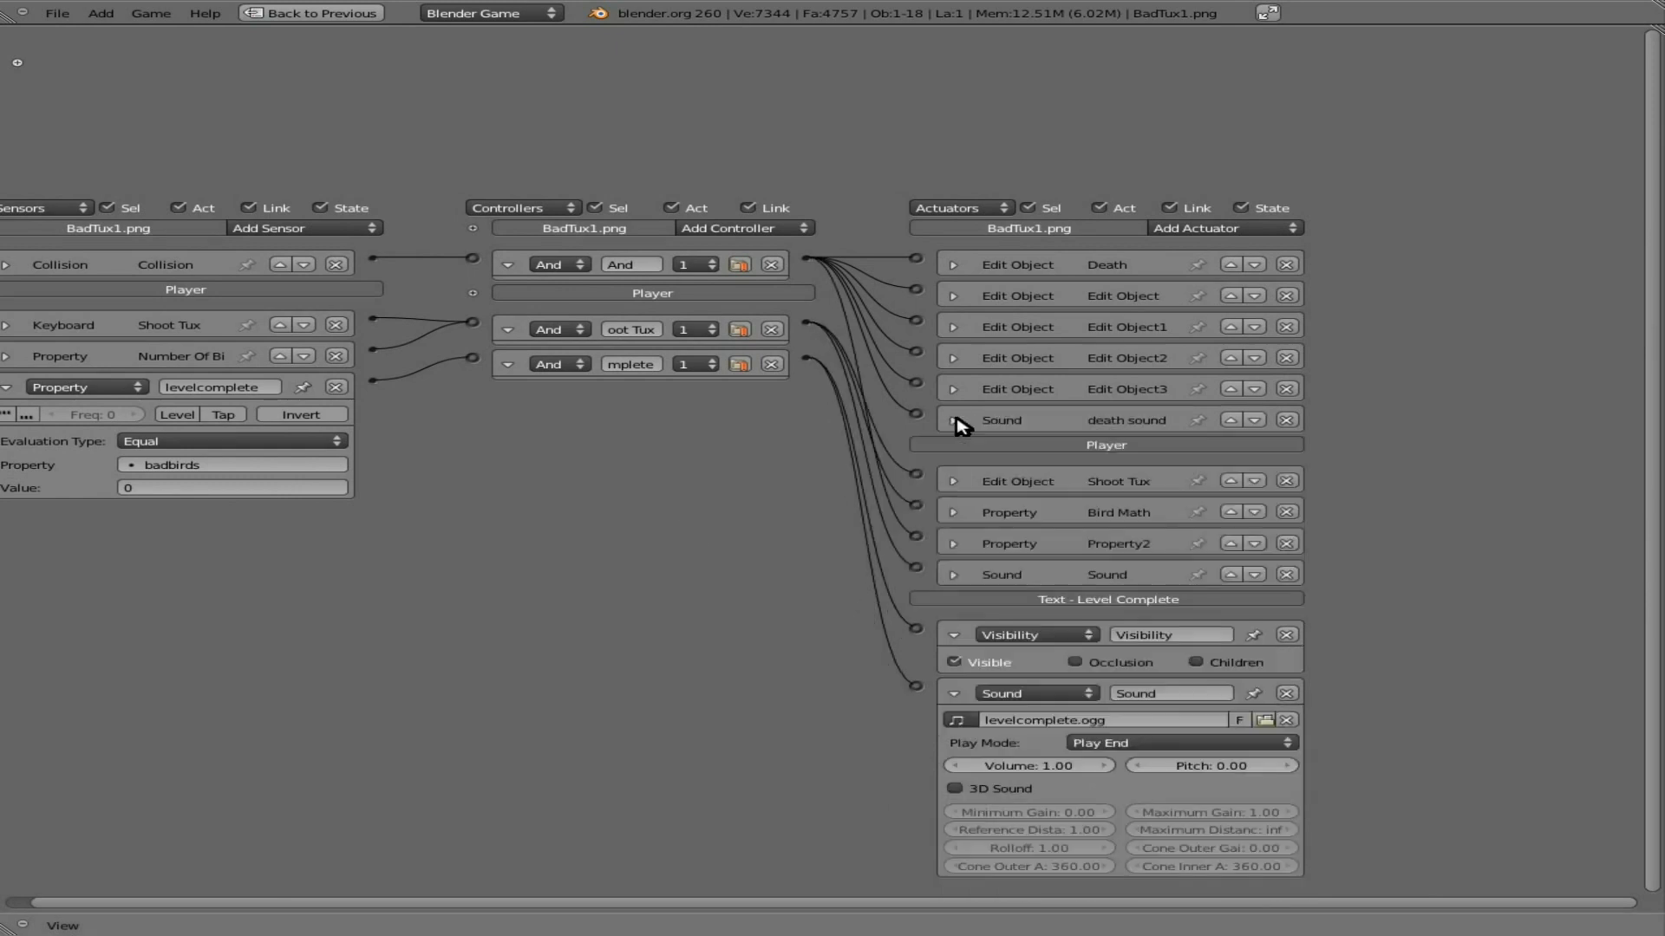
pyautogui.click(1230, 420)
pyautogui.click(1231, 388)
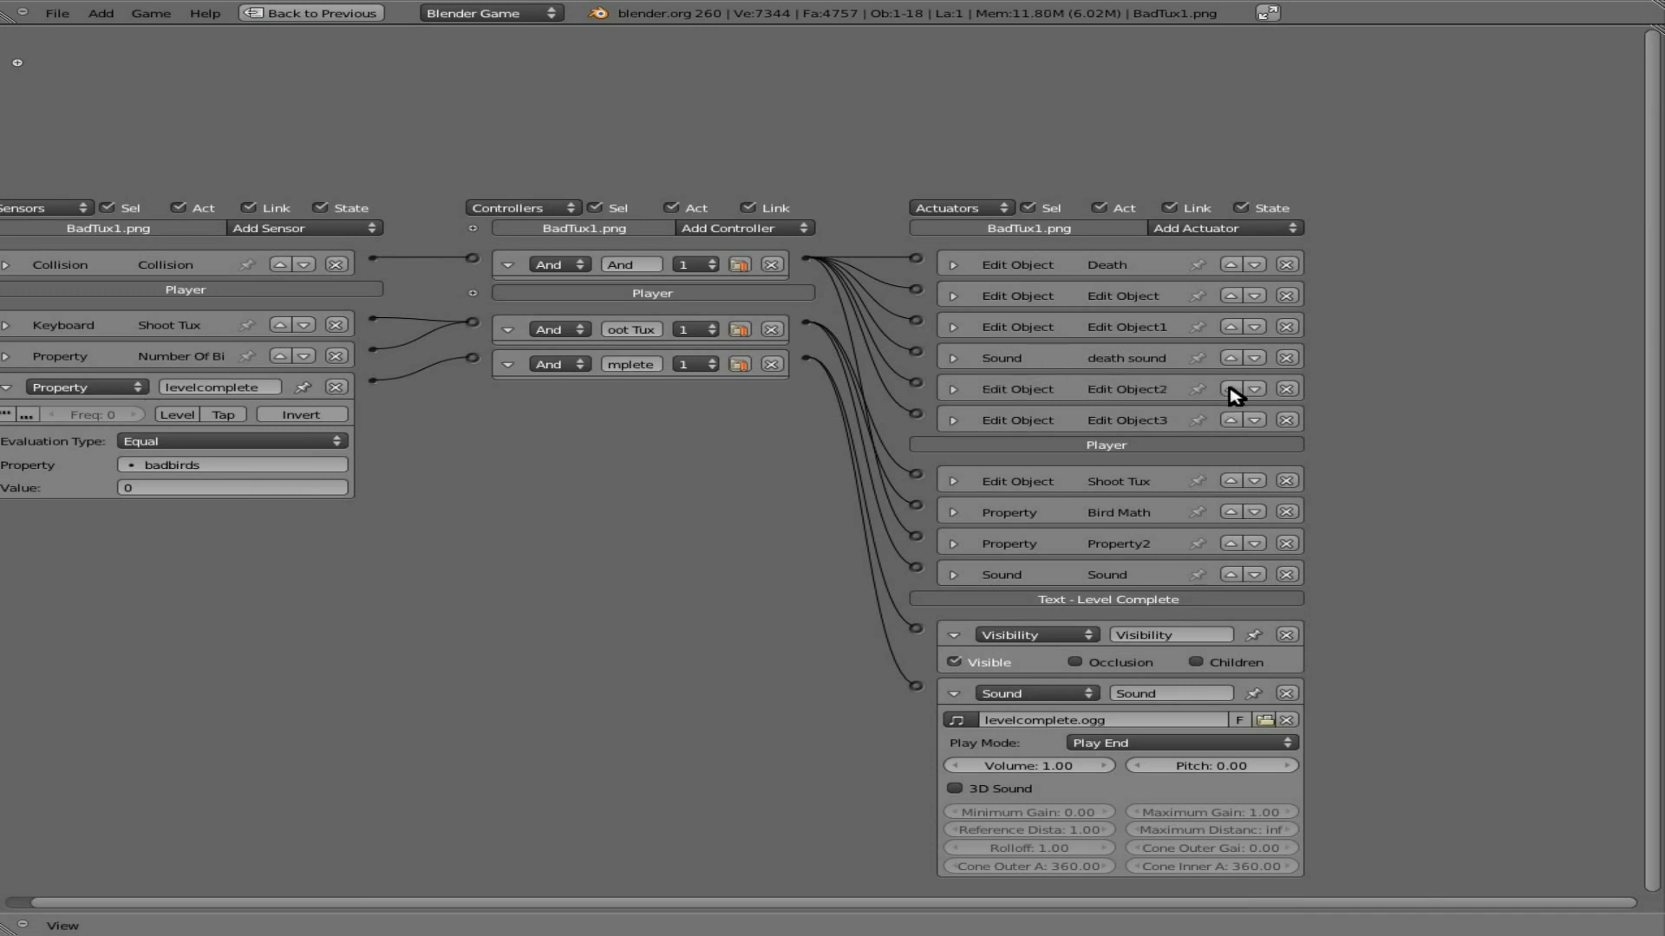
pyautogui.click(1231, 357)
pyautogui.click(1230, 328)
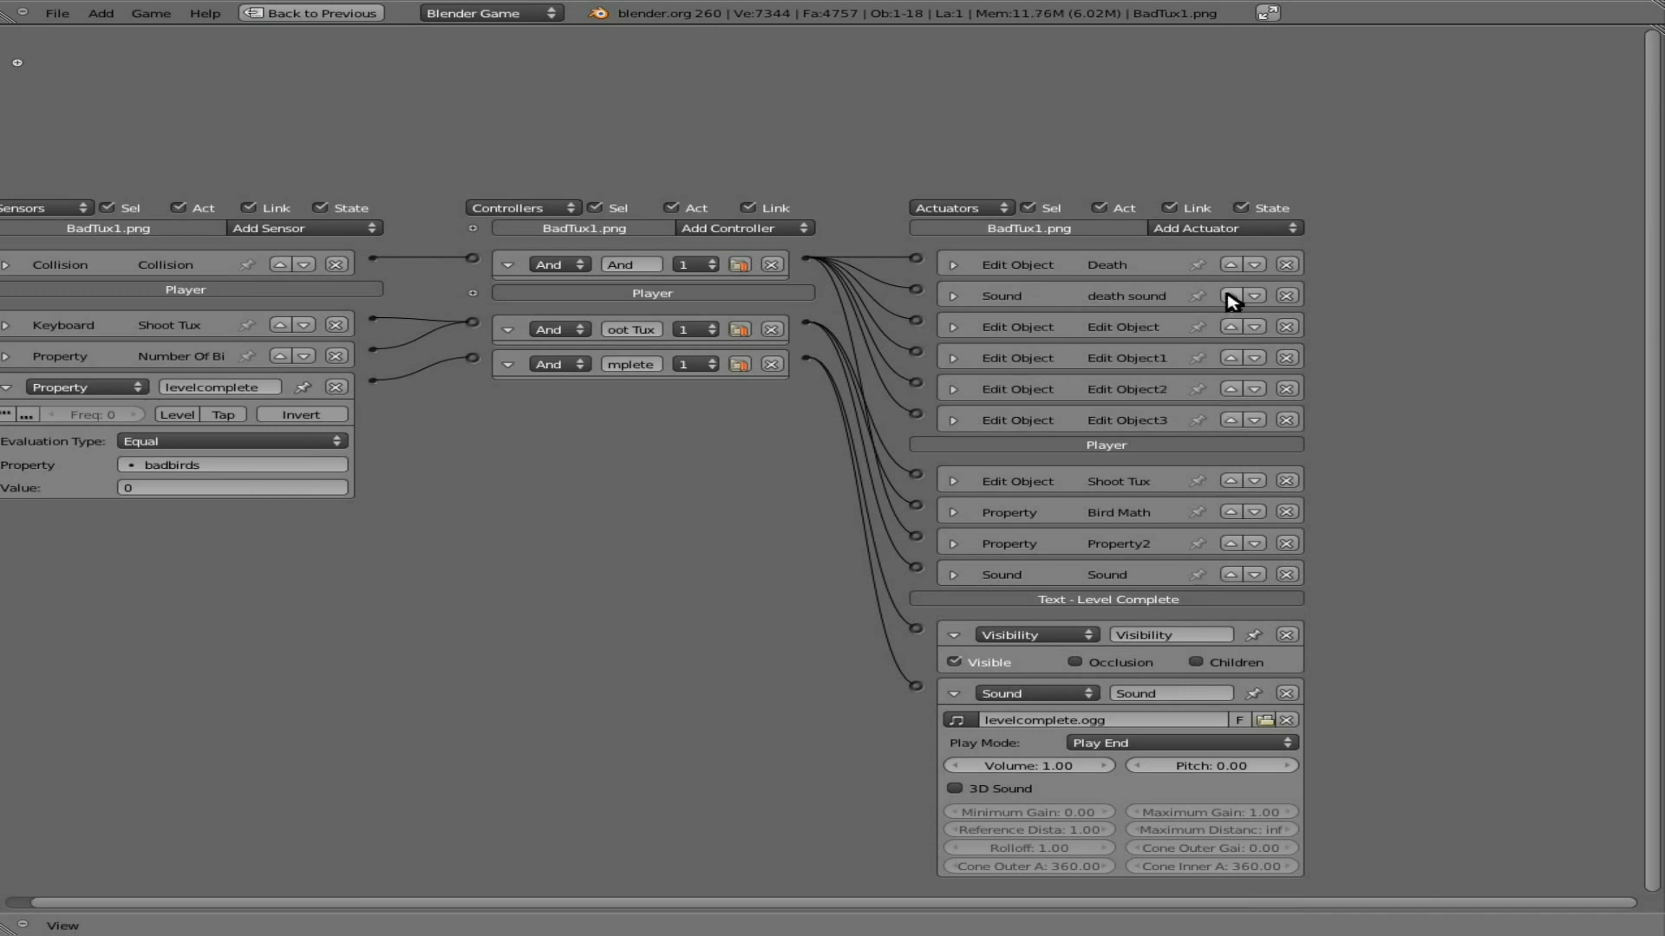
pyautogui.click(1230, 296)
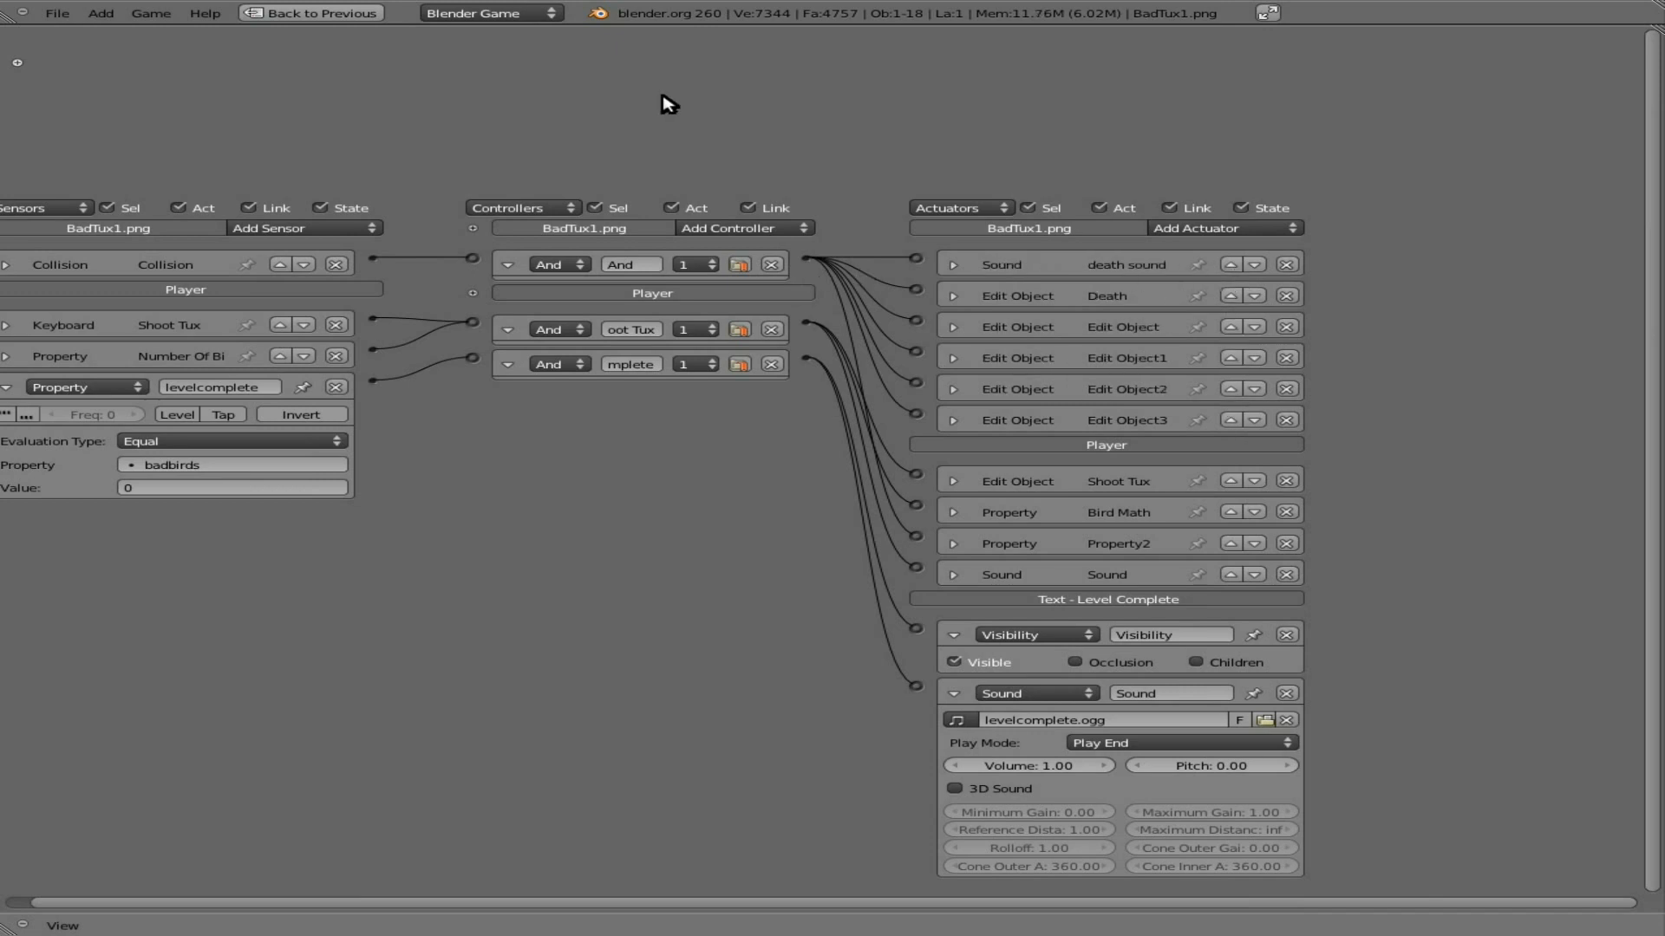
# Step: Return to the multi-editor layout and play-test the level with the reordered death sound actuator
pyautogui.hotkey('ctrl', 'Up')
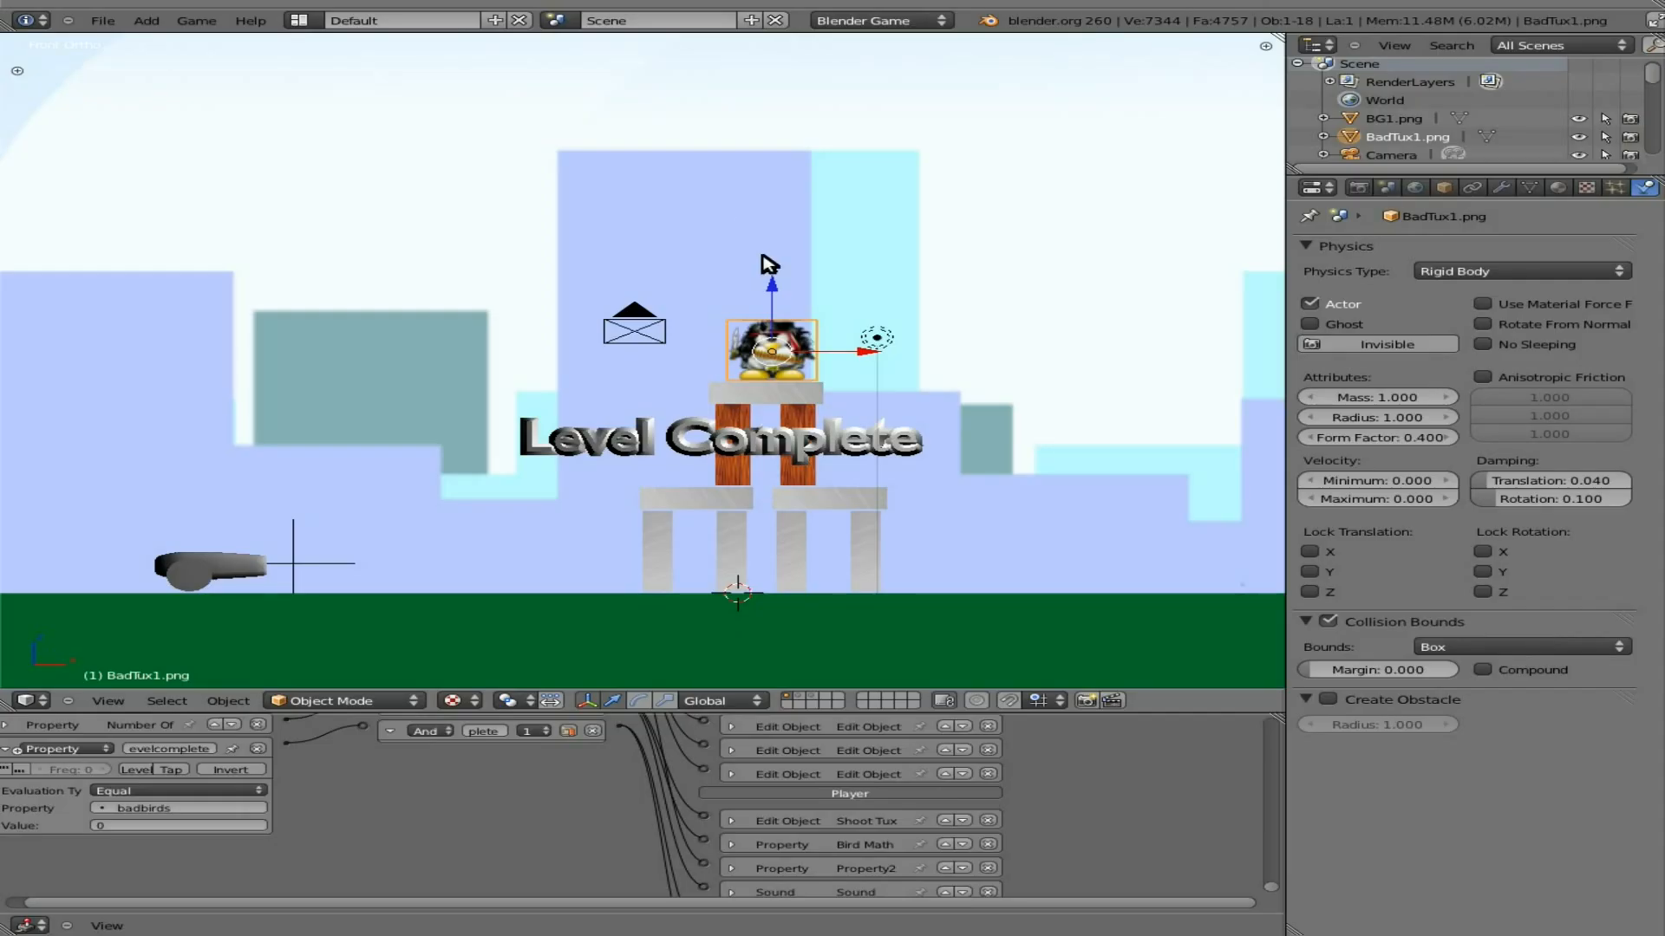
pyautogui.press('p')
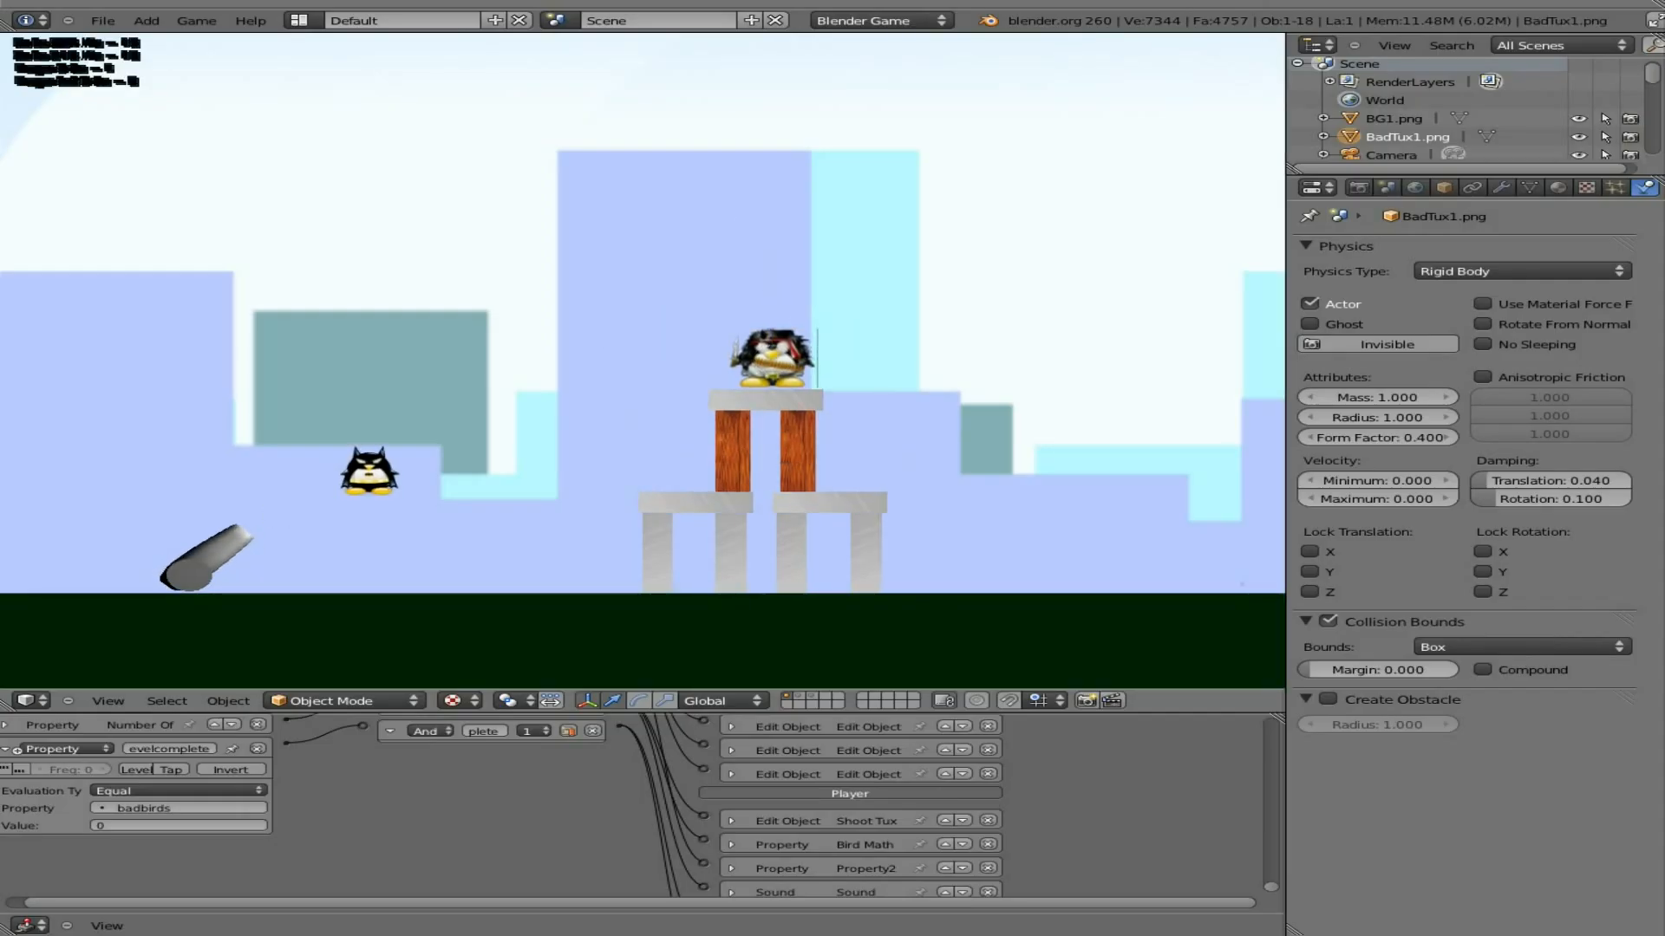
pyautogui.press('space')
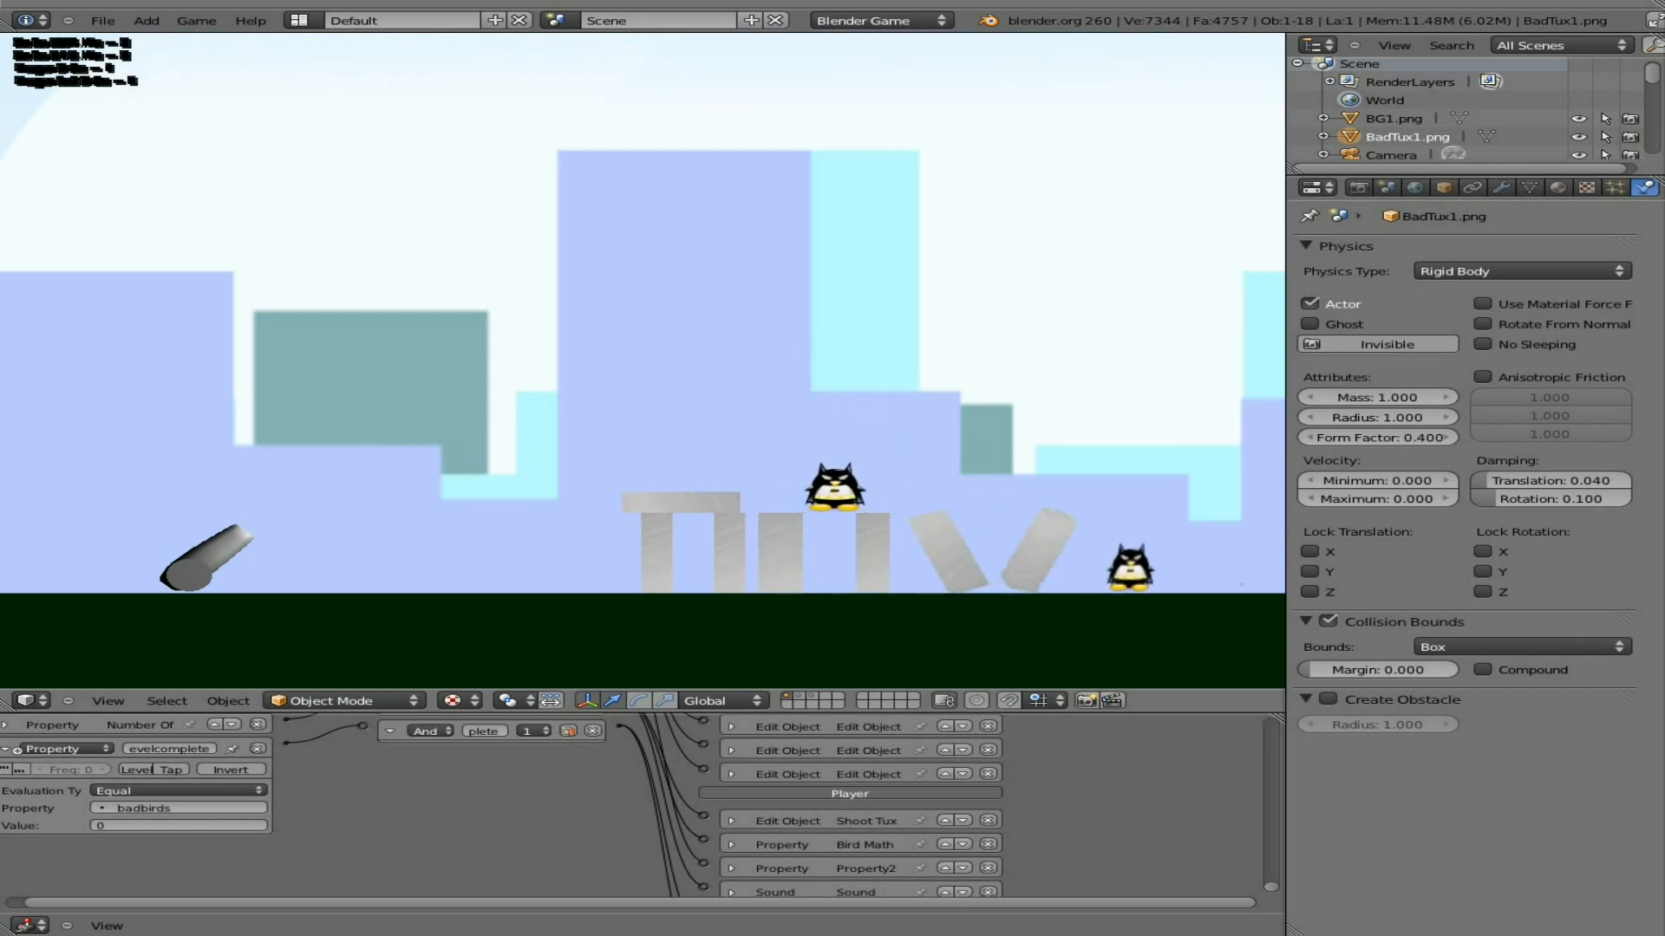
pyautogui.press('Escape')
# Step: Expand the death sound actuator in the logic editor below the 3D view
pyautogui.scroll(-2, 1141, 792)
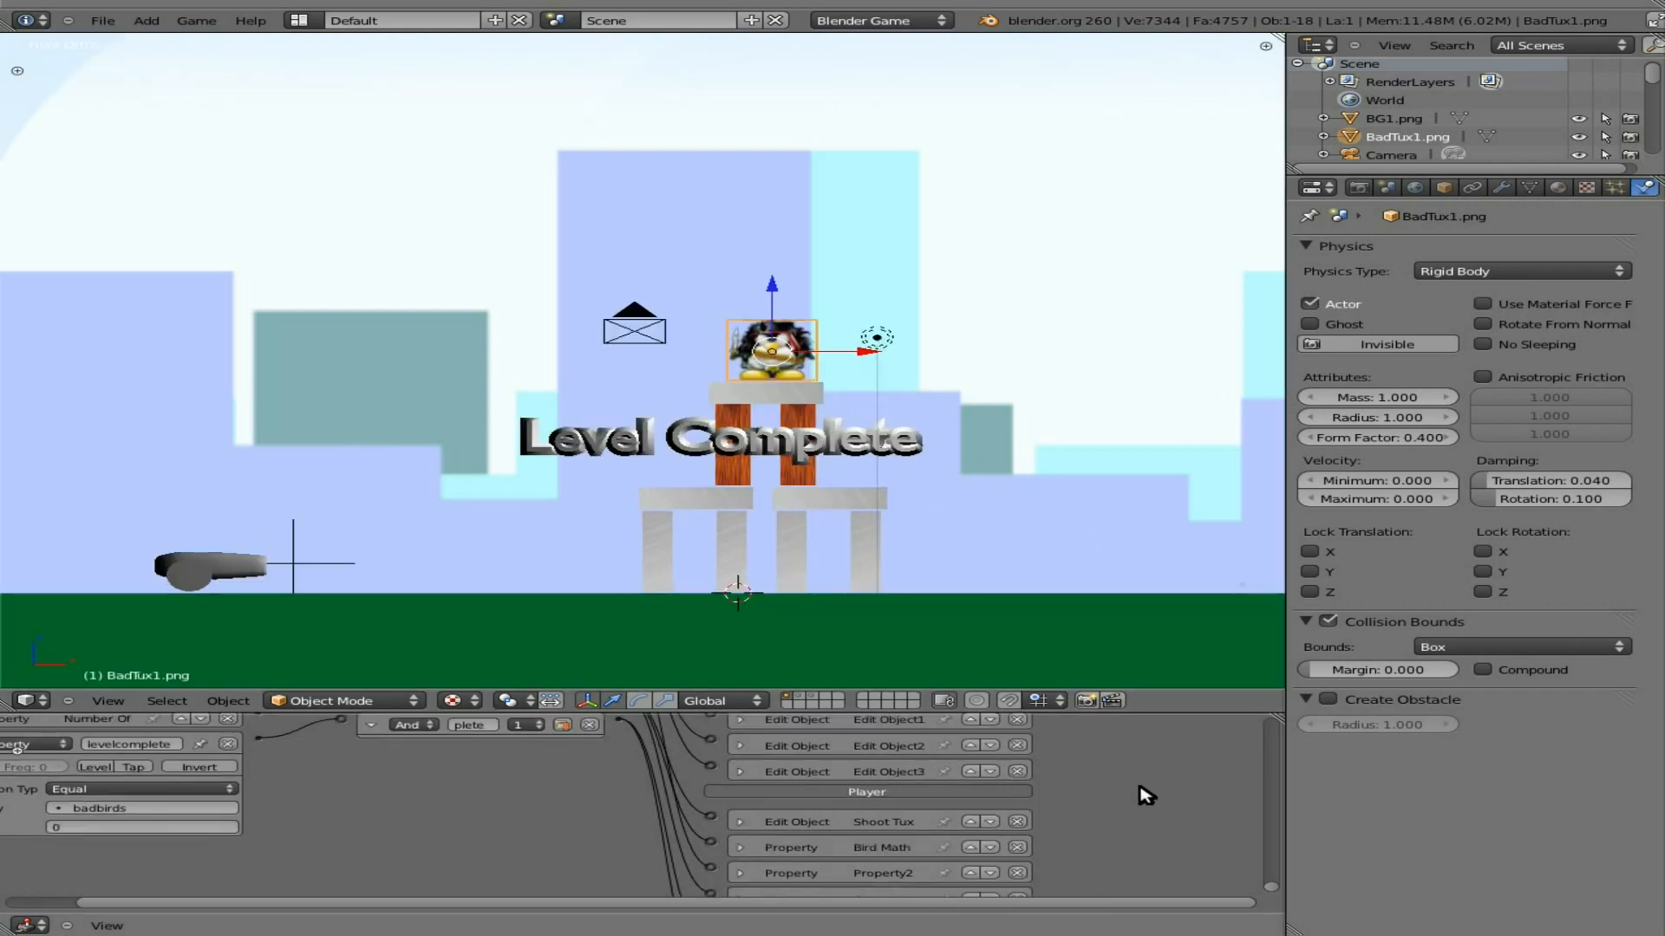
pyautogui.scroll(-3, 978, 780)
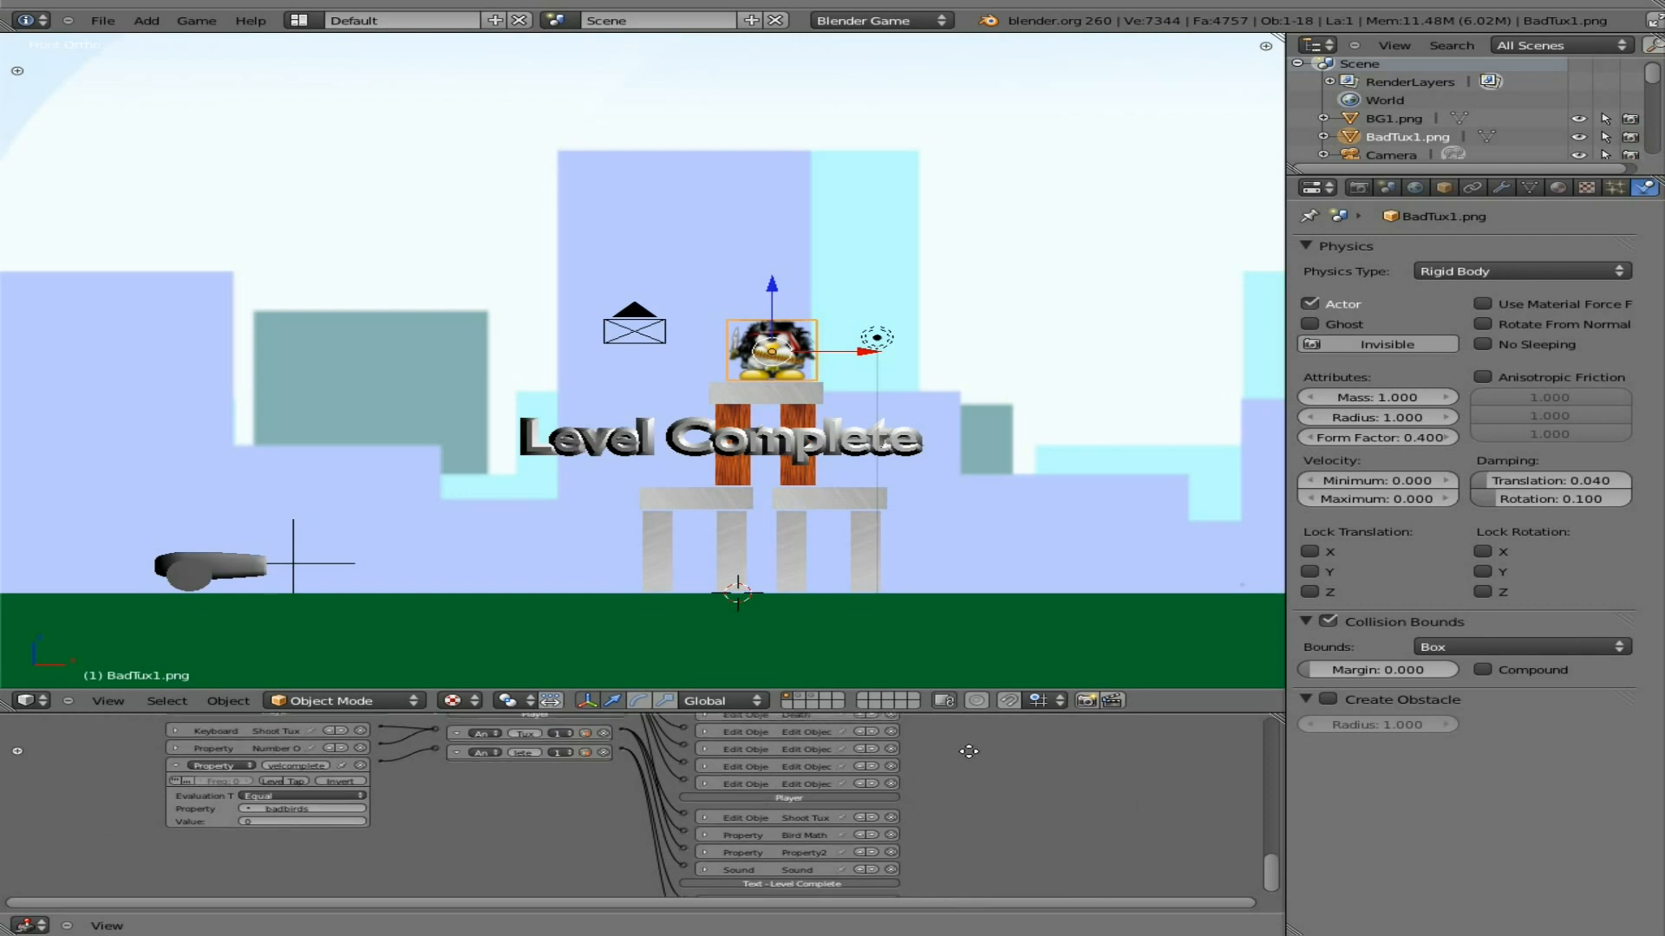
pyautogui.moveTo(978, 781); pyautogui.dragTo(1045, 815, button='middle')
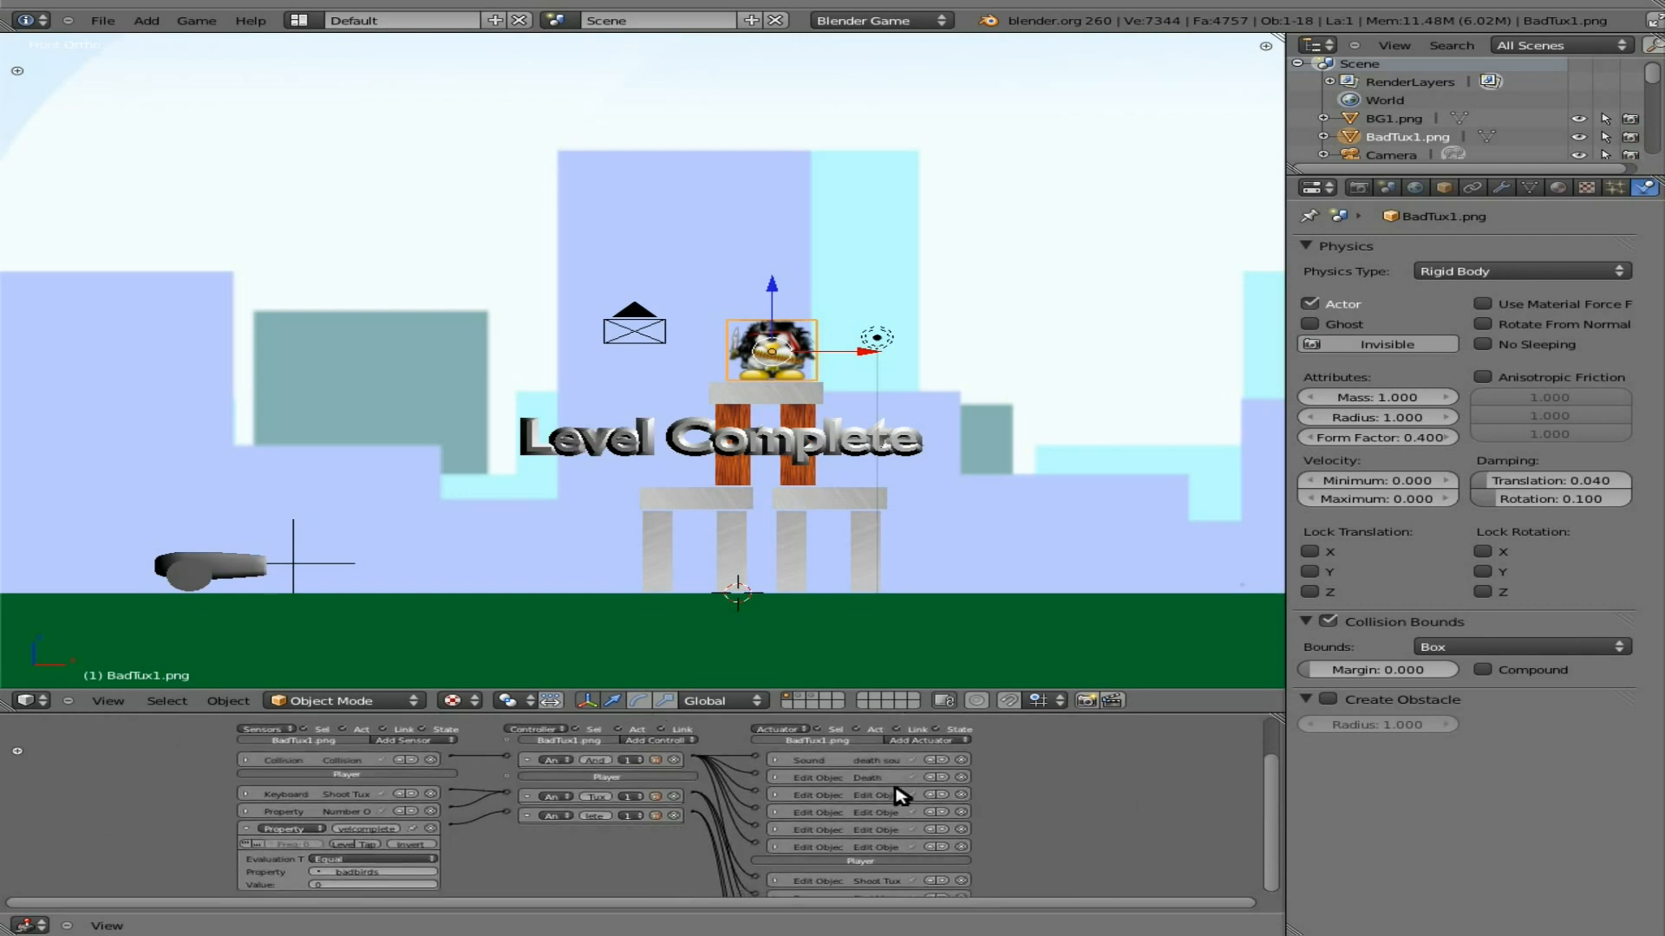
pyautogui.click(775, 761)
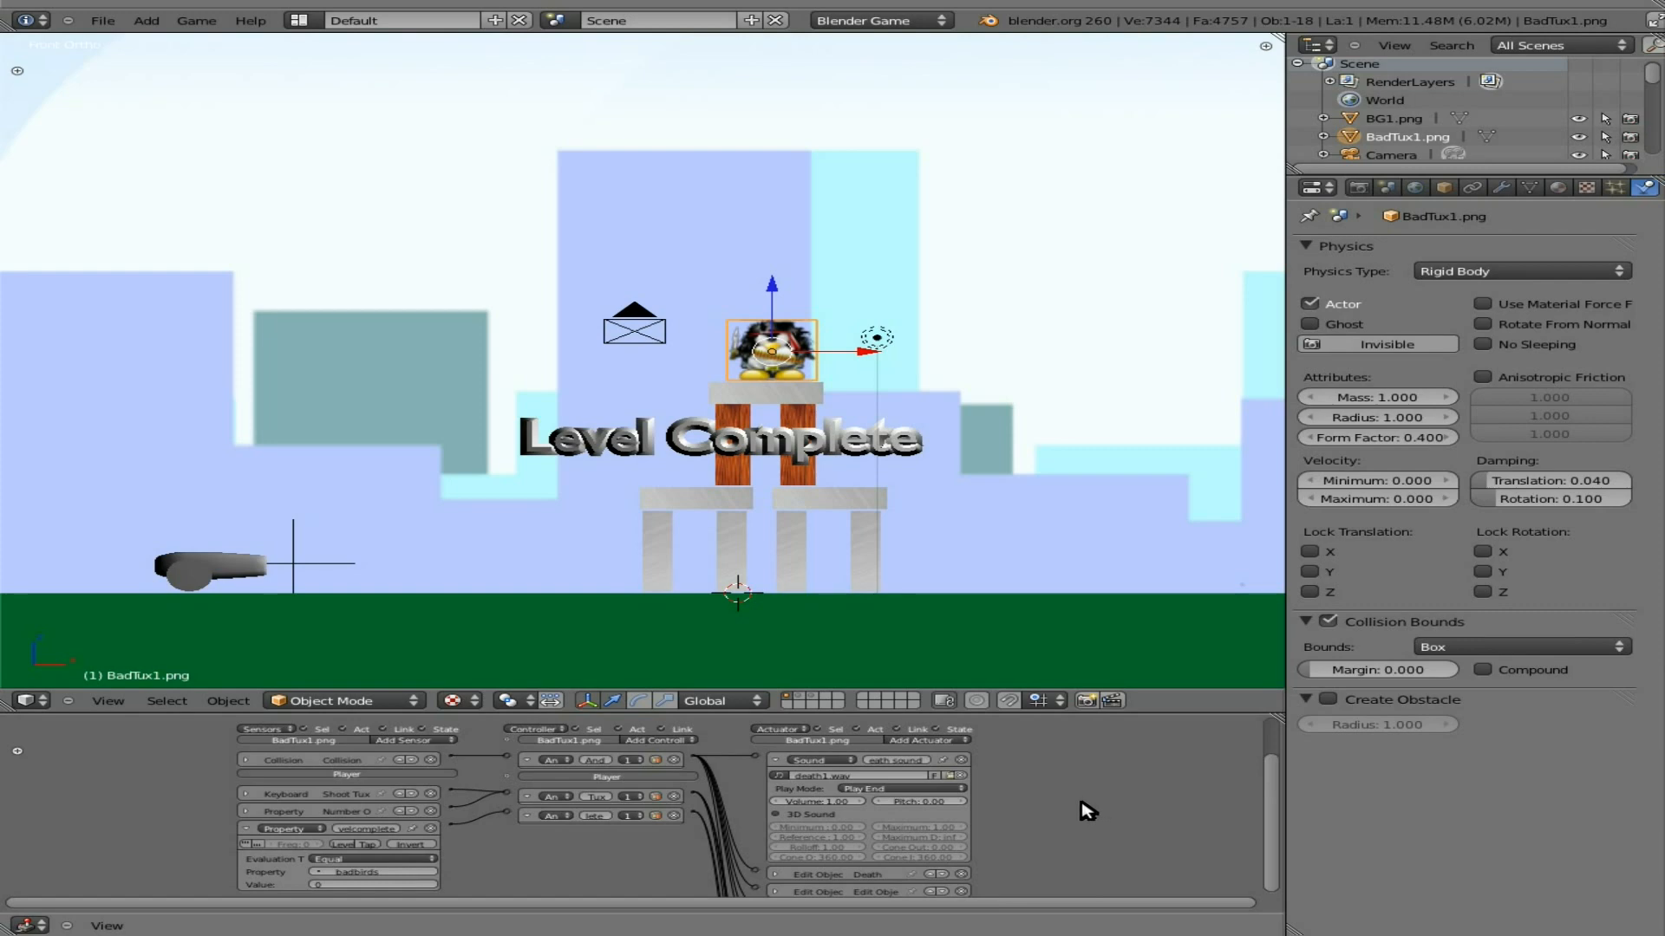
# Step: Check death1.wav in the file manager's sounds folder and close the folder window
pyautogui.moveTo(0, 167); pyautogui.dragTo(879, 170)
pyautogui.moveTo(1027, 321)
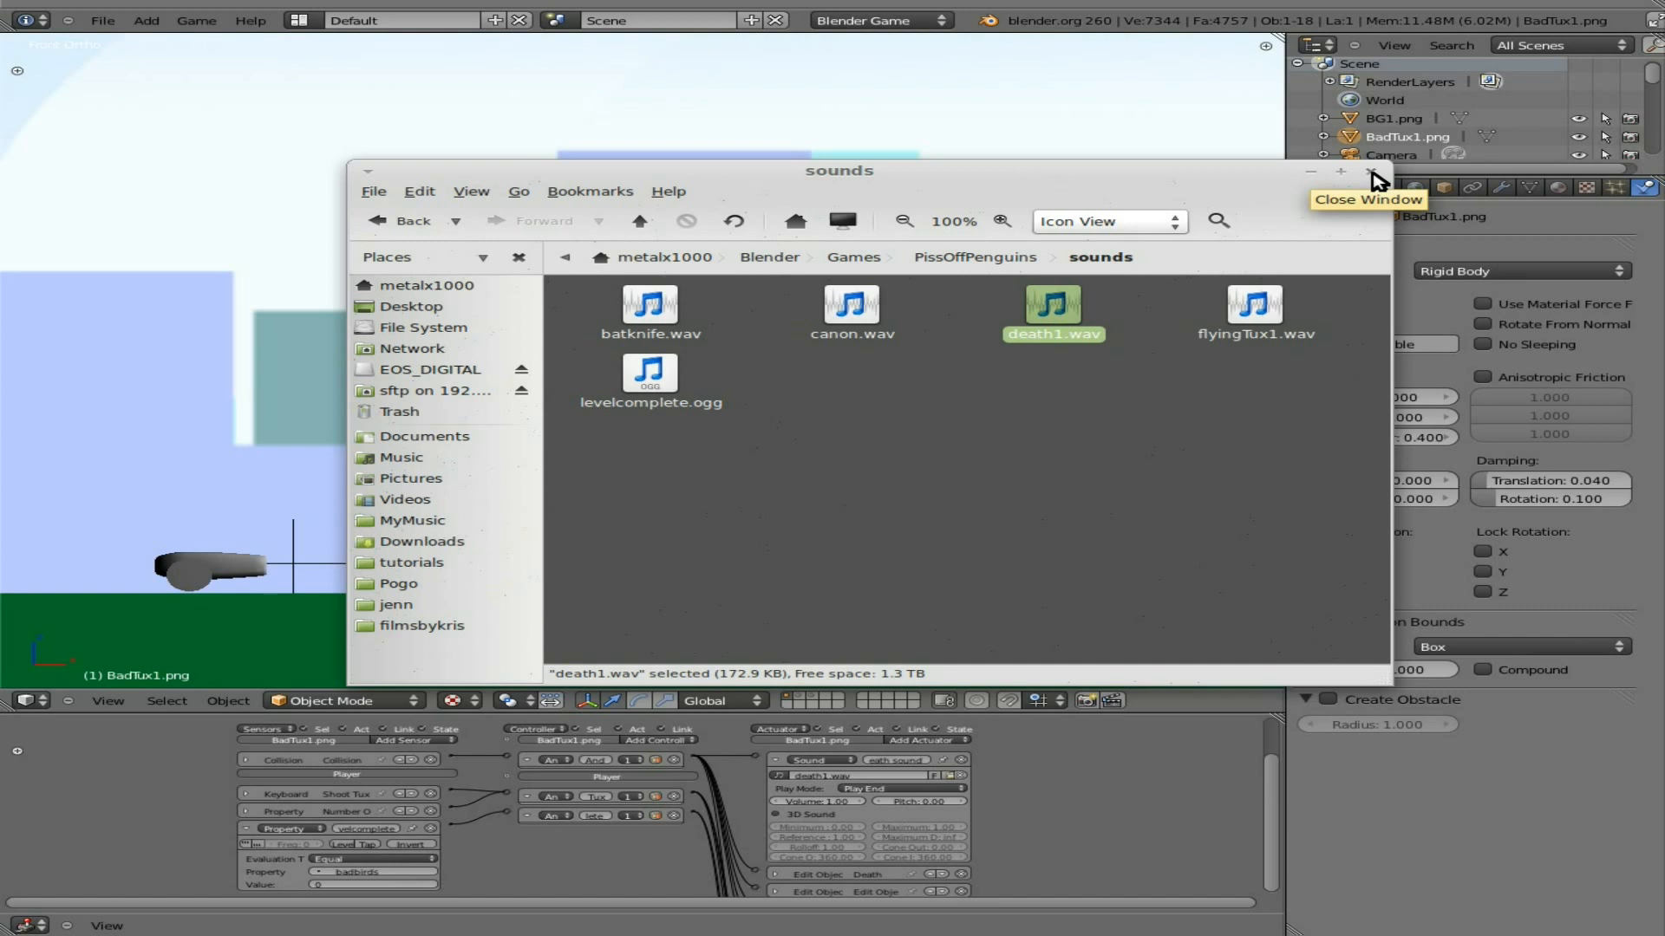
pyautogui.click(1372, 176)
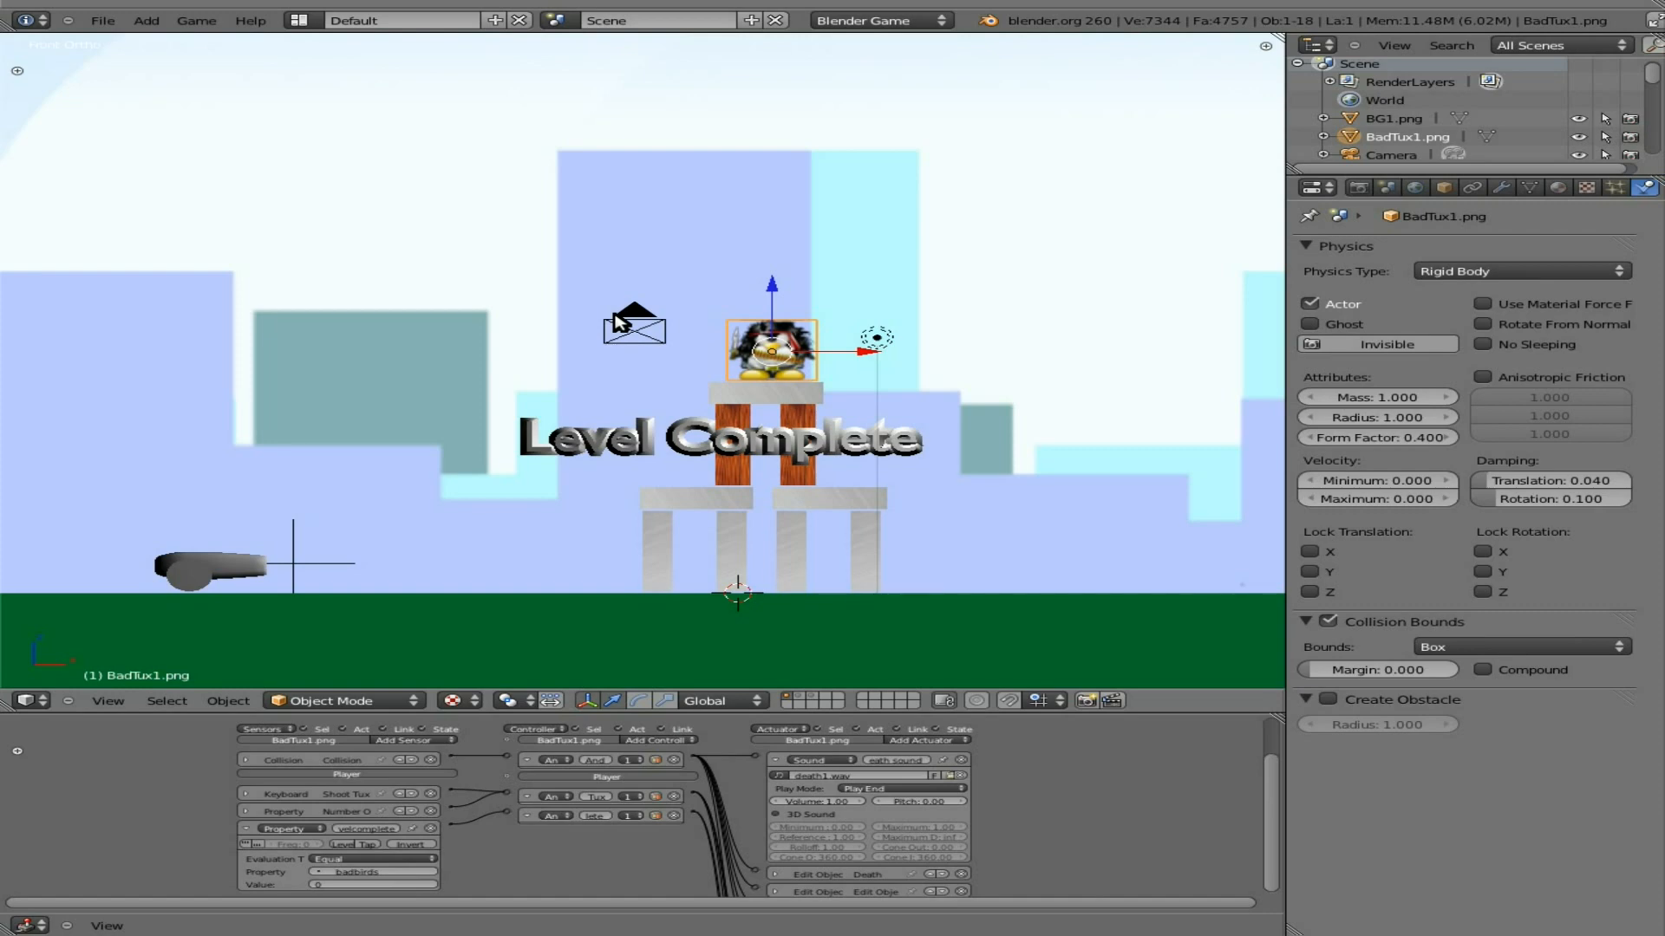
# Step: Examine the death sound actuator's sound file, play mode, volume and pitch settings up close
pyautogui.keyDown('ctrl'); pyautogui.scroll(-2, 1029, 824); pyautogui.keyUp('ctrl')
pyautogui.scroll(3, 929, 821)
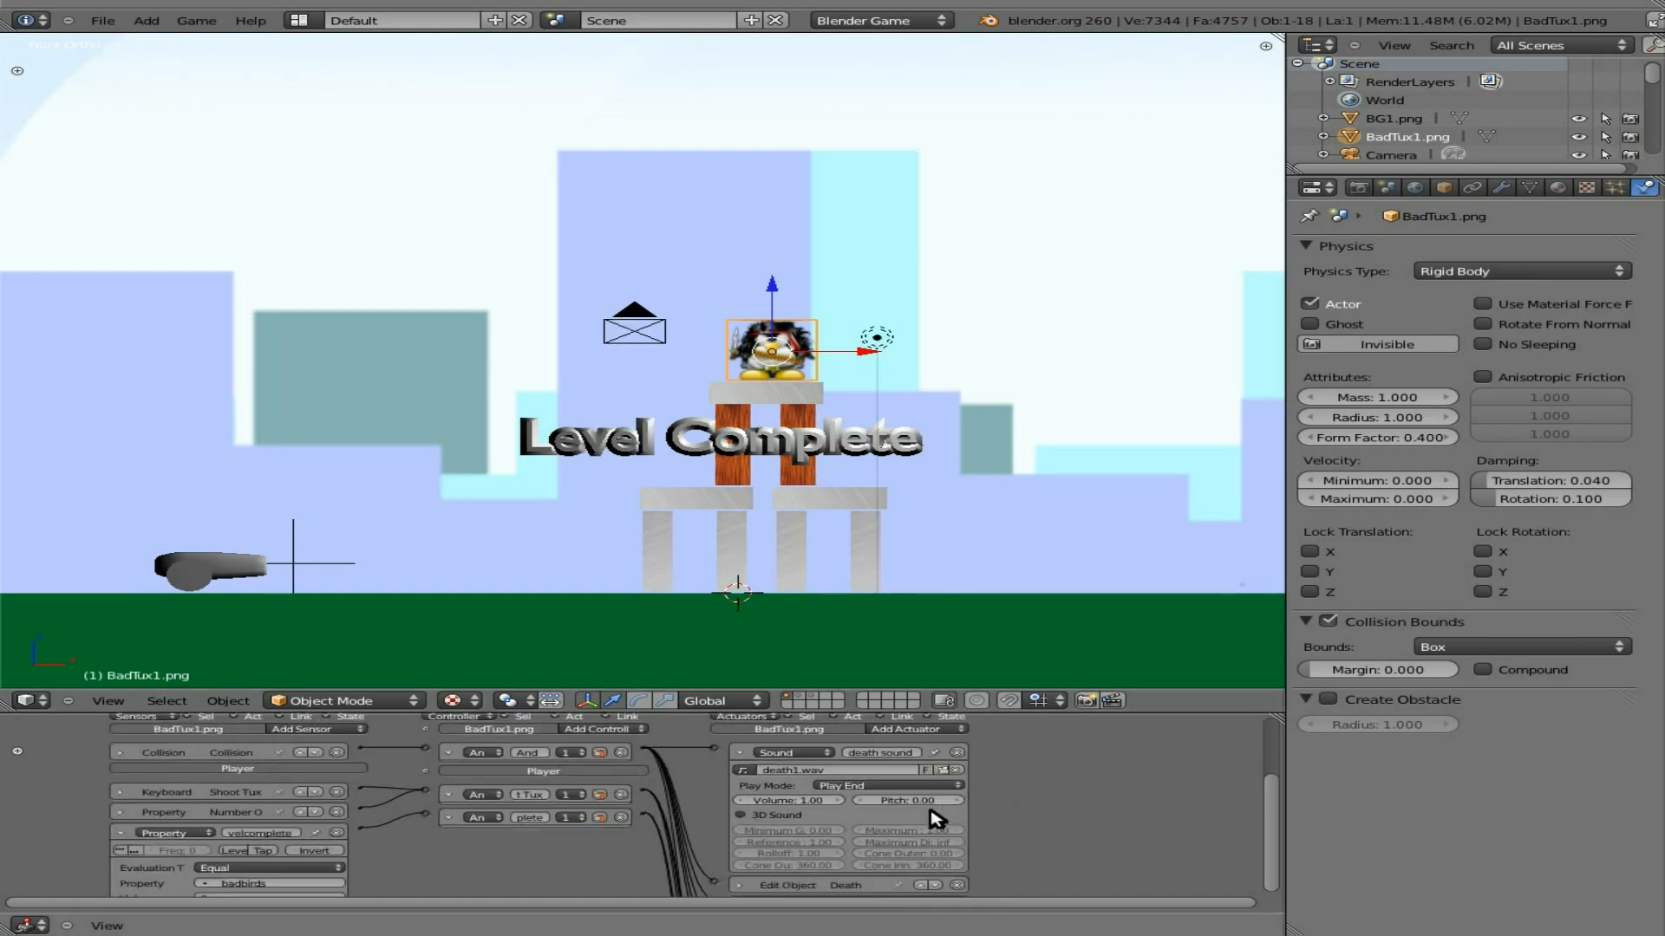
pyautogui.scroll(2, 934, 817)
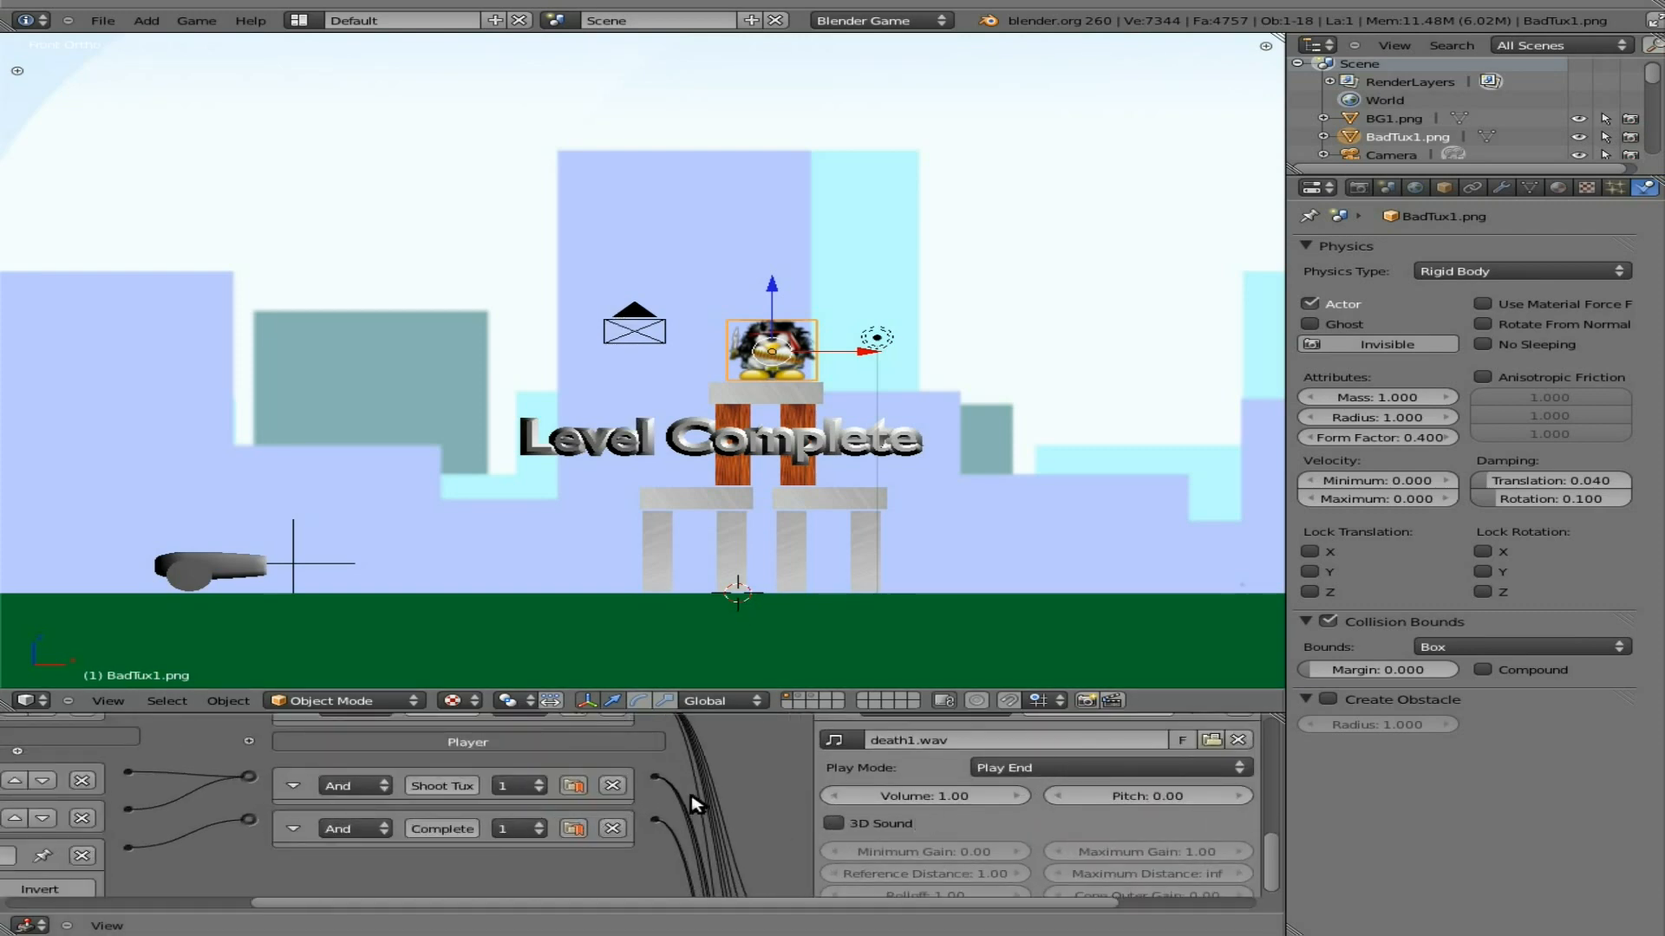
pyautogui.moveTo(682, 753); pyautogui.dragTo(678, 807, button='middle')
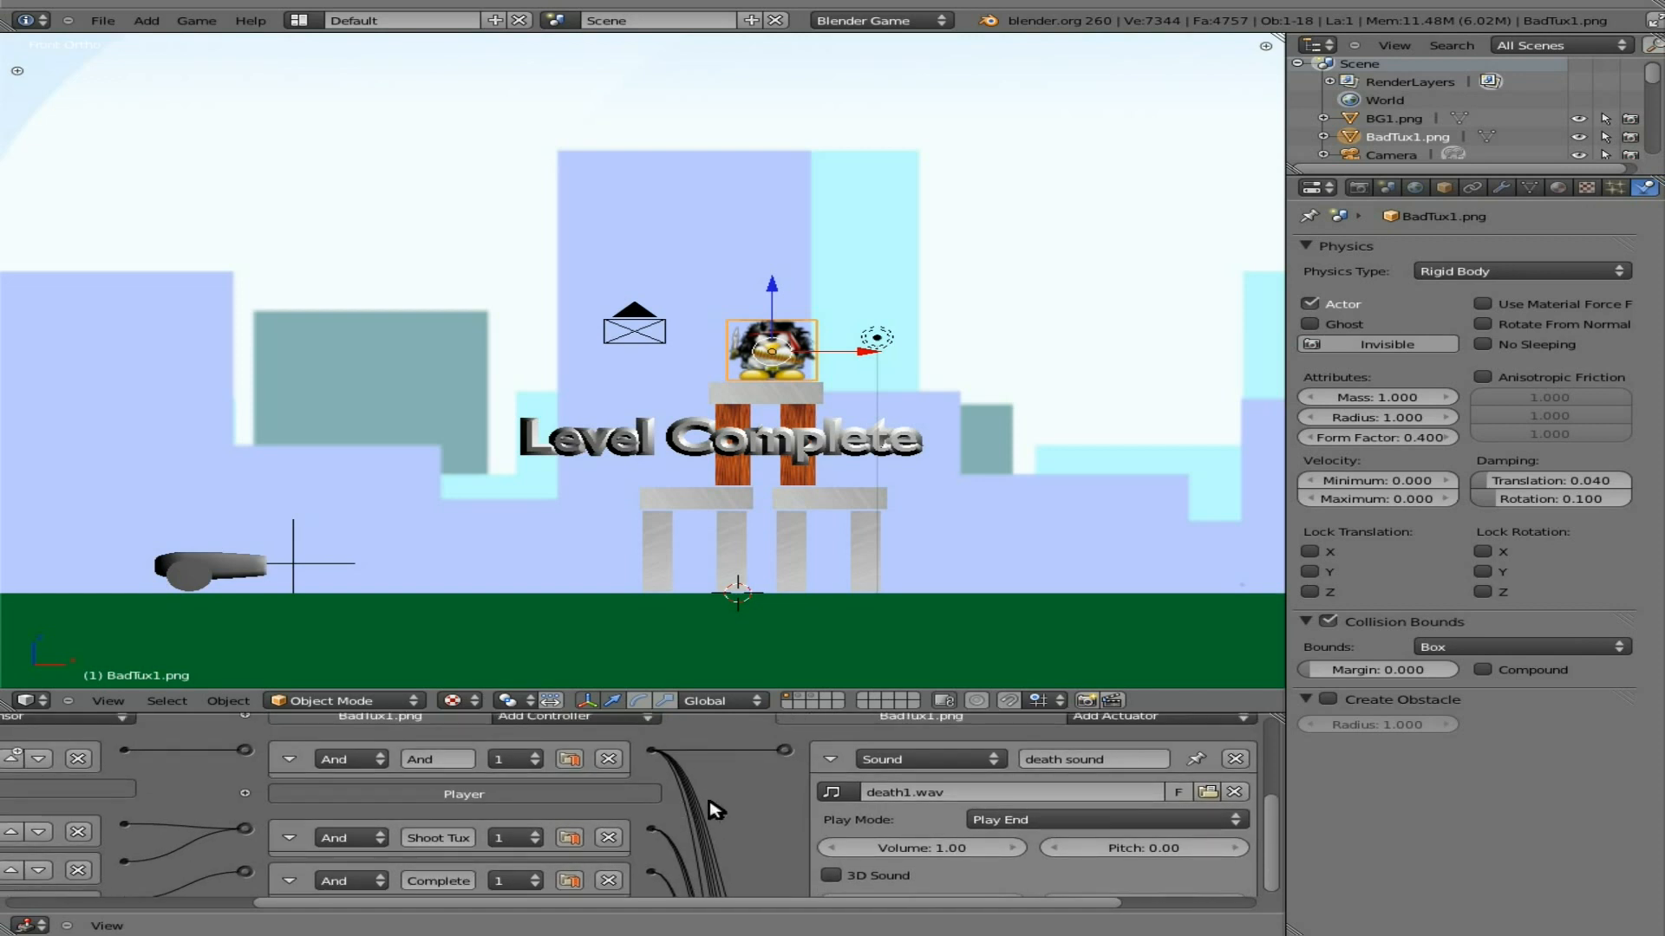
pyautogui.click(1181, 792)
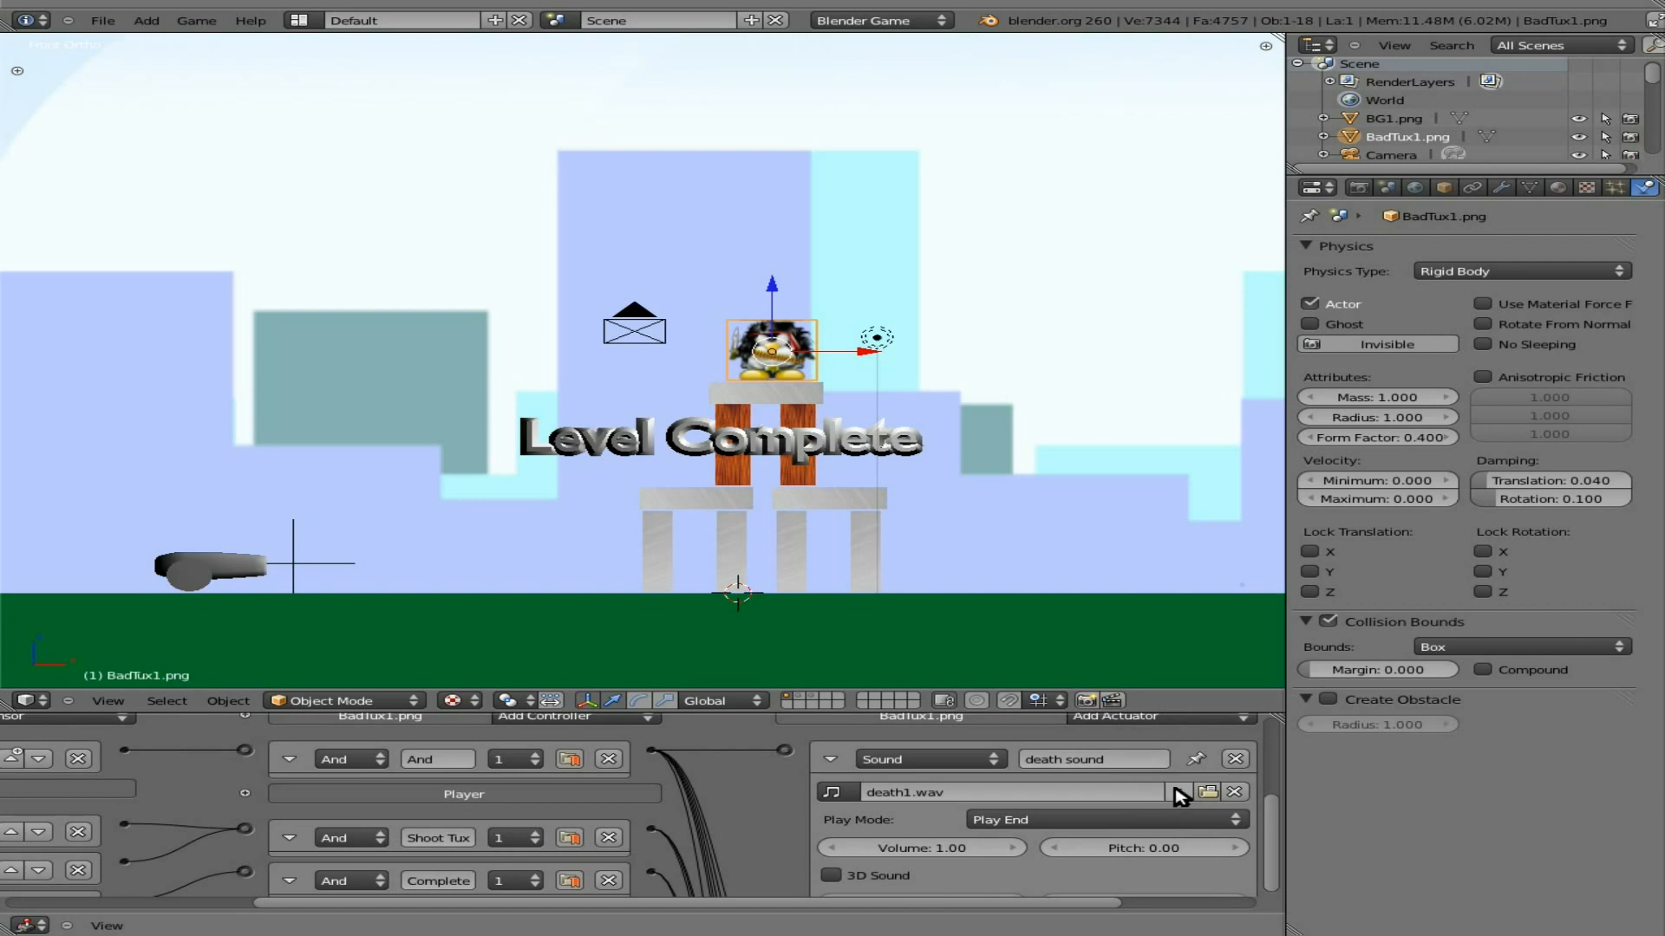
pyautogui.click(1178, 792)
pyautogui.moveTo(782, 848); pyautogui.dragTo(697, 834, button='middle')
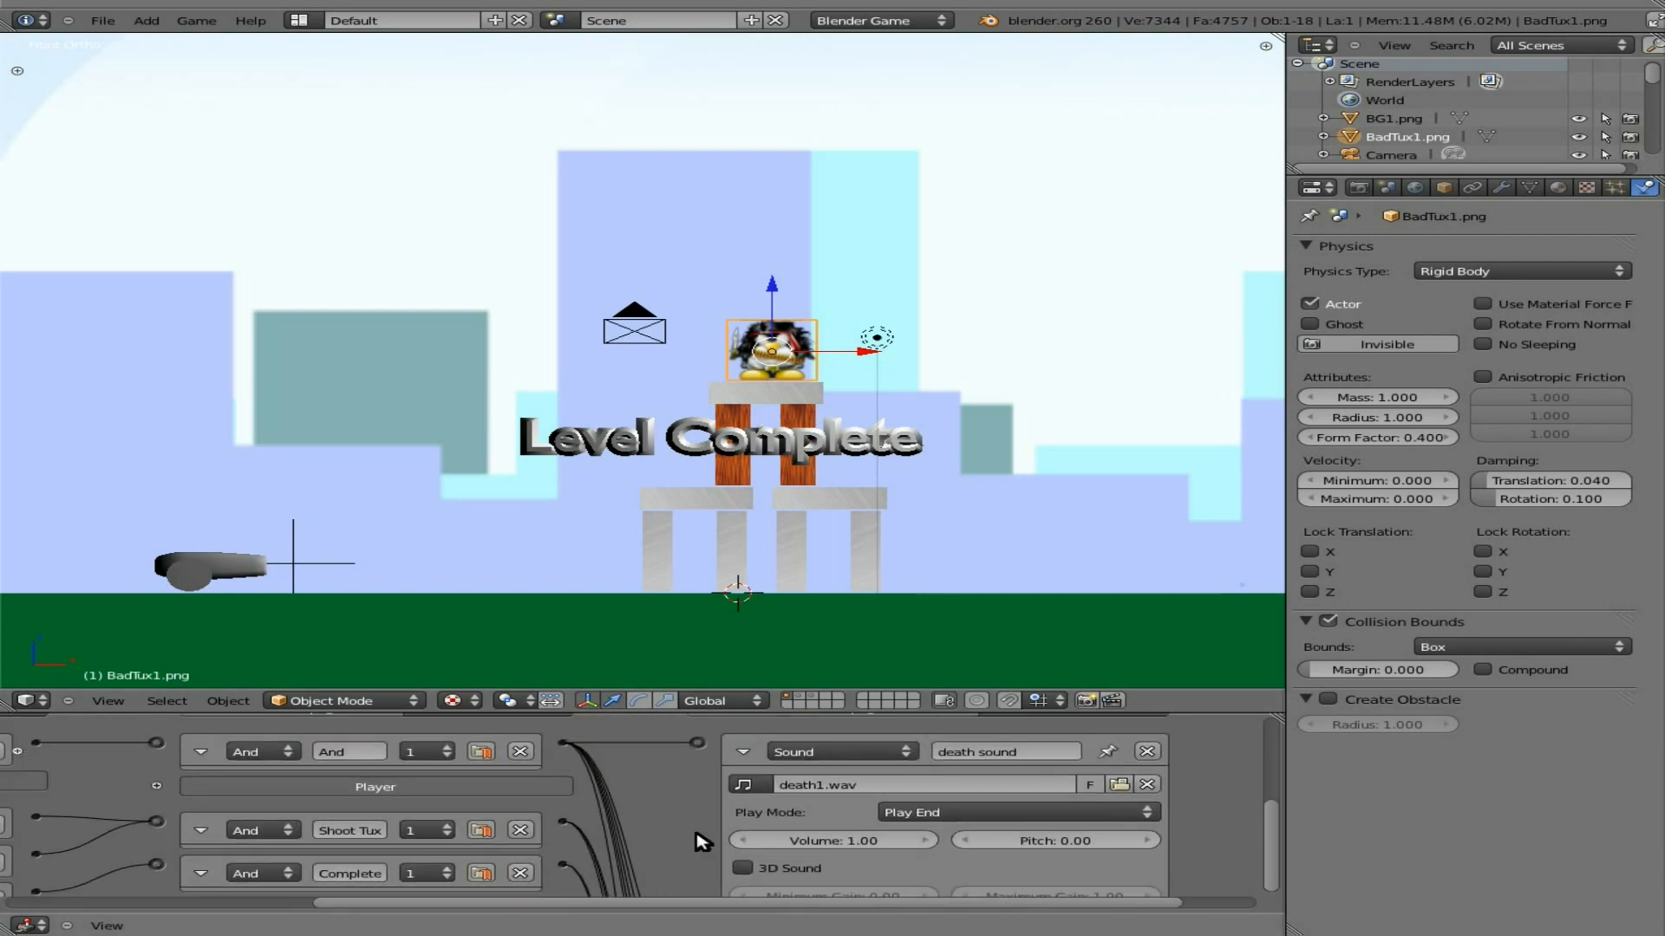
# Step: Play-test the level by firing the cannon at the enemy penguin, and stop the game
pyautogui.press('p')
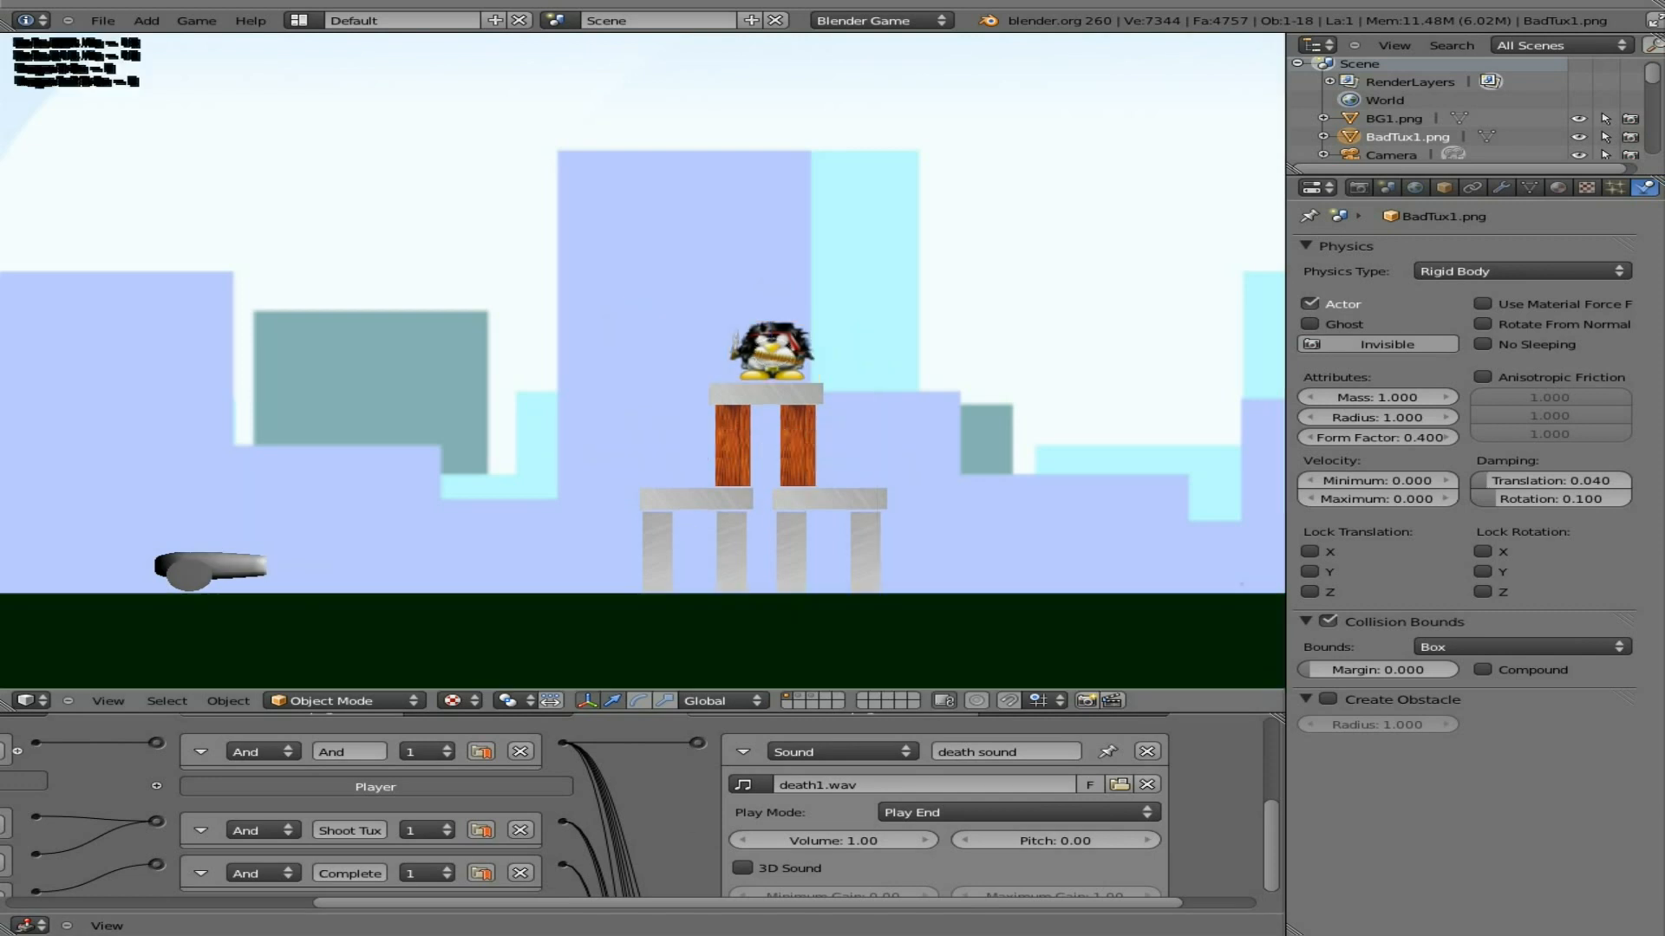
pyautogui.press('space')
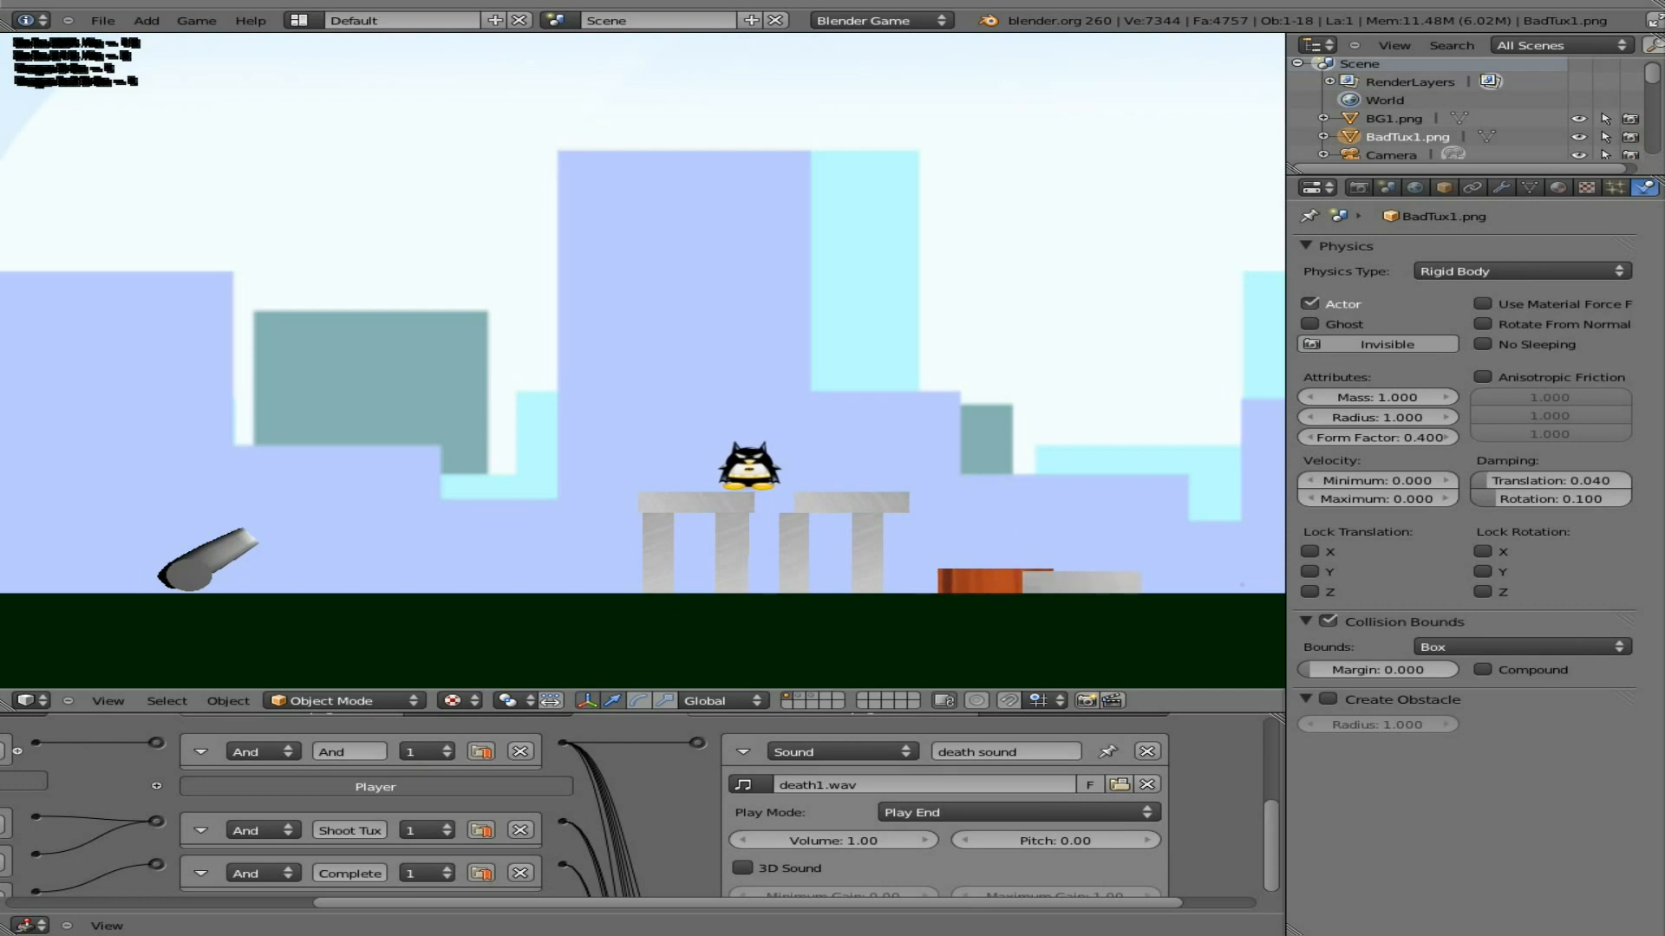
pyautogui.press('Escape')
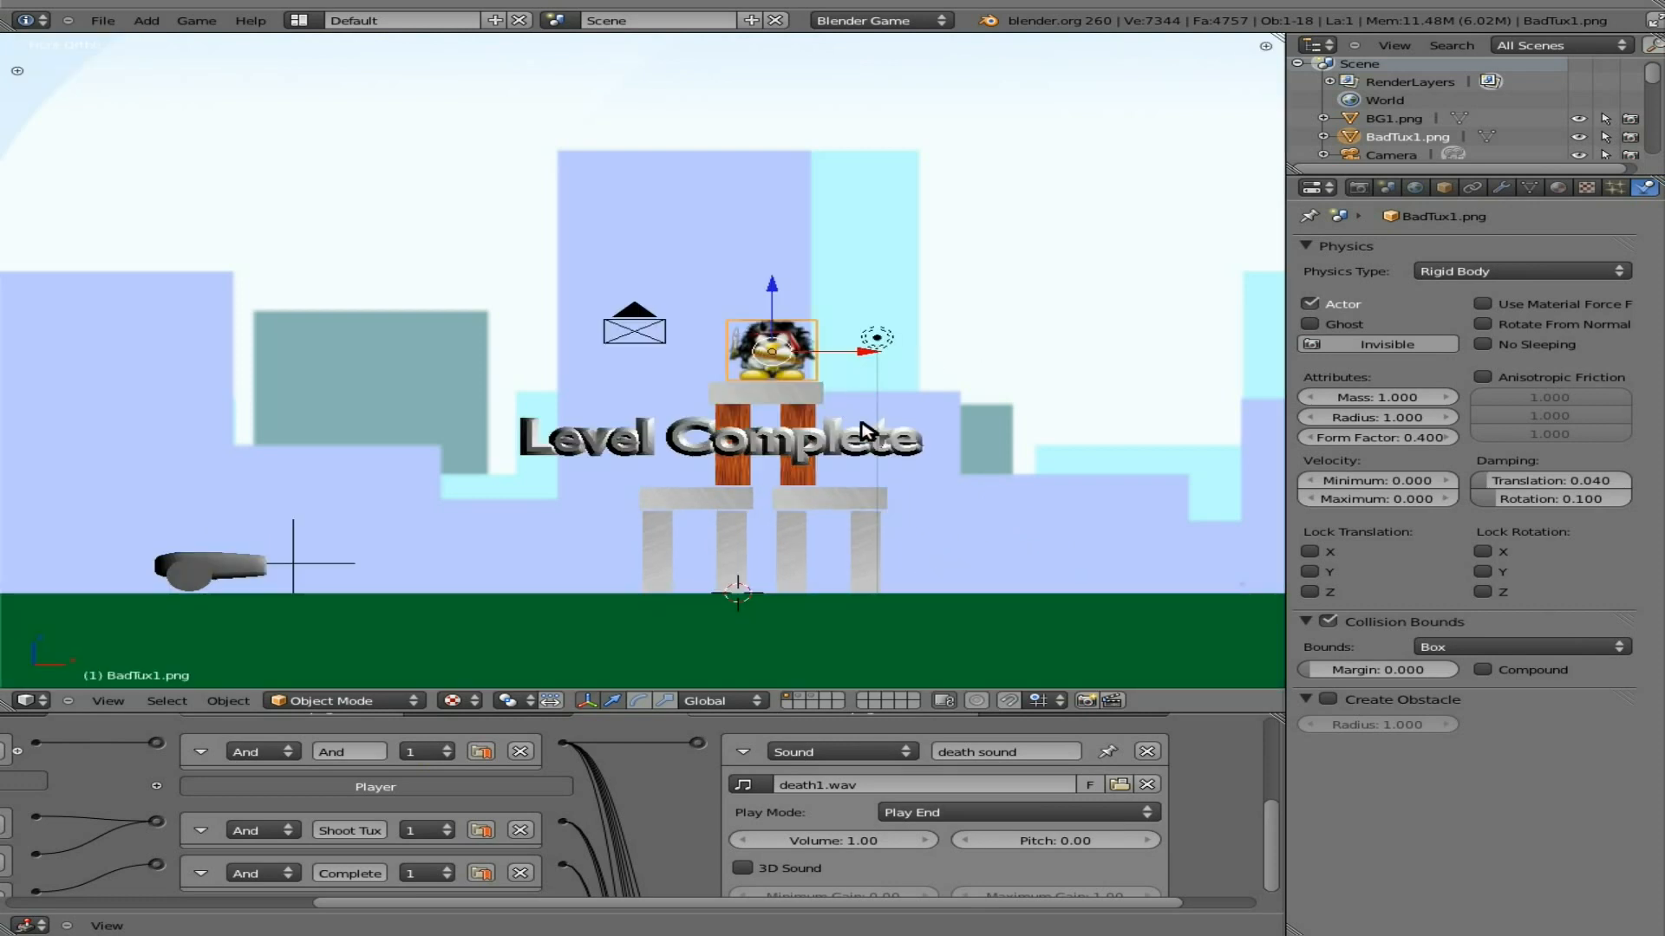
# Step: Duplicate the enemy penguin four times, placing copies on both lower platforms and on the ground at either side of the tower
pyautogui.hotkey('shift', 'd')
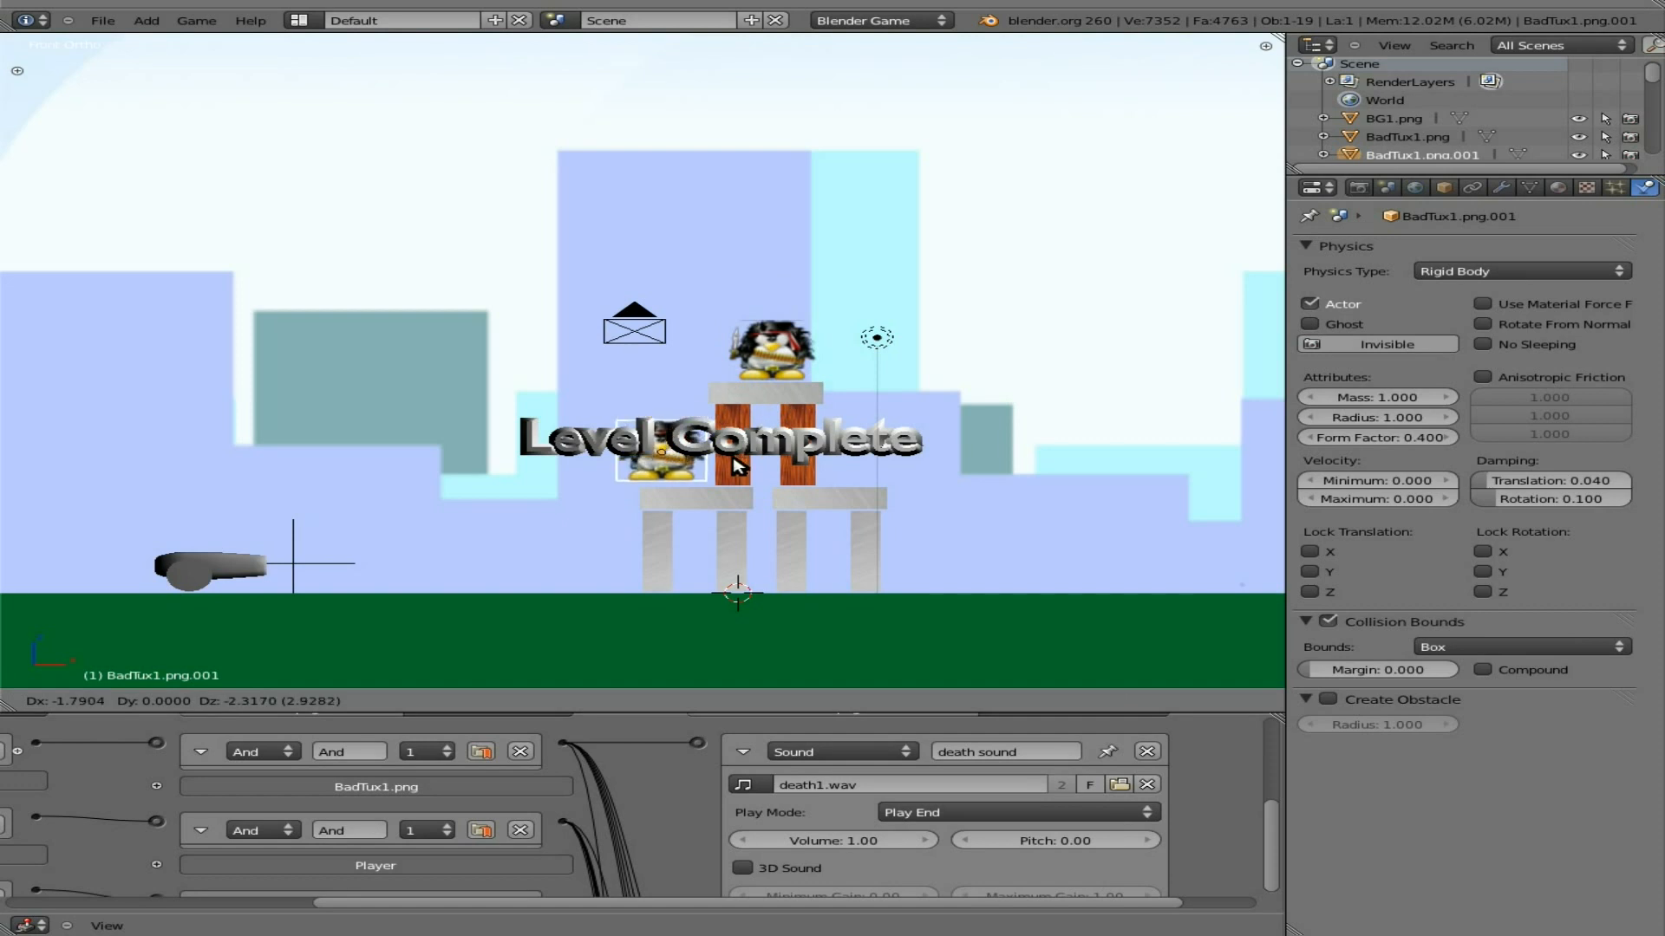
pyautogui.click(737, 466)
pyautogui.hotkey('shift', 'd')
pyautogui.click(639, 576)
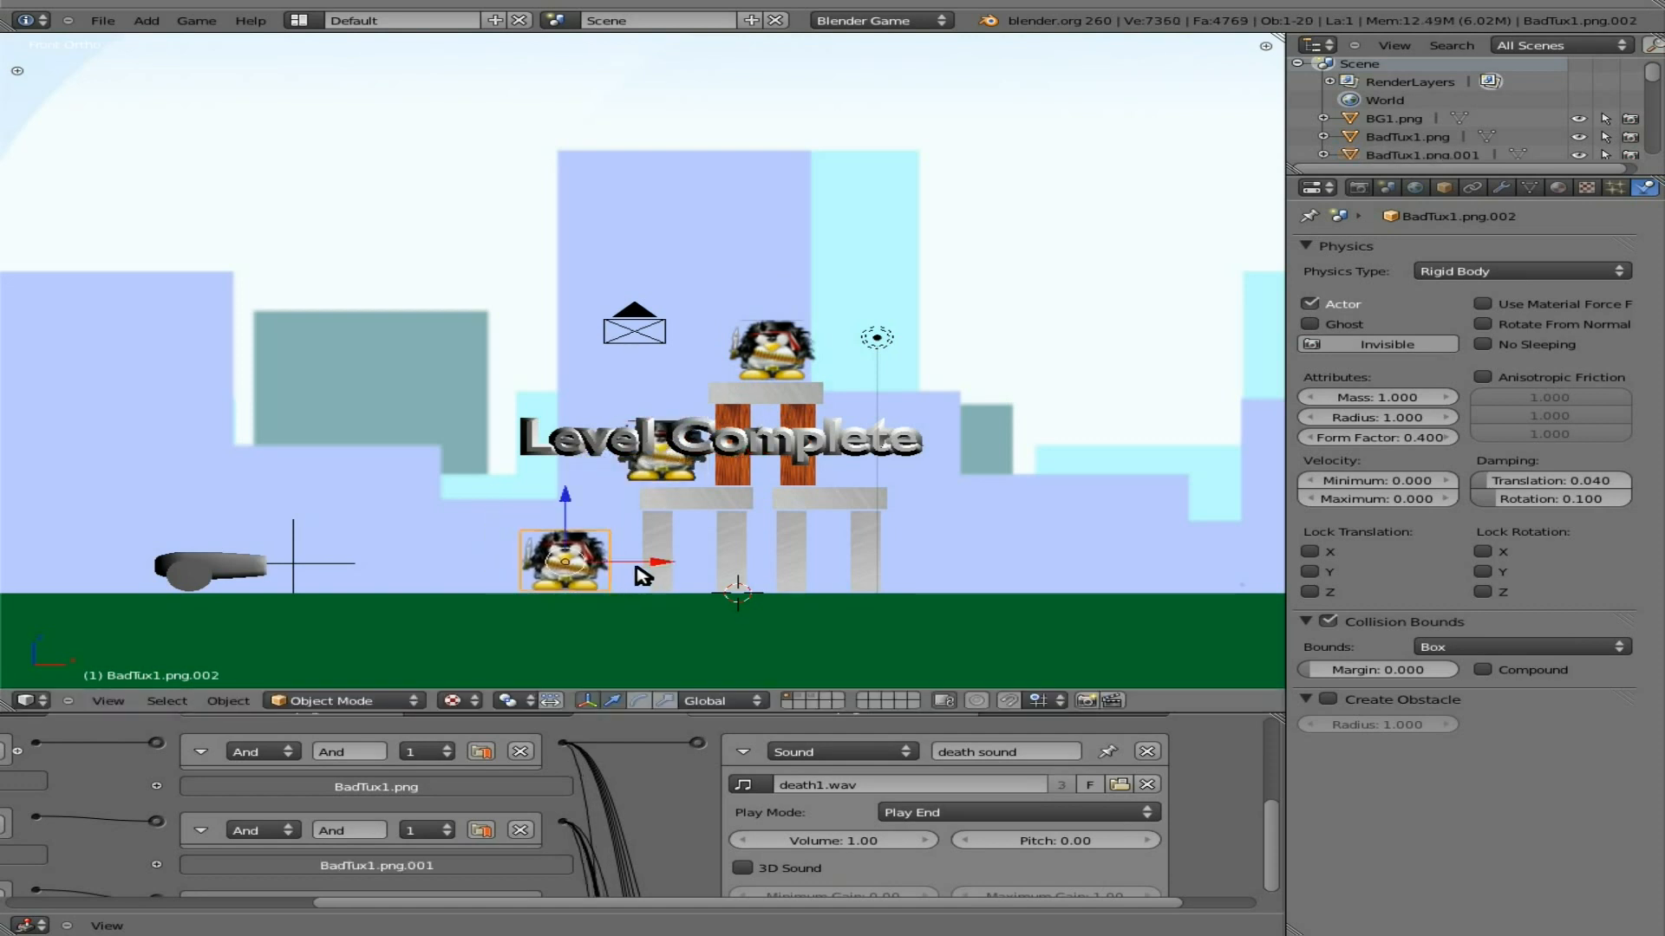
pyautogui.hotkey('shift', 'd')
pyautogui.click(1110, 498)
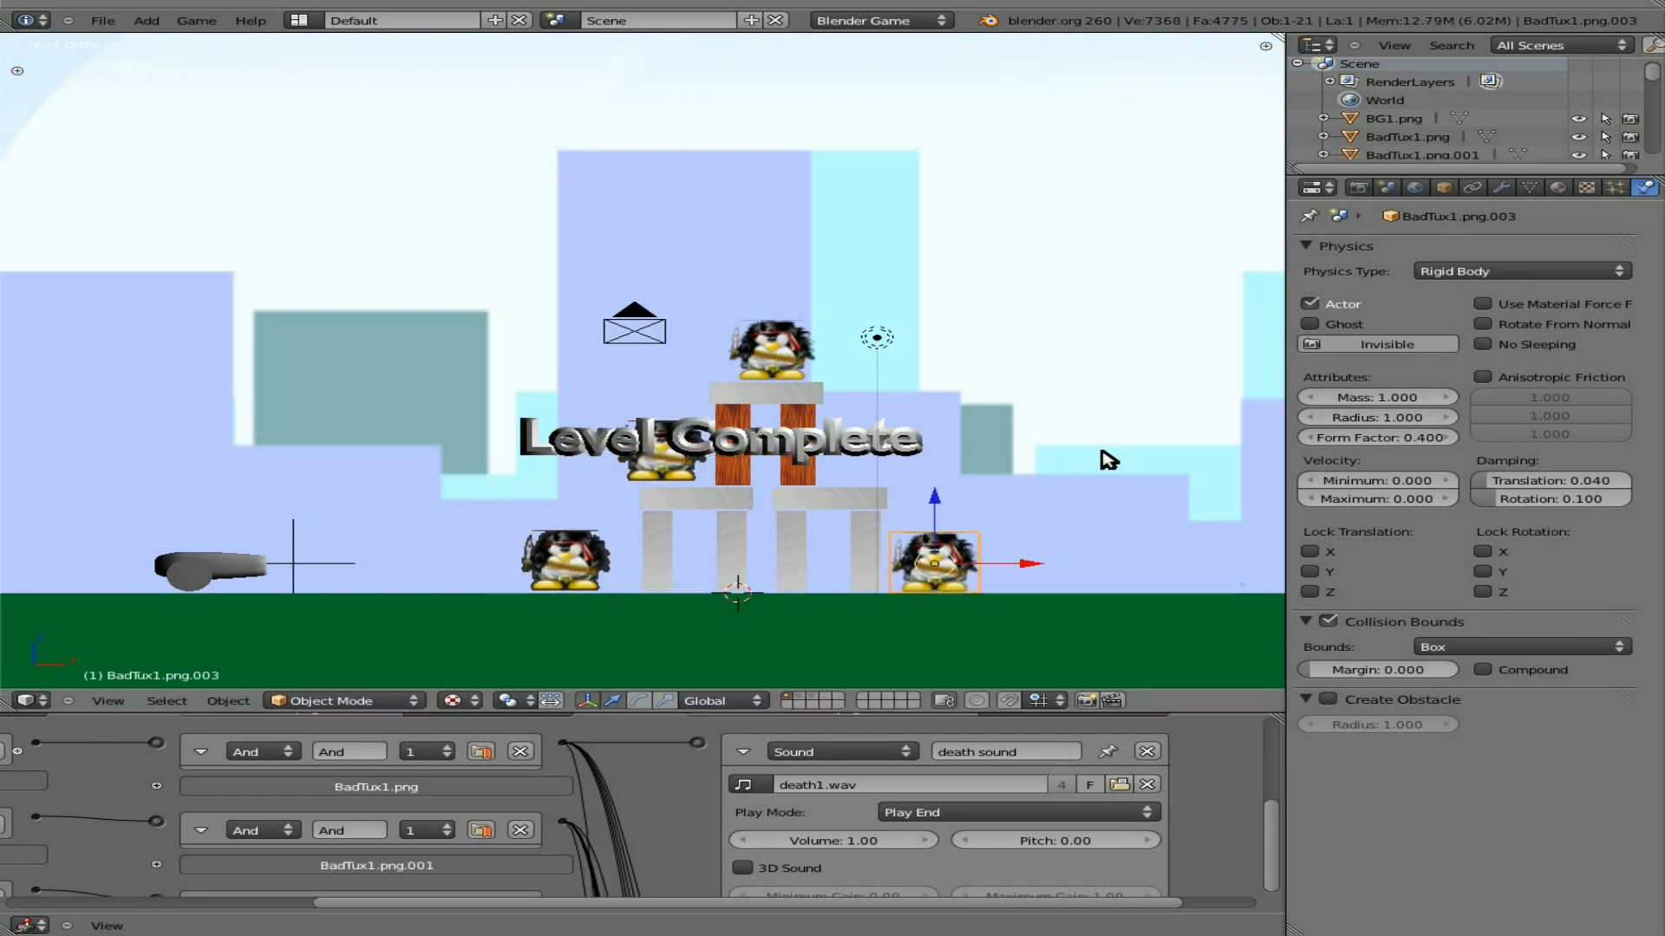
pyautogui.hotkey('shift', 'd')
pyautogui.click(1047, 343)
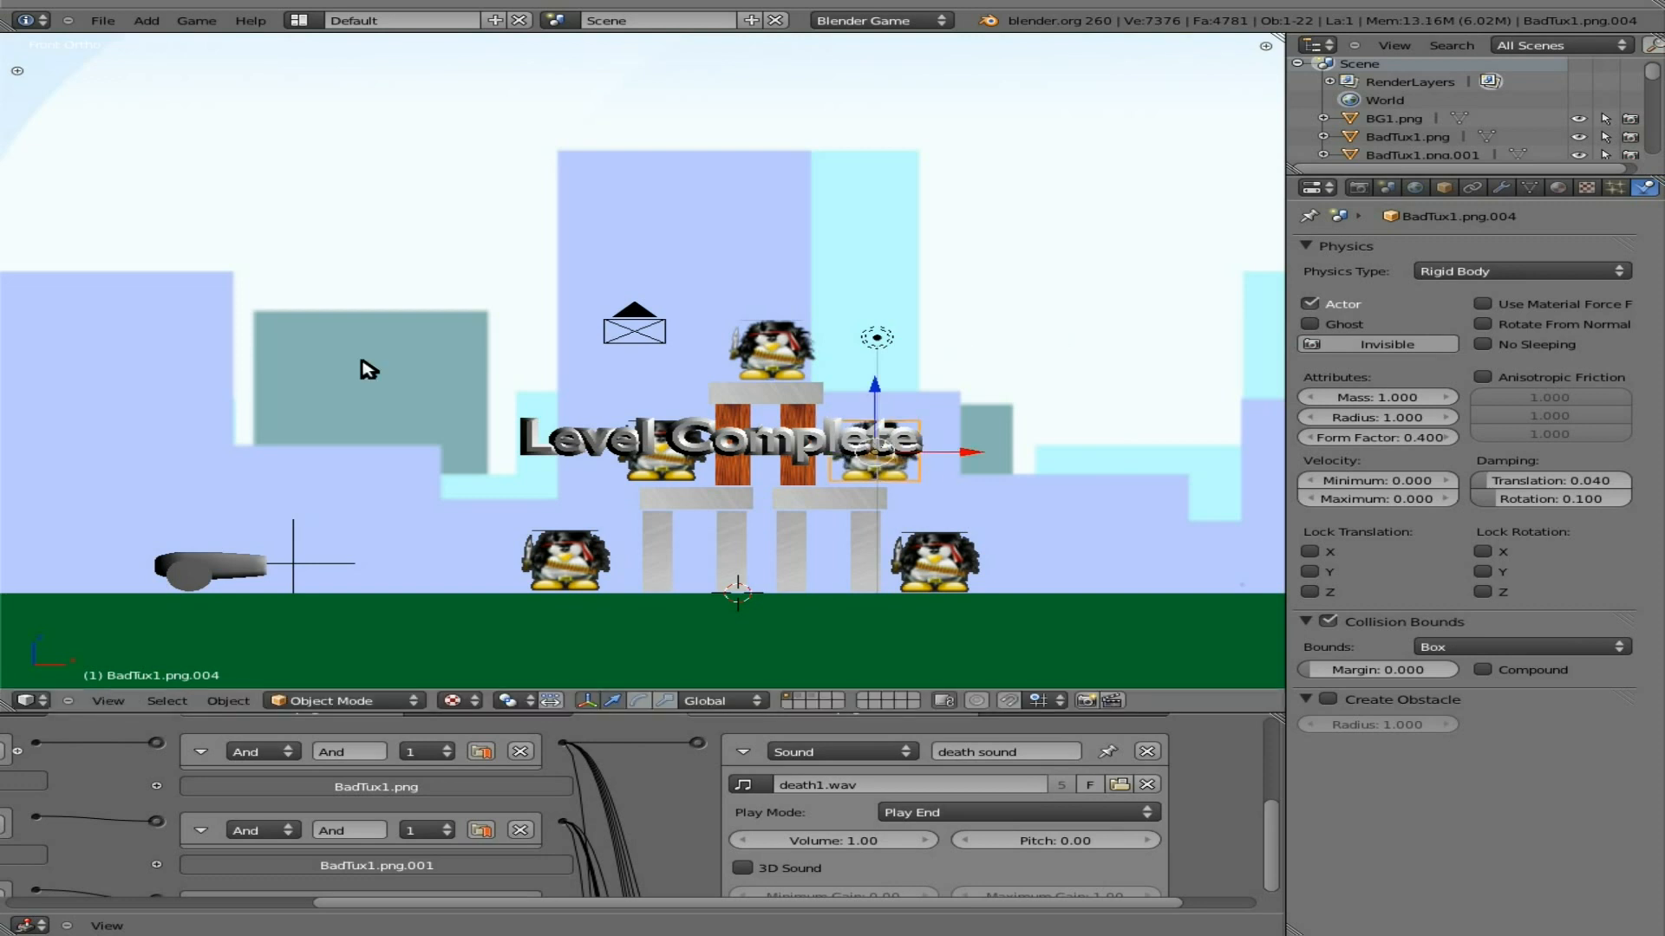
# Step: Play-test the level with five enemy penguins, firing the cannon at different angles, and stop the game
pyautogui.press('p')
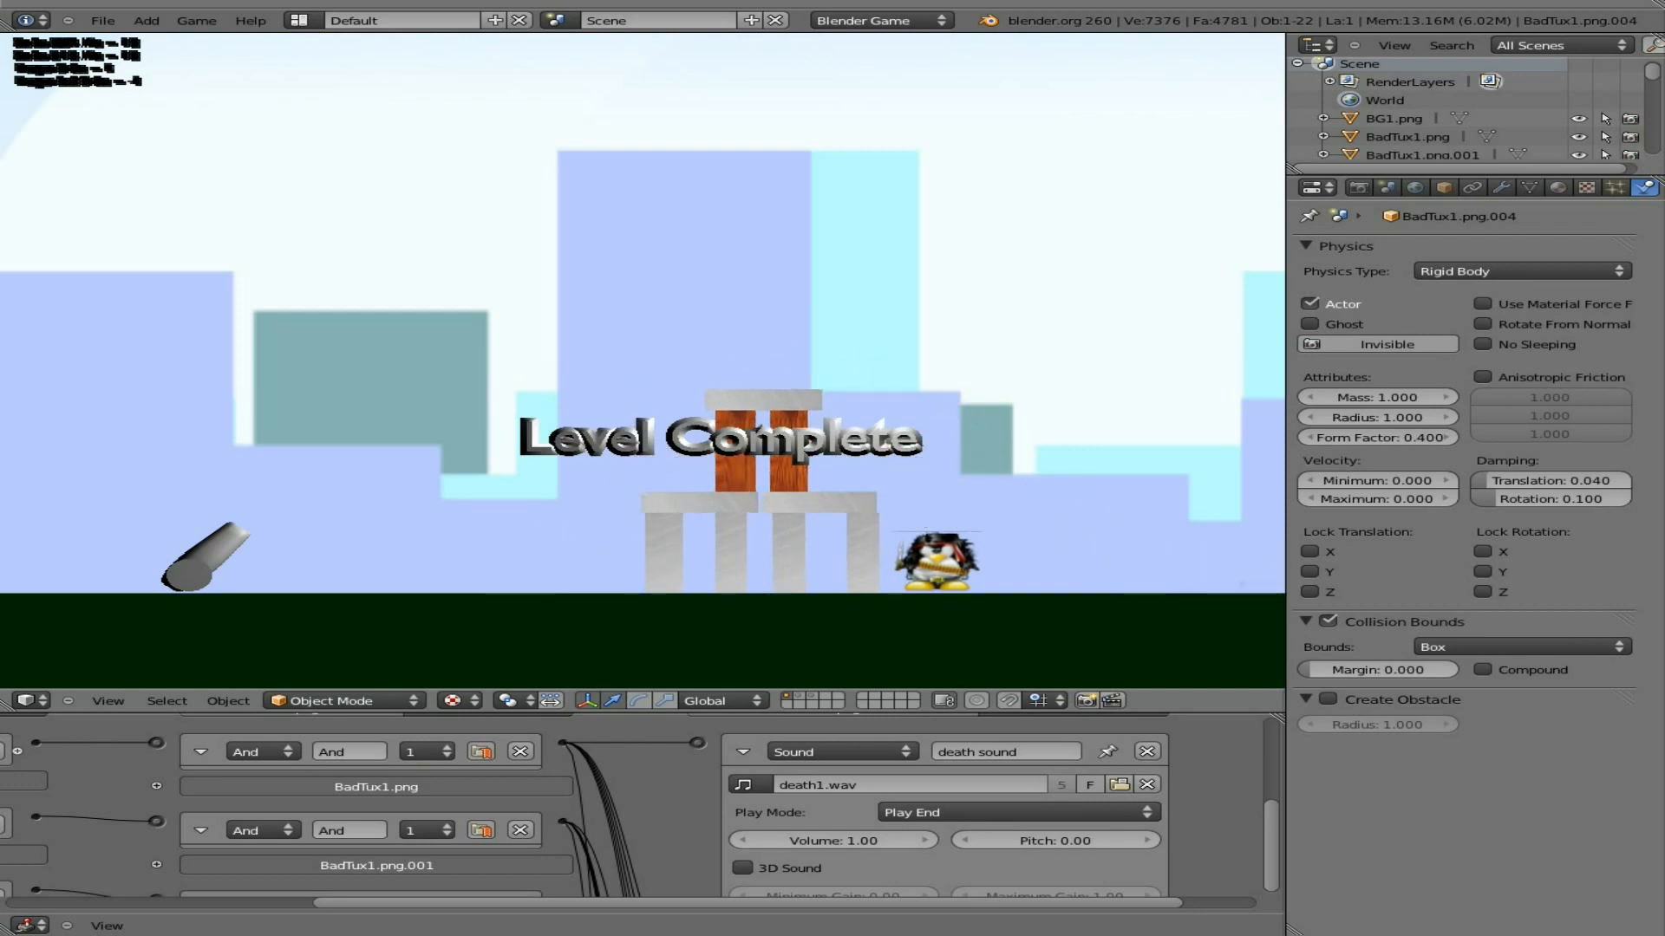
pyautogui.press('Down')
pyautogui.press('space')
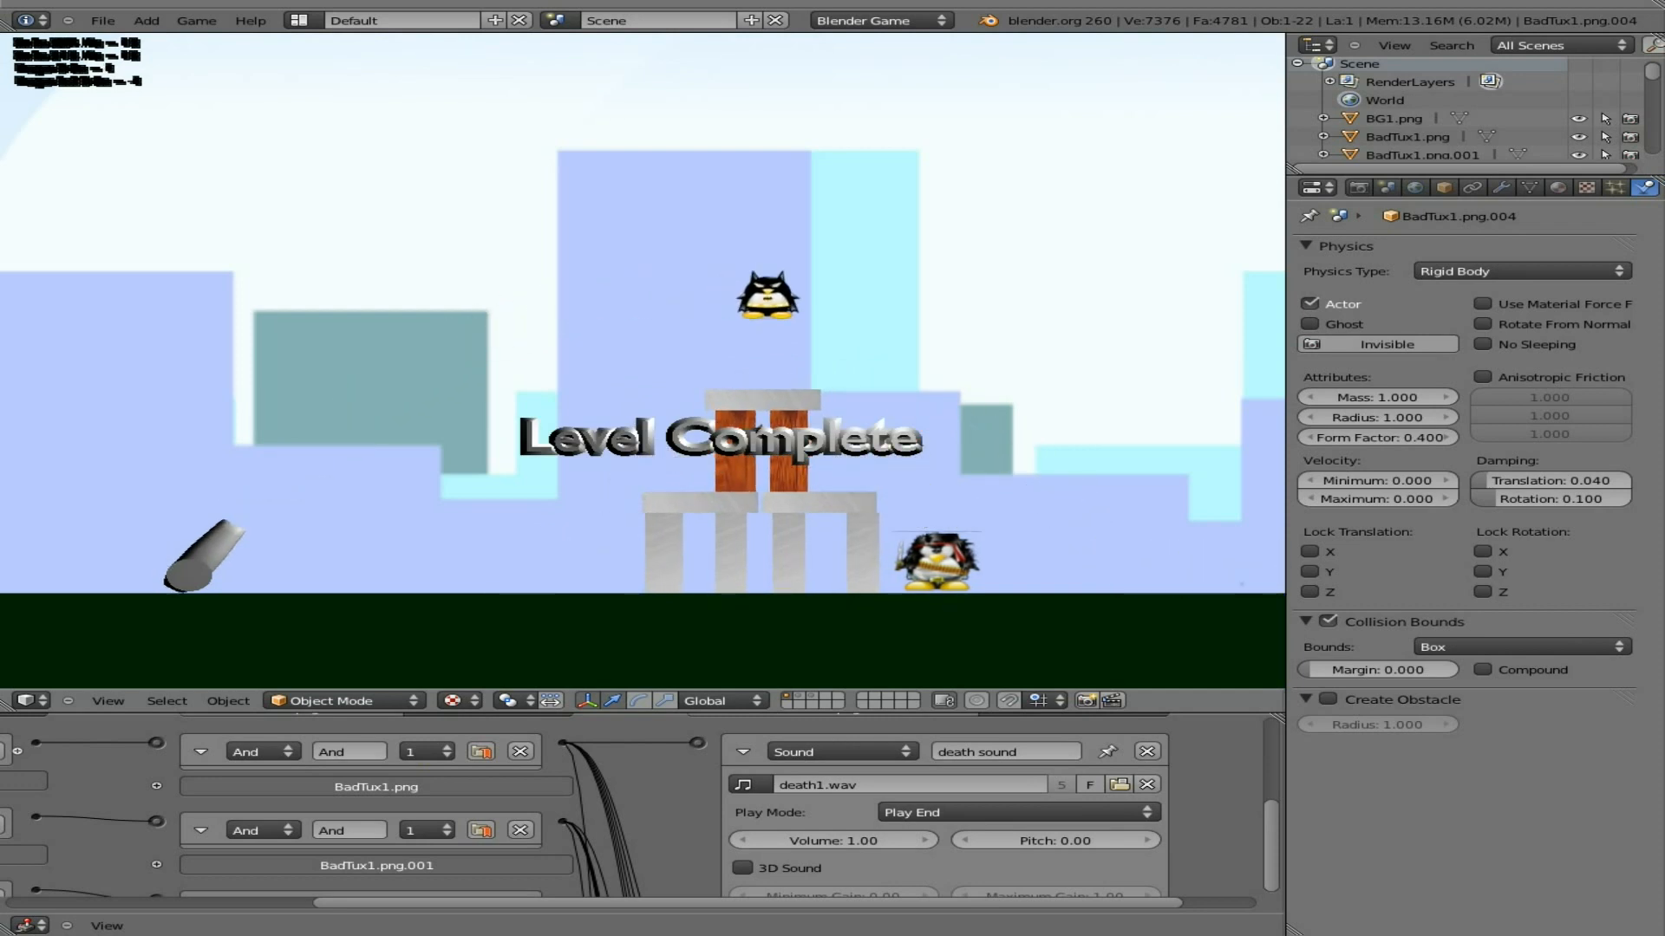
pyautogui.press('space')
pyautogui.press('Down')
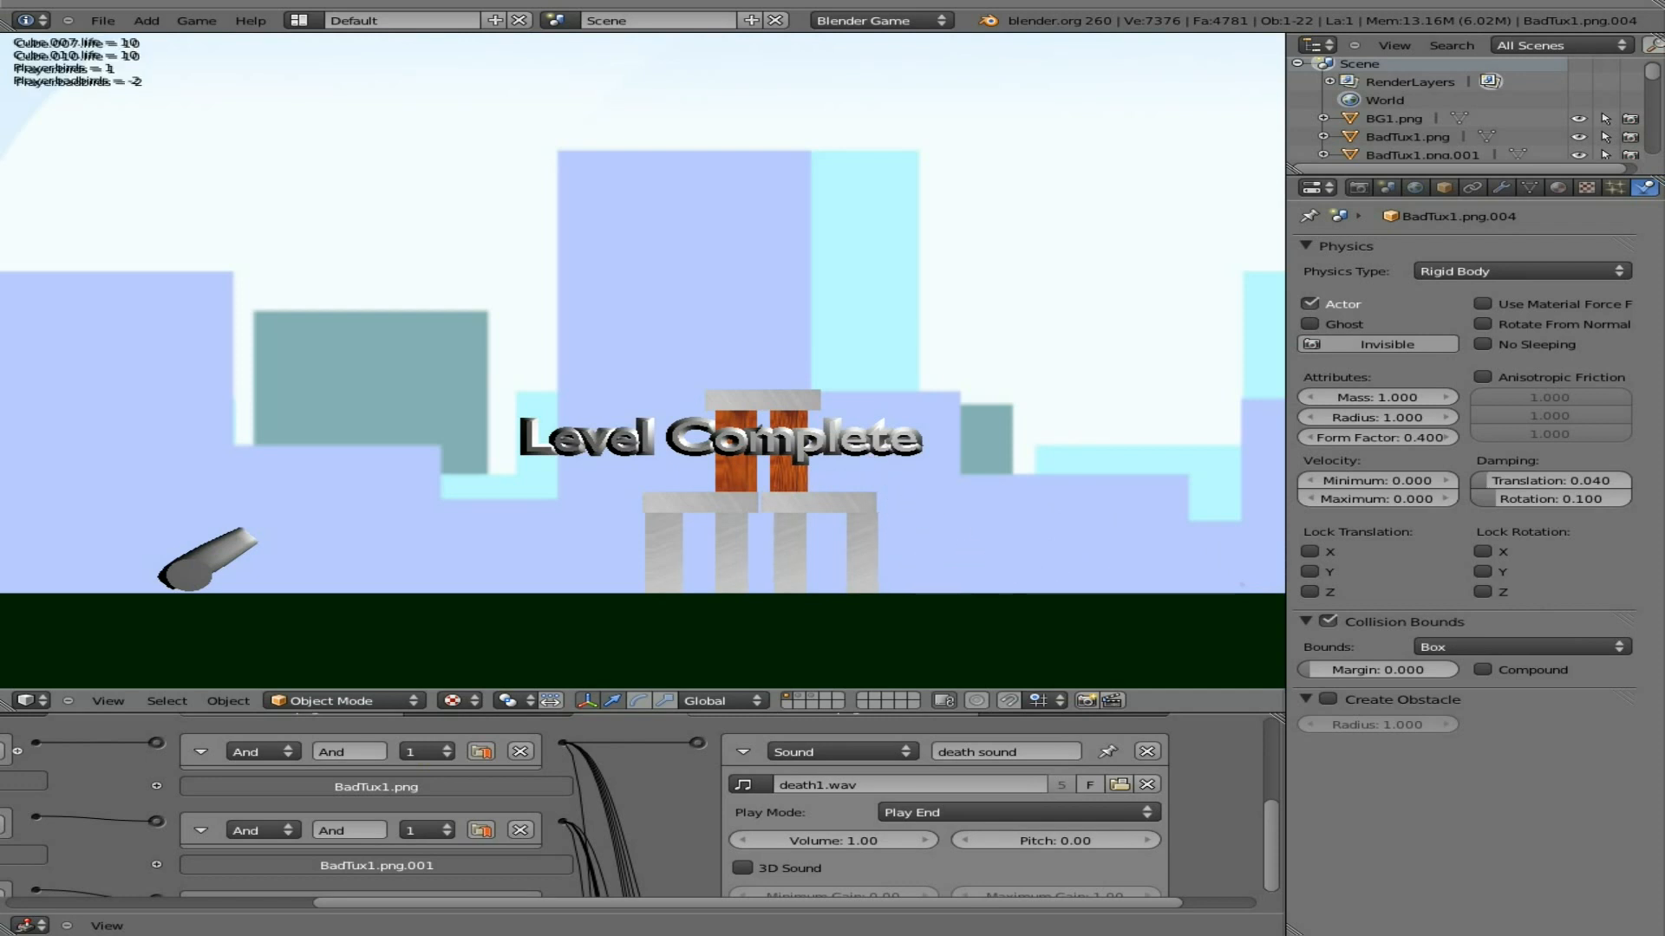
pyautogui.press('Escape')
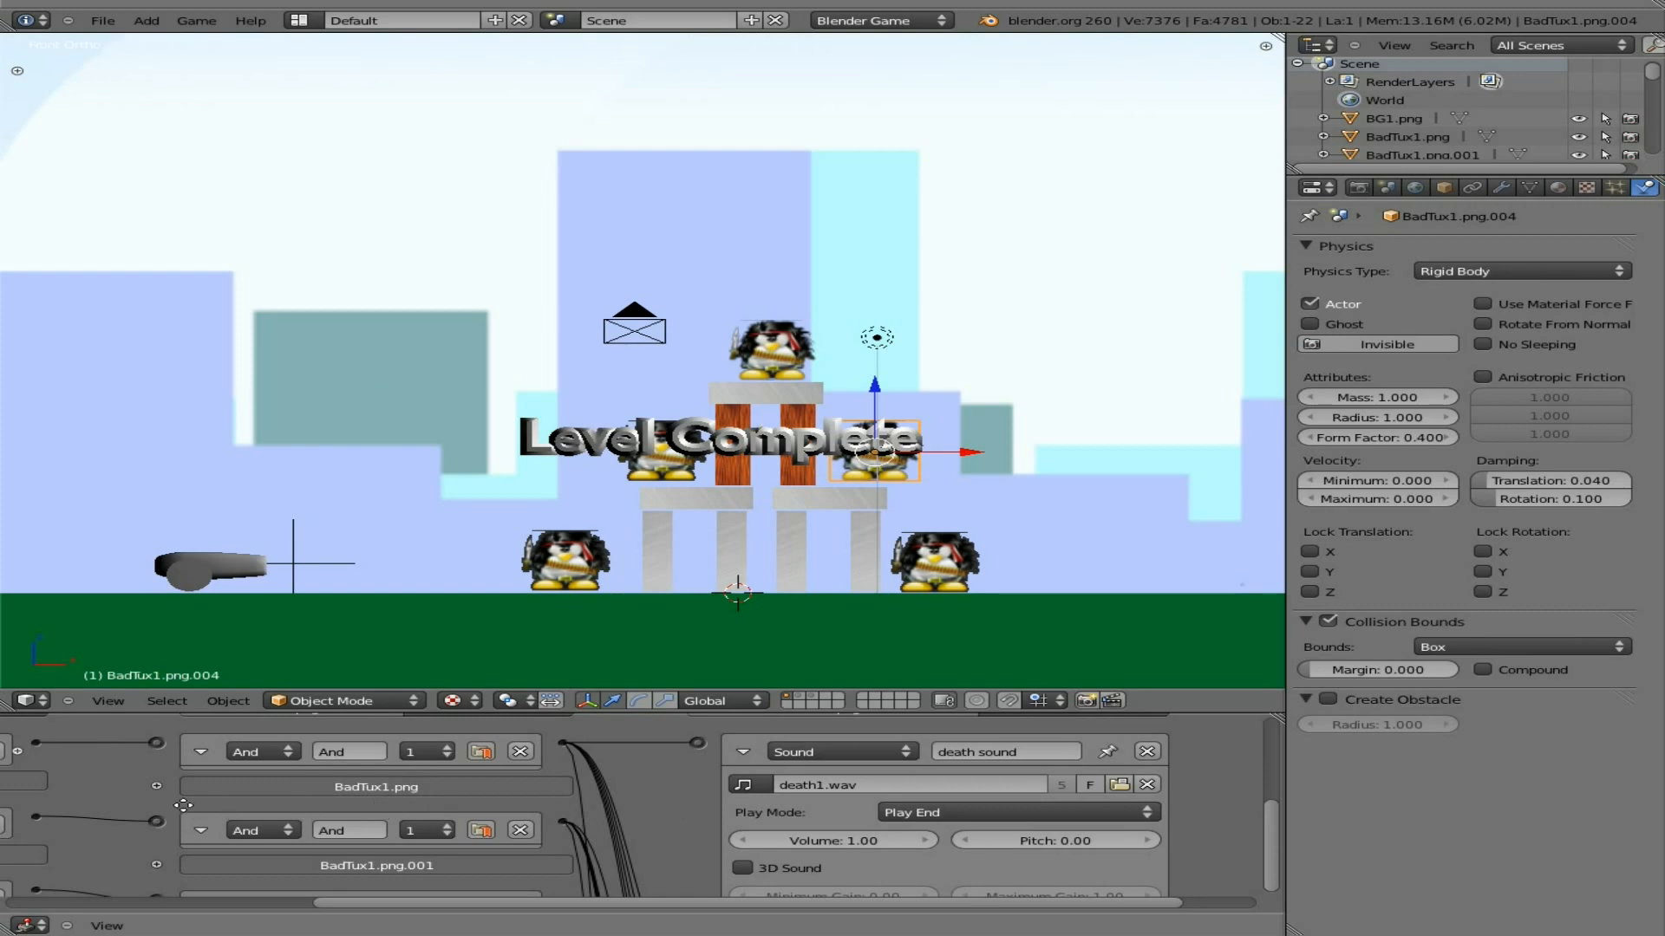
# Step: Set the Player object's badbirds game property to 5
pyautogui.moveTo(219, 812); pyautogui.dragTo(672, 845, button='middle')
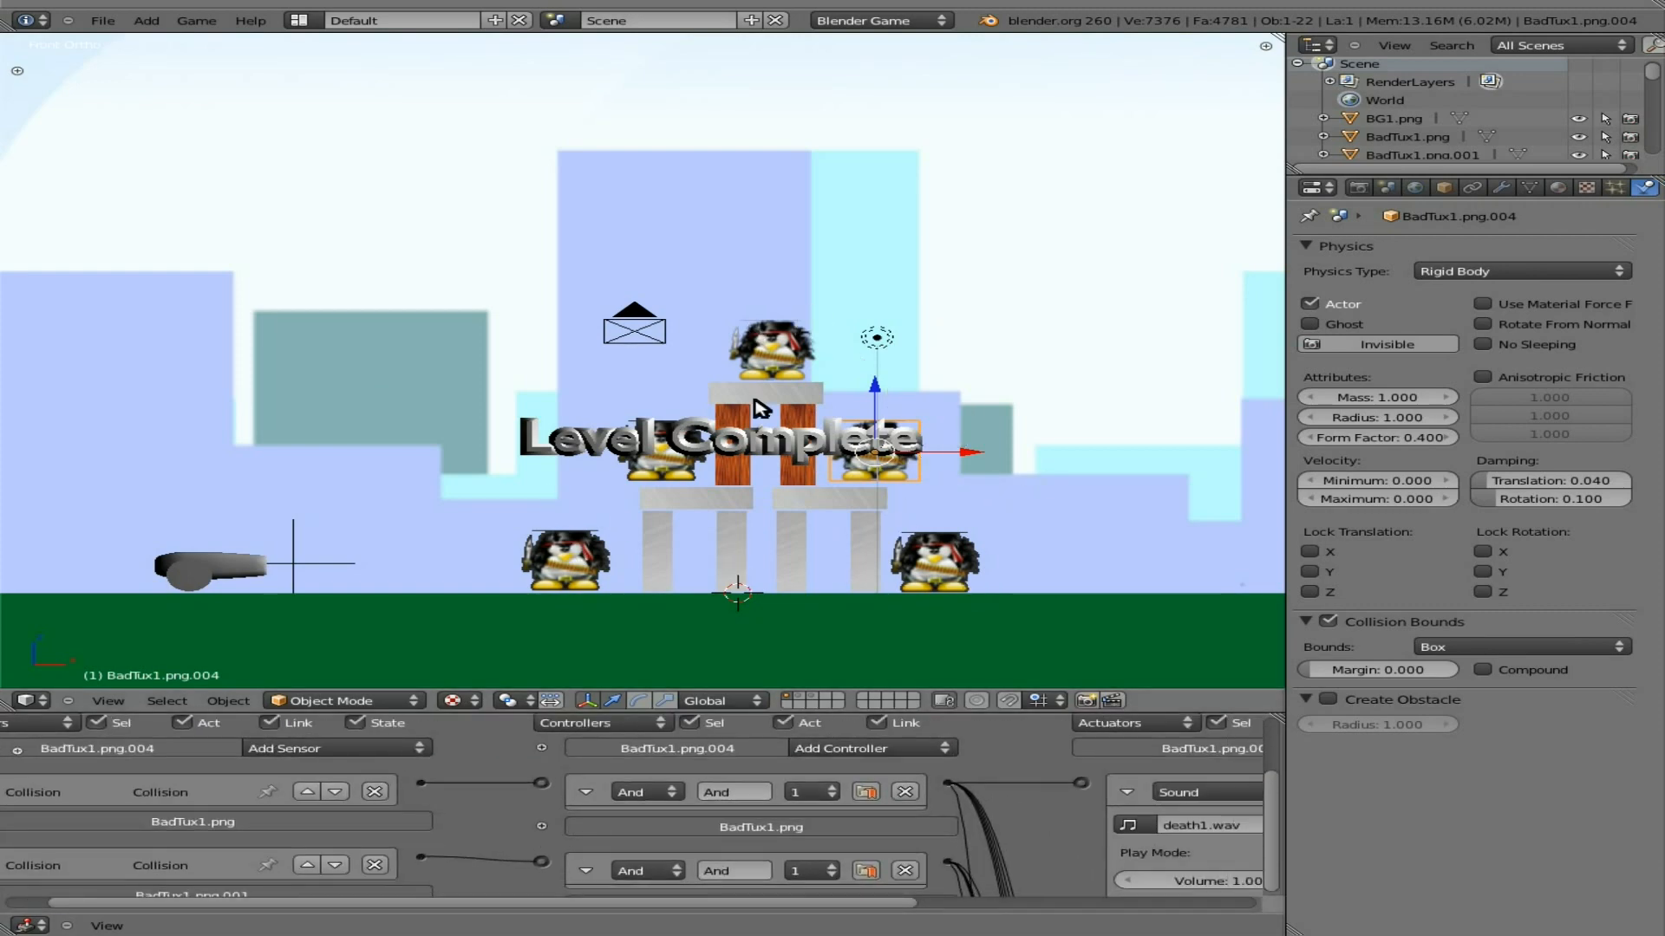
pyautogui.rightClick(672, 444)
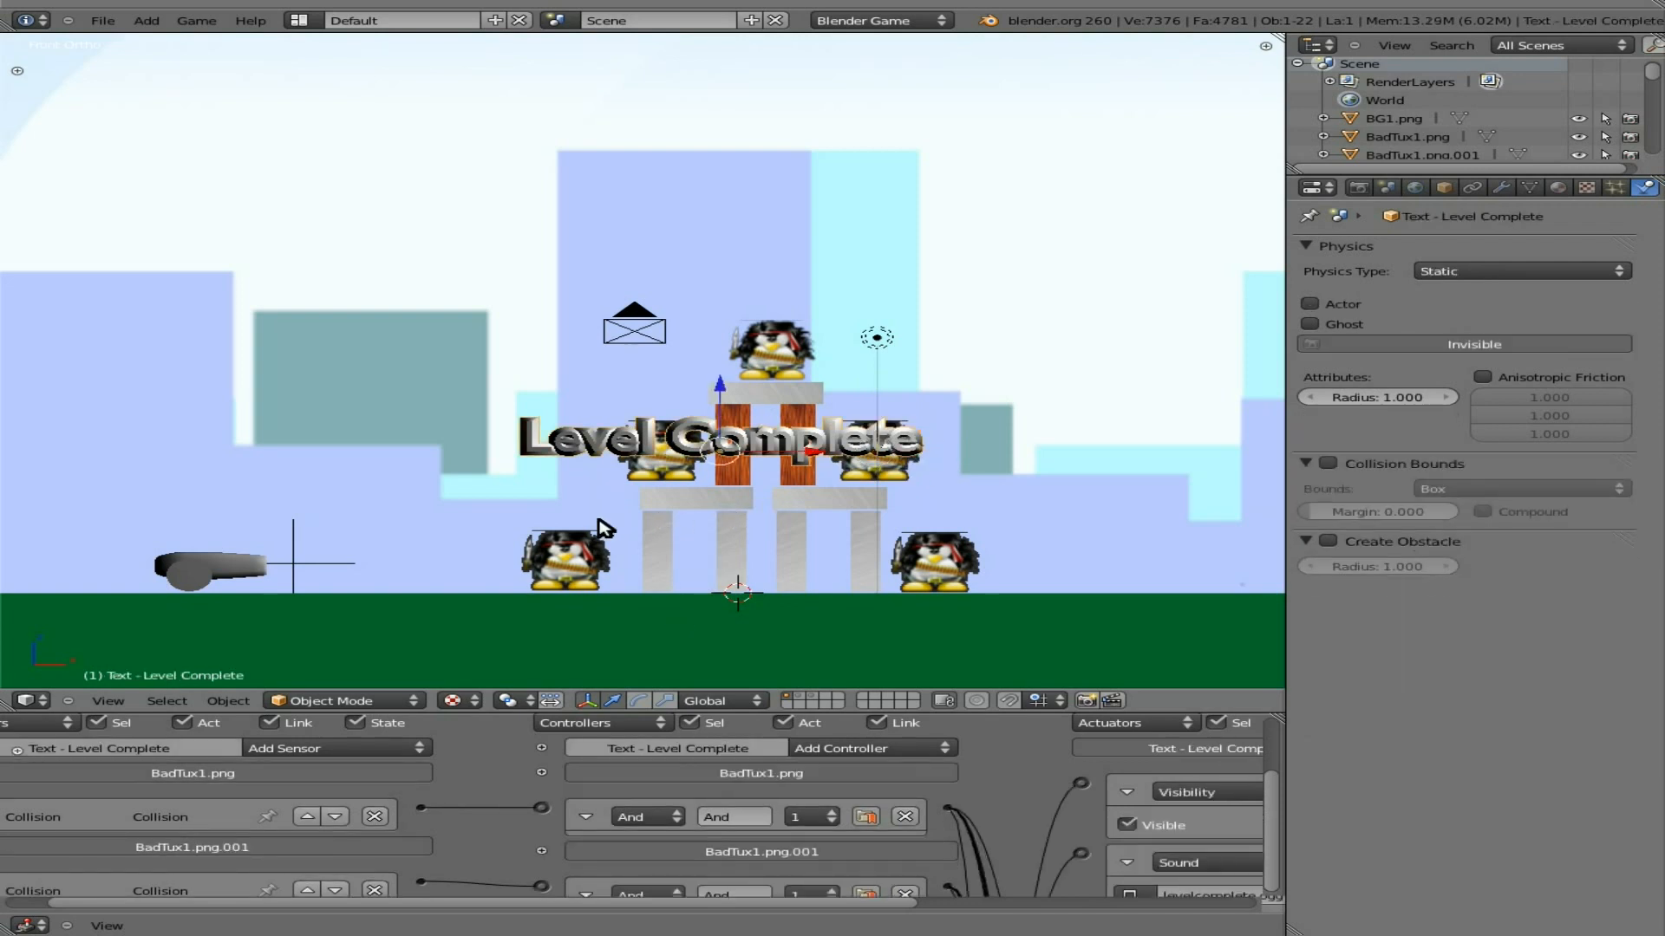
pyautogui.moveTo(455, 810); pyautogui.dragTo(909, 824, button='middle')
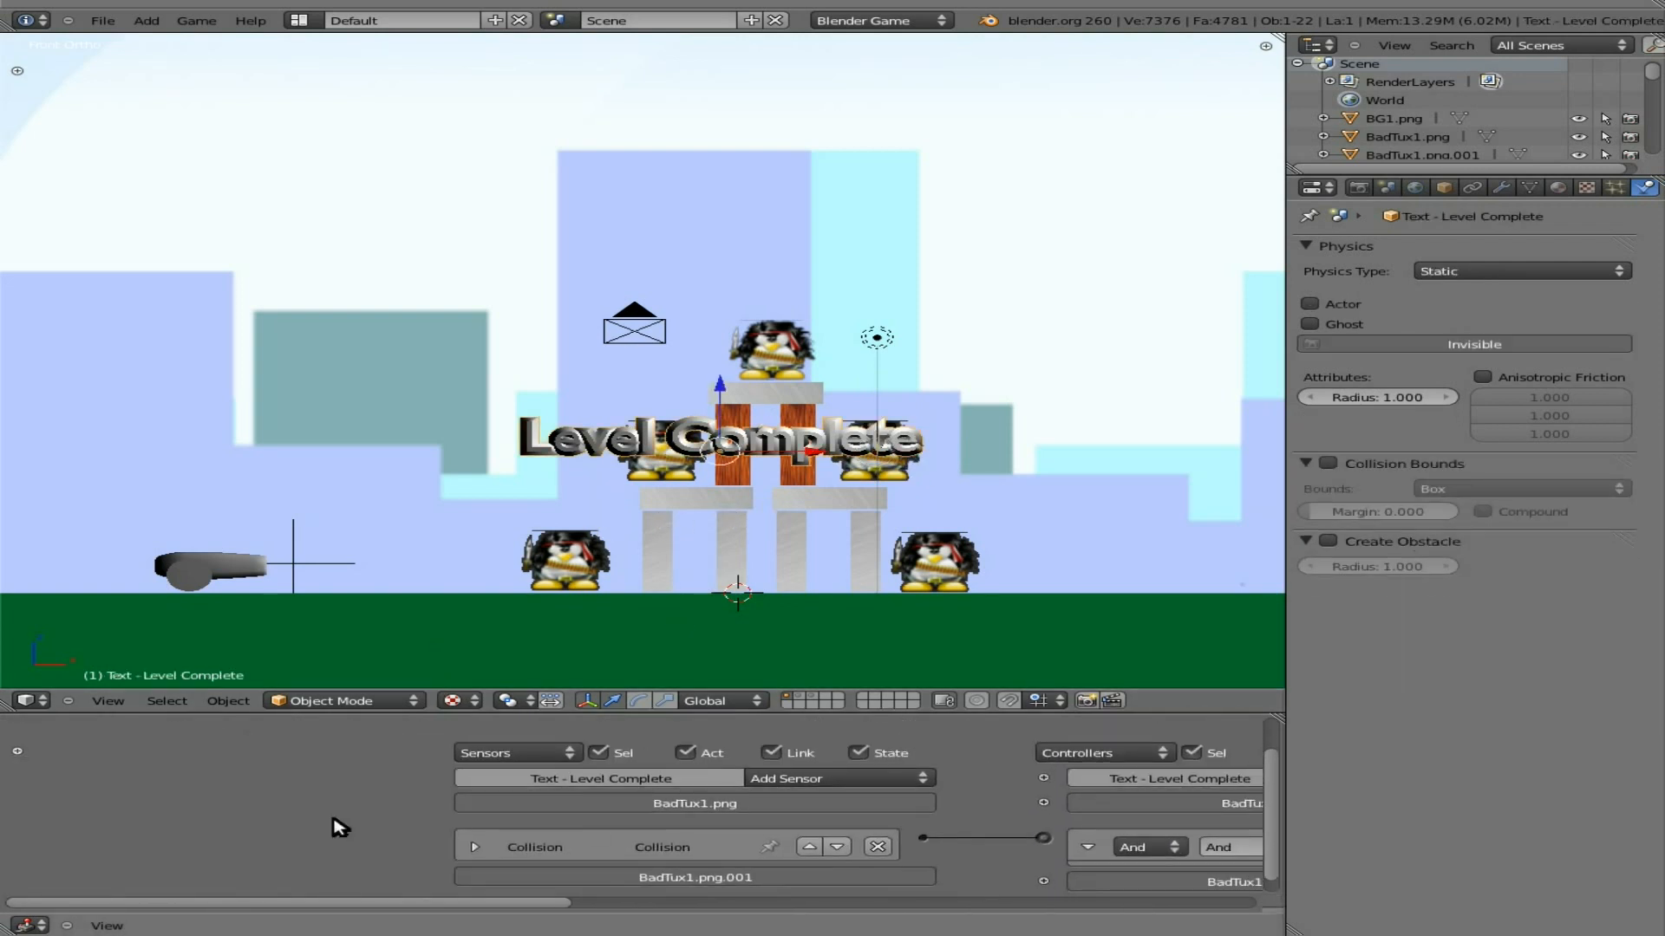
pyautogui.press('p')
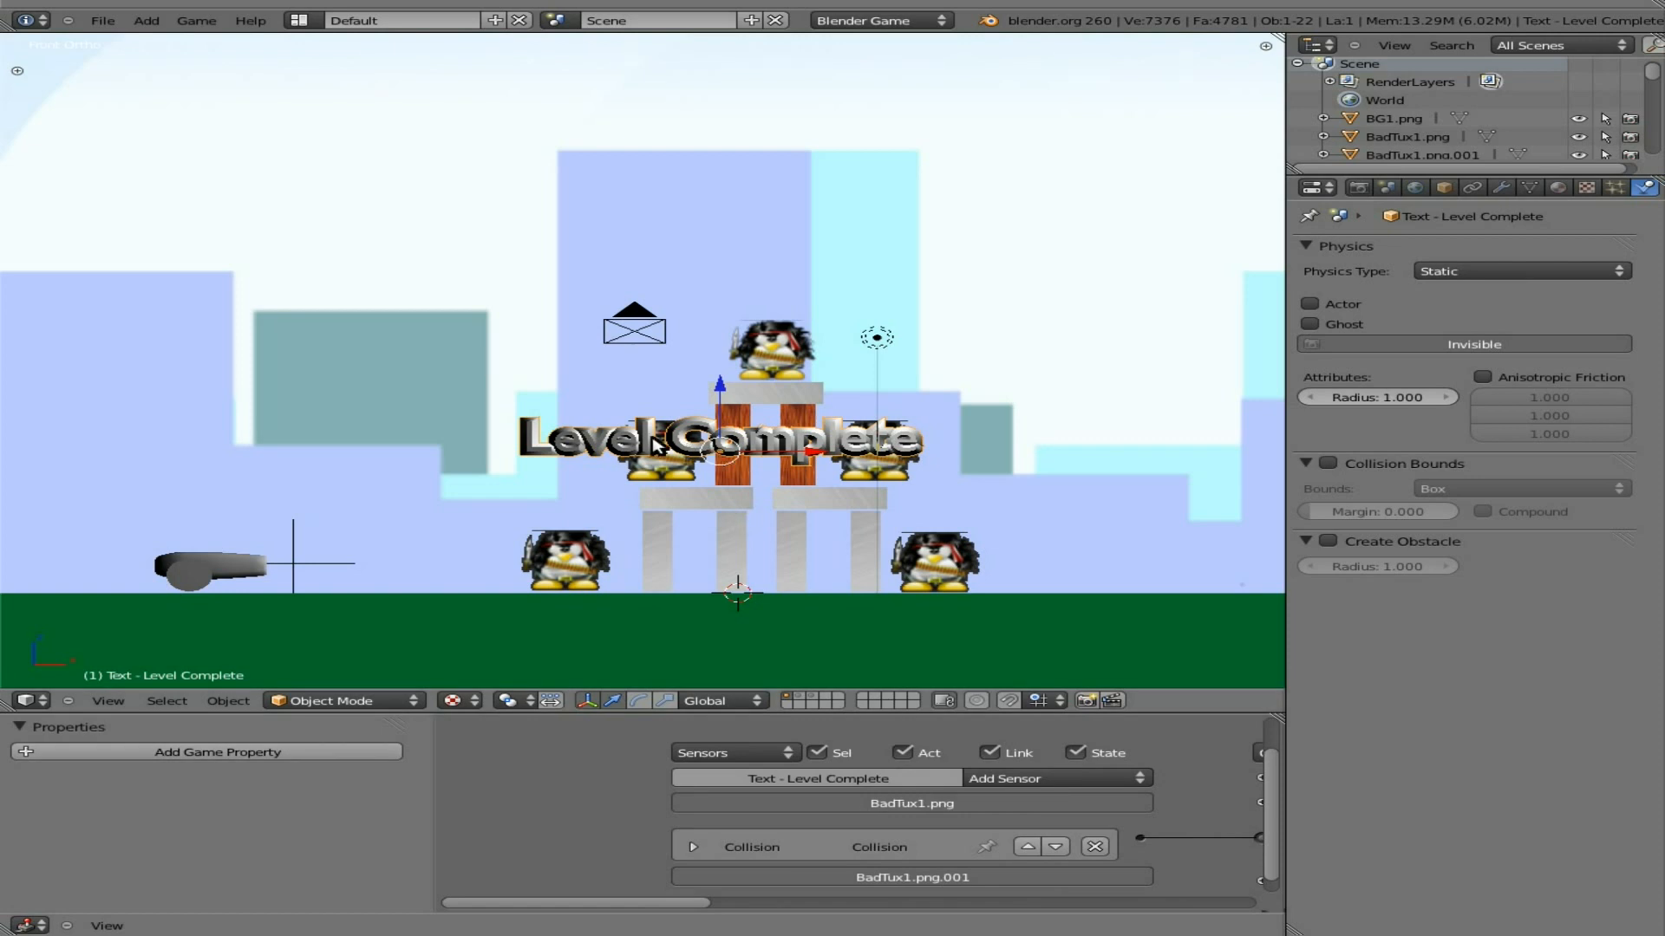
pyautogui.rightClick(296, 566)
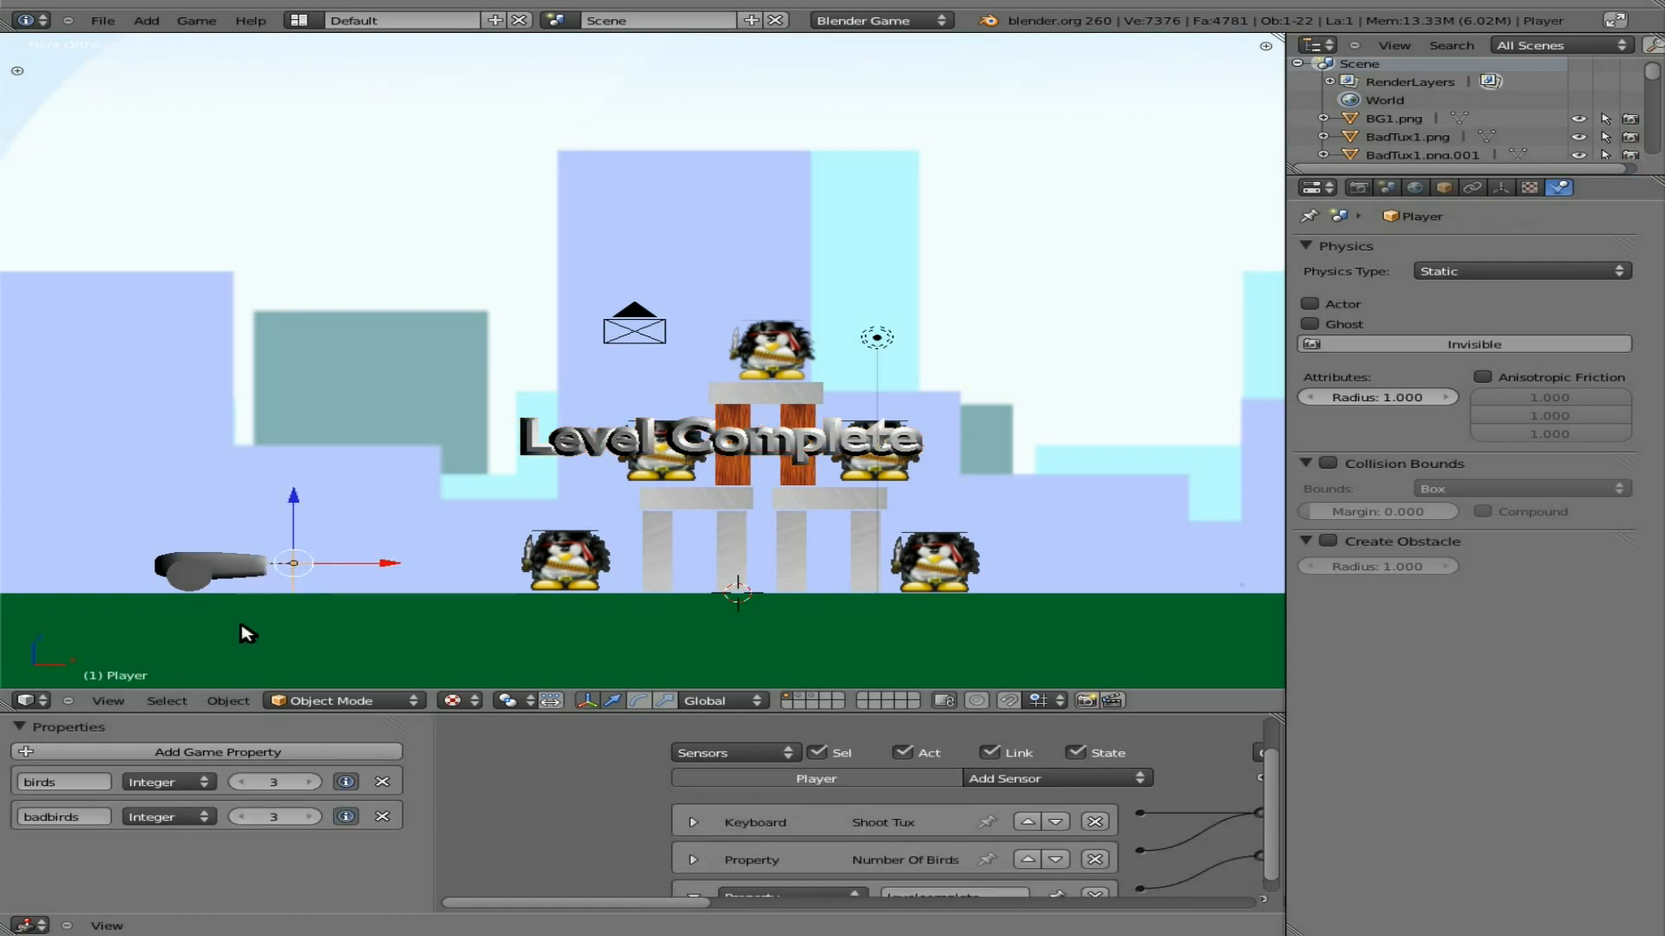
pyautogui.click(275, 820)
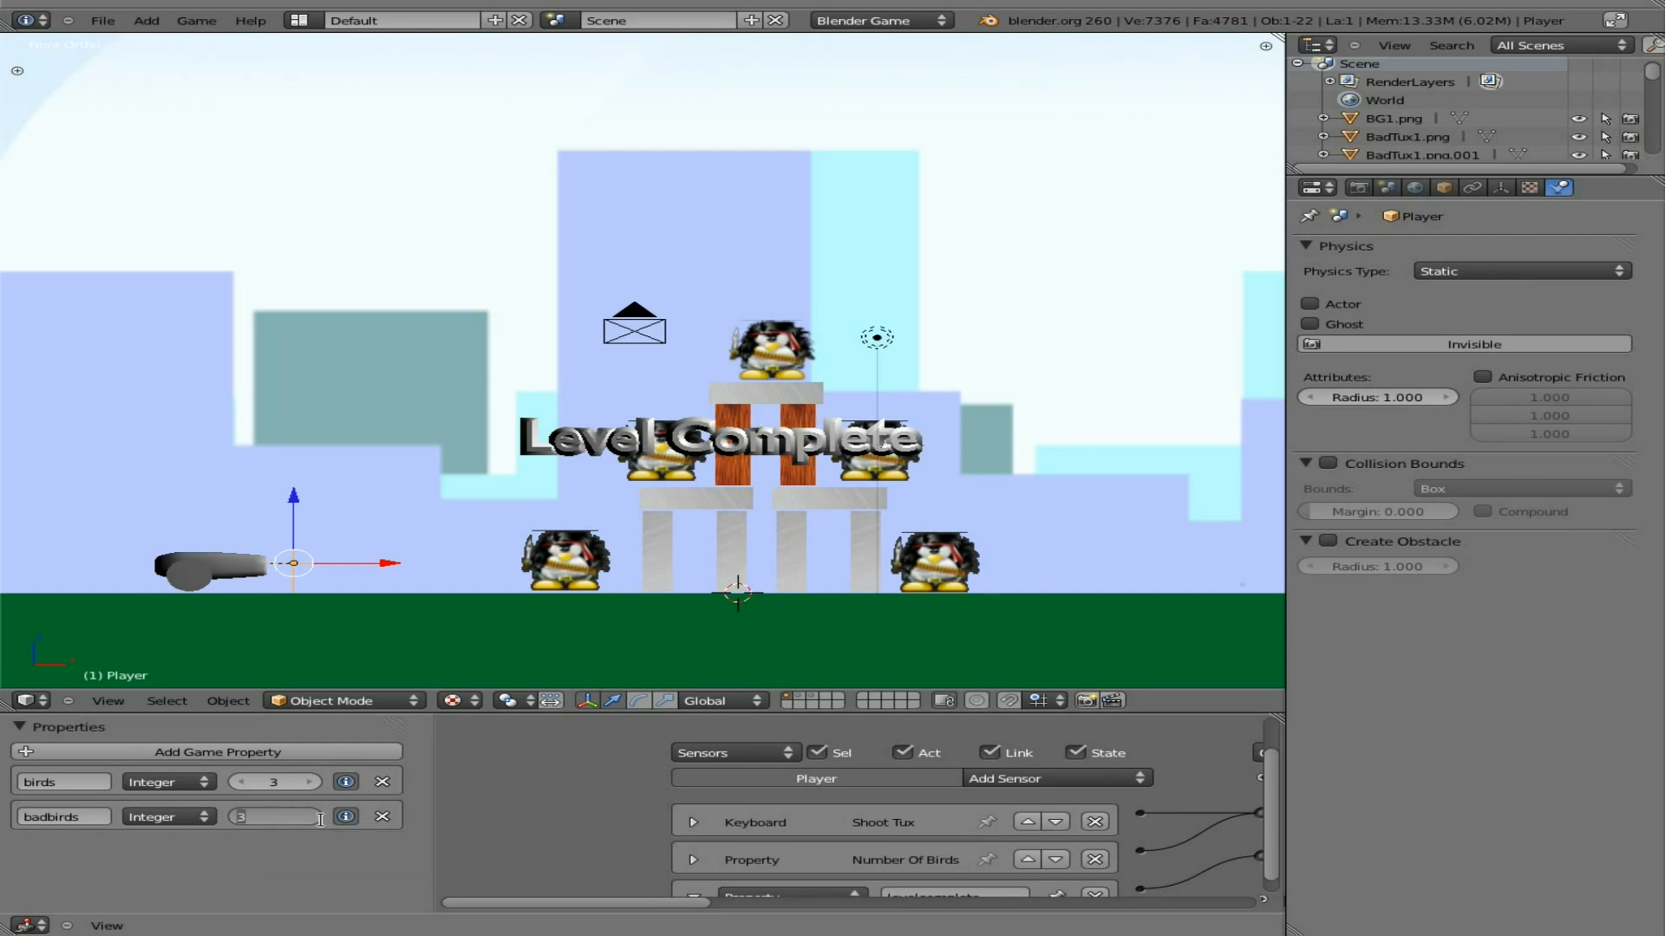
pyautogui.write('5')
pyautogui.press('Return')
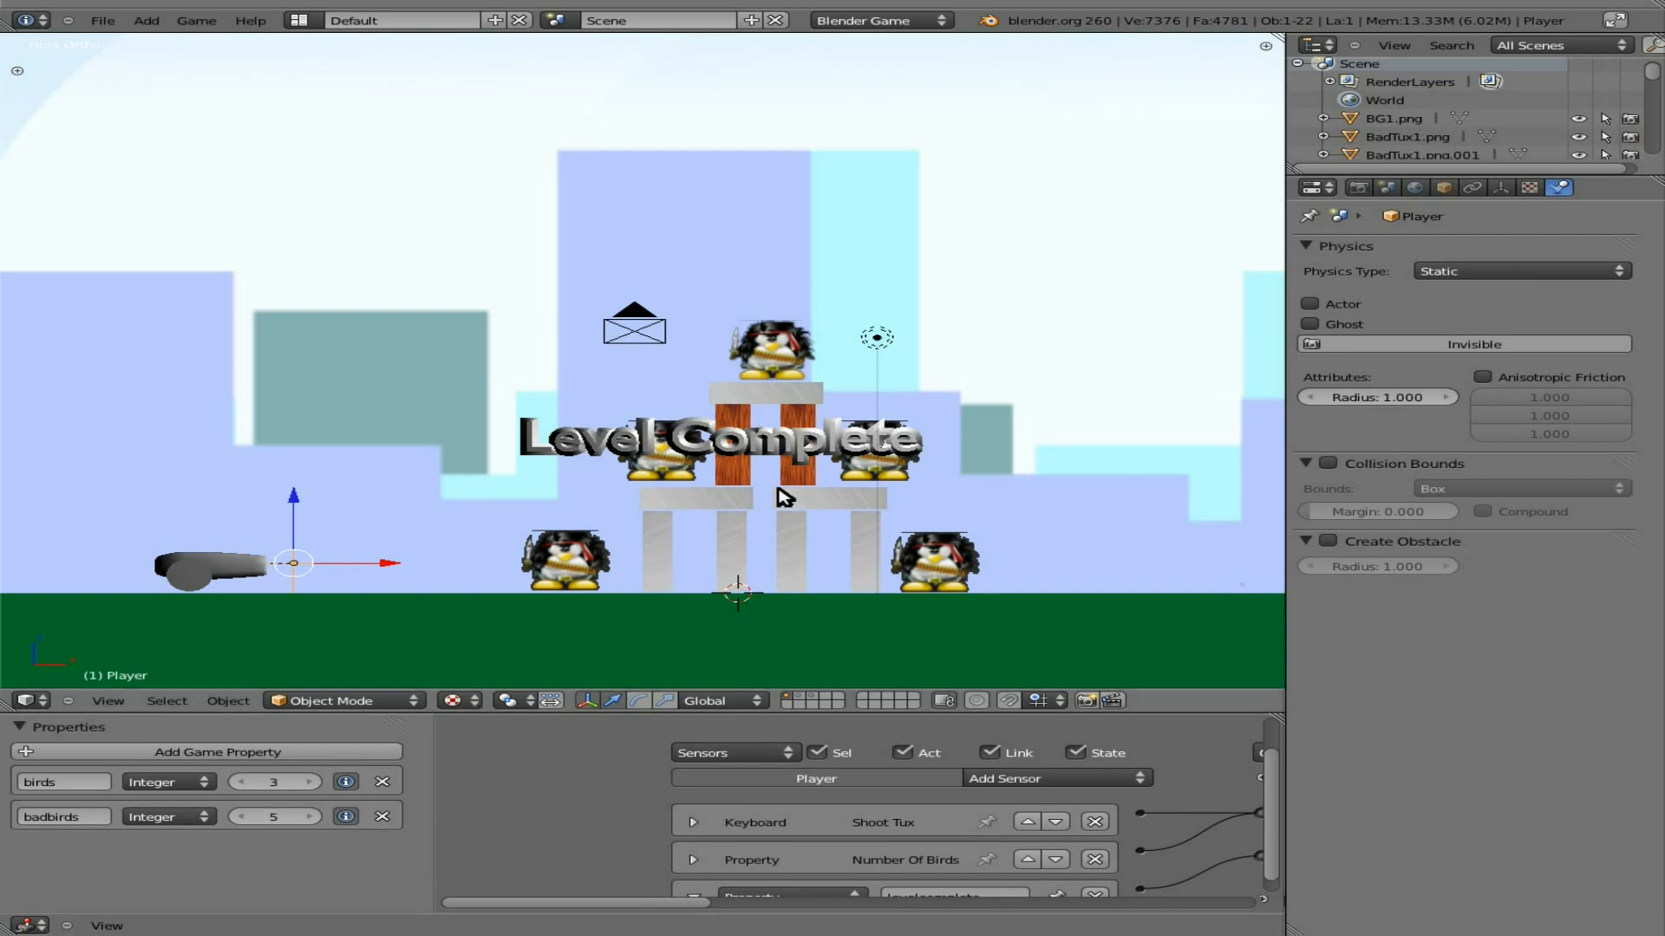
# Step: Play-test the level with badbirds at 5, shooting all the enemy penguins, and stop the game
pyautogui.press('p')
pyautogui.press('Up')
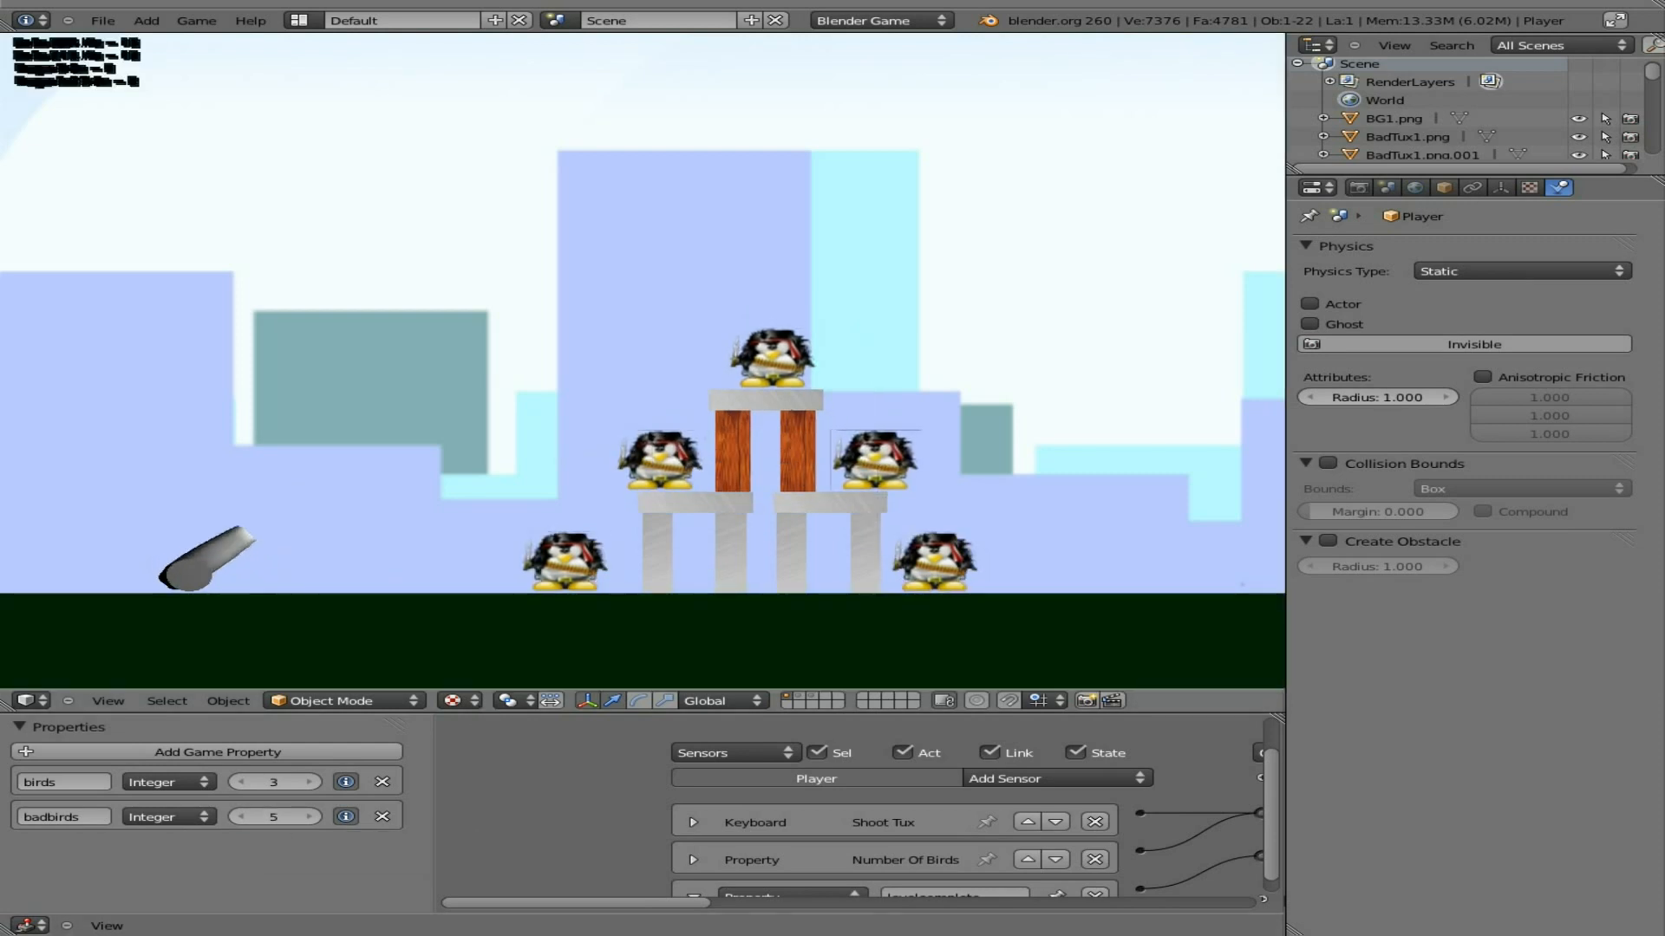
pyautogui.press('space')
pyautogui.press('Down')
pyautogui.press('space')
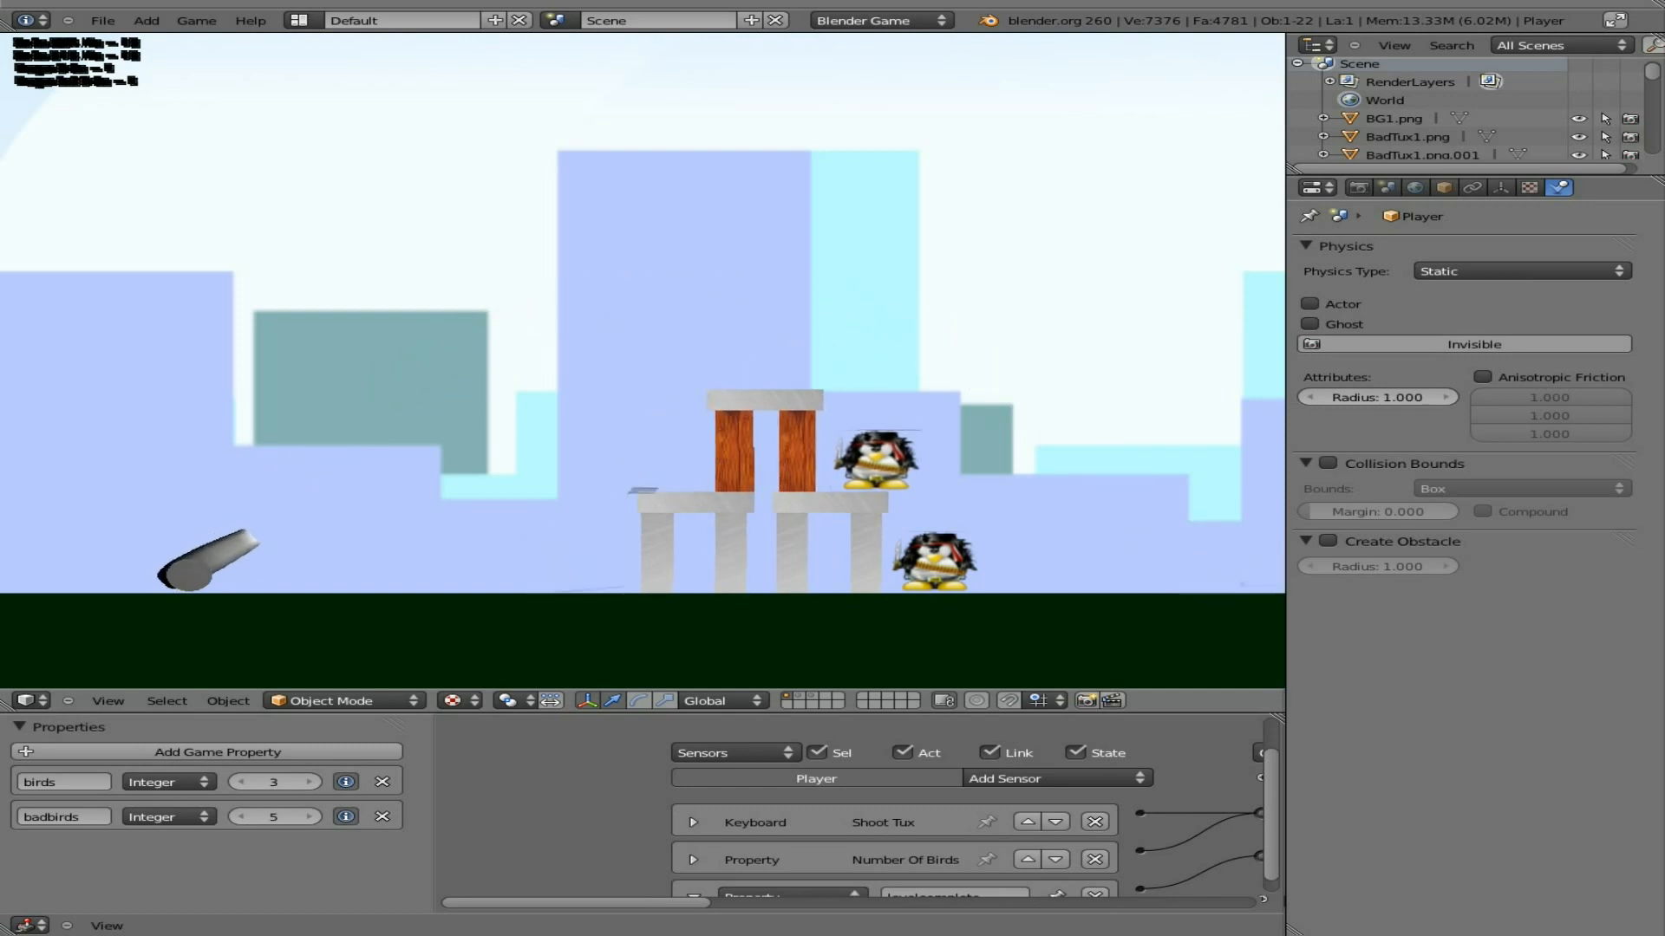
pyautogui.press('space')
pyautogui.press('Down')
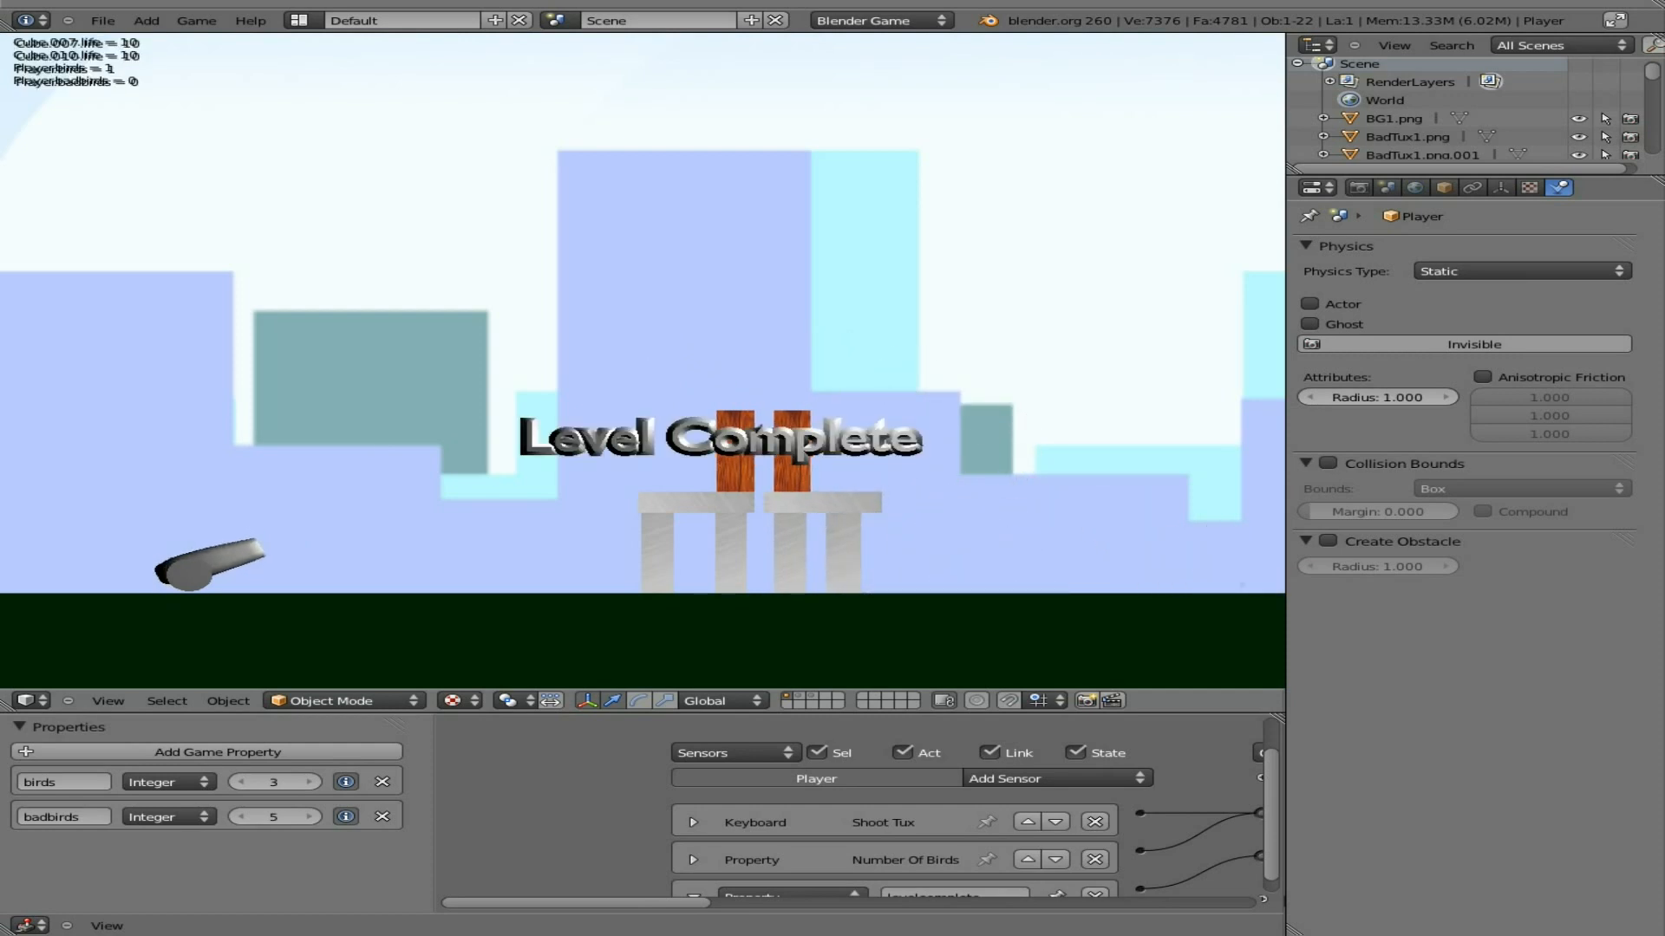
pyautogui.press('Escape')
# Step: Run the level once more with the cannon raised steeply, fire at the penguins, and stop the game
pyautogui.press('p')
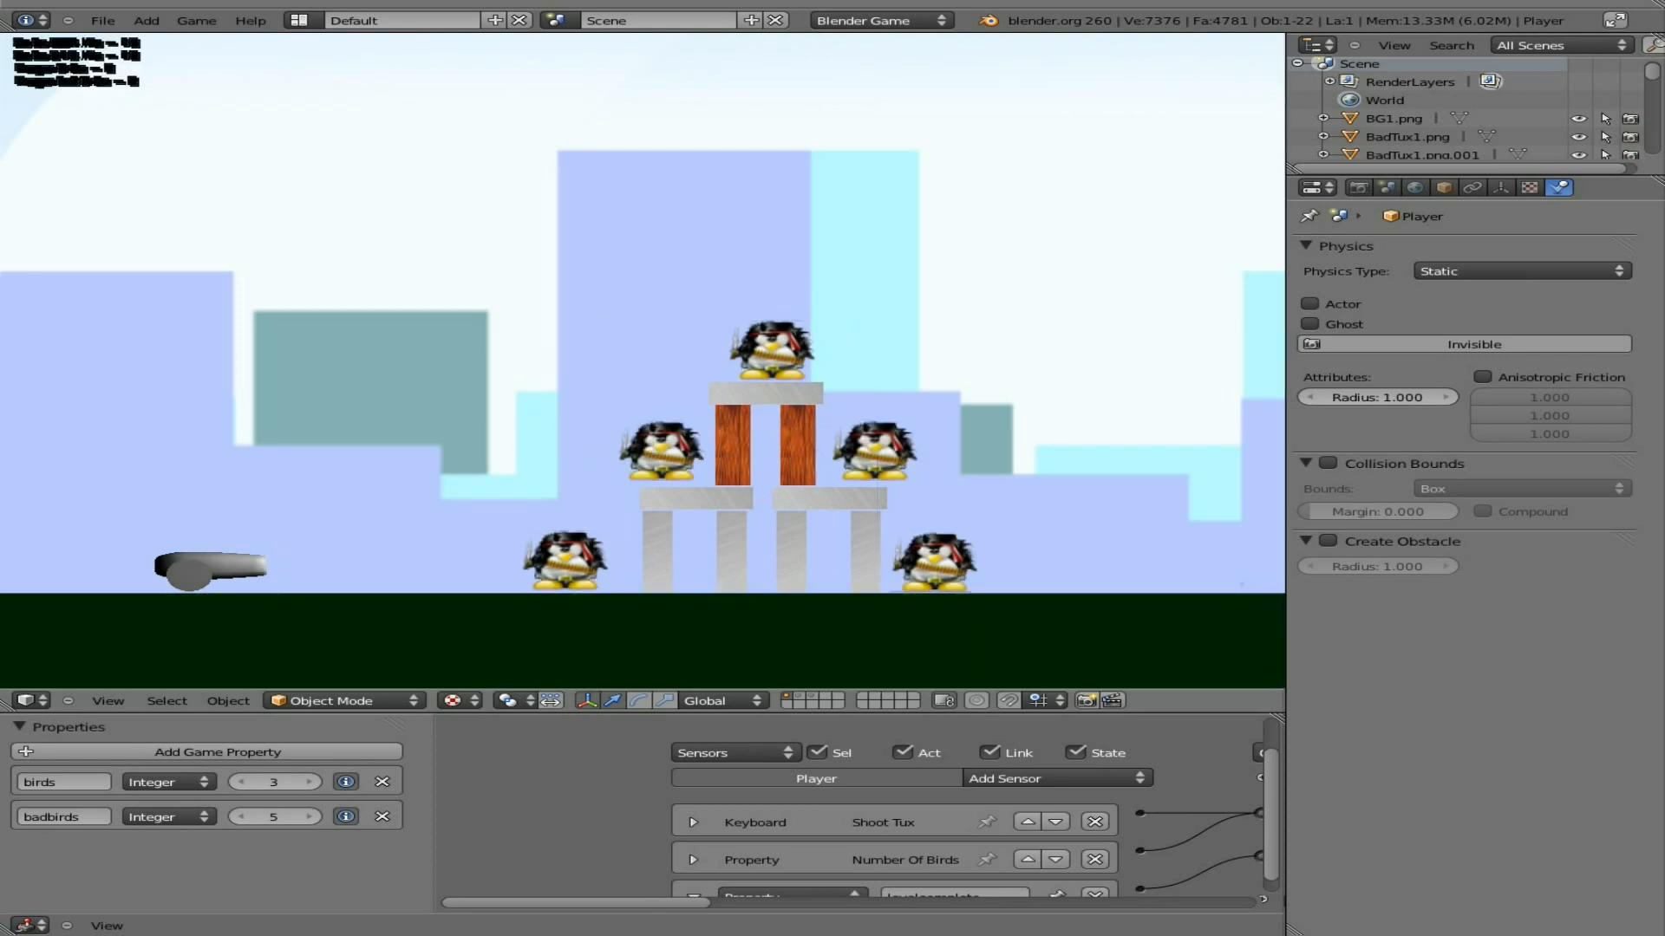
pyautogui.press('Up')
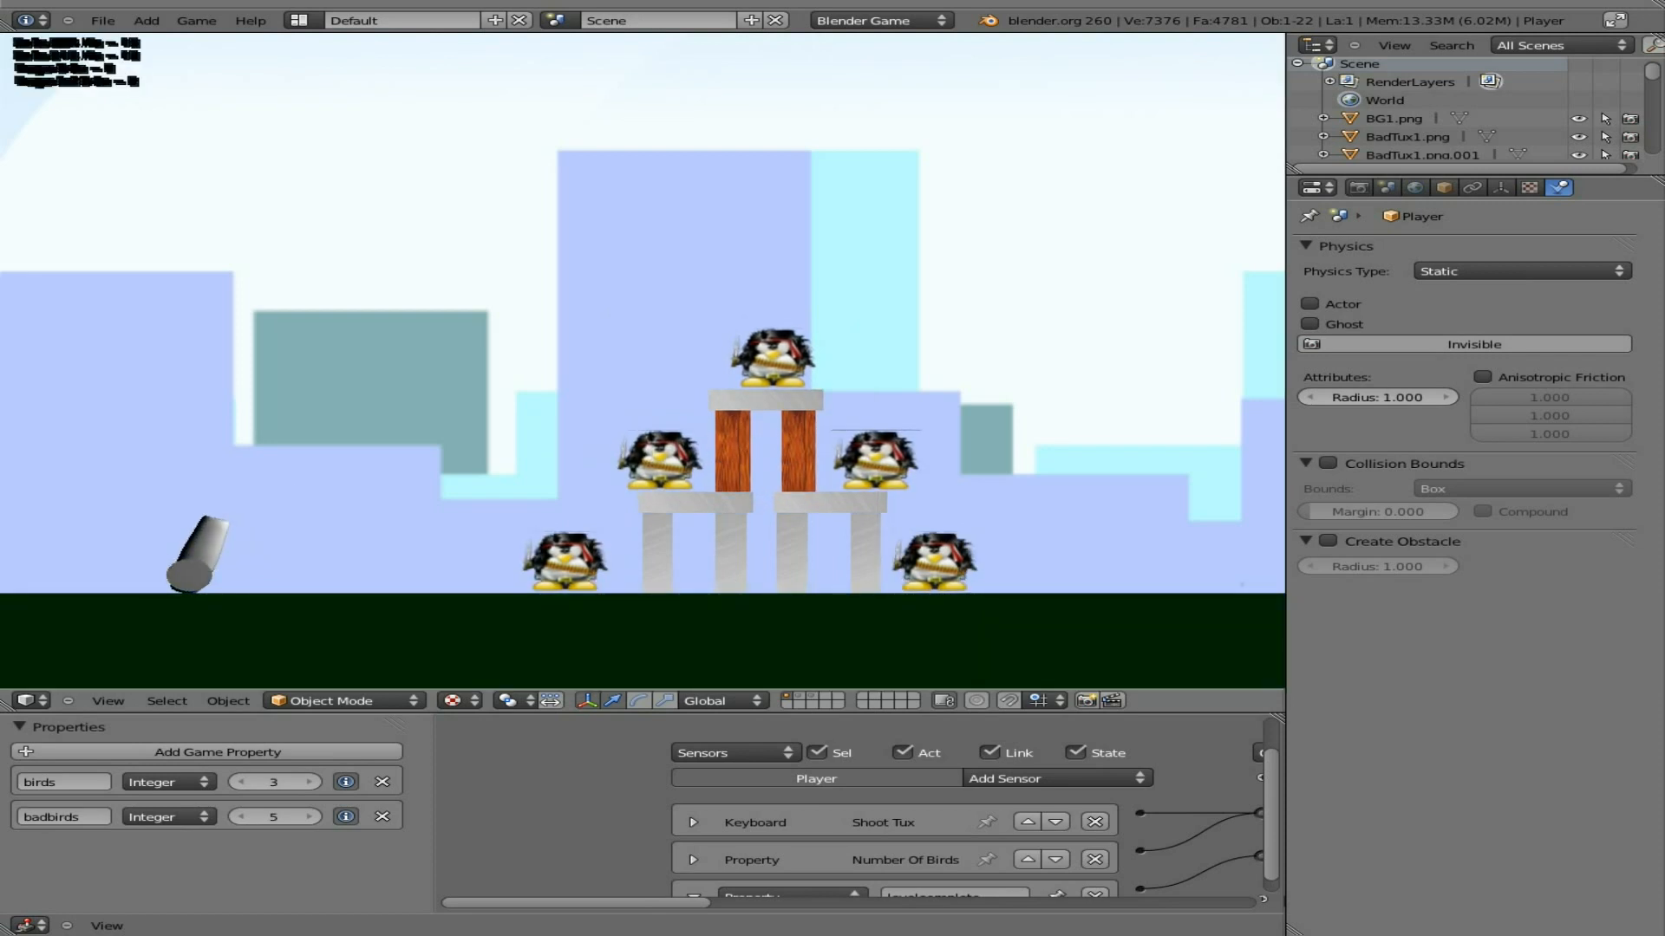
pyautogui.press('space')
pyautogui.press('Down')
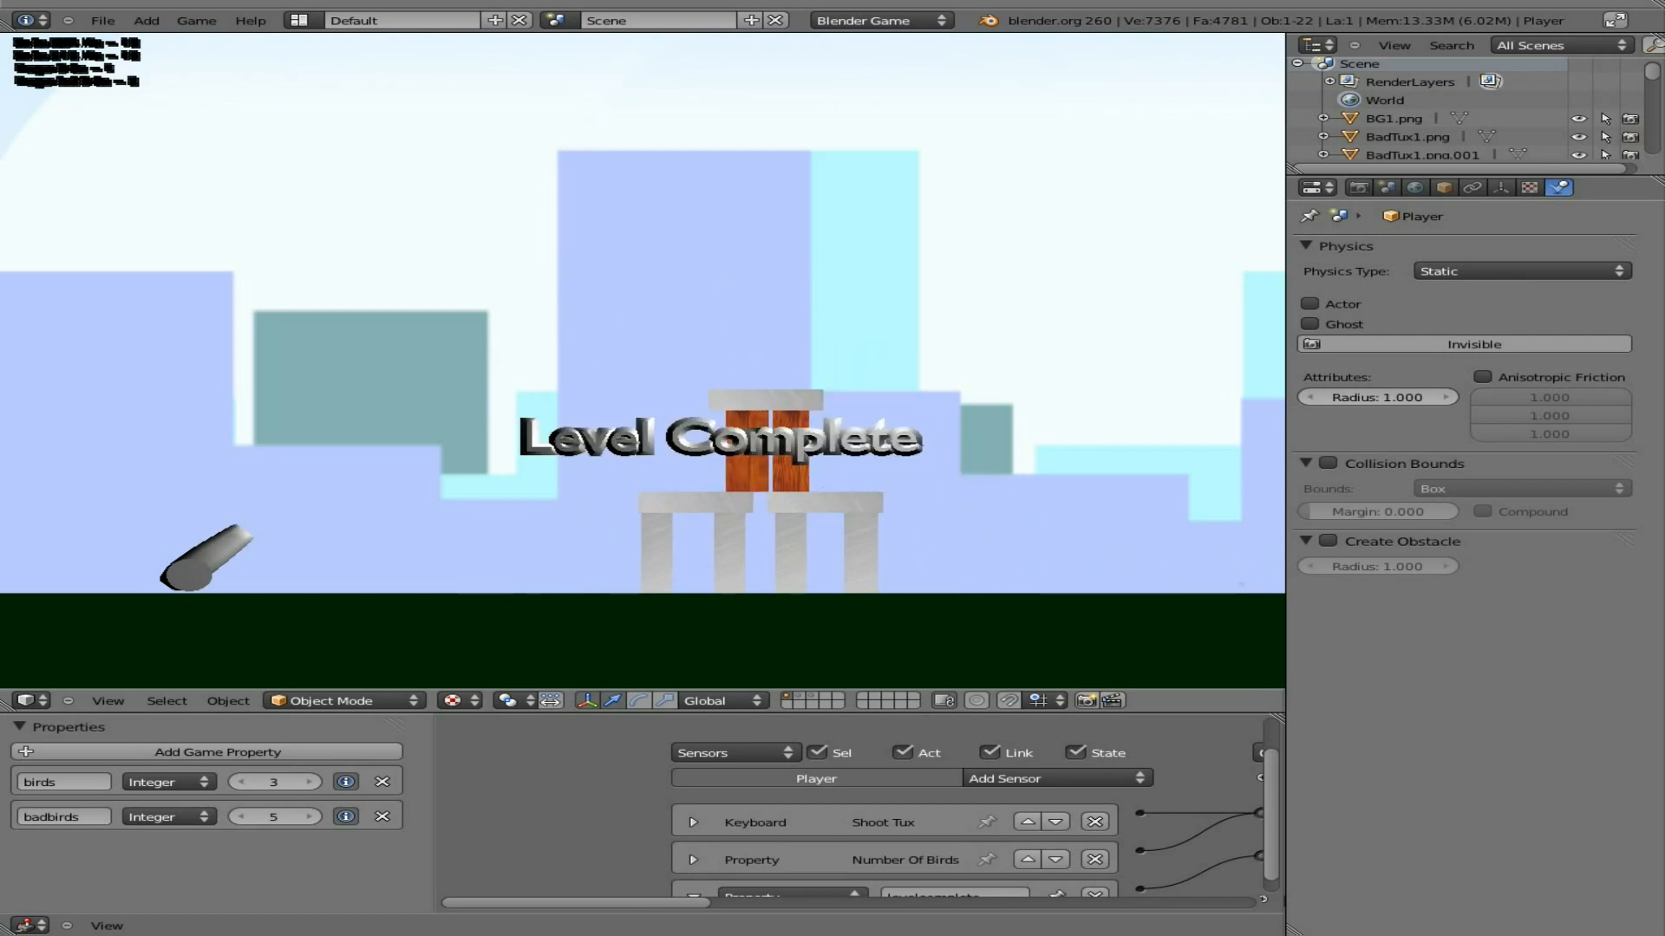
pyautogui.press('Escape')
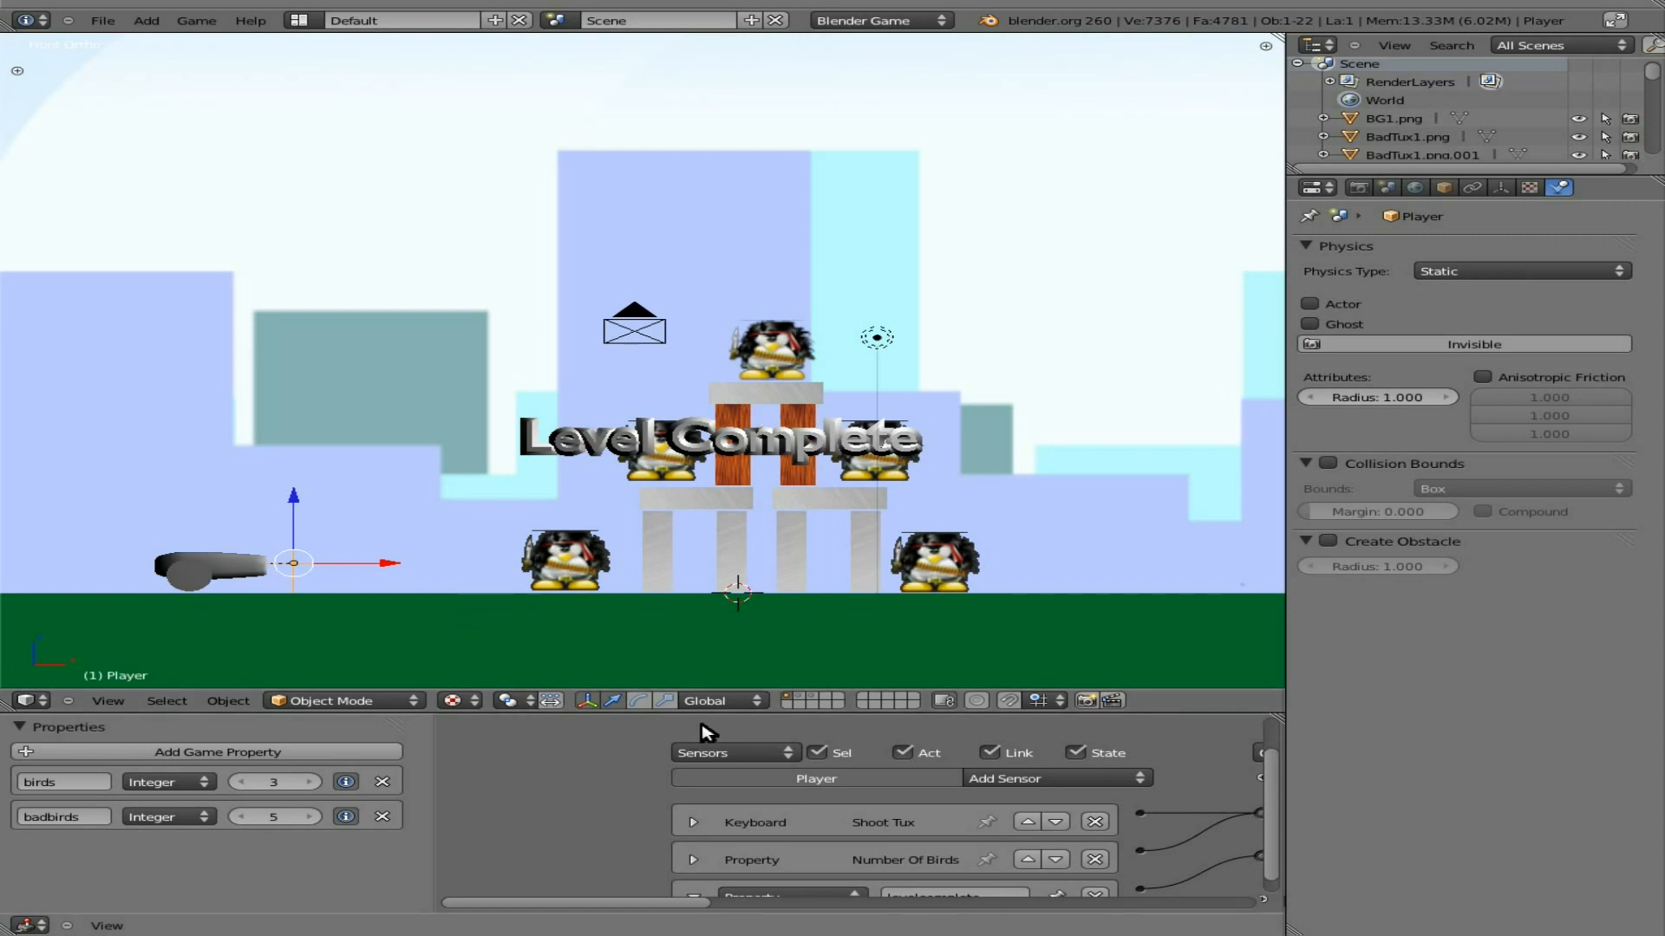
# Step: Examine the game properties and logic bricks of tux-batman.png on the second layer
pyautogui.click(799, 696)
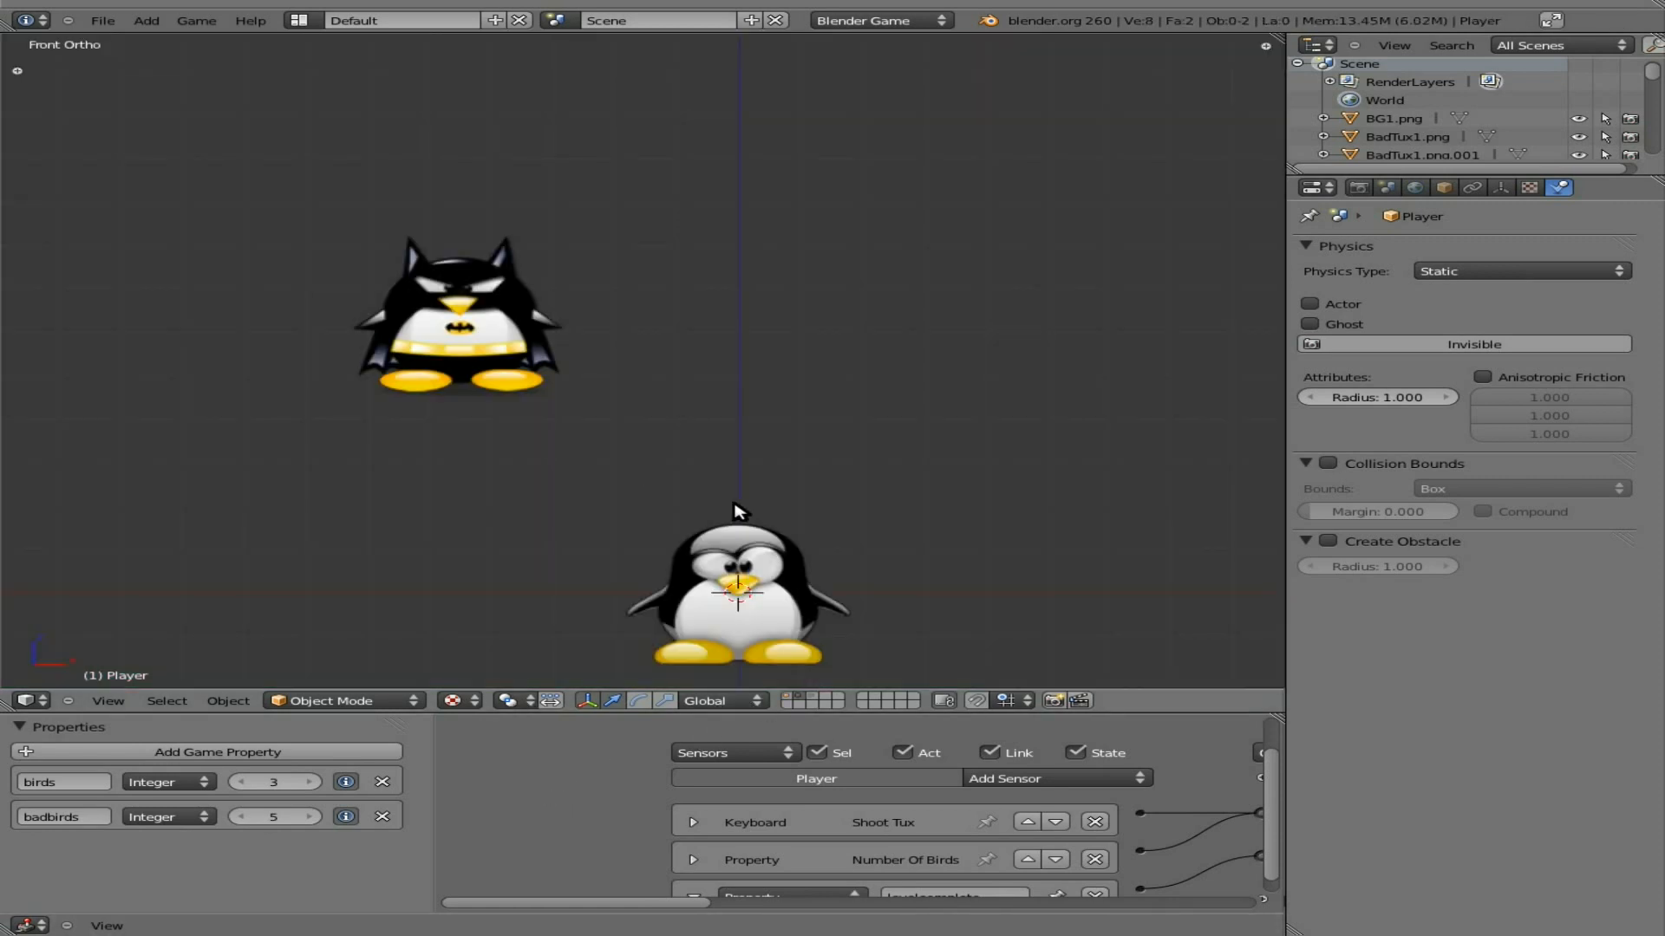
pyautogui.rightClick(531, 321)
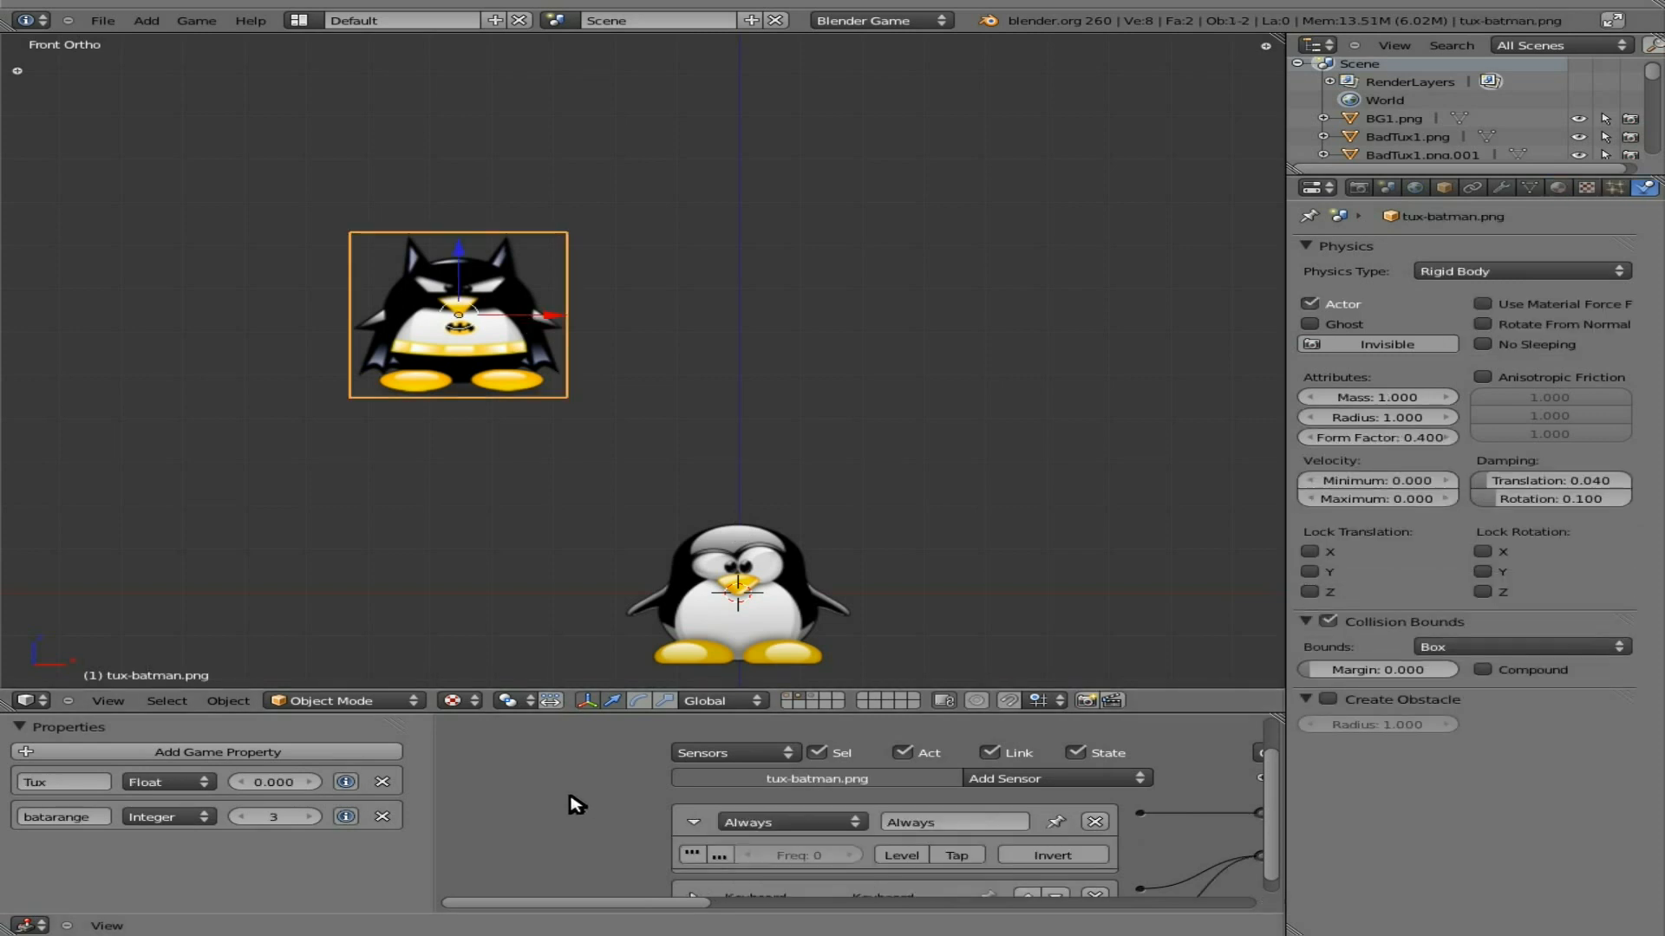
pyautogui.scroll(-4, 577, 805)
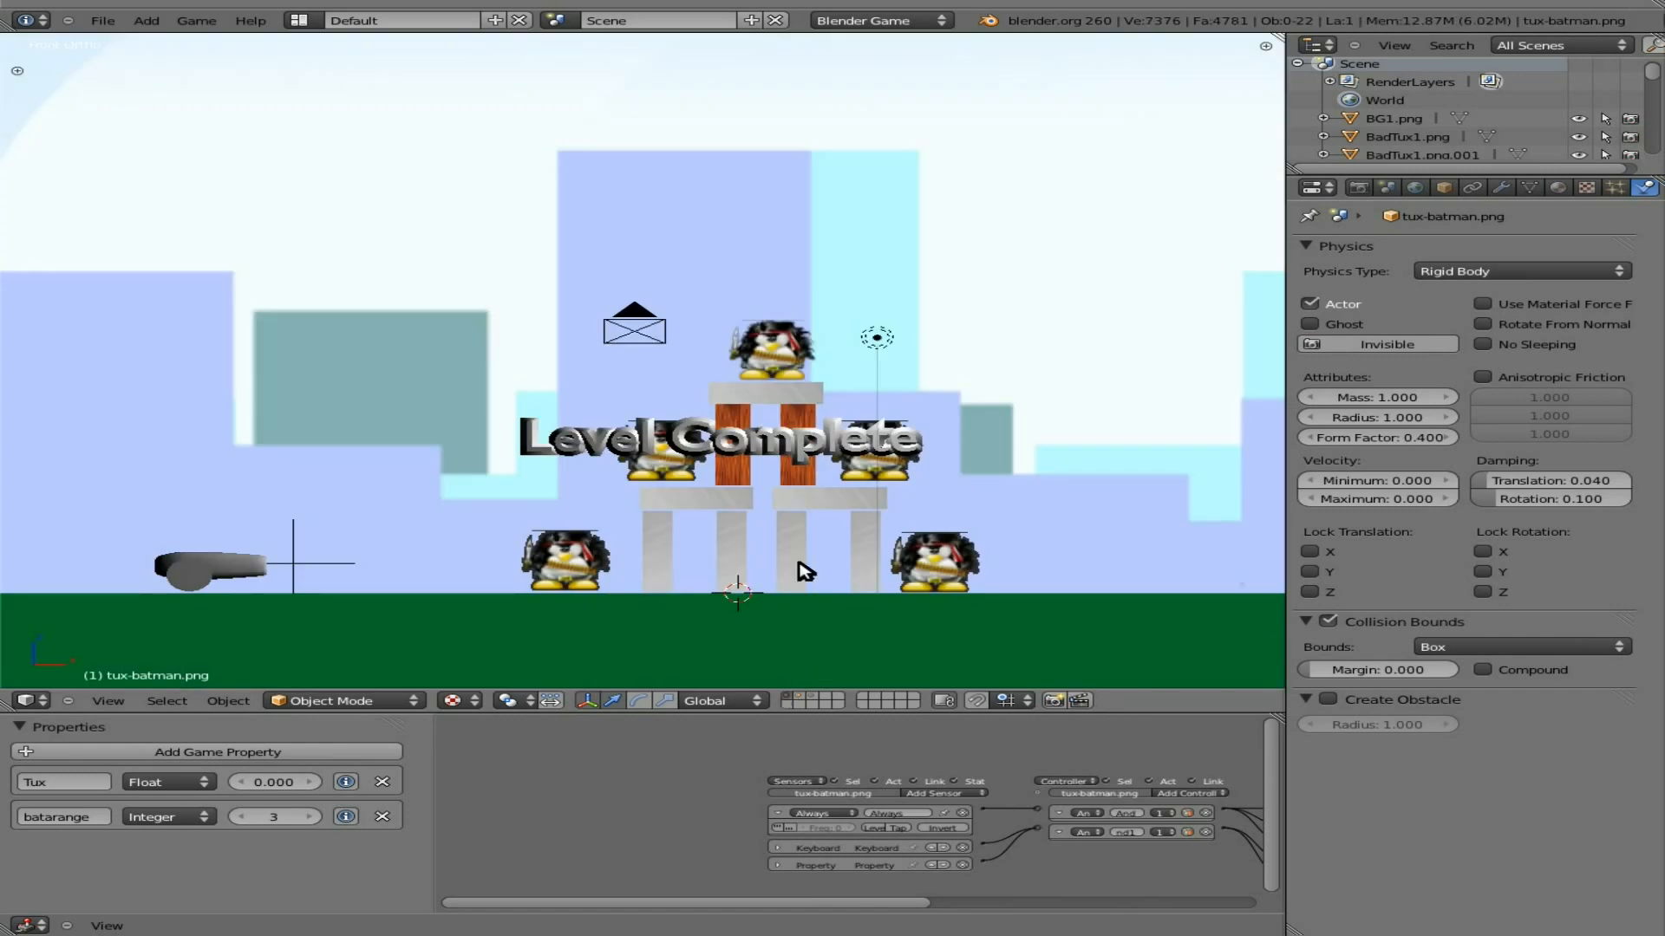
# Step: Delete the four duplicated enemy penguins from the main layer, keeping the one on top of the tower
pyautogui.rightClick(789, 360)
pyautogui.rightClick(689, 450)
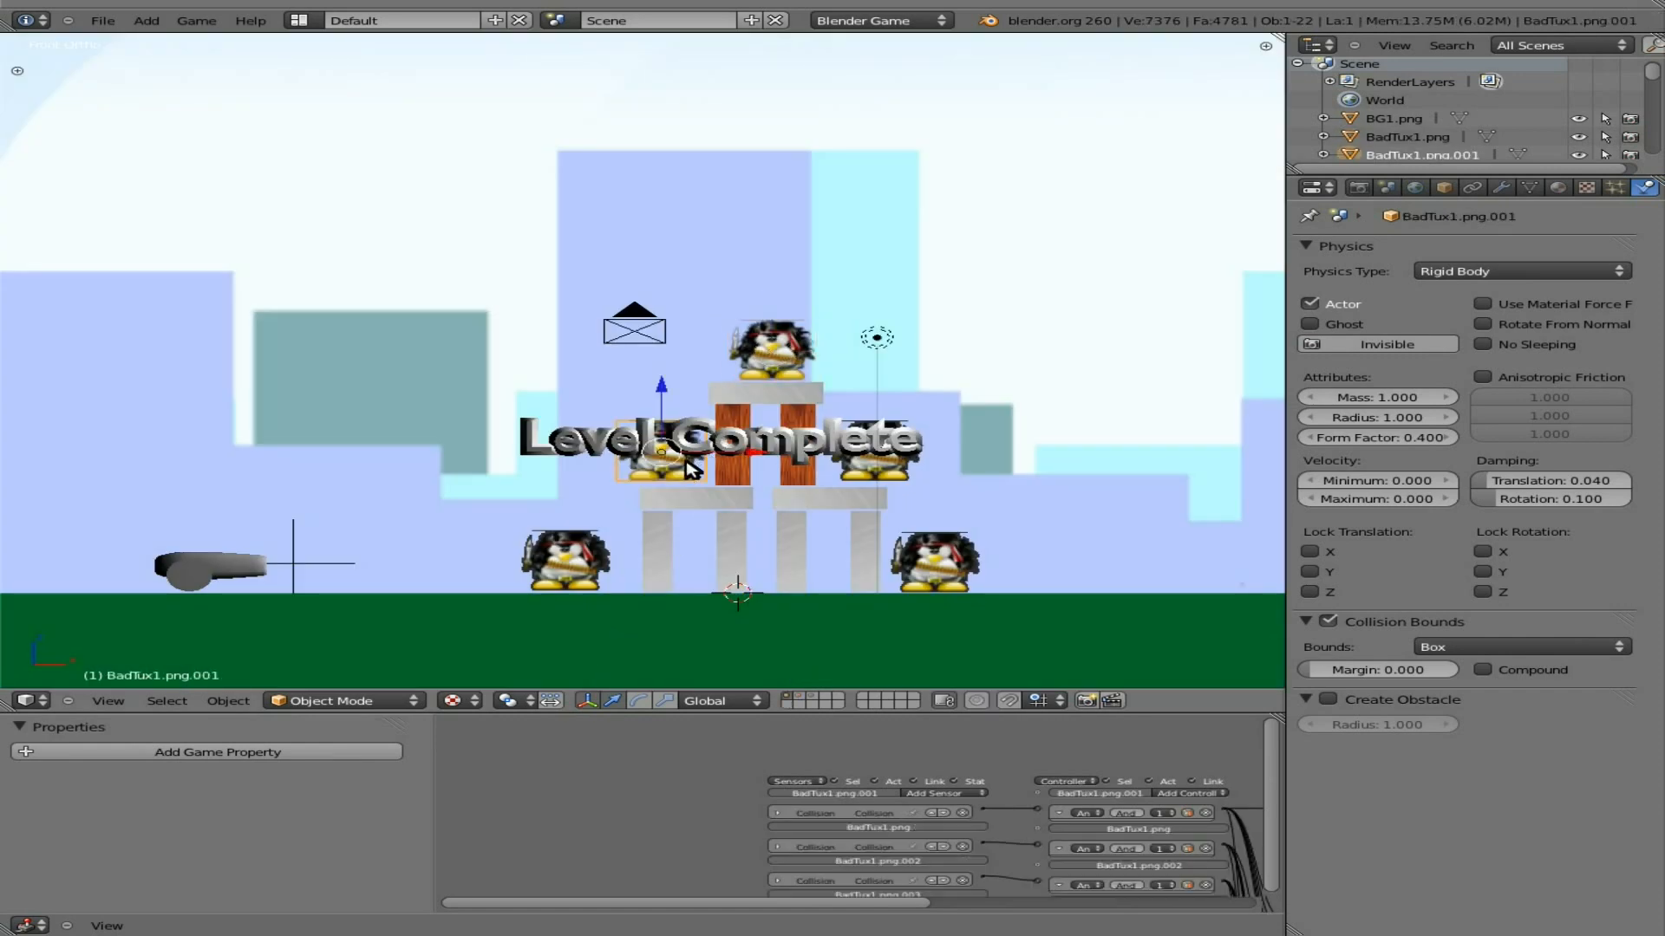
pyautogui.keyDown('shift'); pyautogui.rightClick(577, 561); pyautogui.keyUp('shift')
pyautogui.keyDown('shift'); pyautogui.rightClick(916, 557); pyautogui.keyUp('shift')
pyautogui.keyDown('shift'); pyautogui.rightClick(909, 475); pyautogui.keyUp('shift')
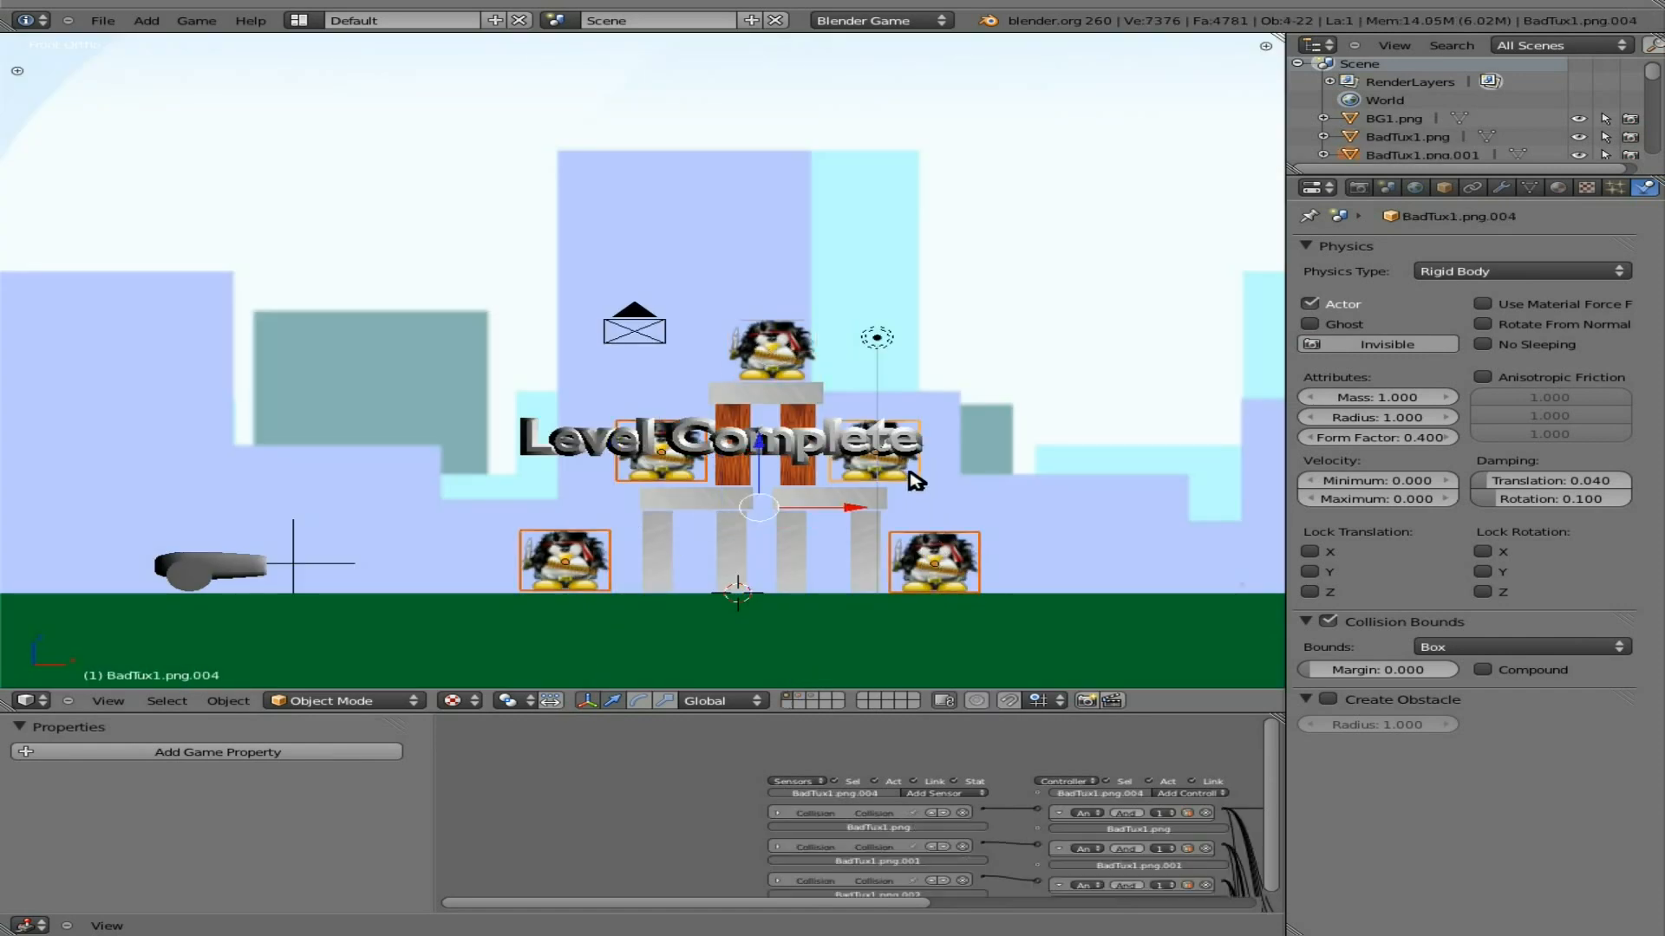
pyautogui.press('x')
pyautogui.click(910, 476)
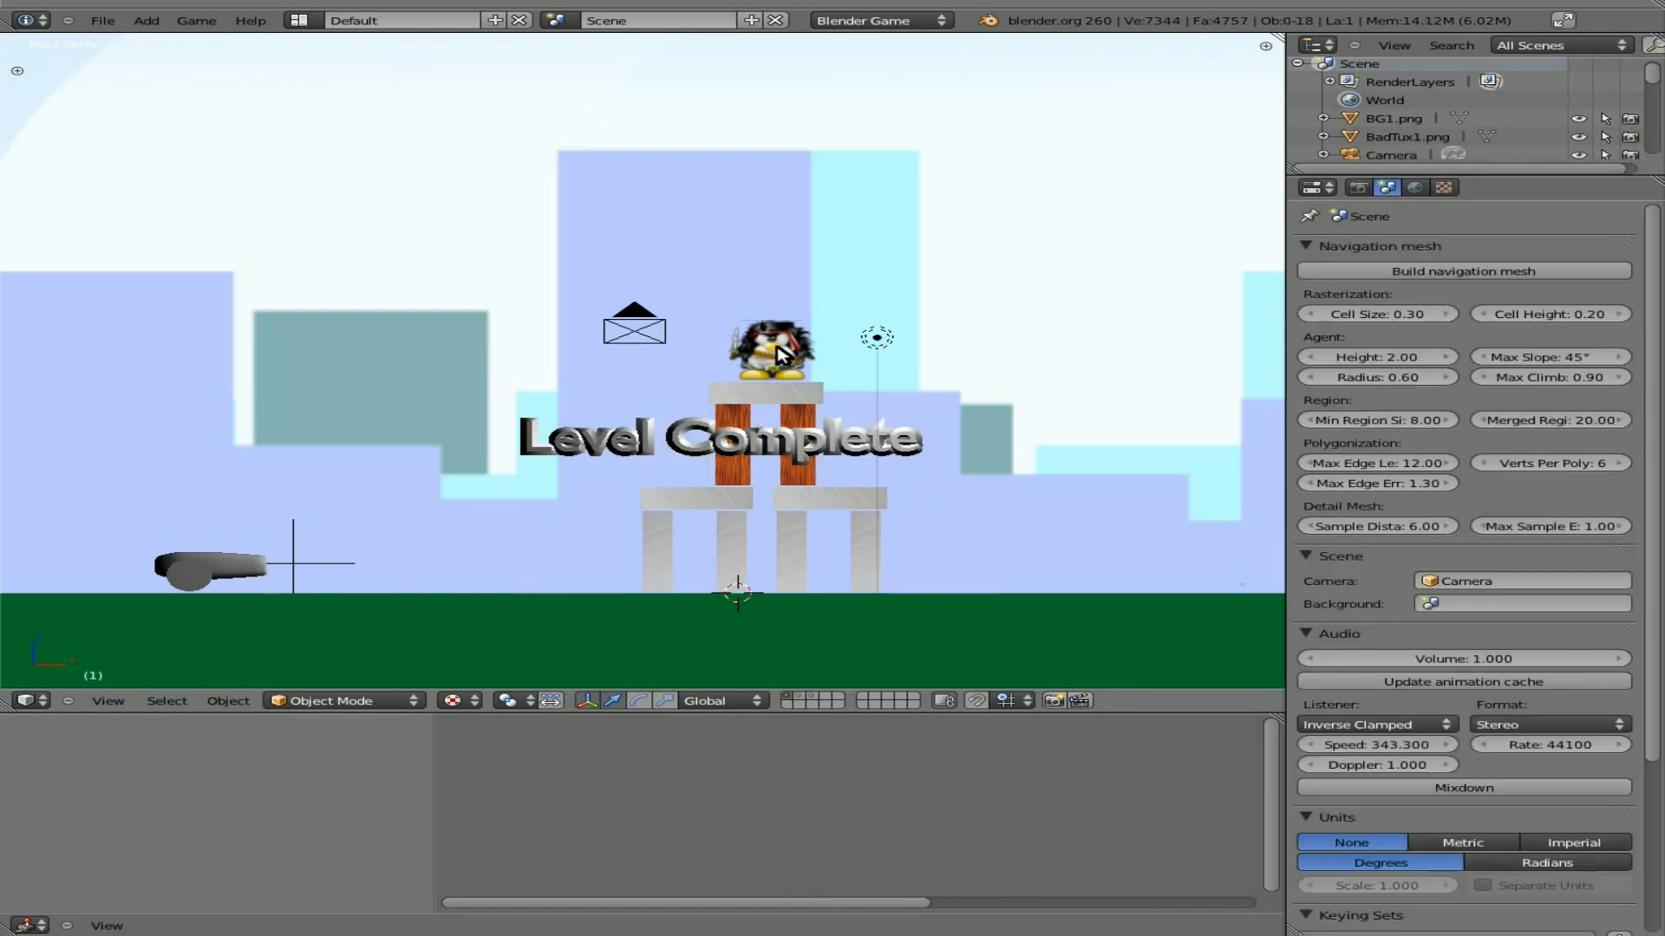
# Step: Add a Float game property named BadTux1 to the enemy penguin on top of the tower
pyautogui.rightClick(782, 356)
pyautogui.click(217, 751)
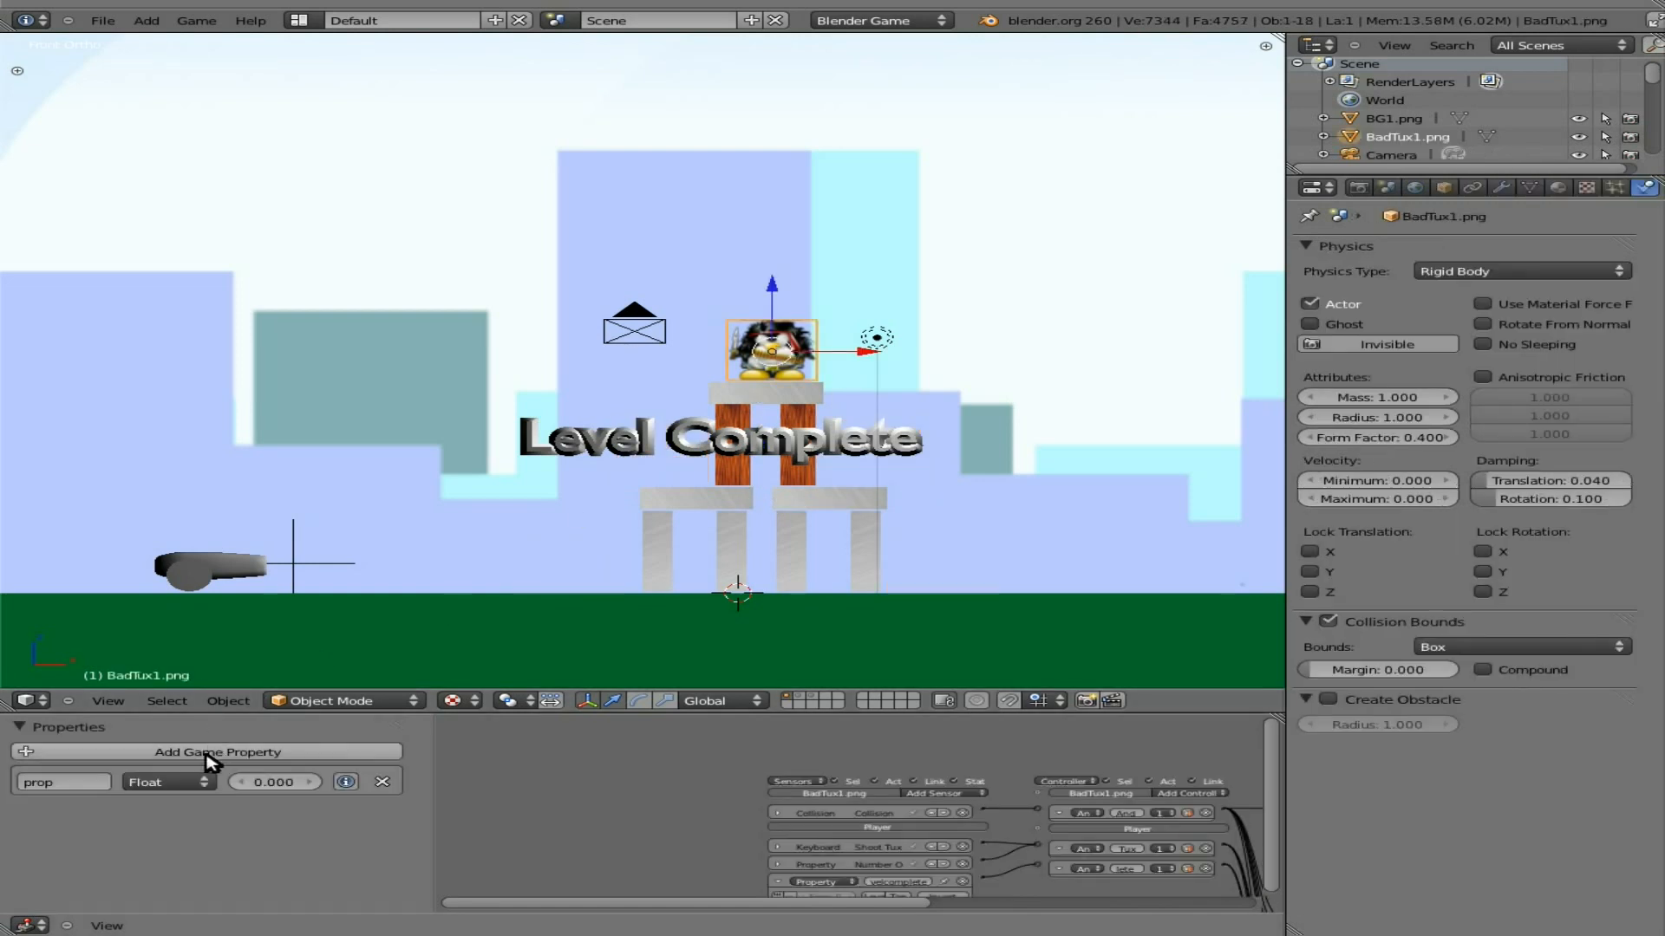
pyautogui.click(72, 785)
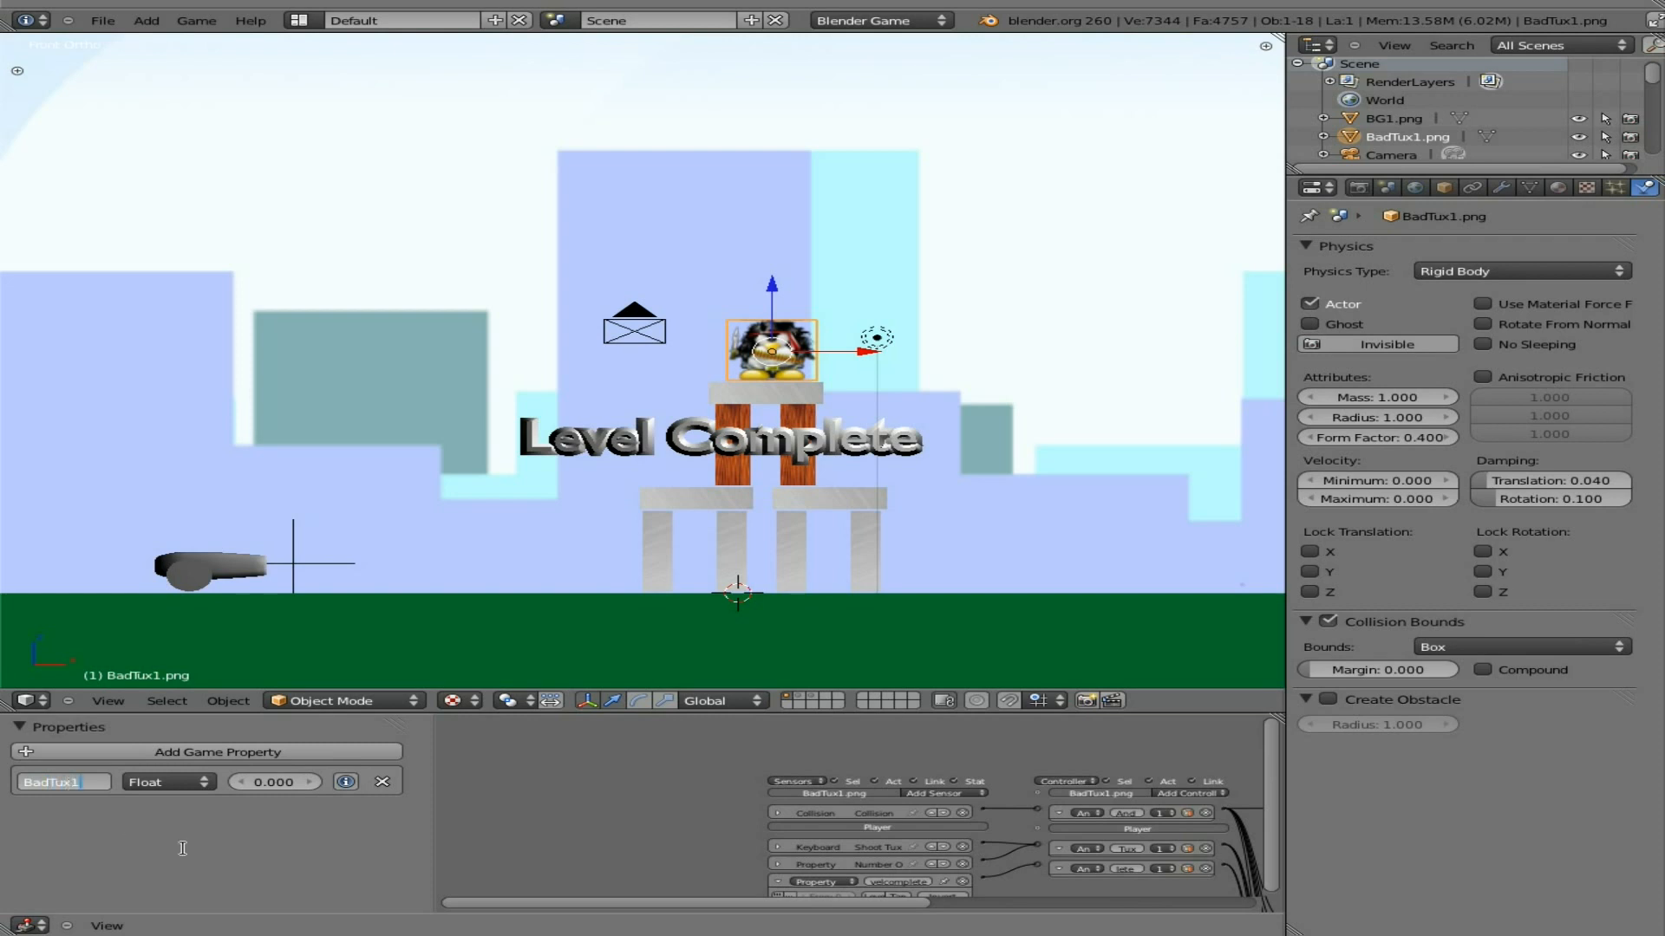
pyautogui.write('BadTux1')
pyautogui.press('Return')
# Step: Add a Collision sensor to tux-batman.png on the second layer, responding to the property BadTux1
pyautogui.click(800, 697)
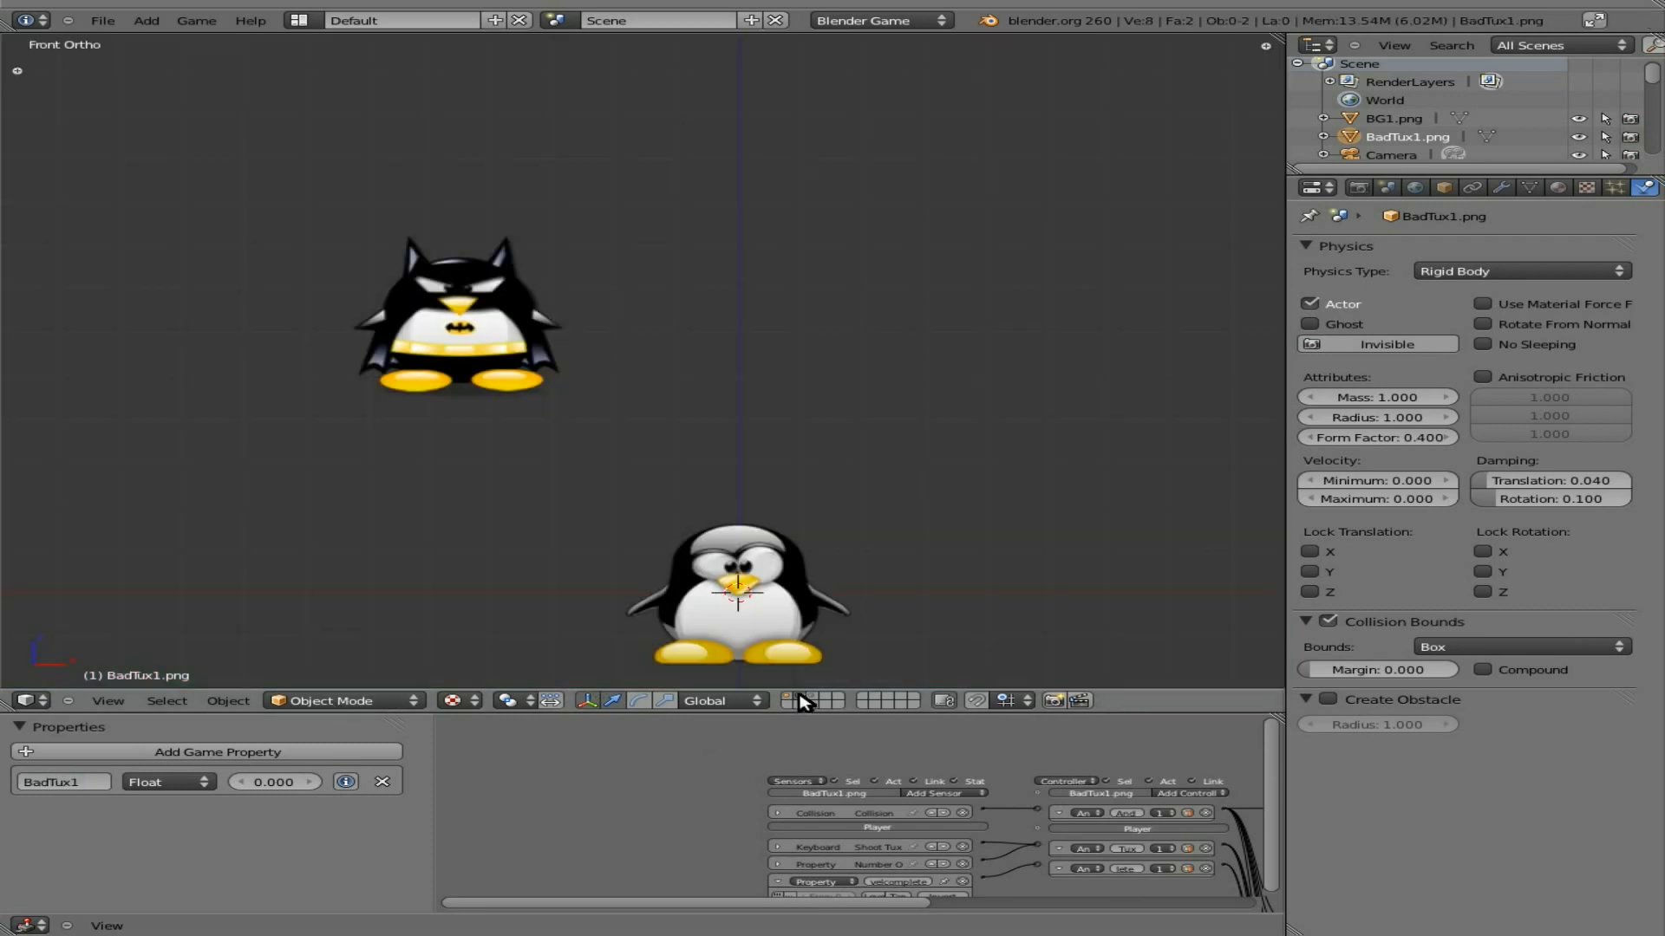
pyautogui.rightClick(503, 352)
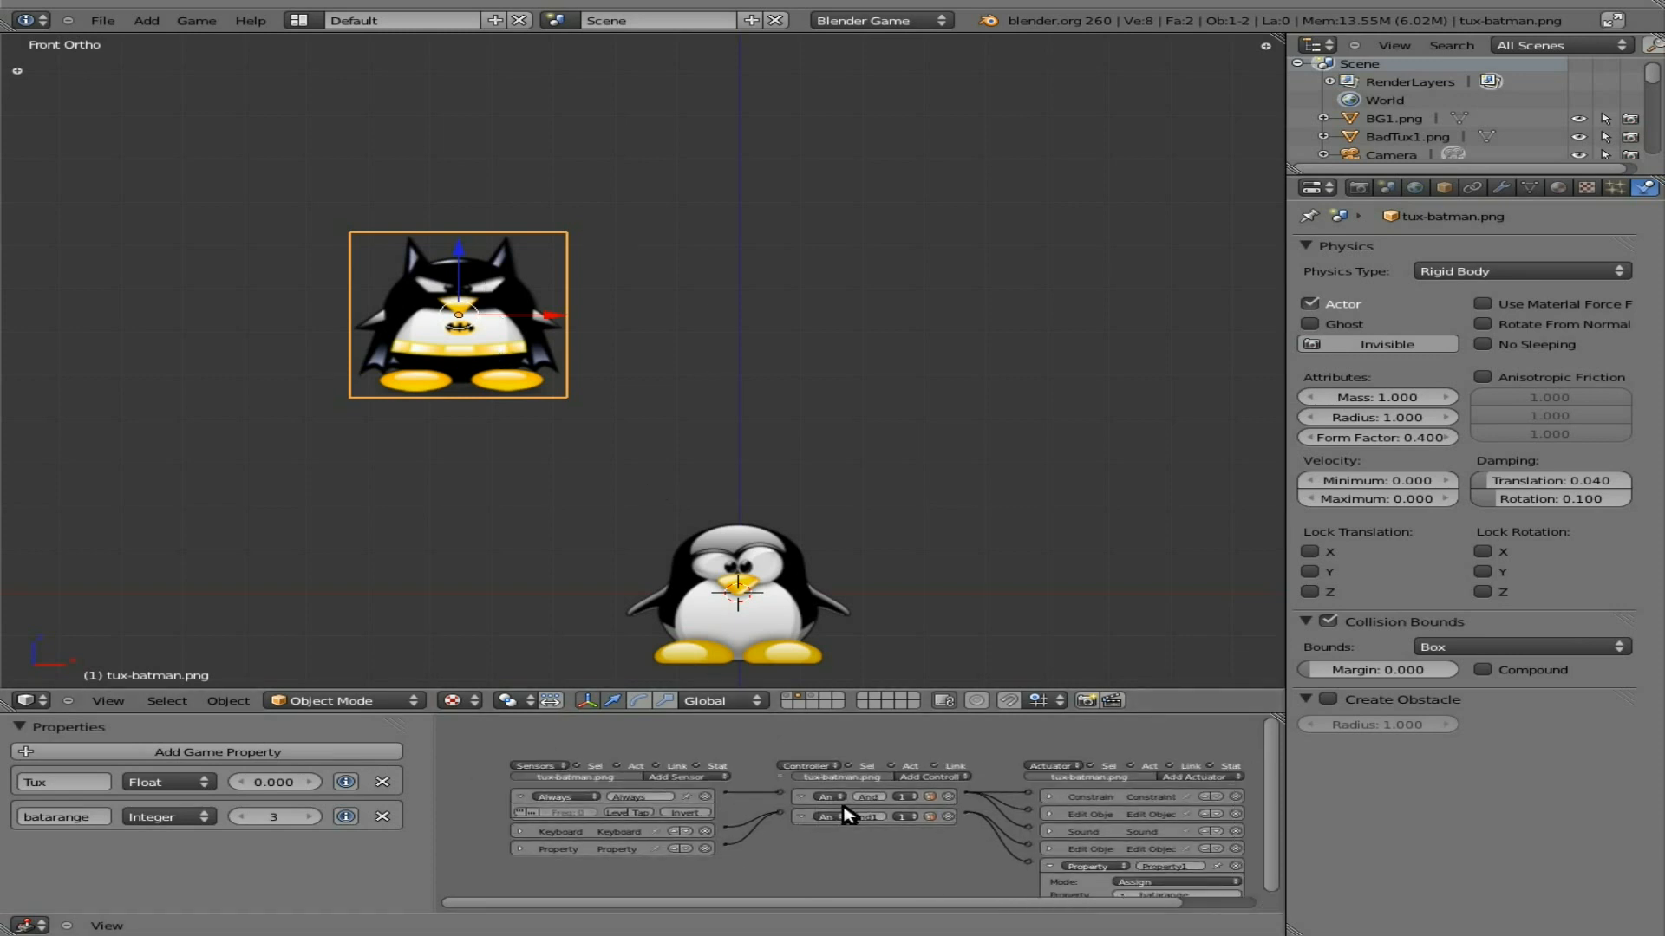
pyautogui.hotkey('ctrl', 'Up')
pyautogui.scroll(2, 856, 665)
pyautogui.keyDown('ctrl'); pyautogui.hscroll(-4, 751, 650); pyautogui.keyUp('ctrl')
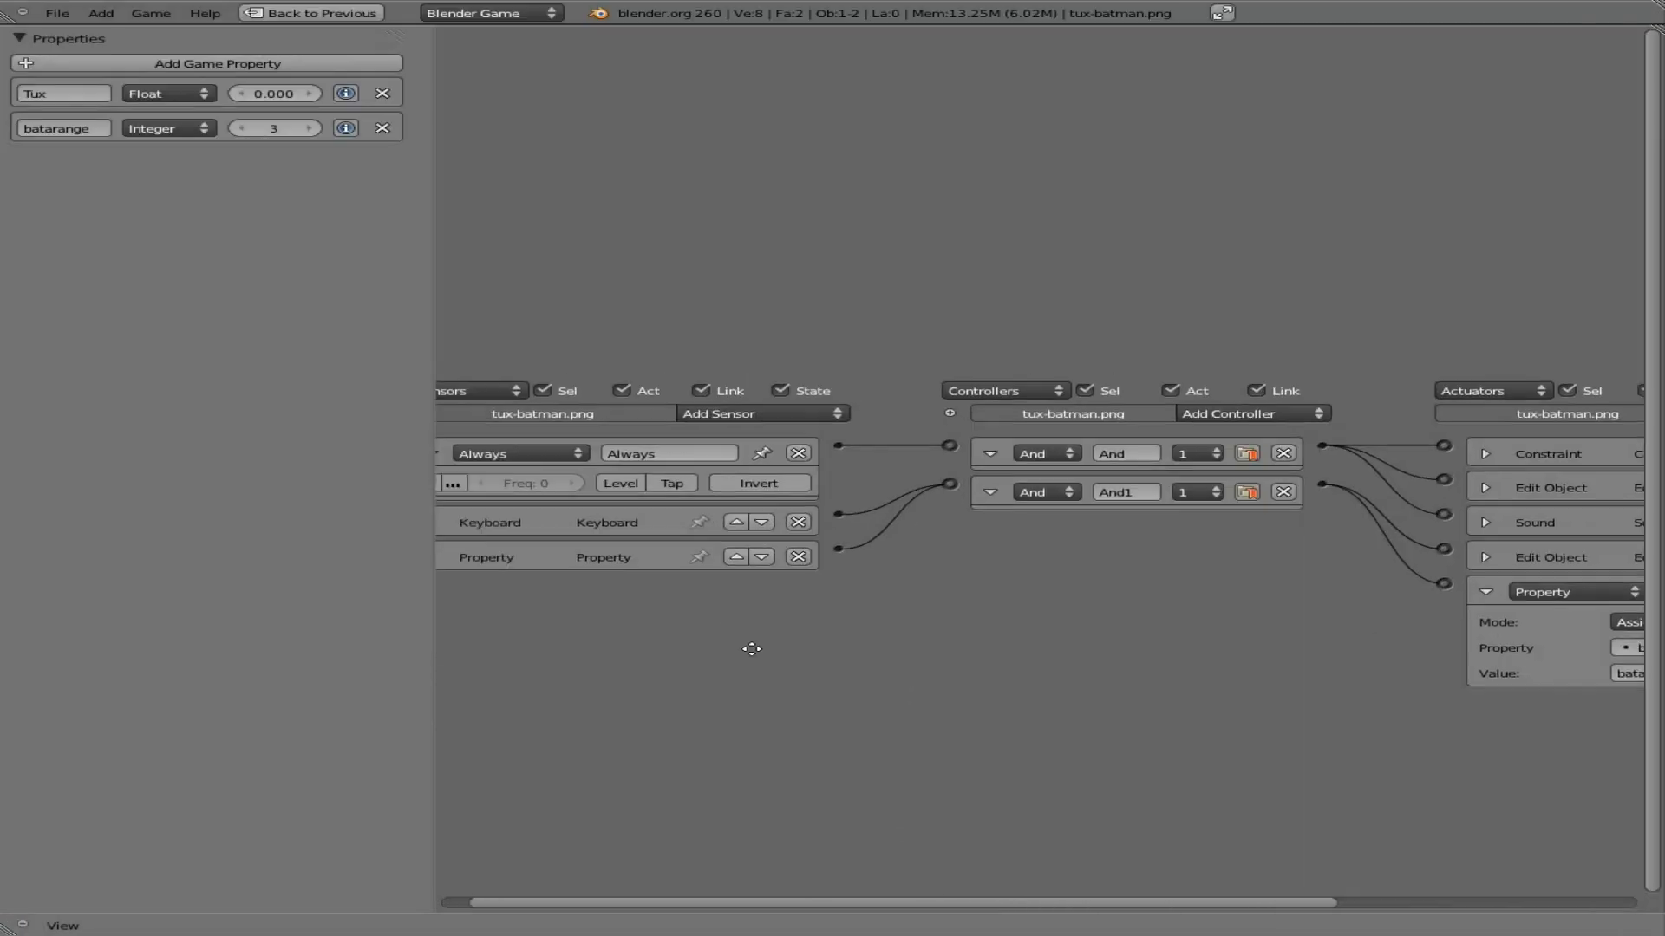
pyautogui.click(881, 422)
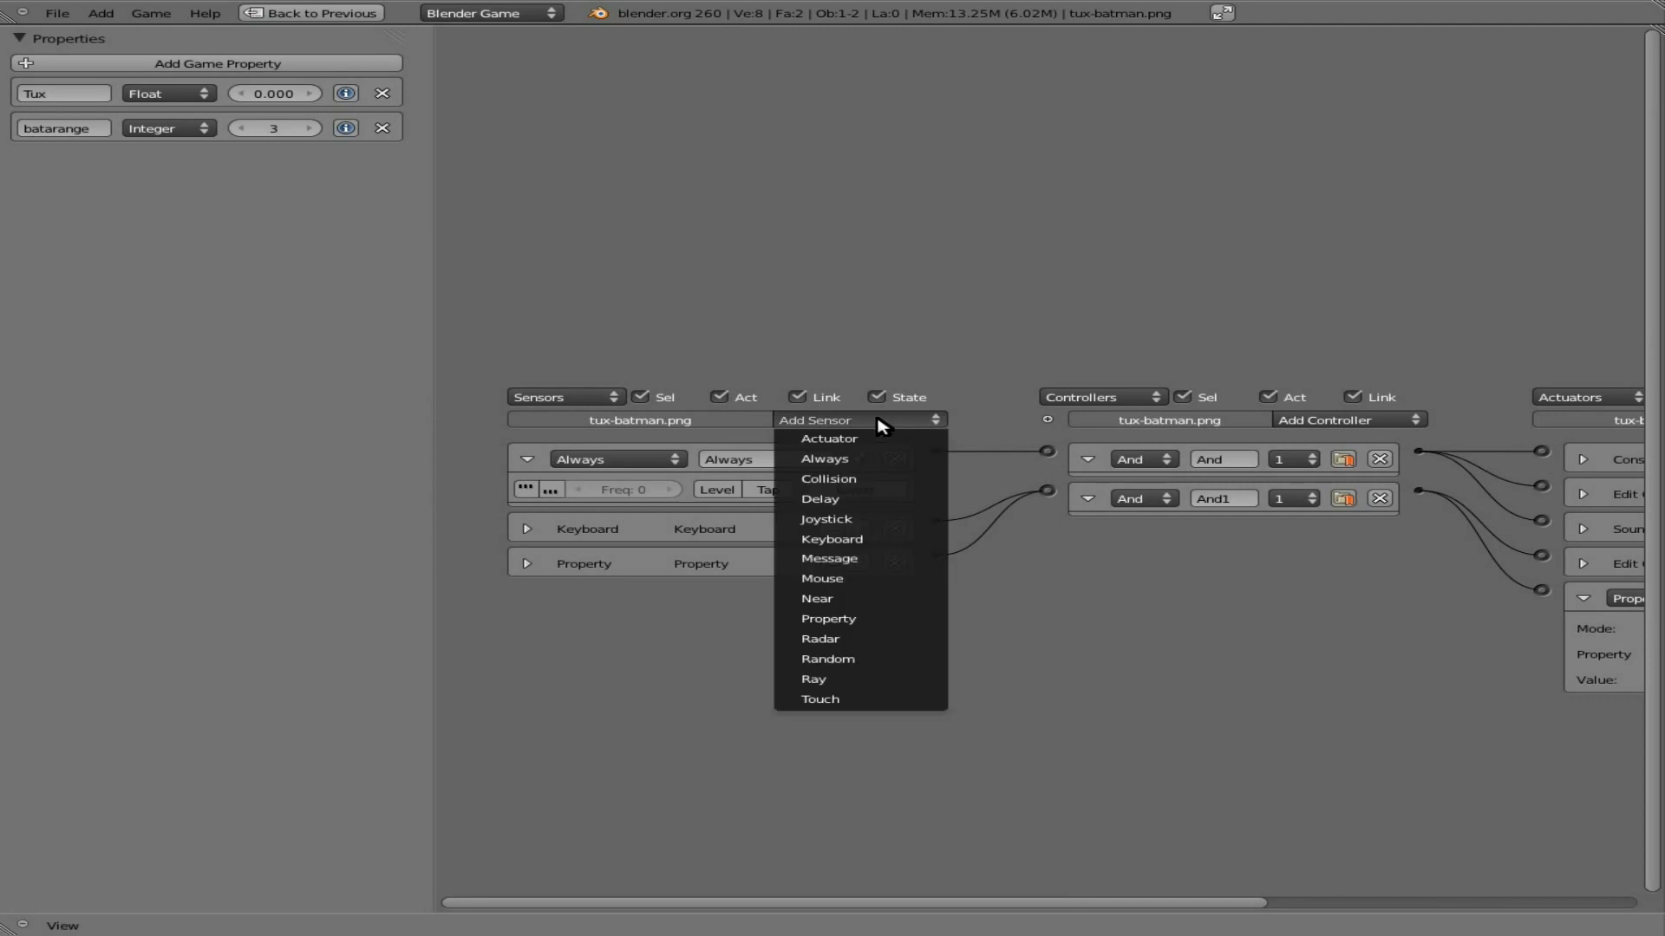
pyautogui.click(877, 479)
pyautogui.click(762, 659)
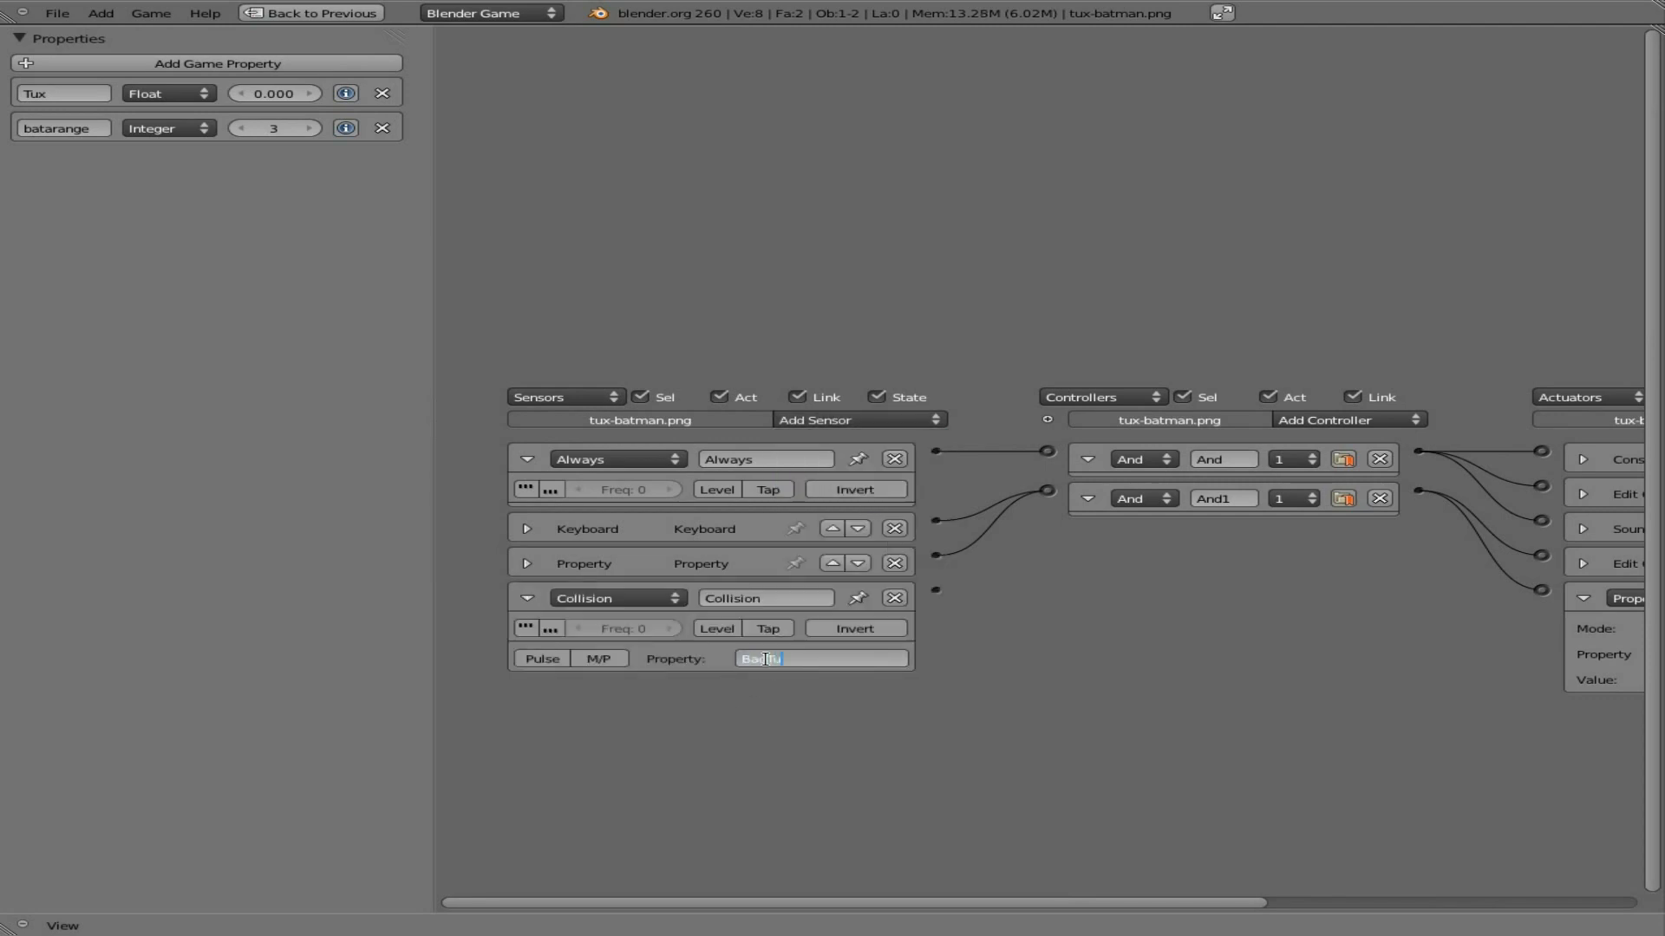
pyautogui.write('BadTux1')
pyautogui.press('Return')
# Step: Add an And controller to tux-batman.png and link the new Collision sensor to it
pyautogui.click(1392, 423)
pyautogui.click(1349, 439)
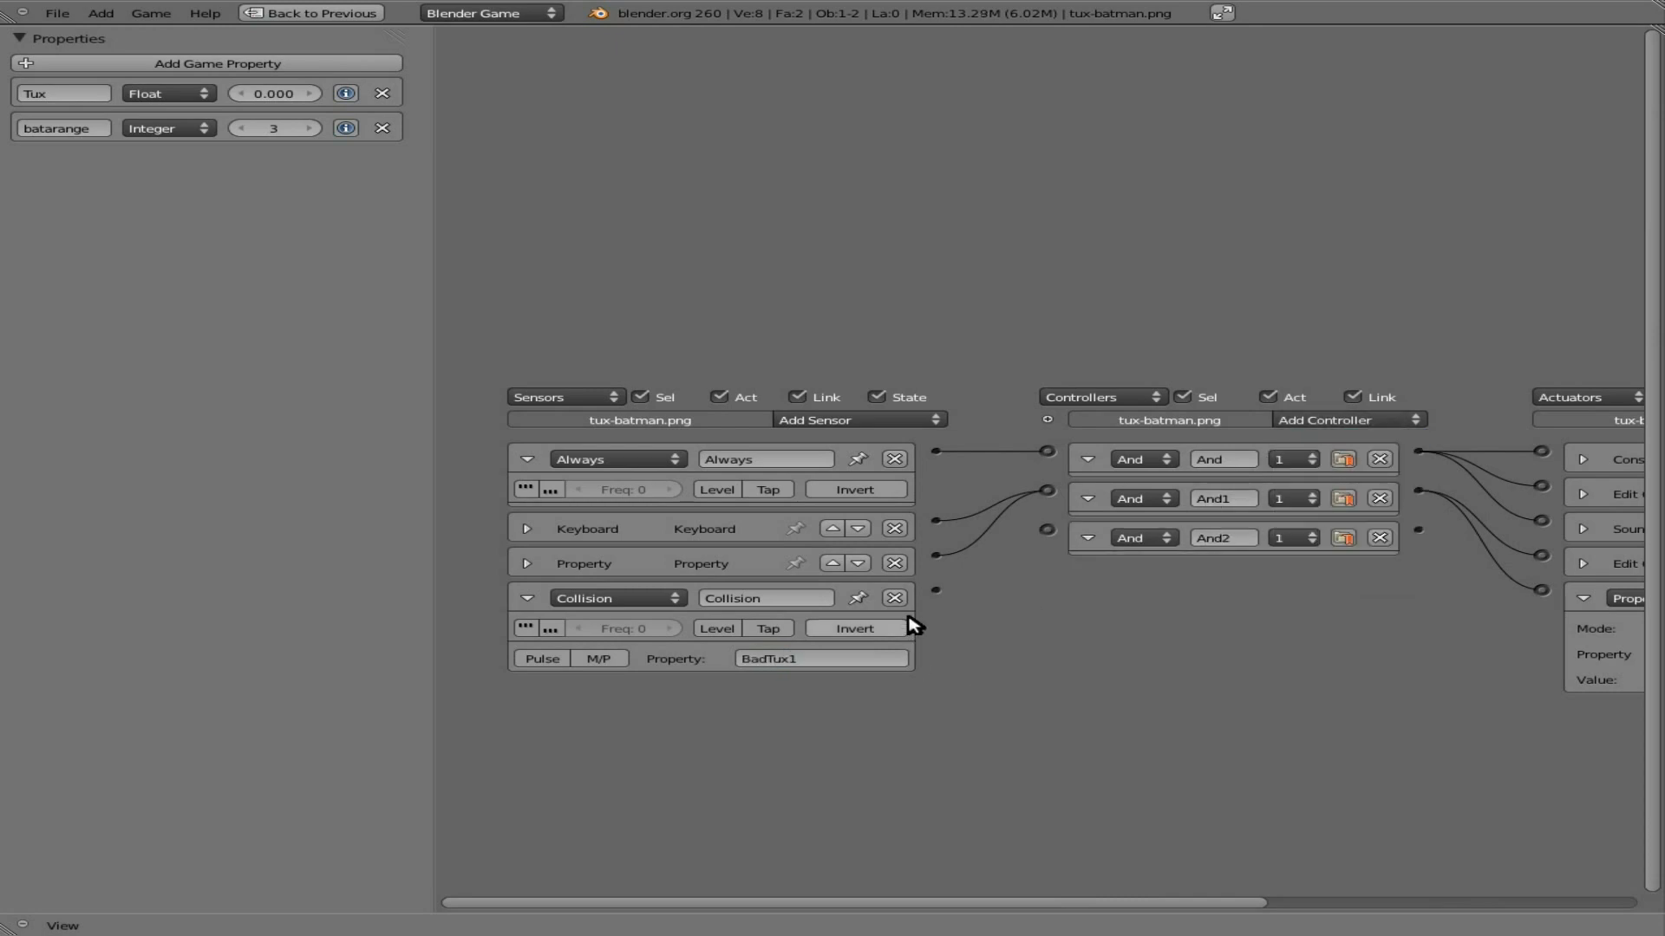
pyautogui.moveTo(937, 590); pyautogui.dragTo(1053, 527)
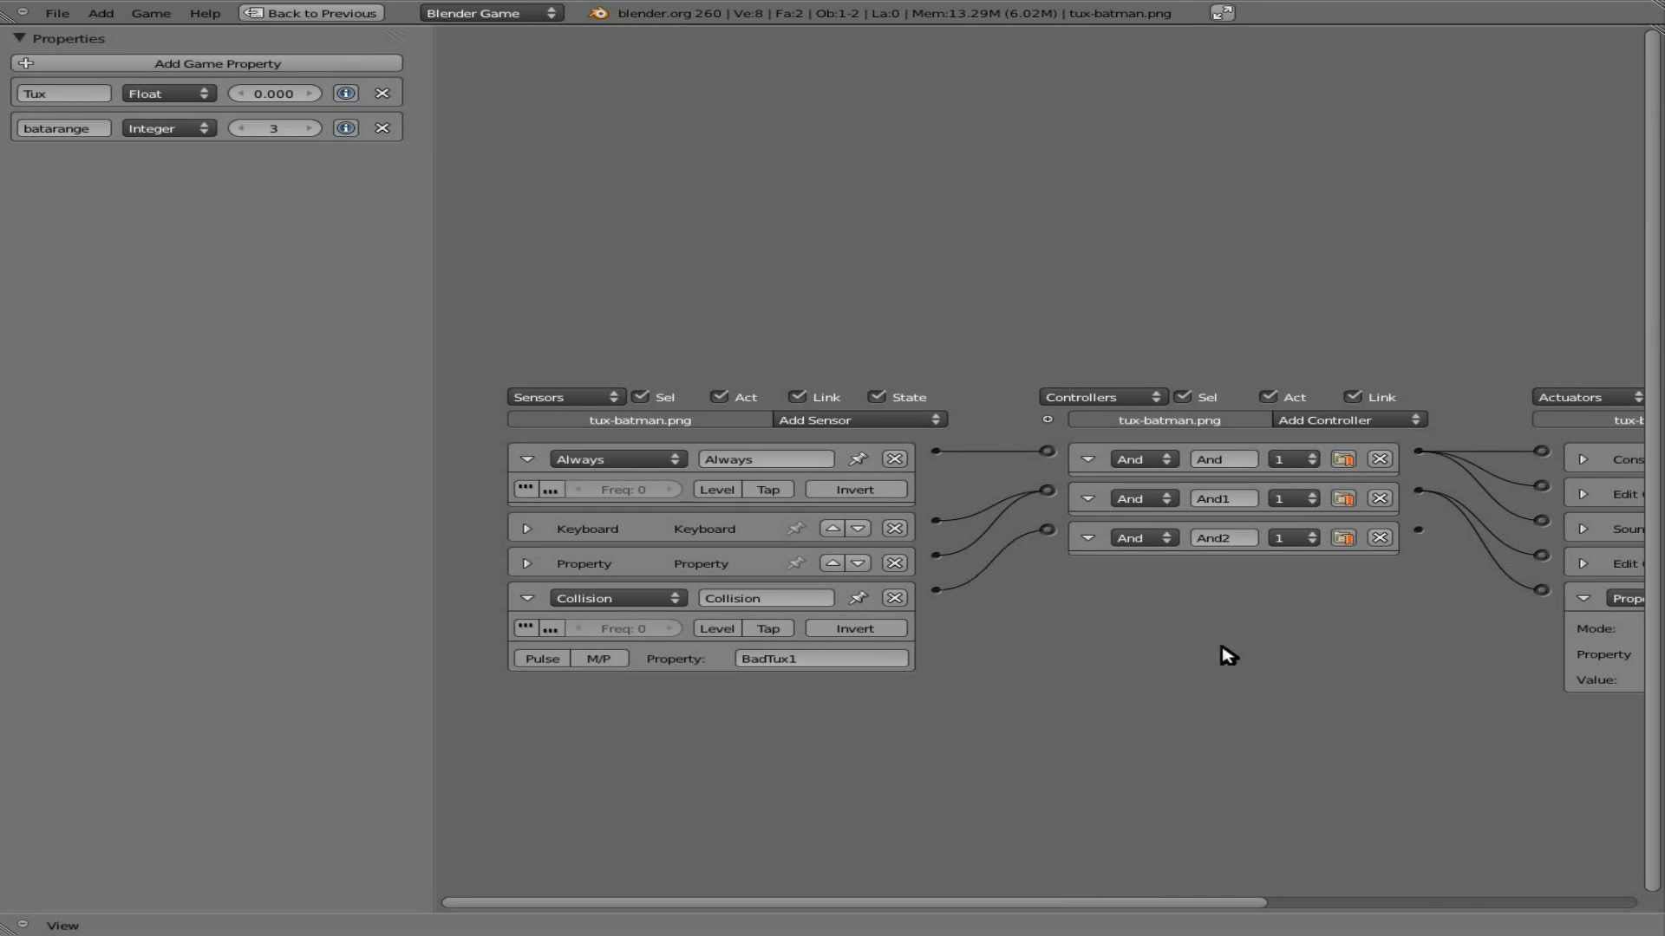
# Step: Add an Edit Object actuator to tux-batman.png and name it Death
pyautogui.moveTo(1233, 653); pyautogui.dragTo(632, 655, button='middle')
pyautogui.click(997, 600)
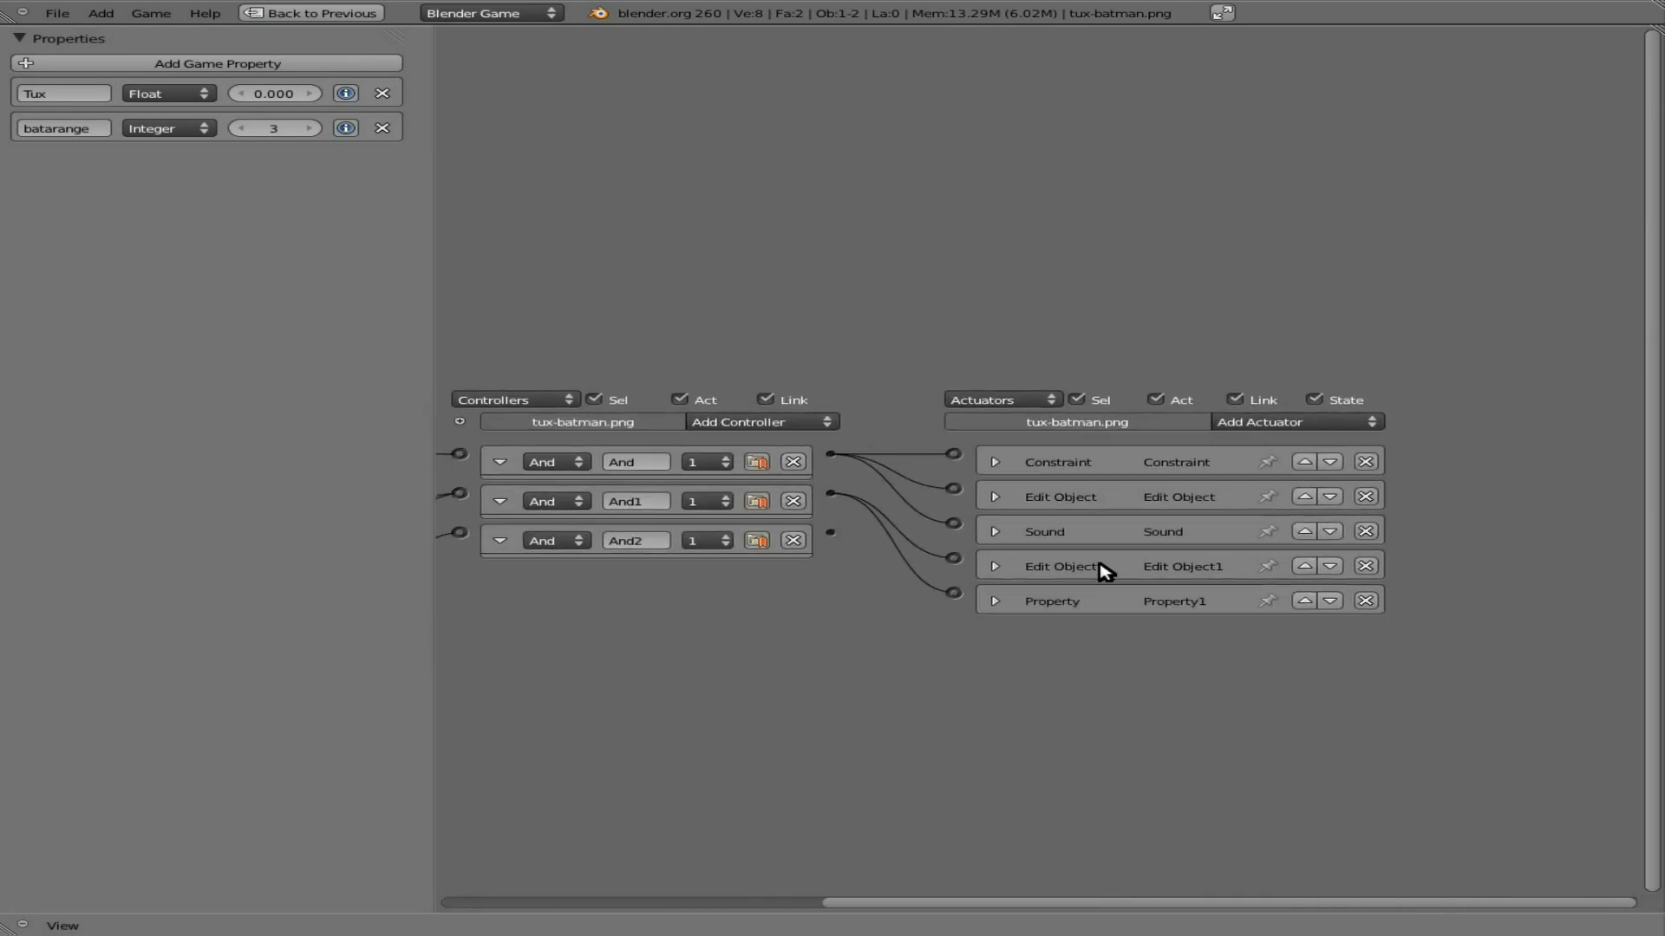
pyautogui.click(993, 498)
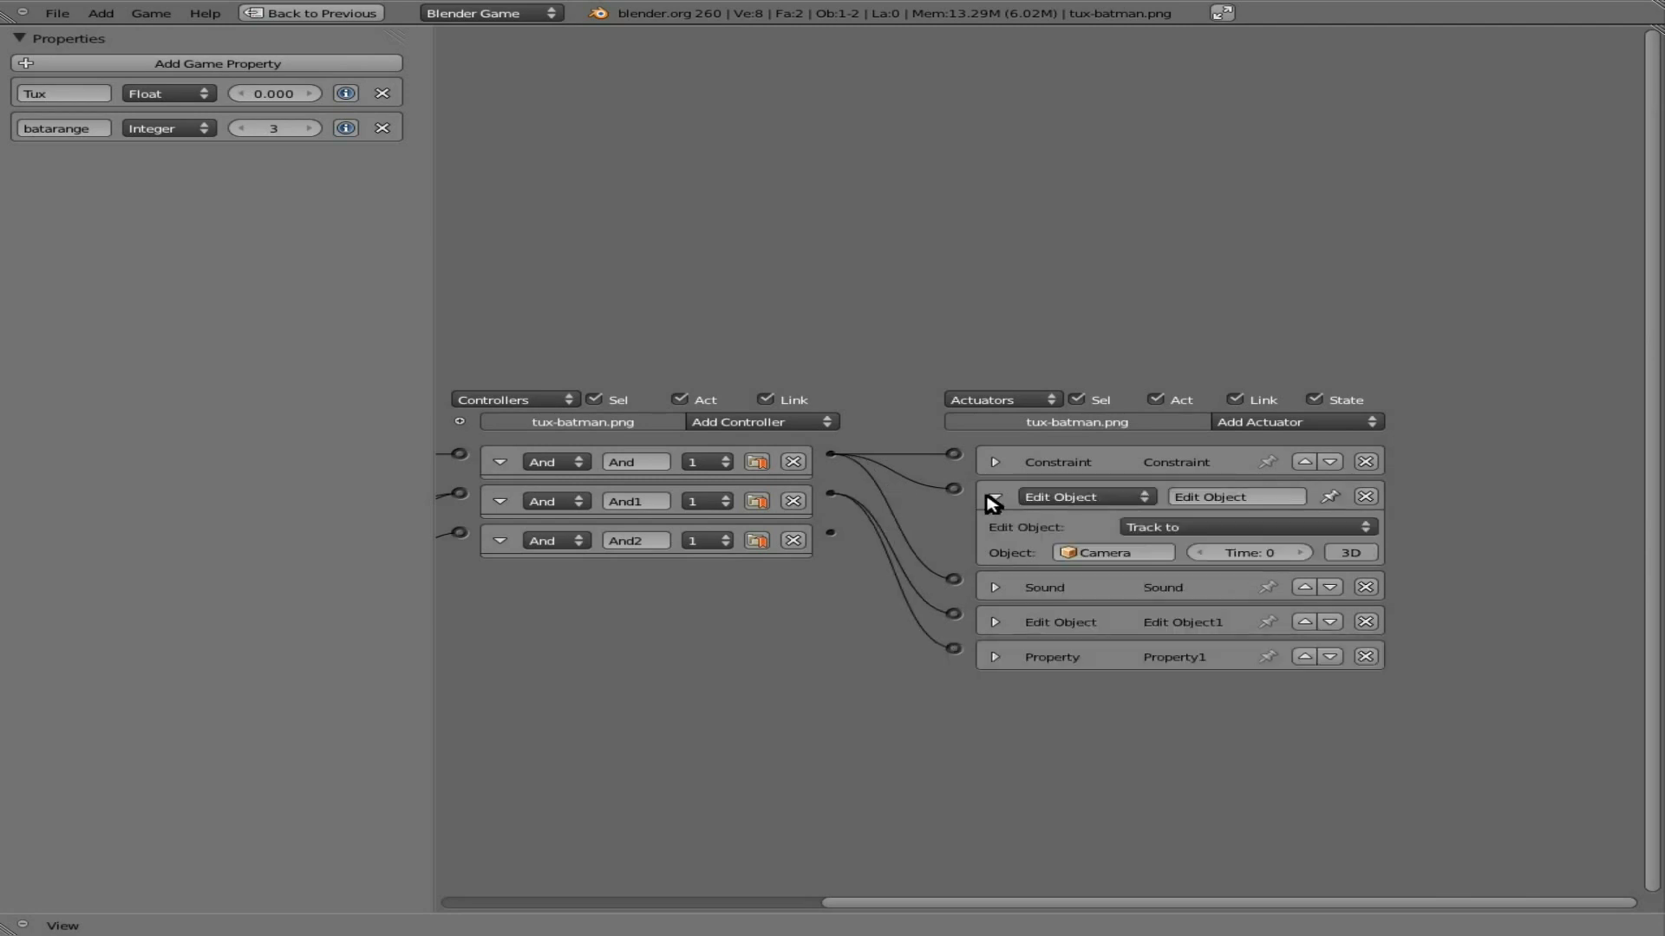
pyautogui.click(993, 498)
pyautogui.click(1263, 422)
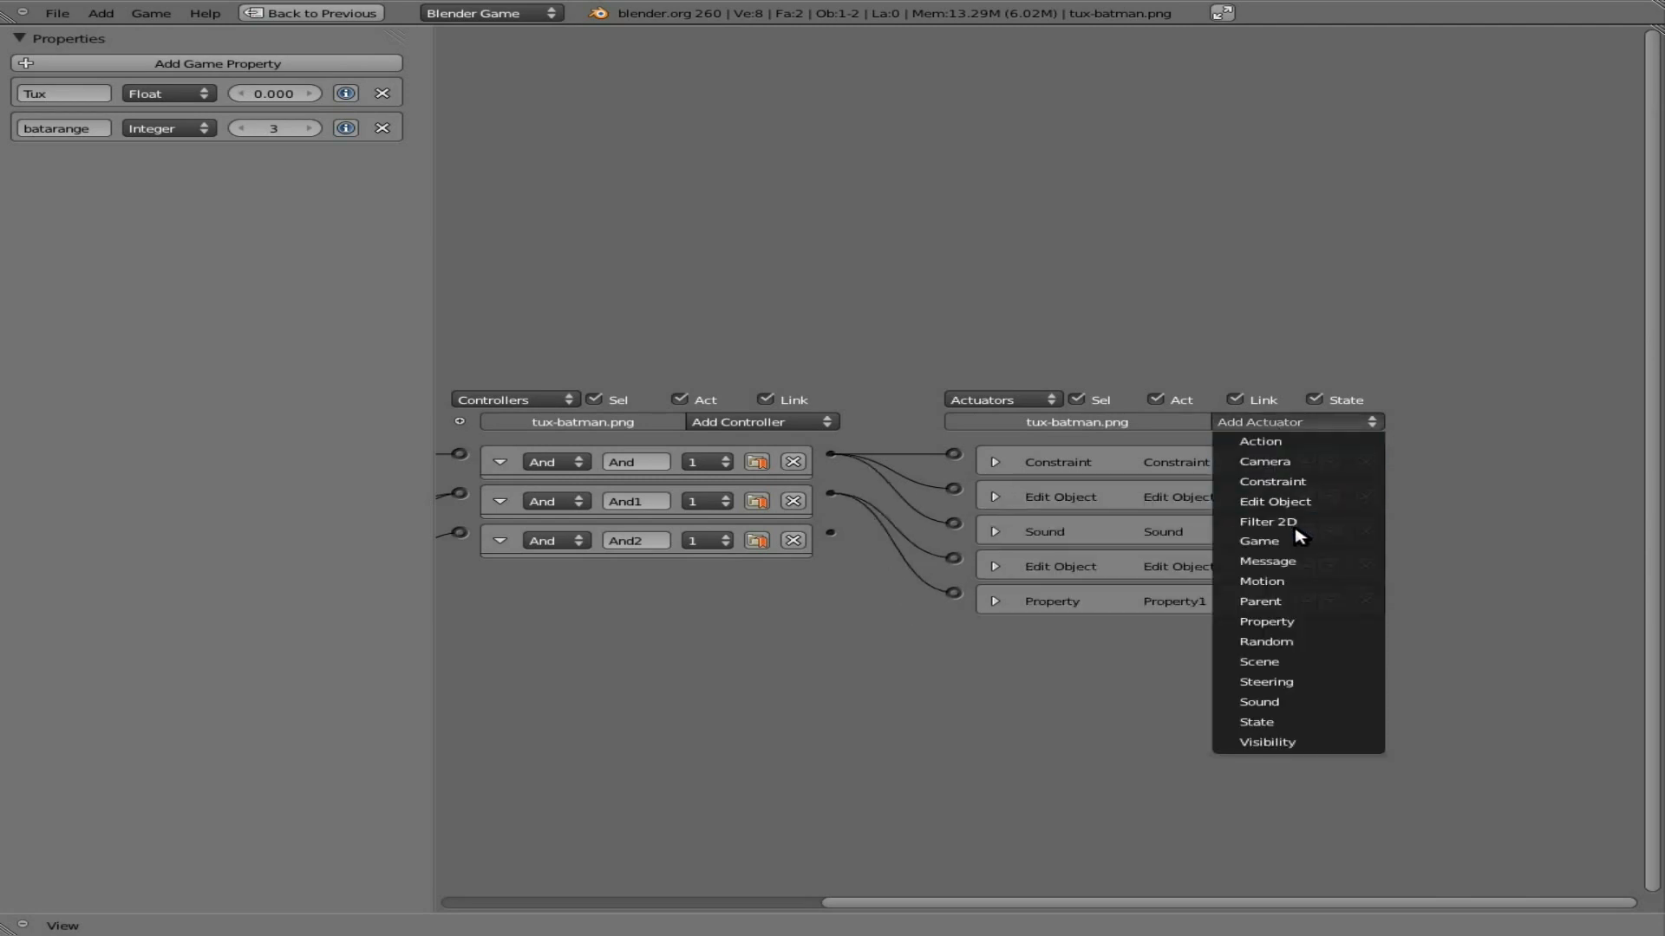
pyautogui.click(1288, 503)
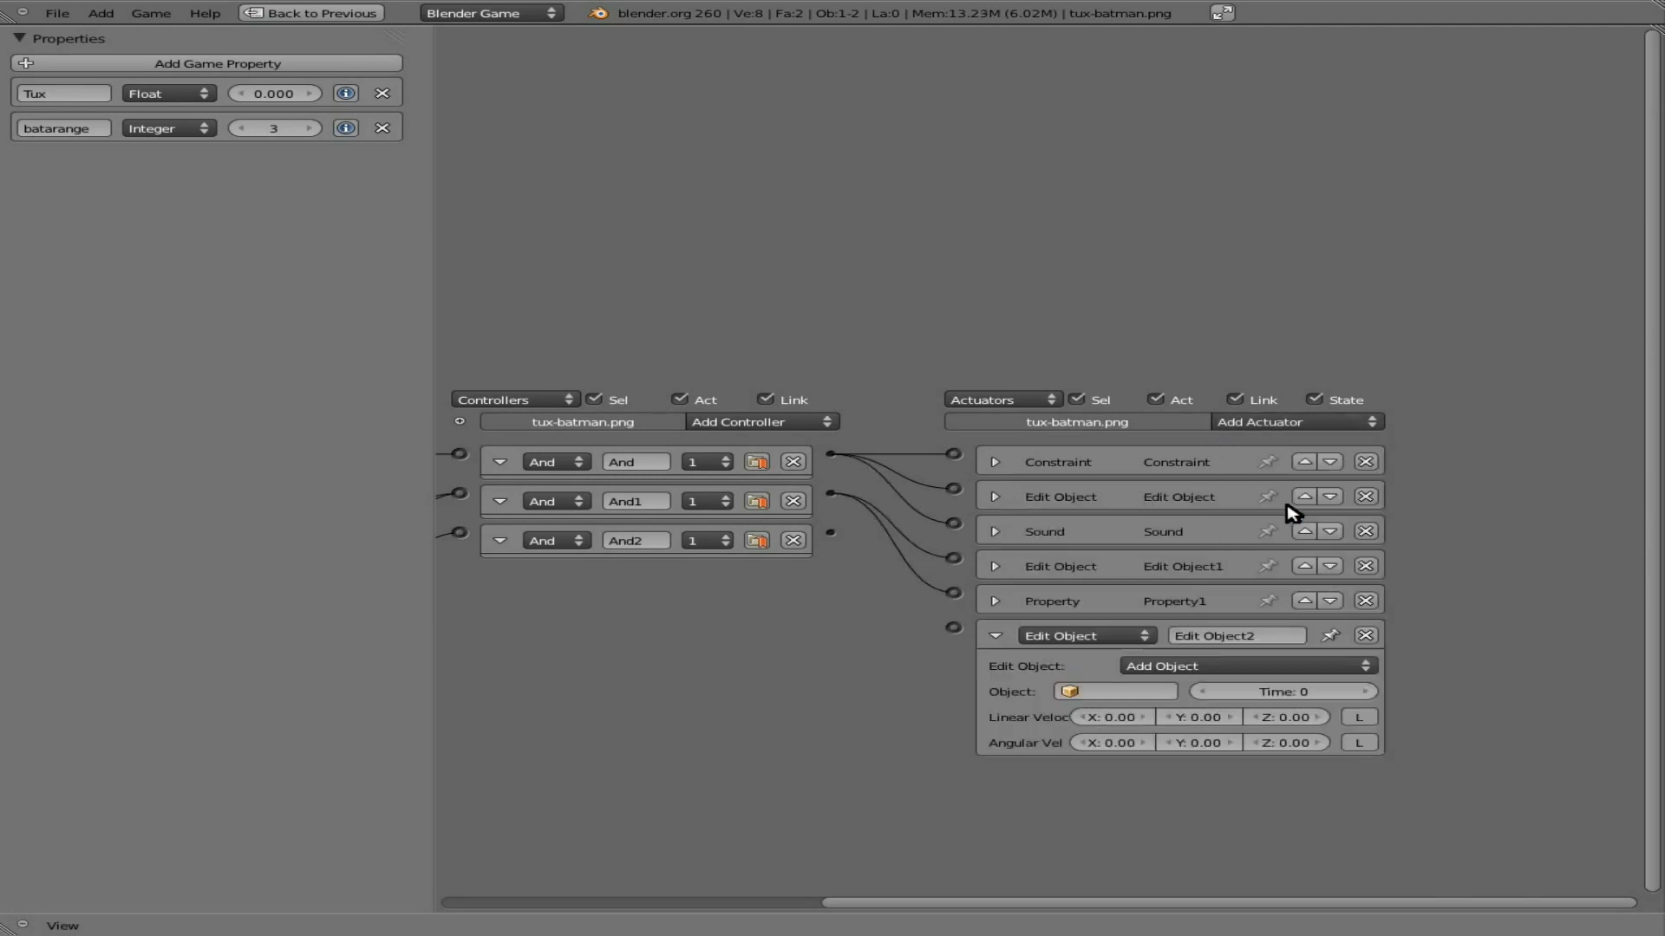
pyautogui.click(1213, 642)
pyautogui.write('Death')
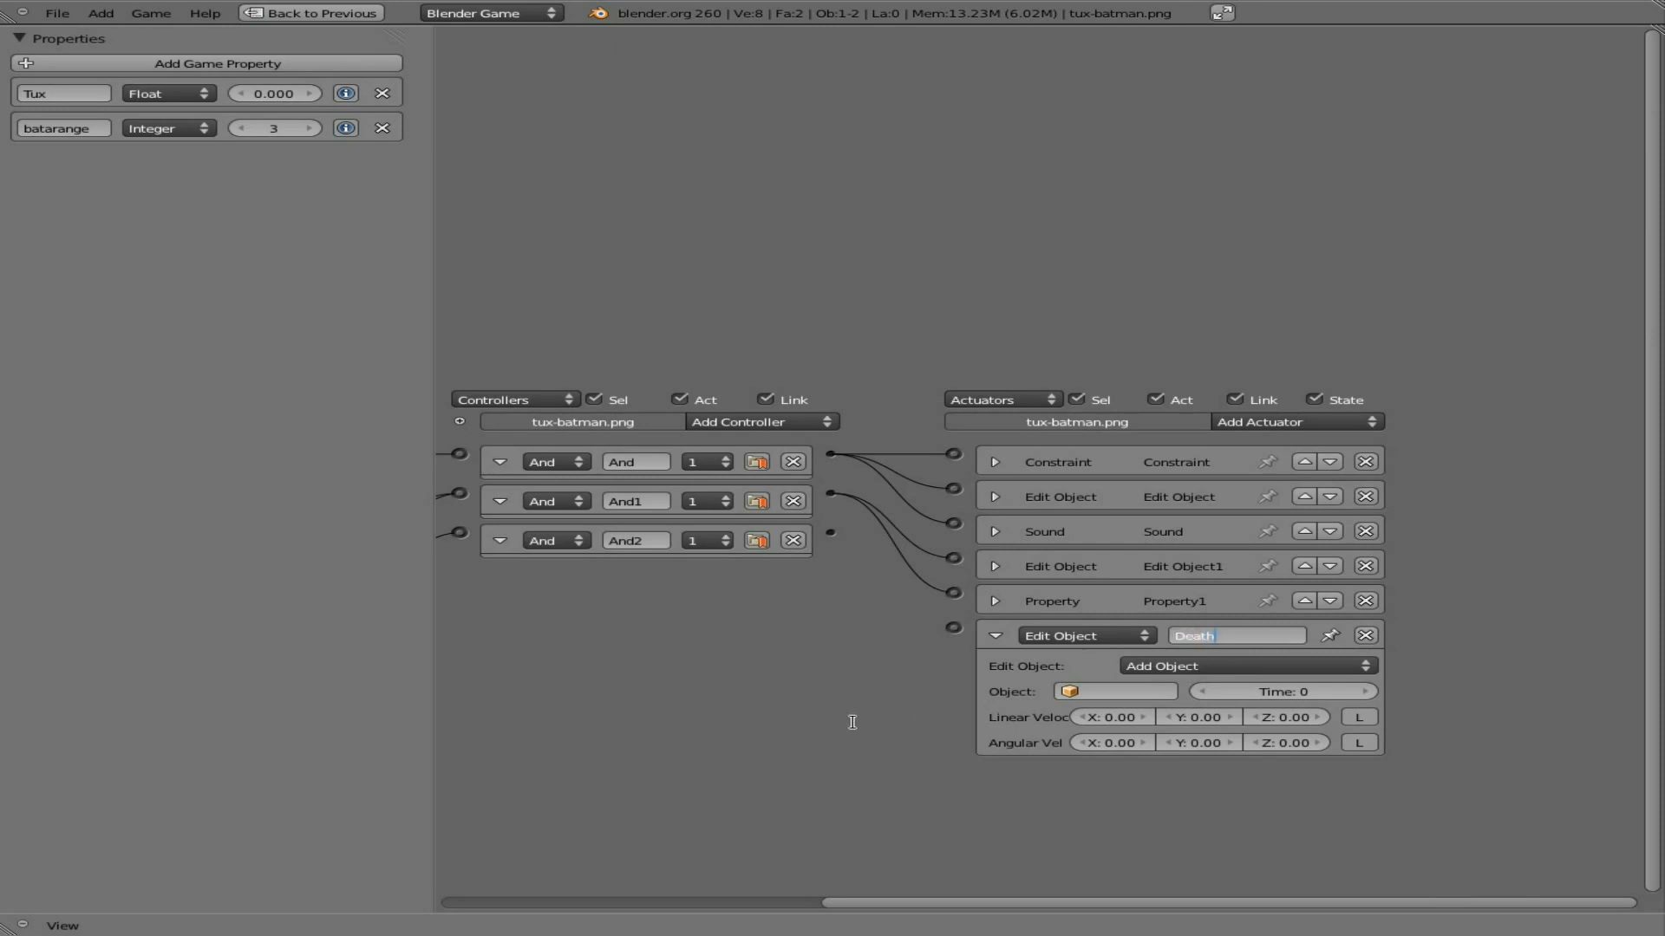
pyautogui.press('Return')
# Step: Link the And2 controller to the Death actuator and set the actuator to End Object
pyautogui.moveTo(831, 533); pyautogui.dragTo(952, 626)
pyautogui.click(1118, 667)
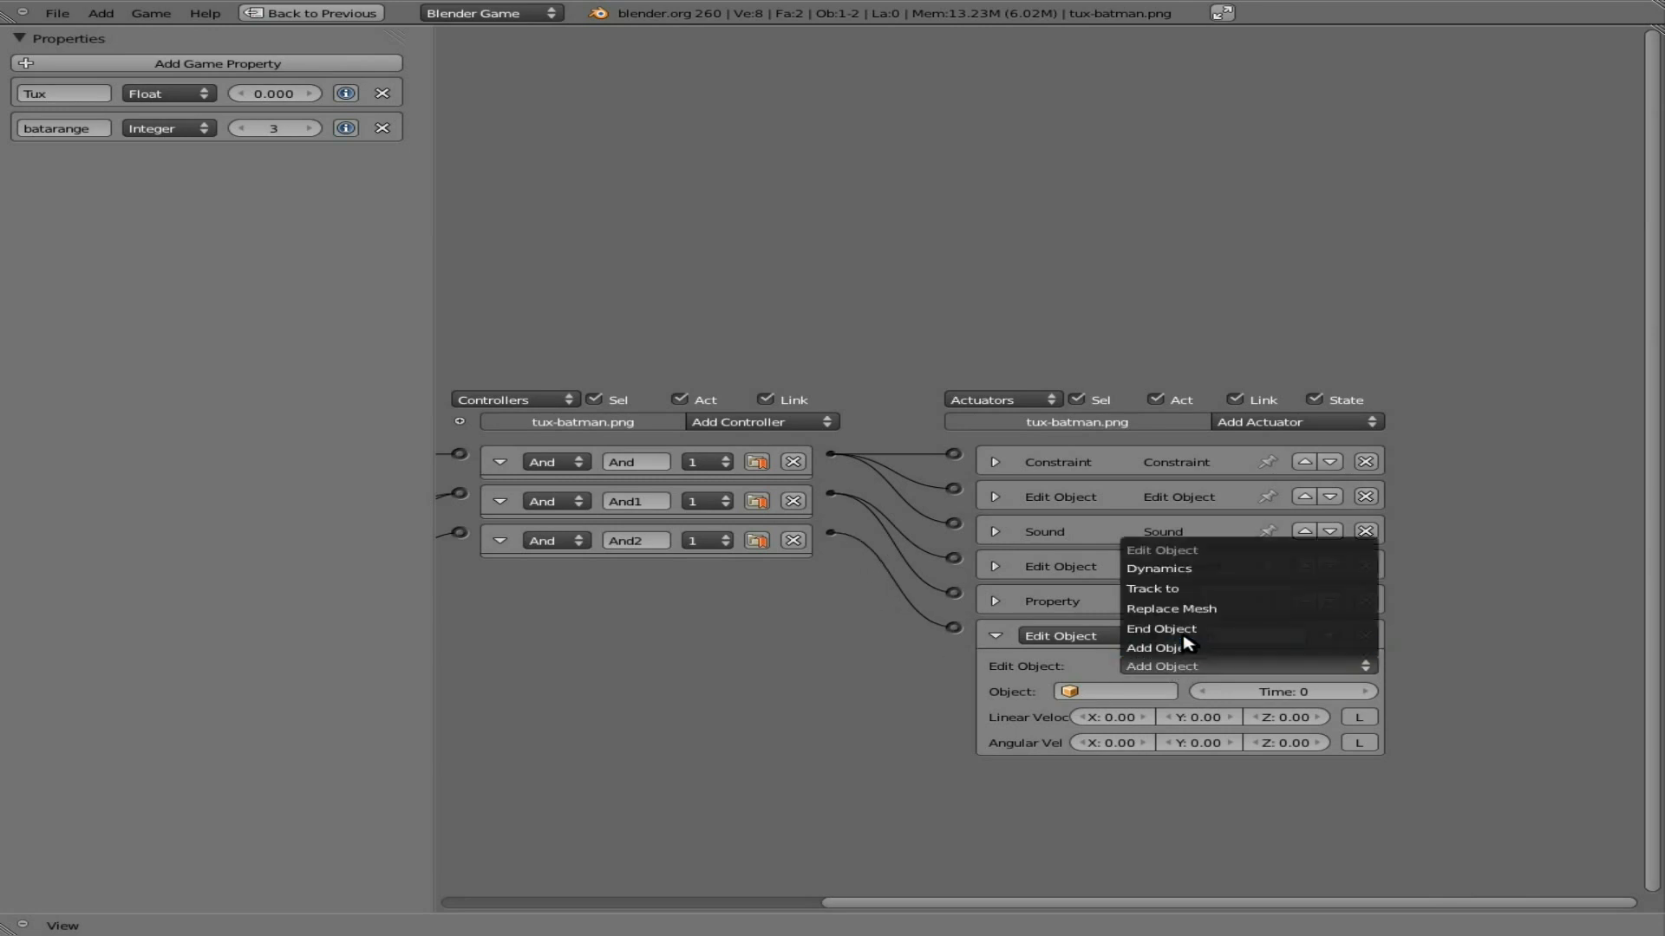
pyautogui.click(1181, 633)
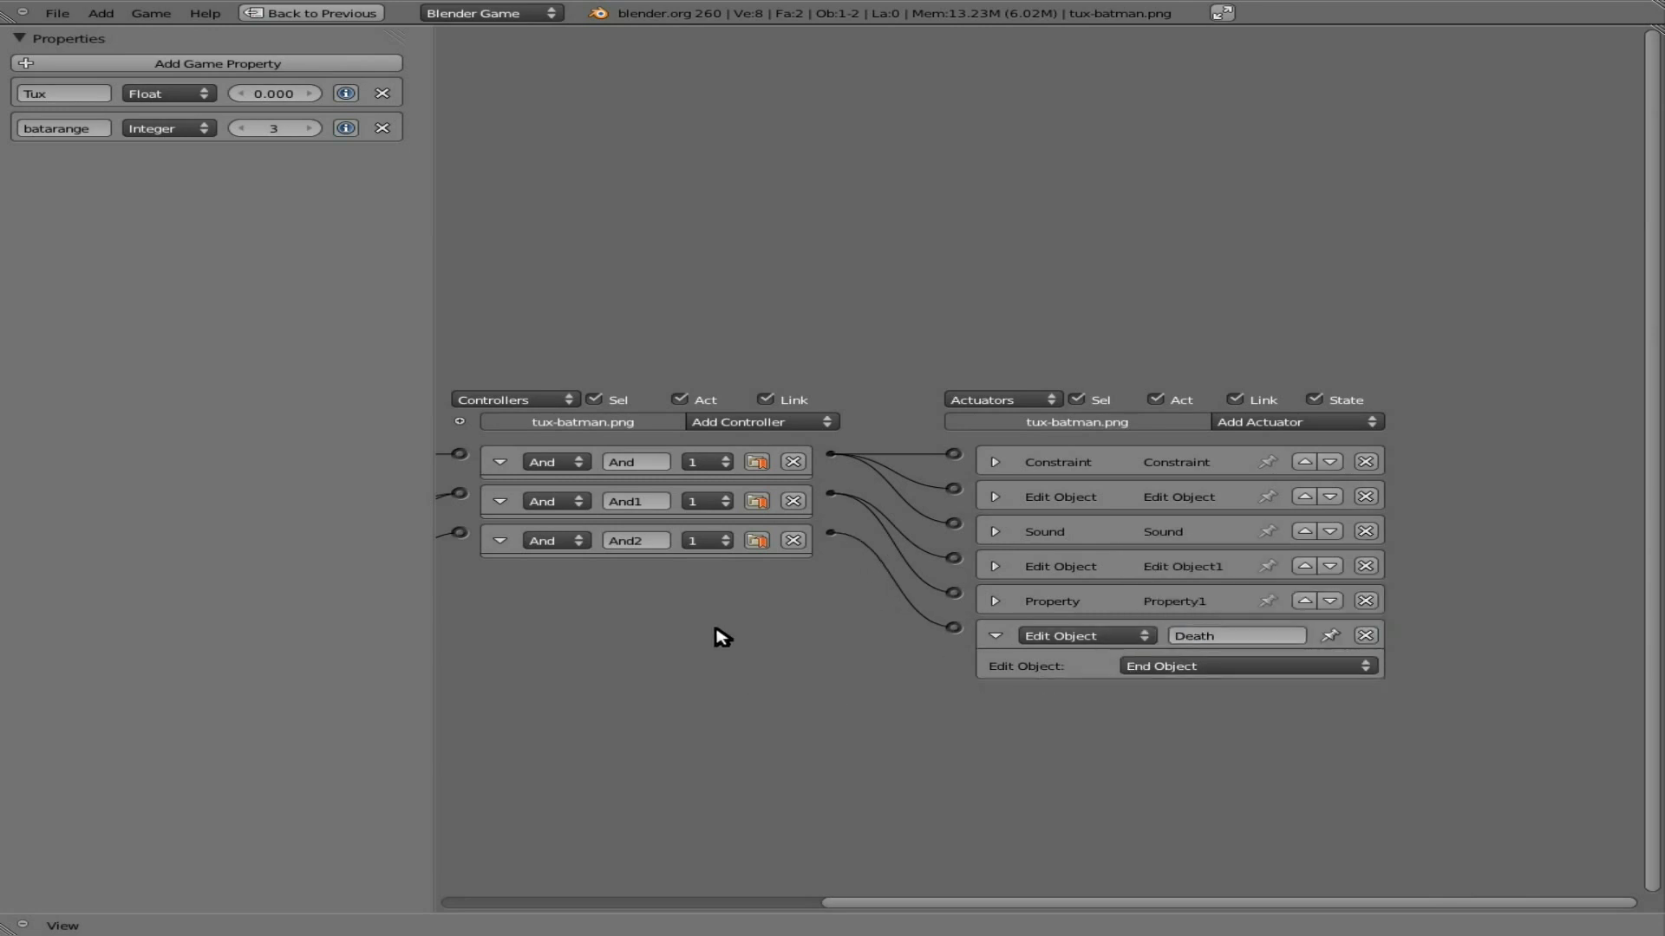
pyautogui.hotkey('ctrl', 'Up')
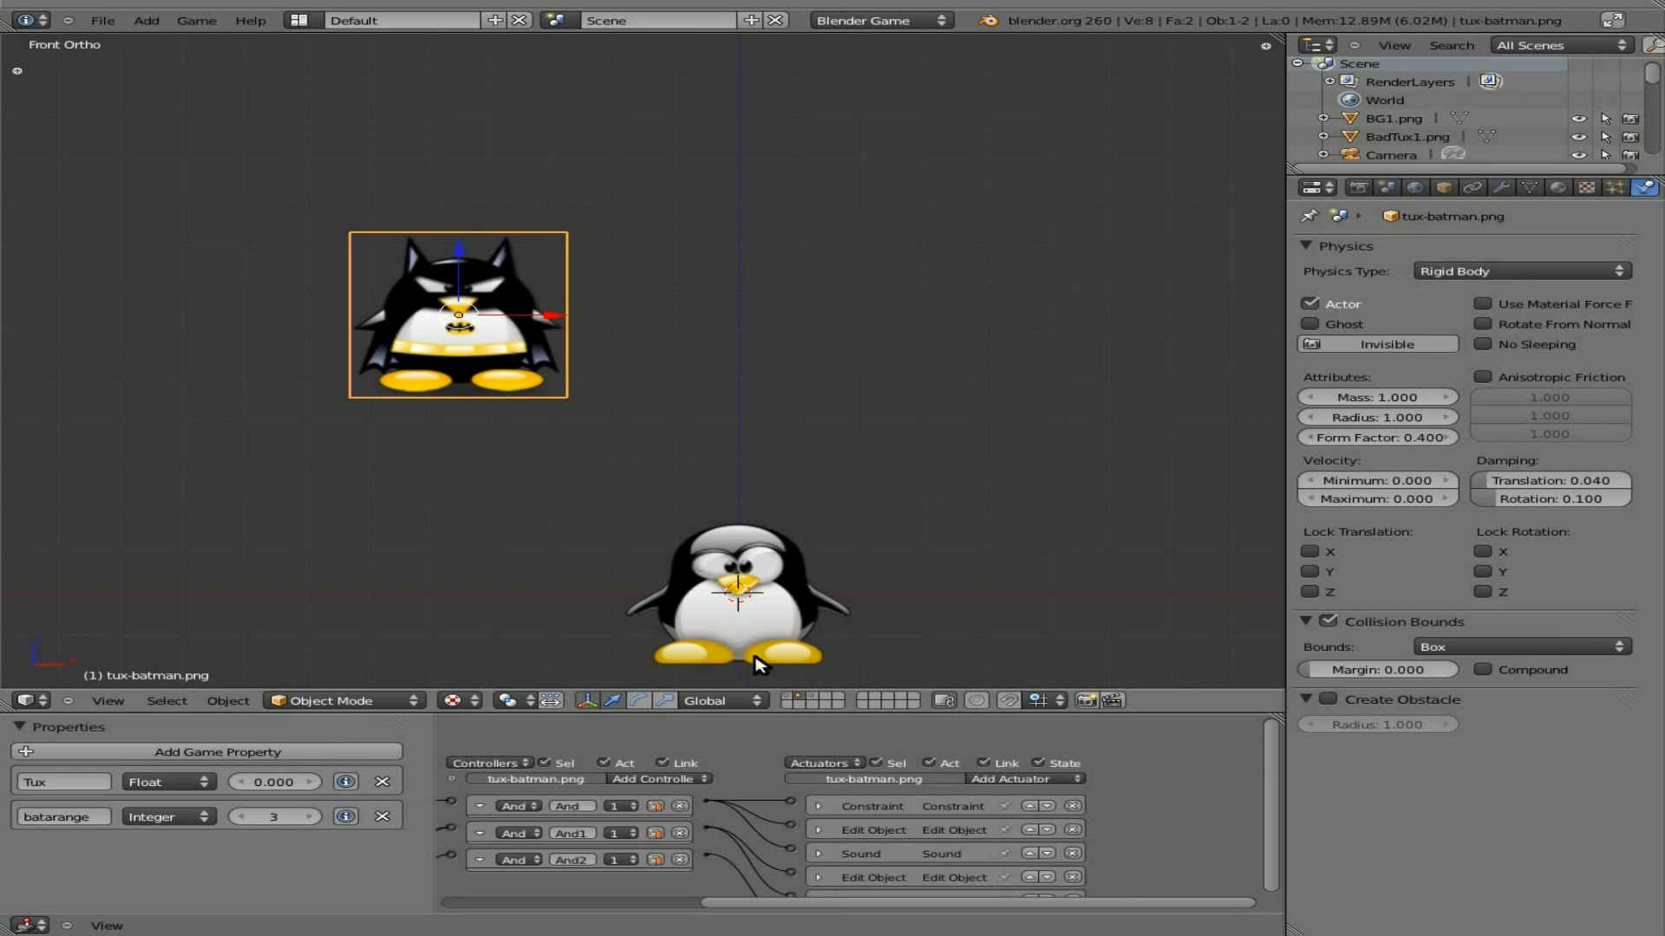
# Step: Run the level from the main layer, raise the cannon, fire at the enemy penguin on the tower, and stop the game
pyautogui.press('p')
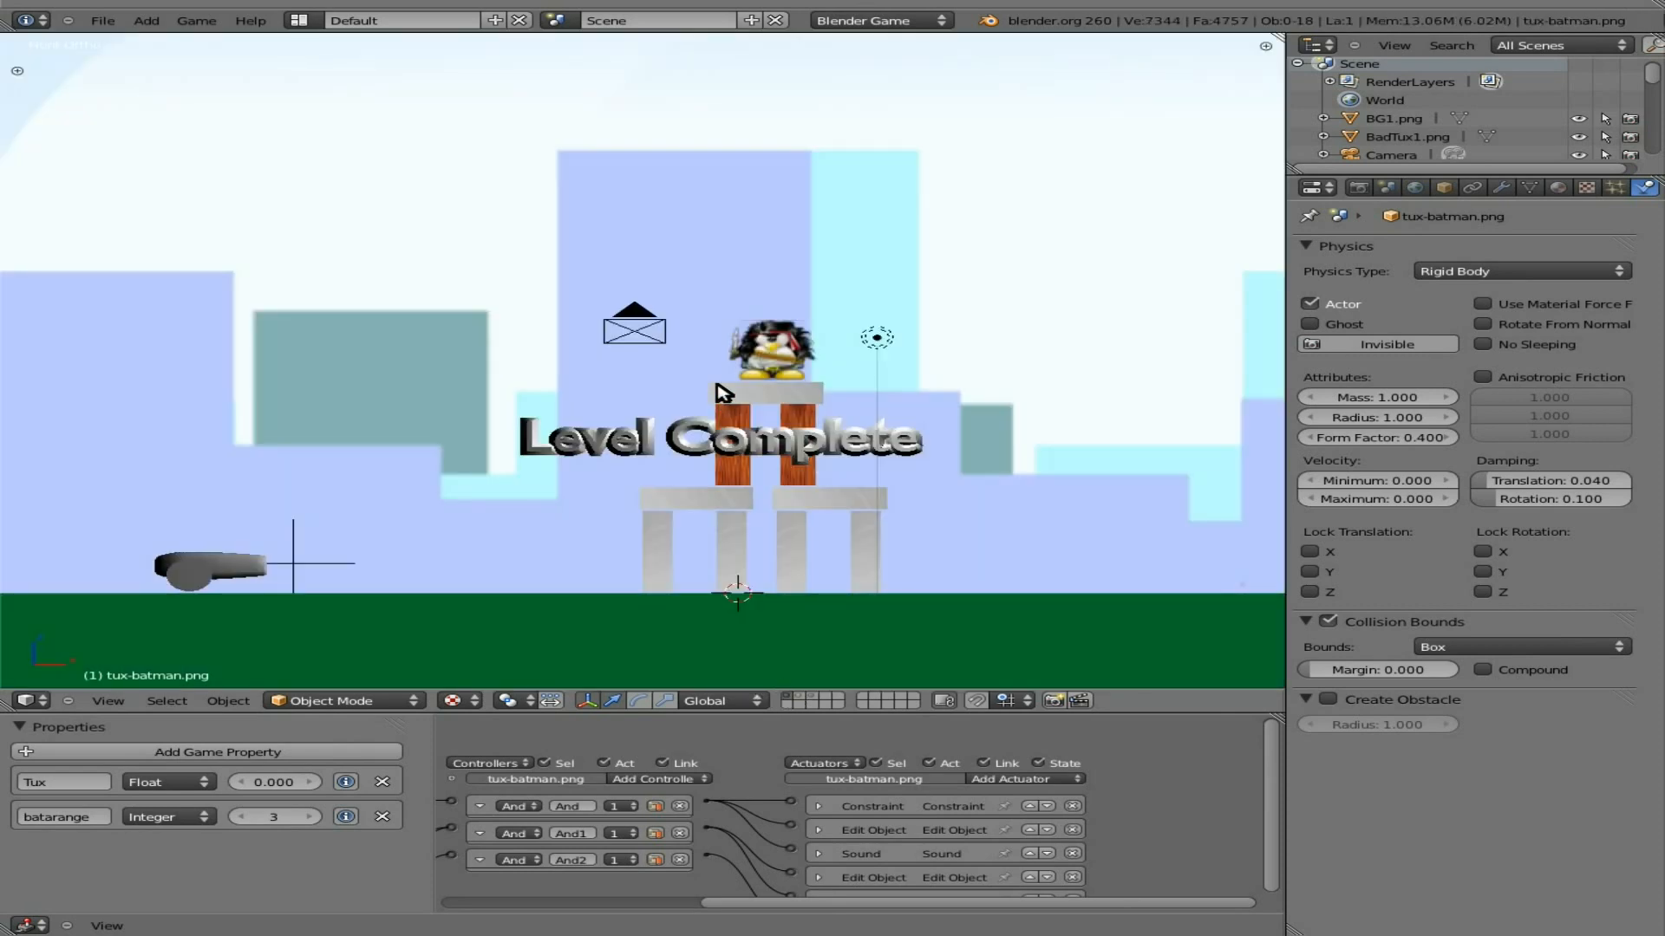
pyautogui.press('p')
pyautogui.press('Up')
pyautogui.press('space')
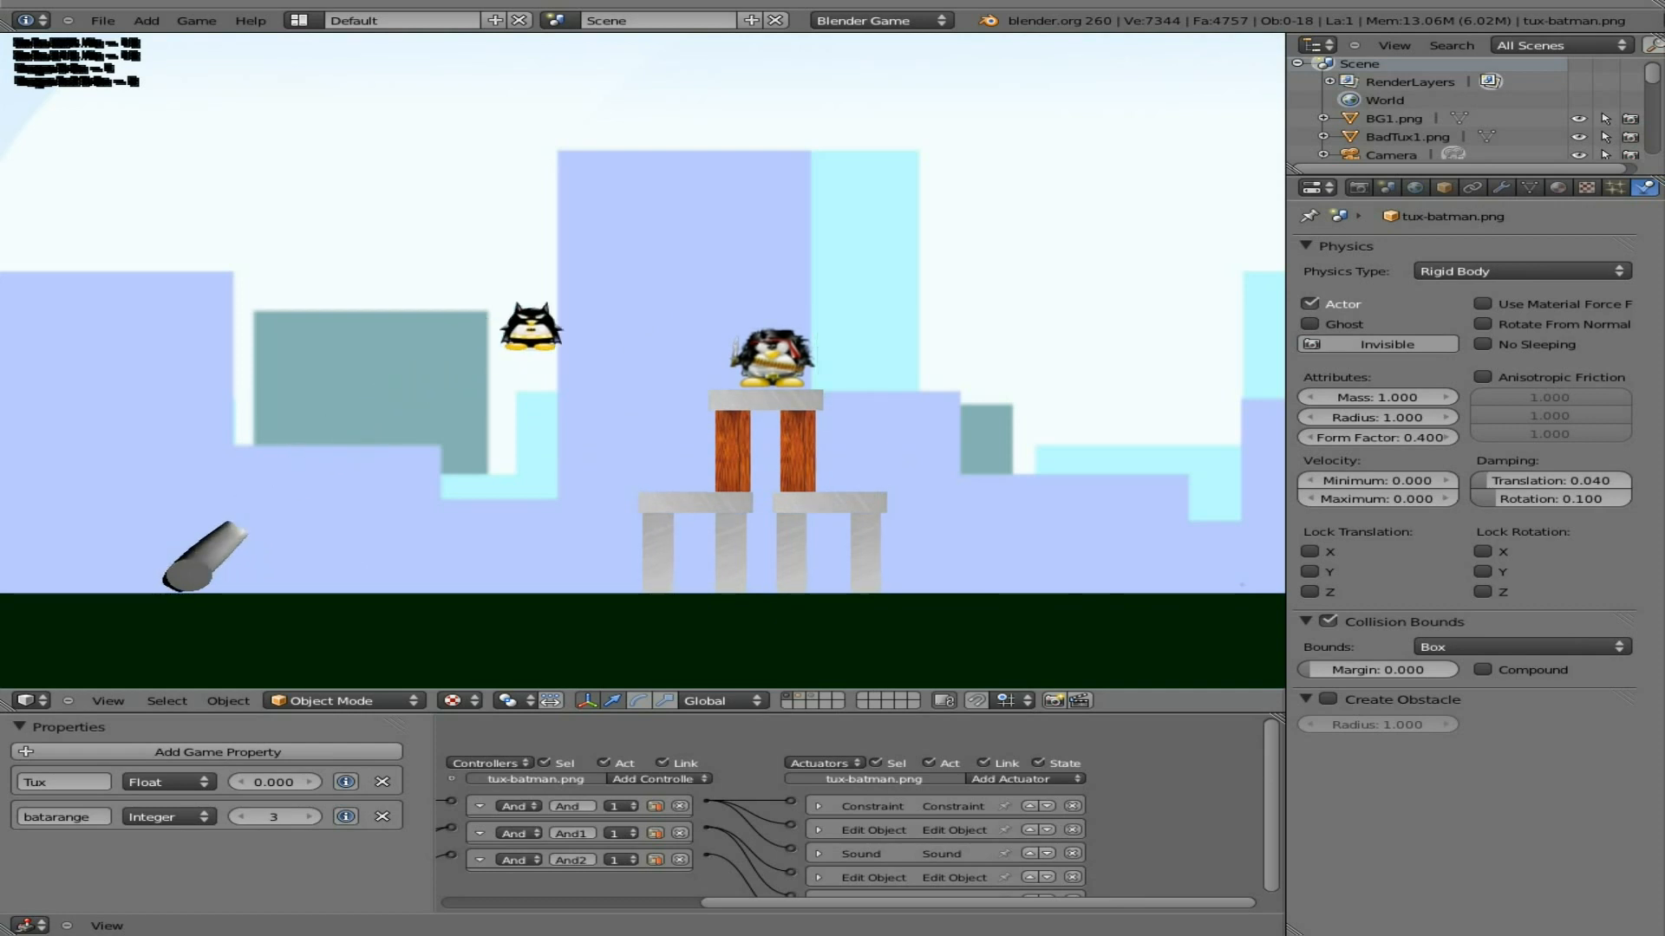
pyautogui.press('Down')
pyautogui.press('space')
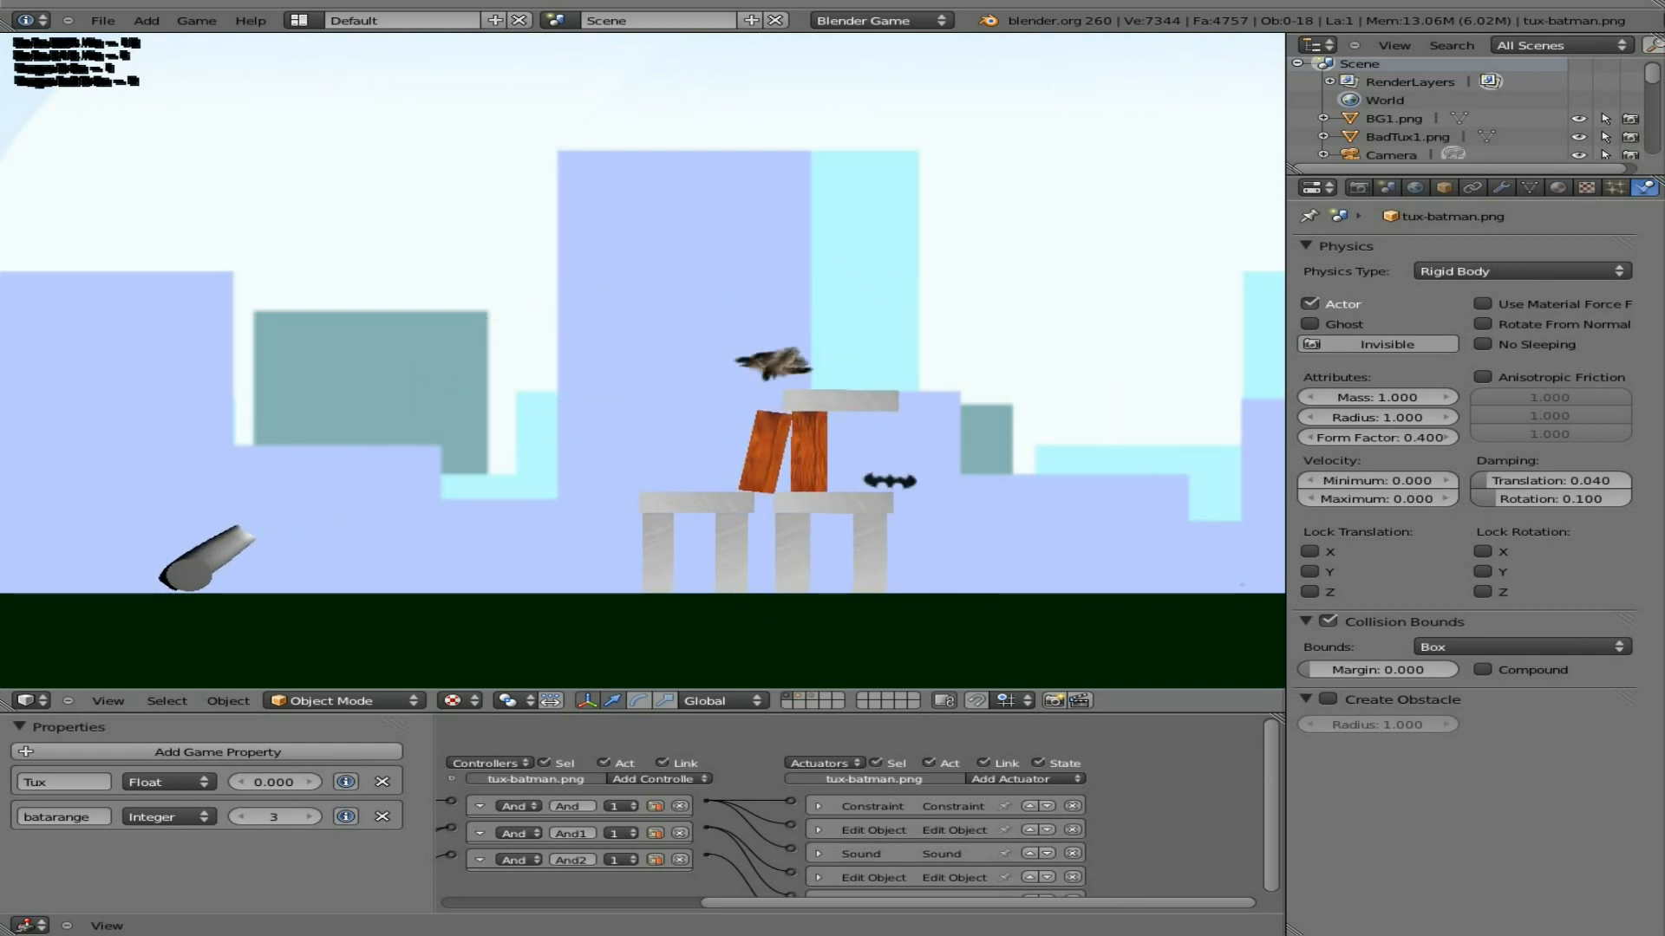
pyautogui.press('Escape')
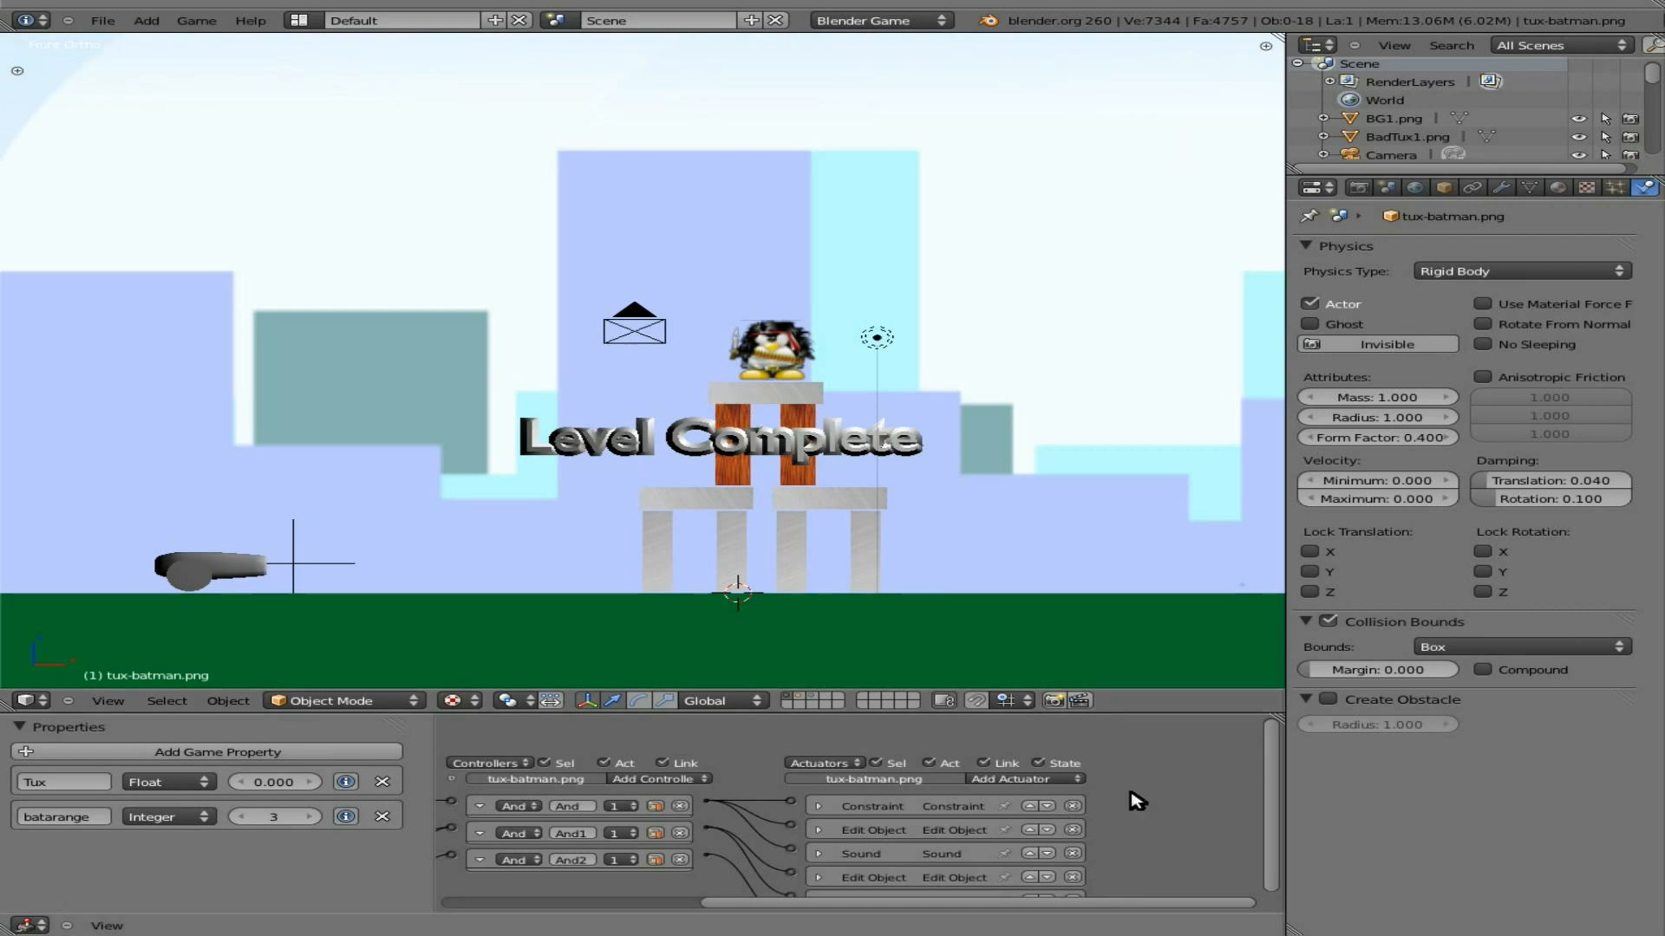
# Step: Select the Tux1.png penguin on the second layer
pyautogui.click(800, 699)
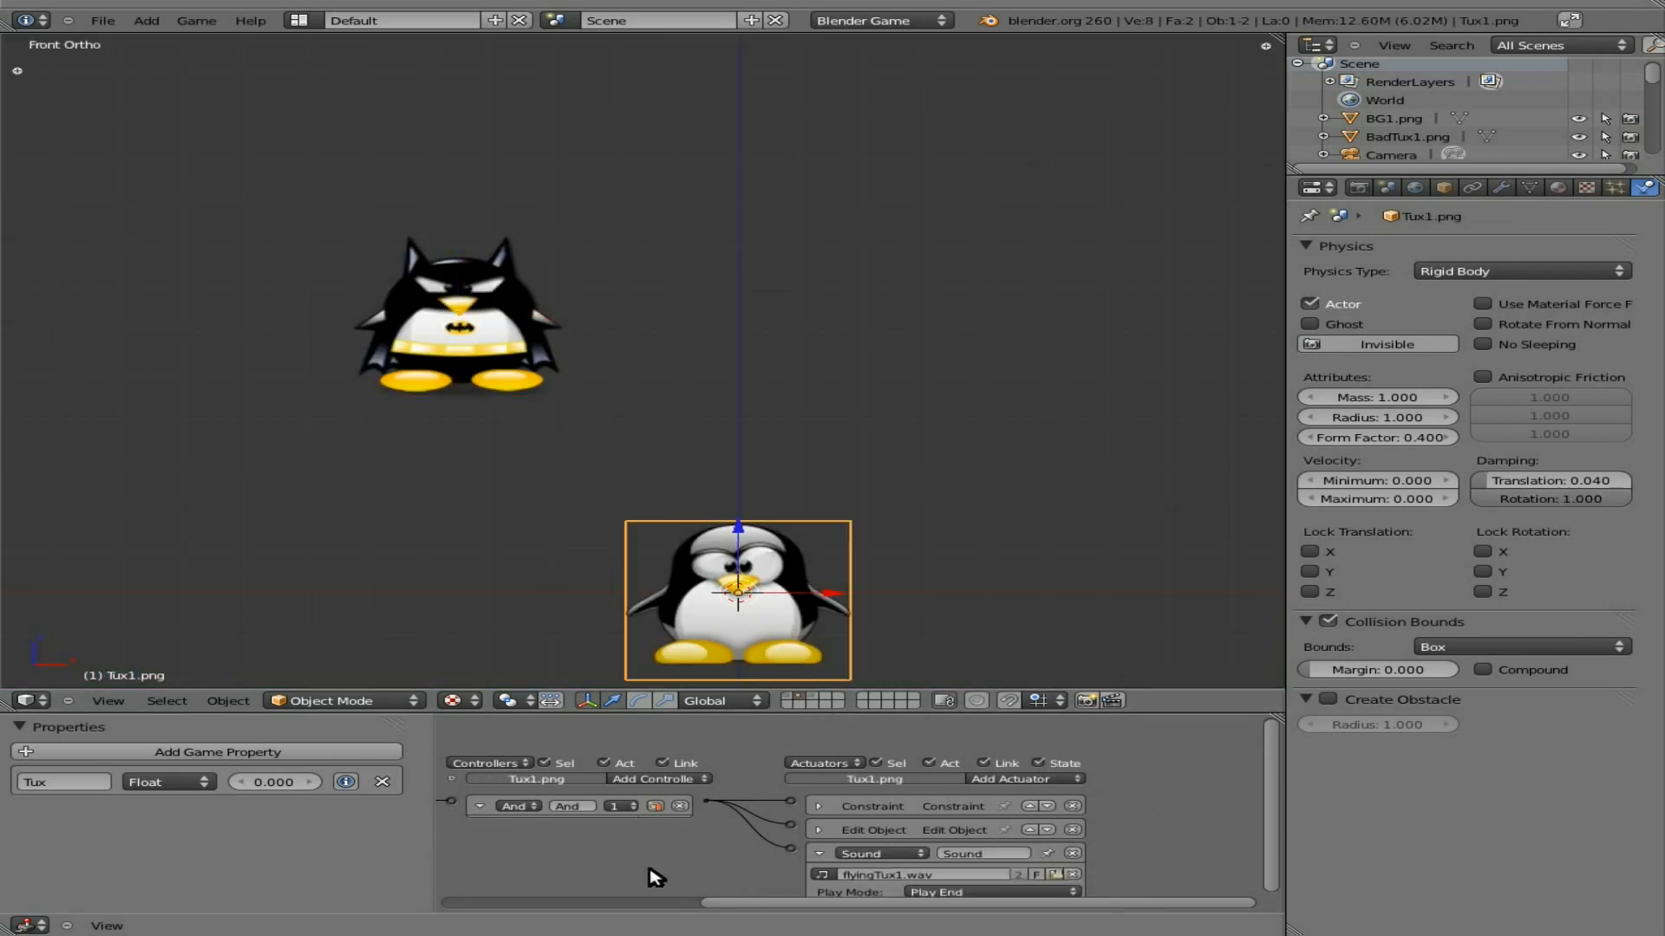
pyautogui.moveTo(657, 878); pyautogui.dragTo(1012, 776, button='middle')
pyautogui.click(792, 726)
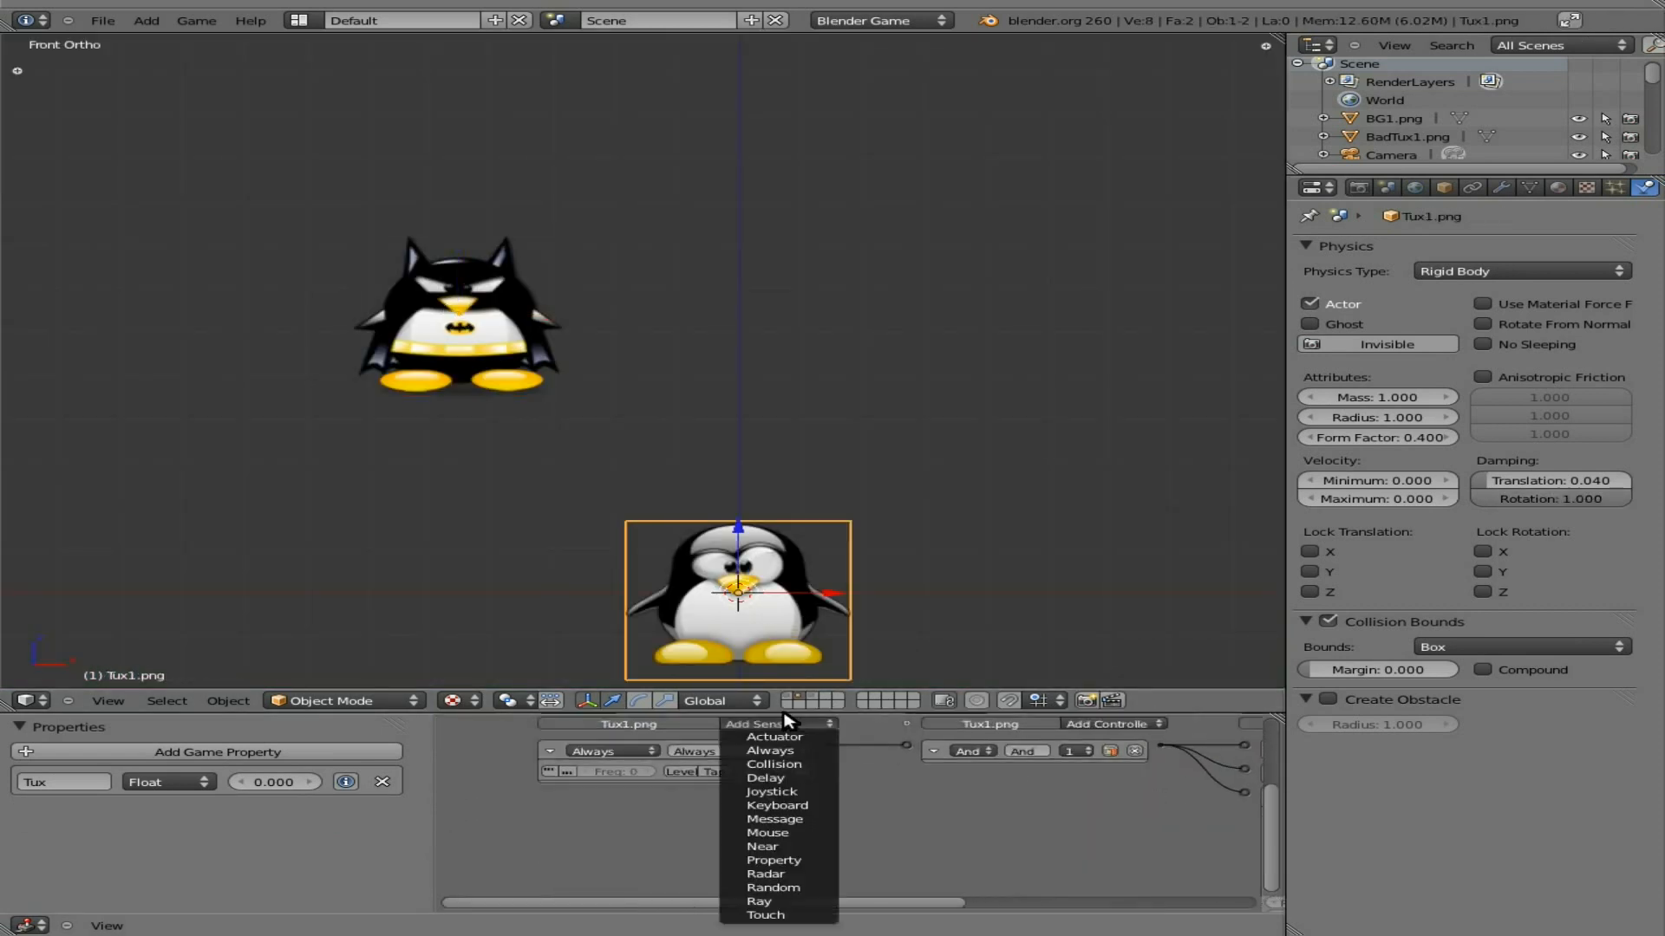
pyautogui.click(791, 860)
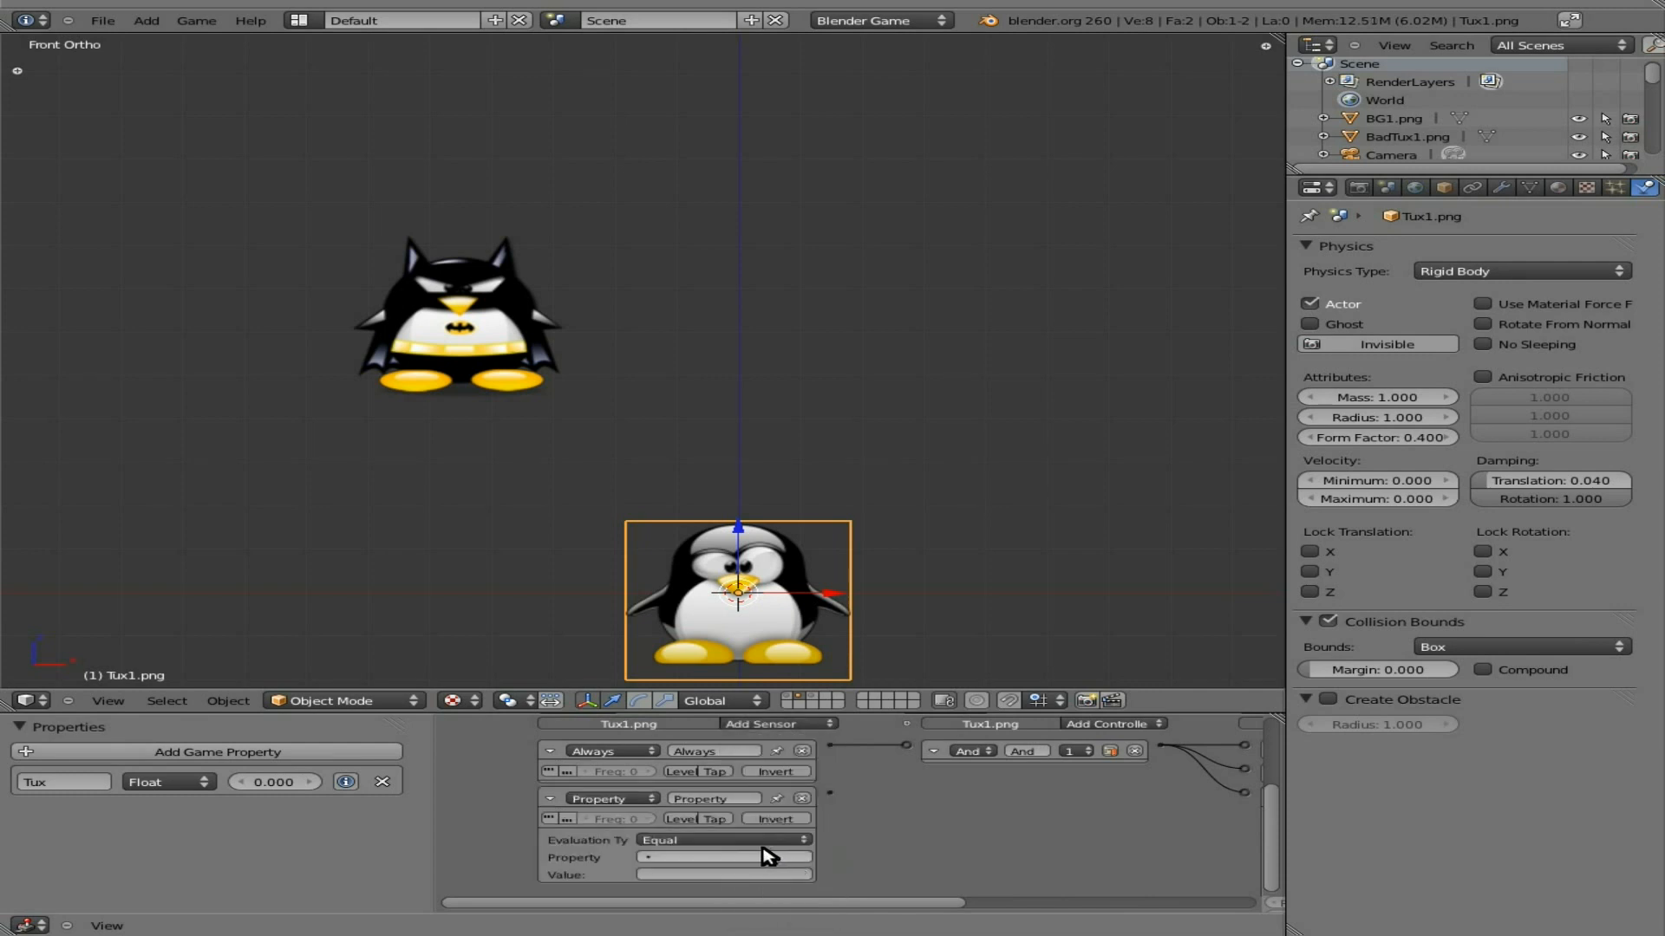
pyautogui.click(803, 798)
# Step: Add a Collision sensor to Tux1.png that responds to the property BadTux1
pyautogui.click(791, 725)
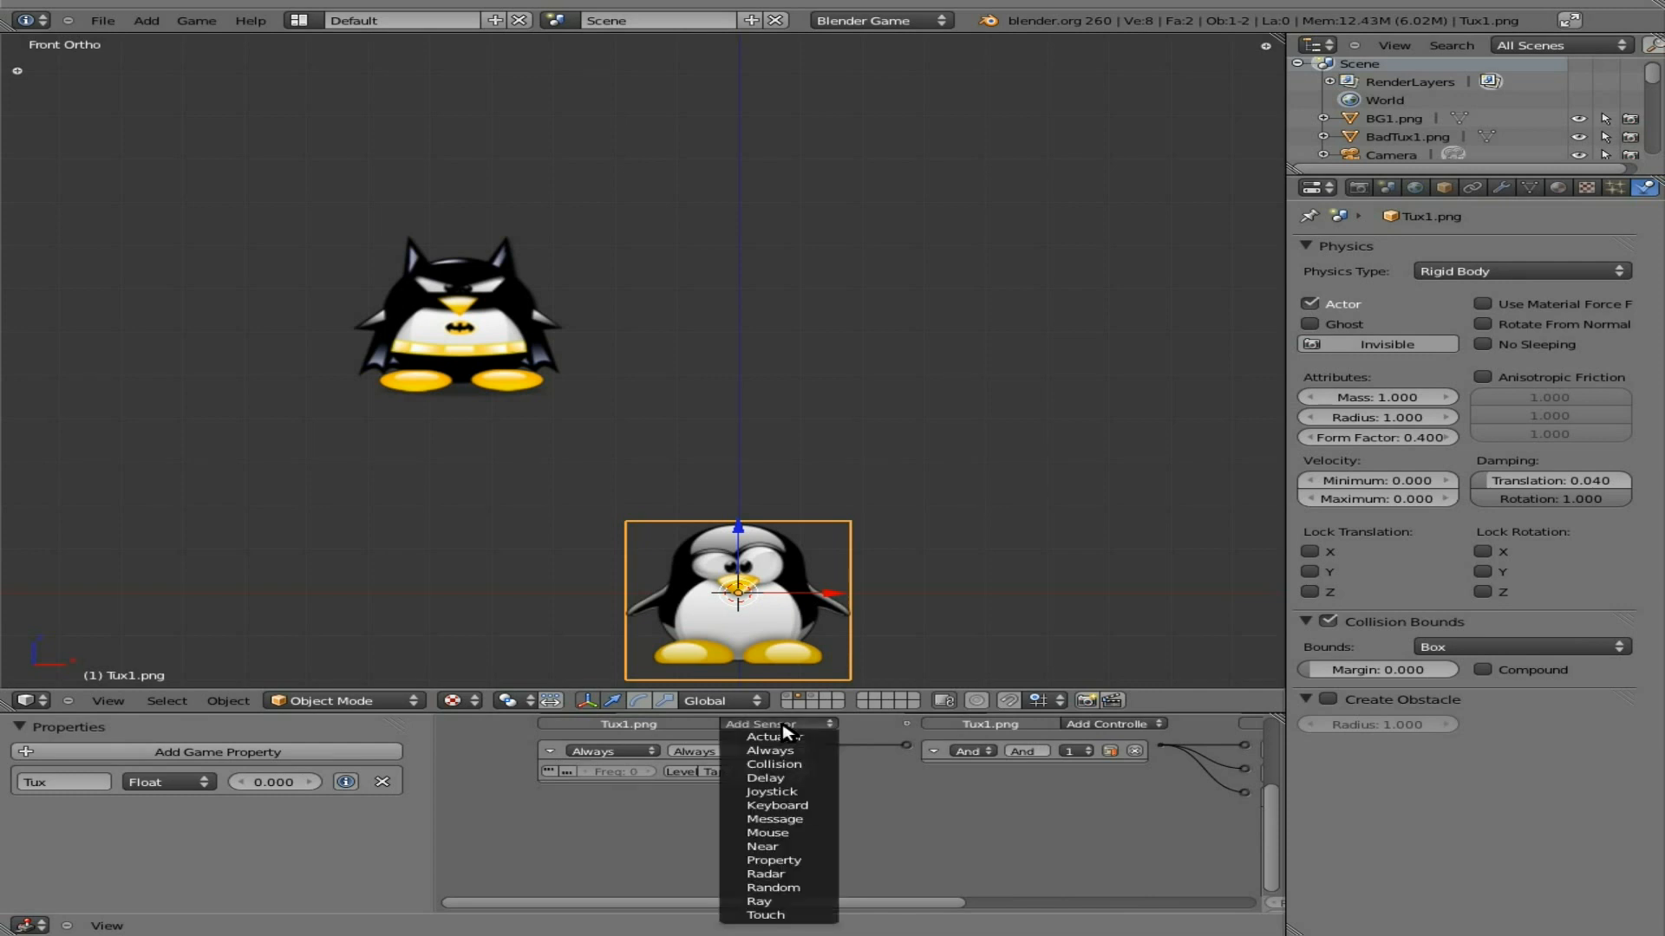
pyautogui.click(791, 663)
pyautogui.click(728, 839)
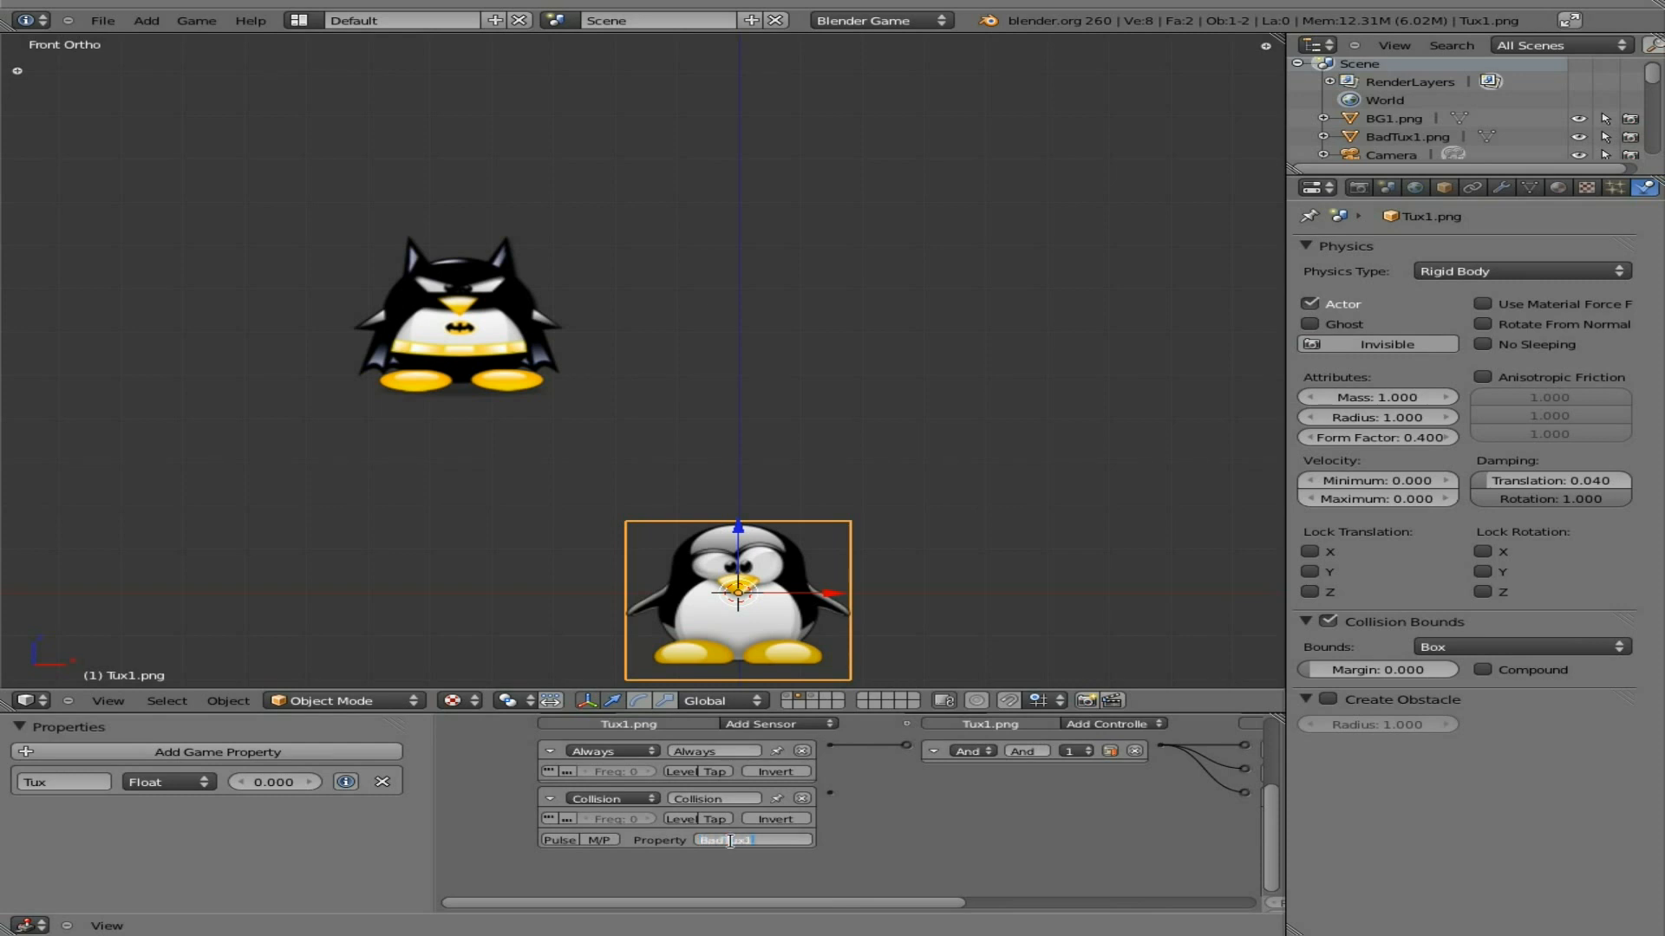
pyautogui.click(1035, 814)
# Step: Add a second And controller to Tux1.png and link its Collision sensor to it
pyautogui.moveTo(1035, 814); pyautogui.dragTo(714, 846, button='middle')
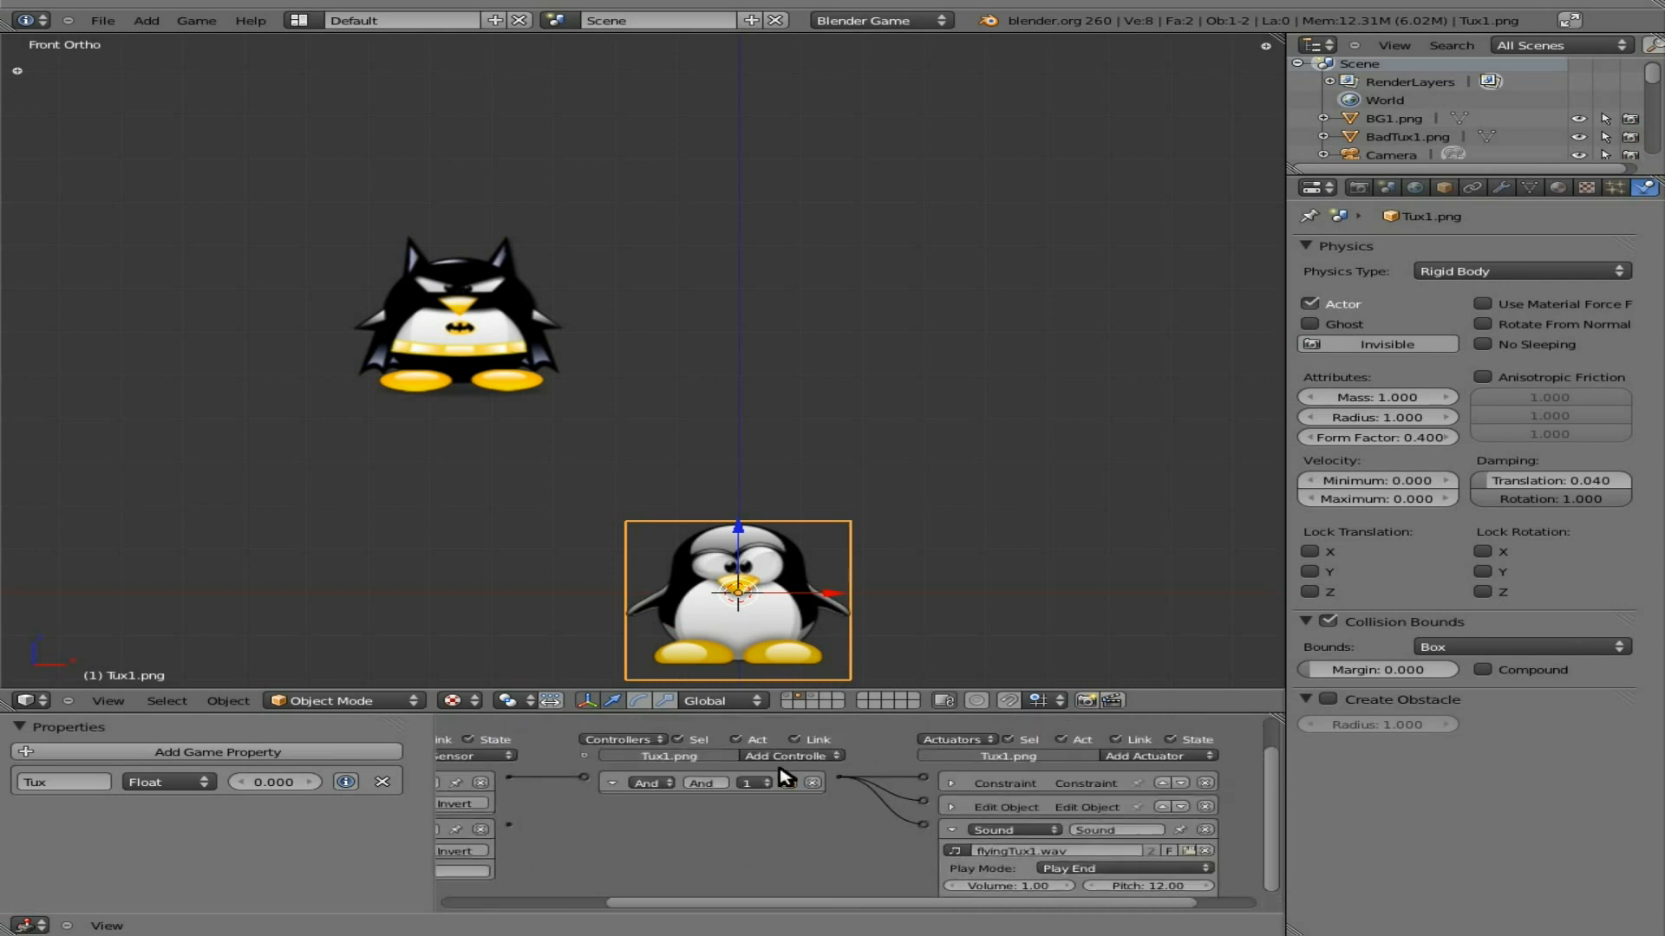
pyautogui.click(789, 756)
pyautogui.click(763, 775)
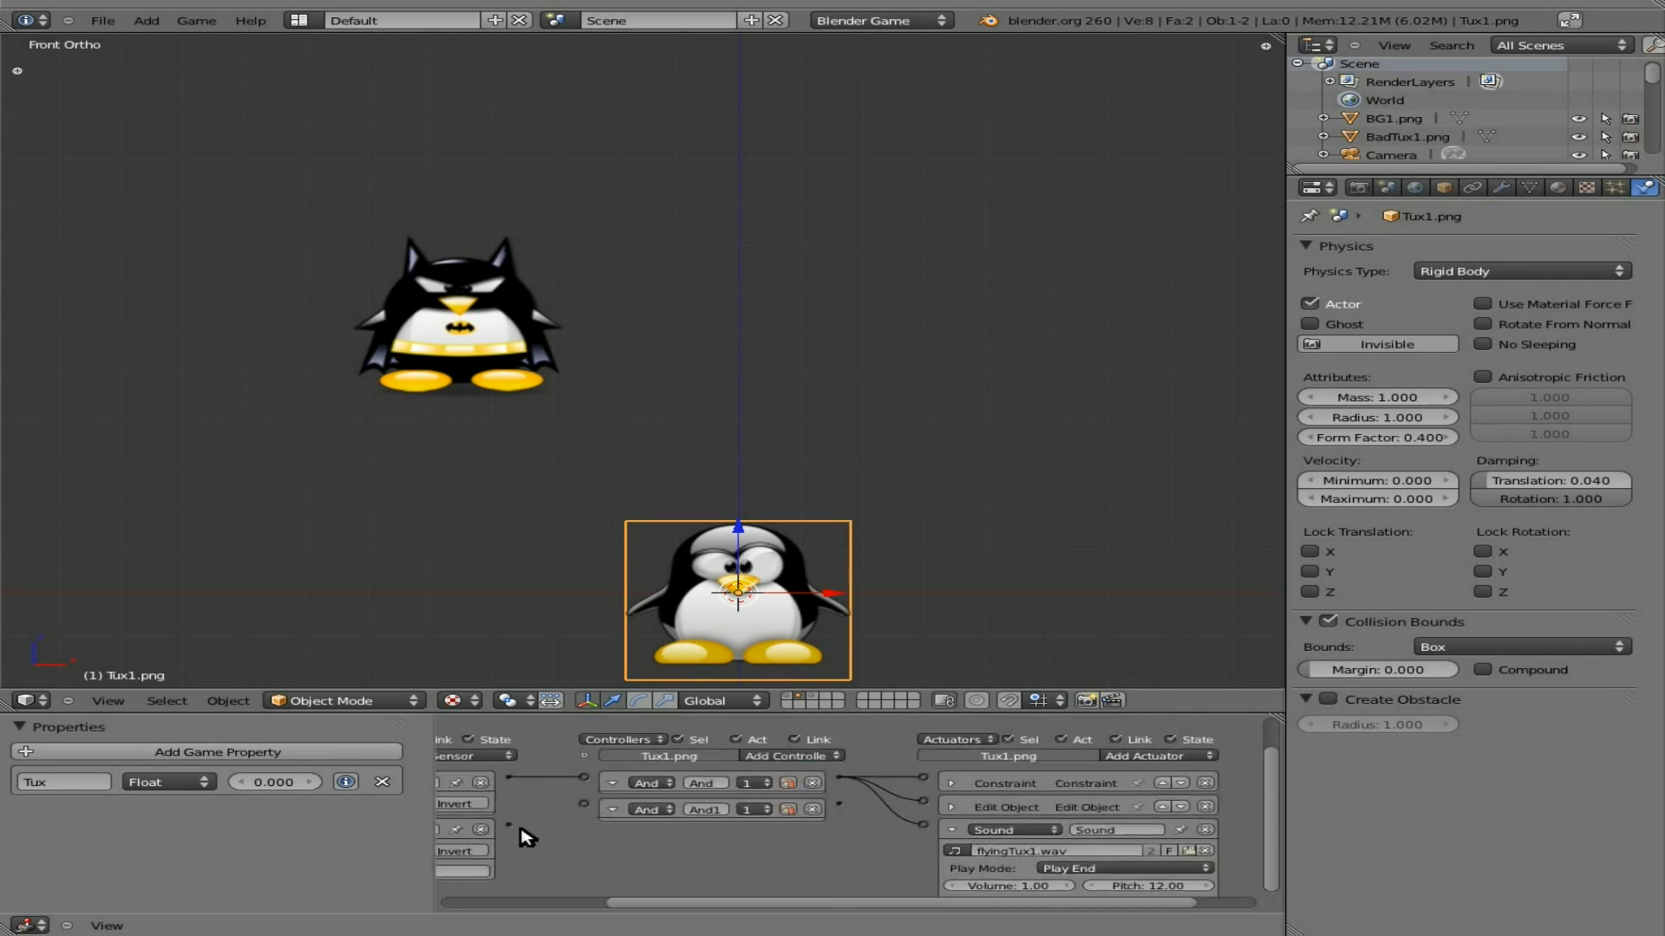
pyautogui.moveTo(509, 823); pyautogui.dragTo(585, 804)
# Step: Add an Edit Object actuator set to End Object on Tux1.png and link the And1 controller to it
pyautogui.moveTo(795, 834); pyautogui.dragTo(514, 828, button='middle')
pyautogui.click(677, 823)
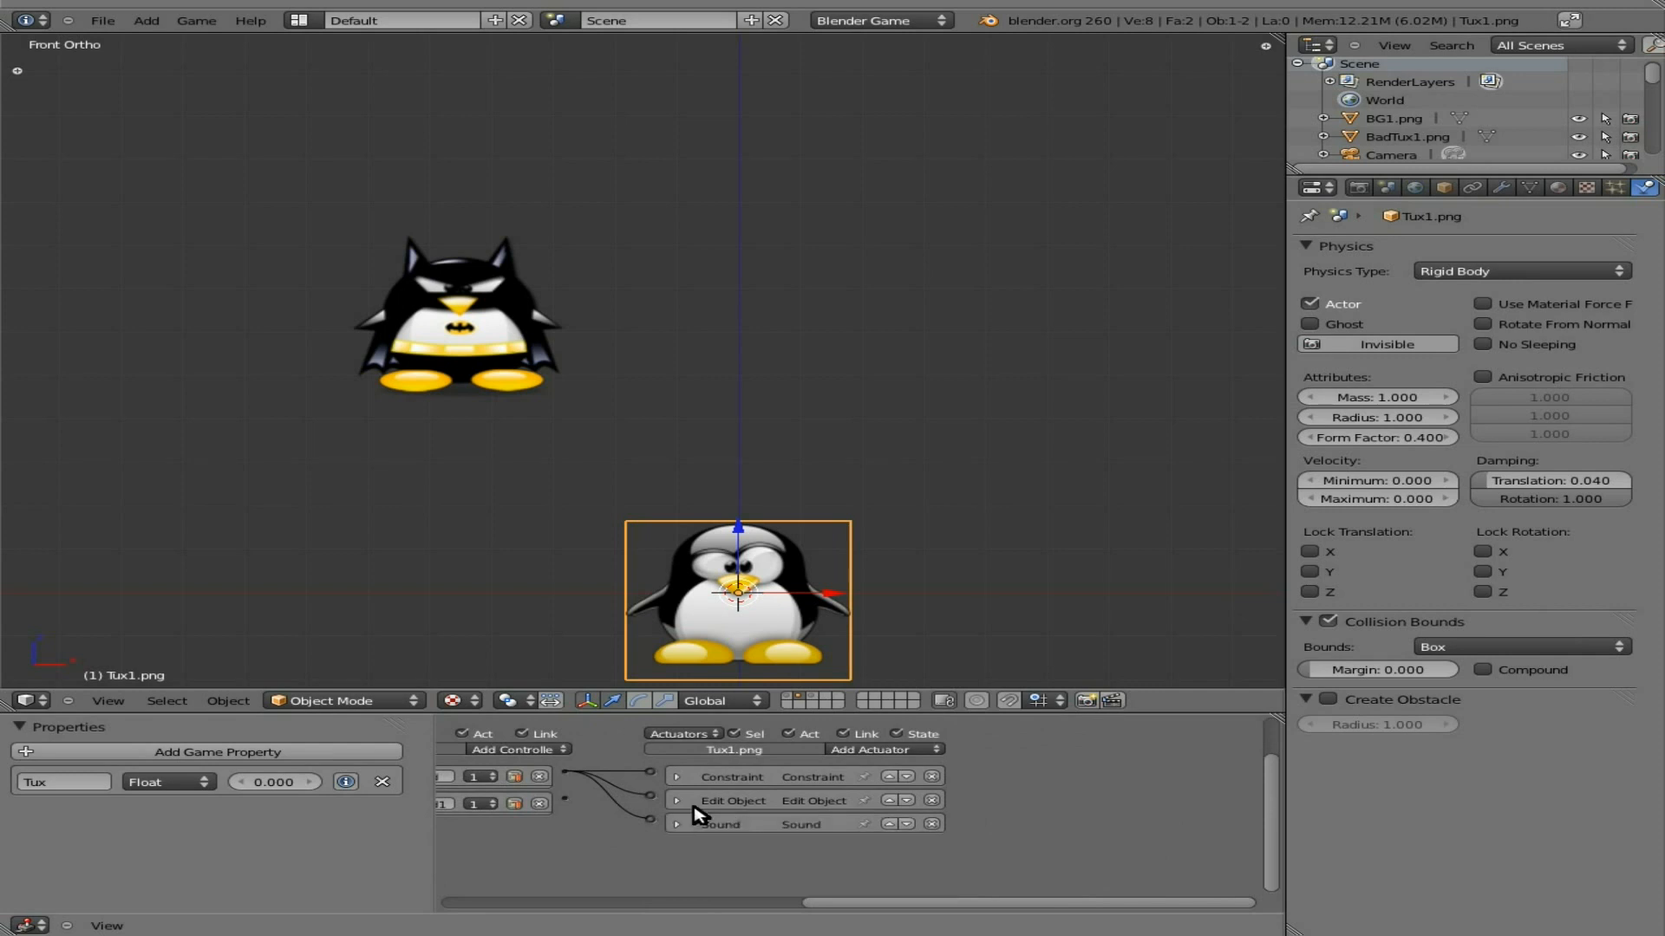
pyautogui.click(896, 750)
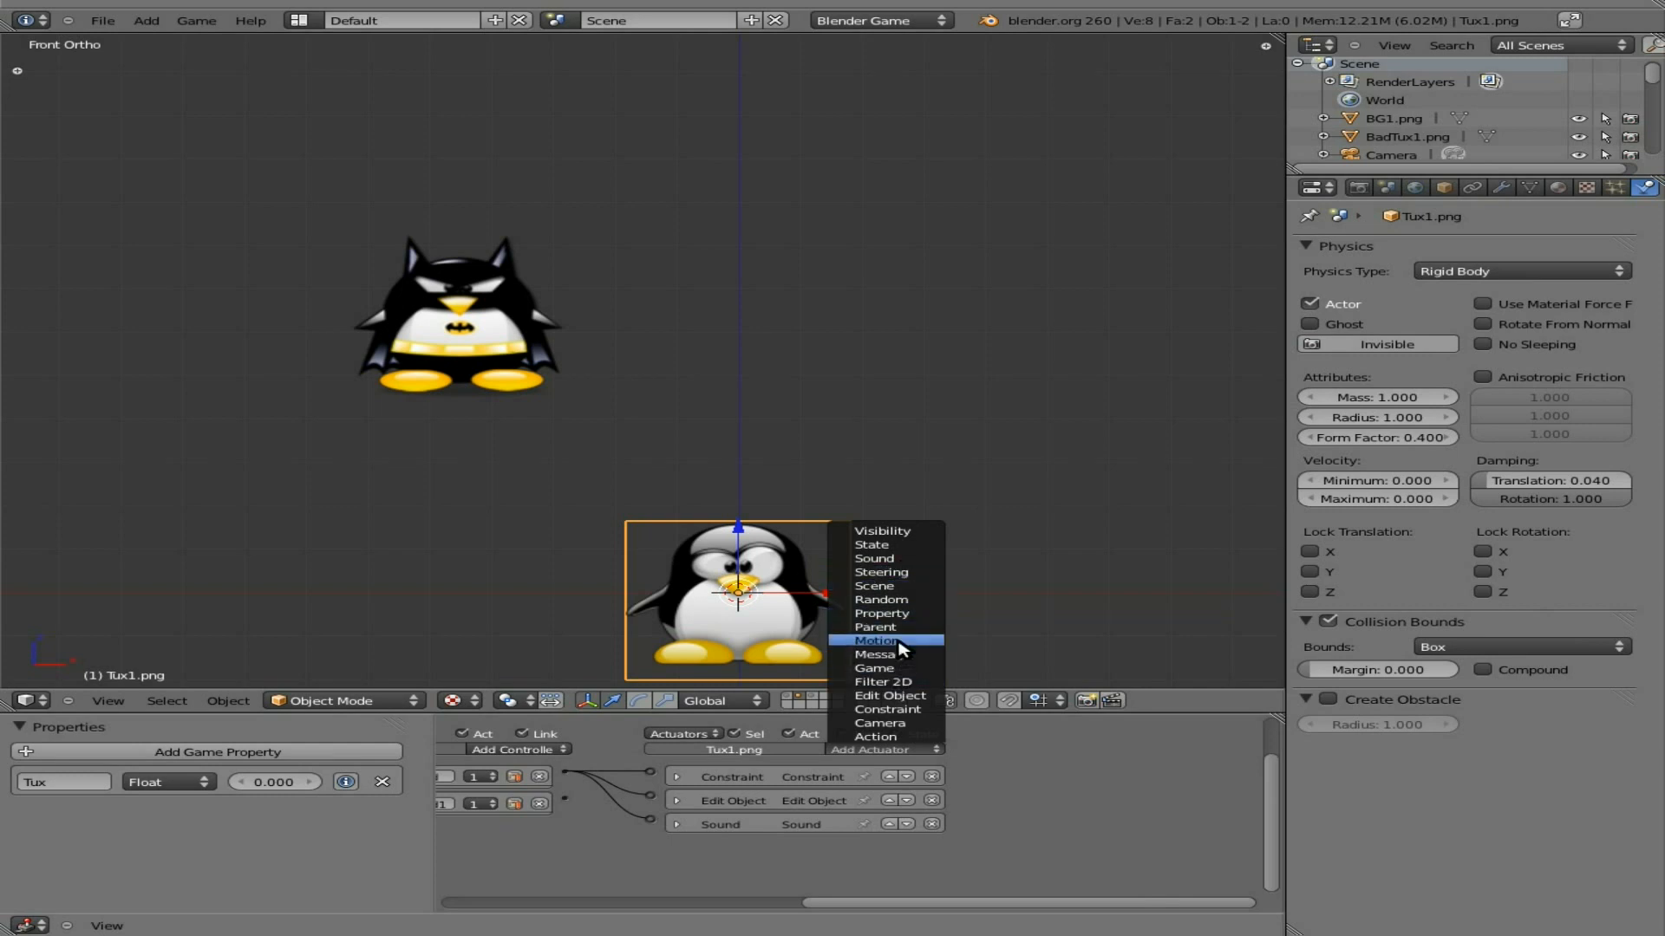
pyautogui.click(904, 701)
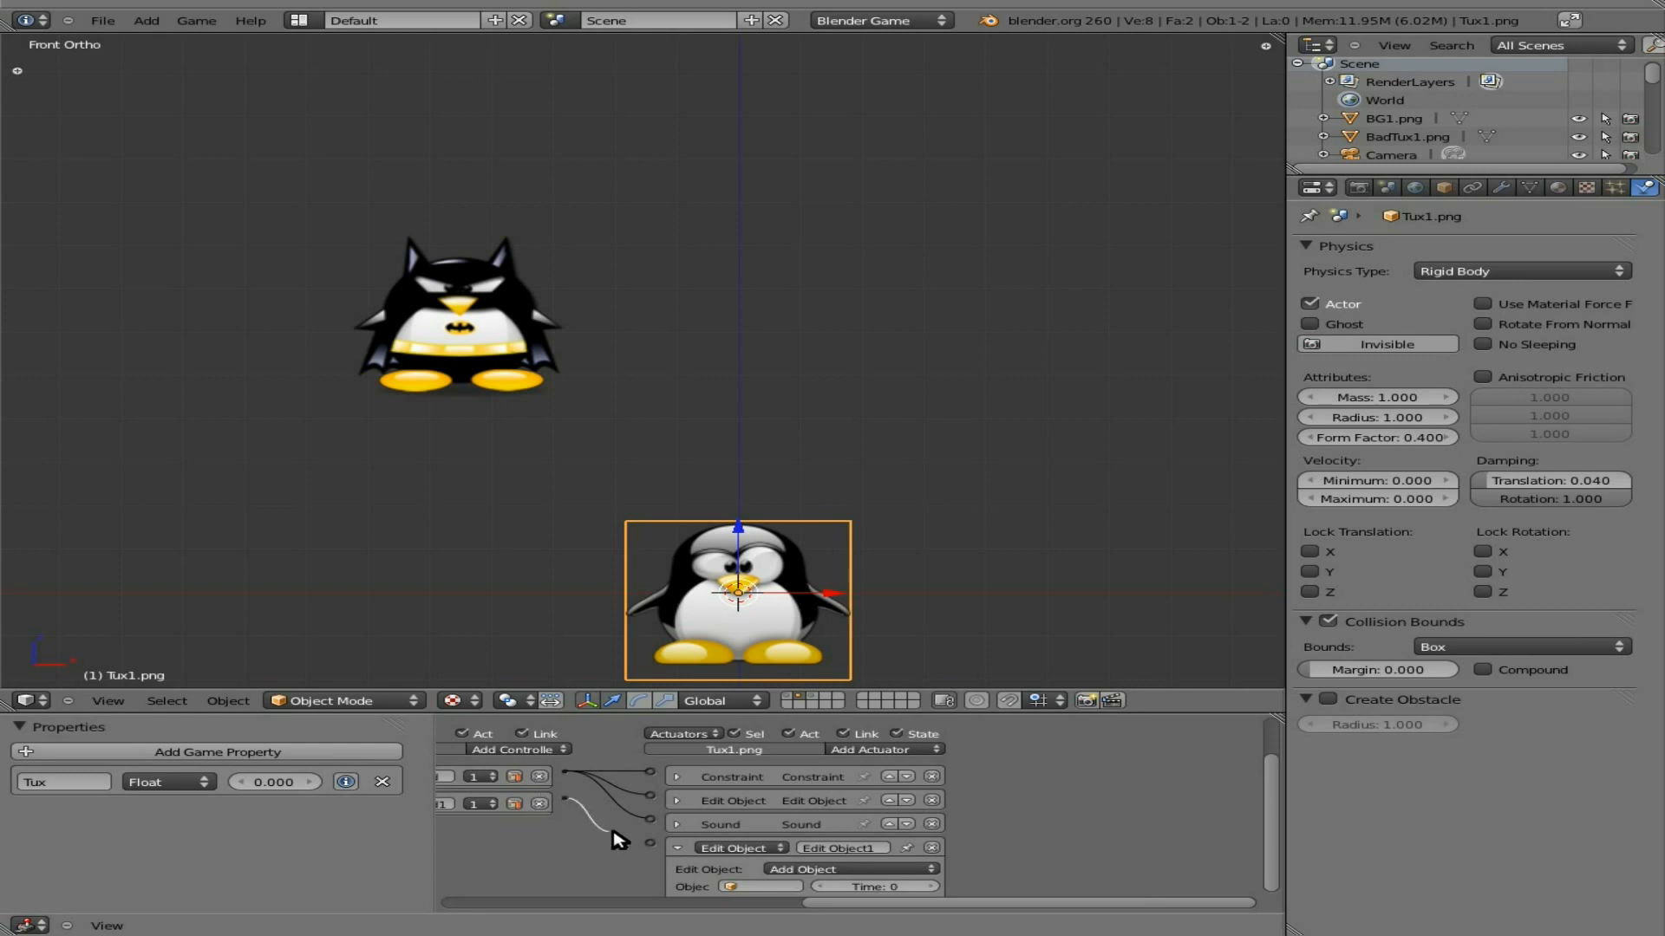
pyautogui.moveTo(621, 853); pyautogui.dragTo(592, 776, button='middle')
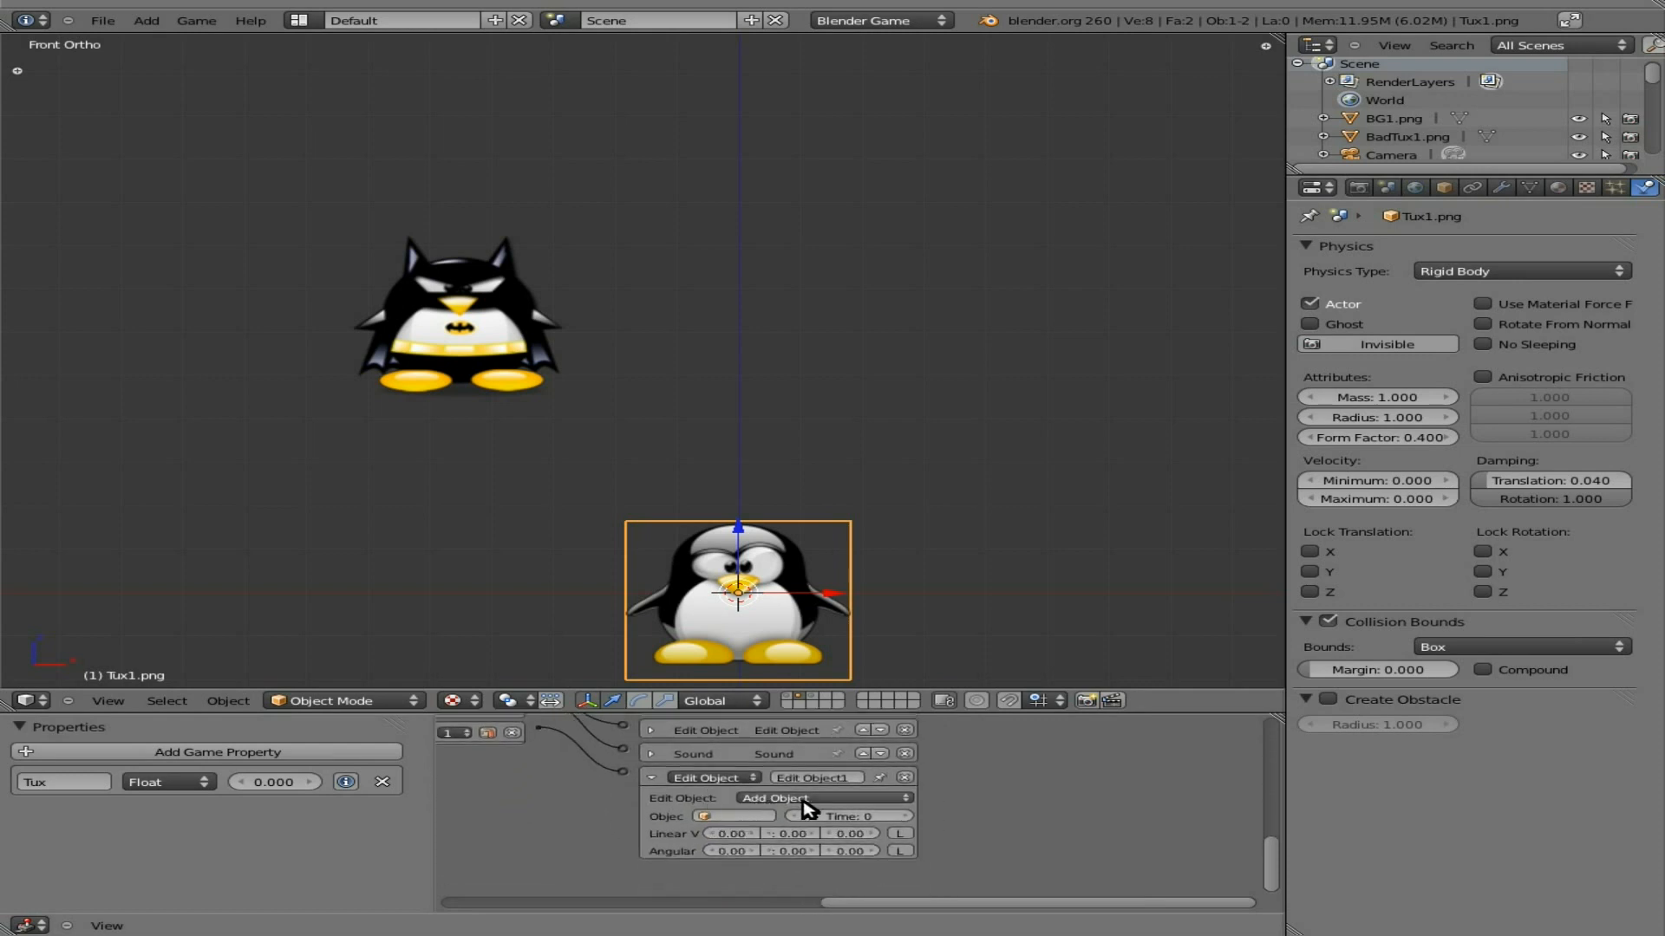
pyautogui.click(797, 798)
pyautogui.click(793, 779)
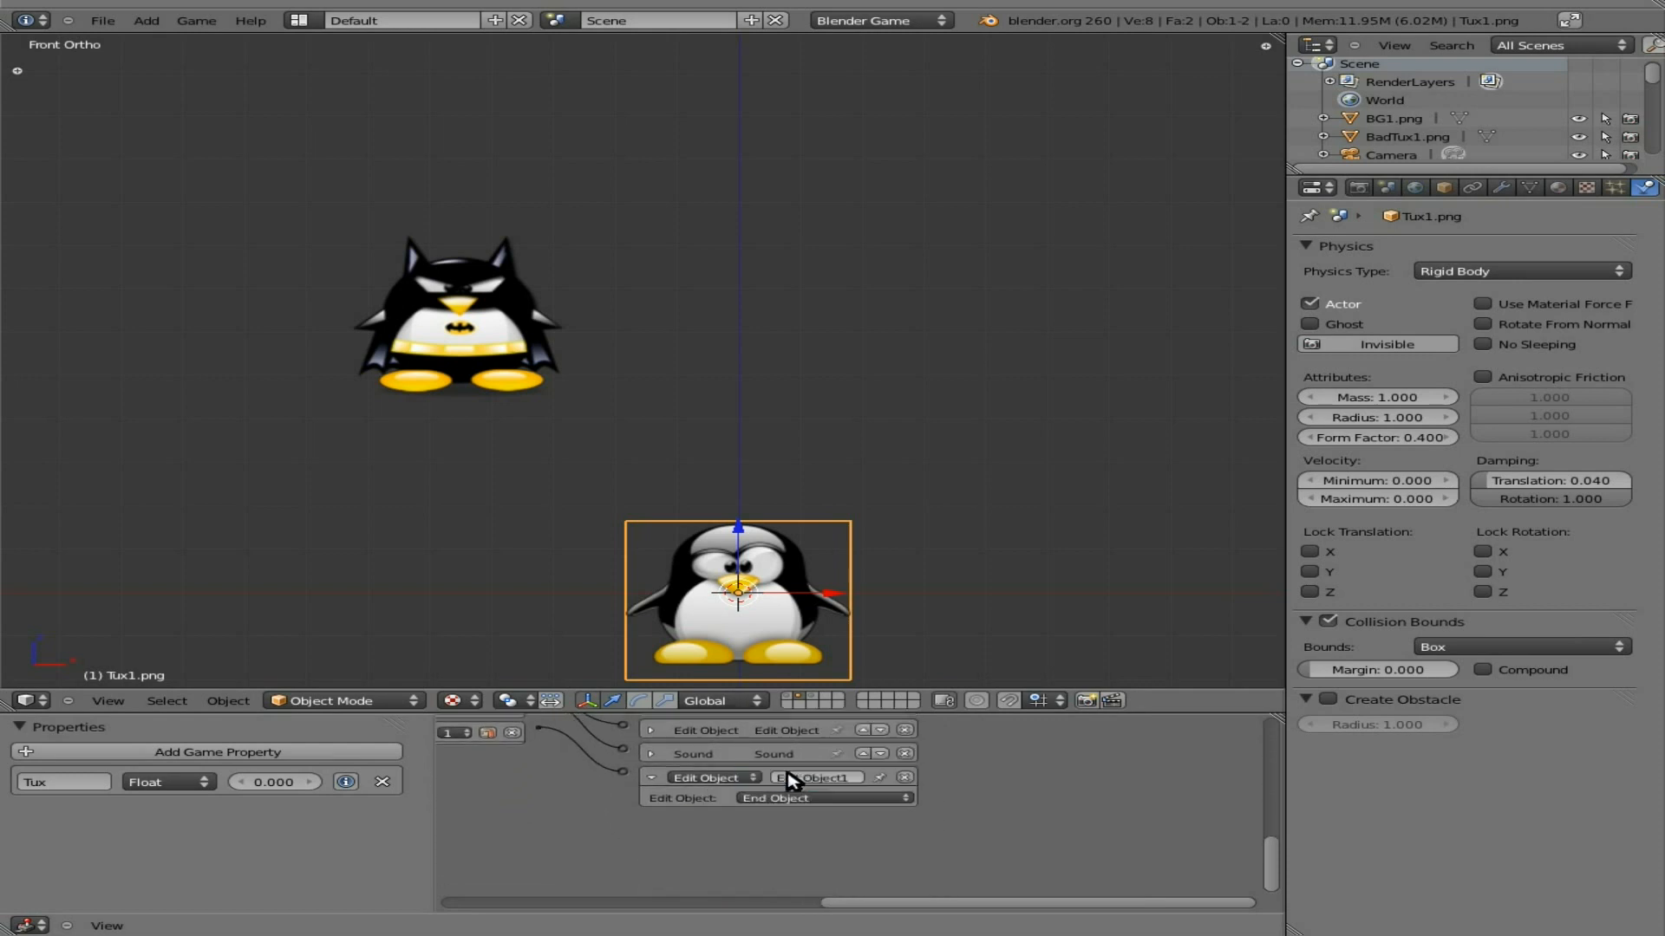
# Step: Add a Sound actuator to tux-batman.png and link the And2 controller to it
pyautogui.rightClick(552, 369)
pyautogui.moveTo(994, 804); pyautogui.dragTo(989, 835, button='middle')
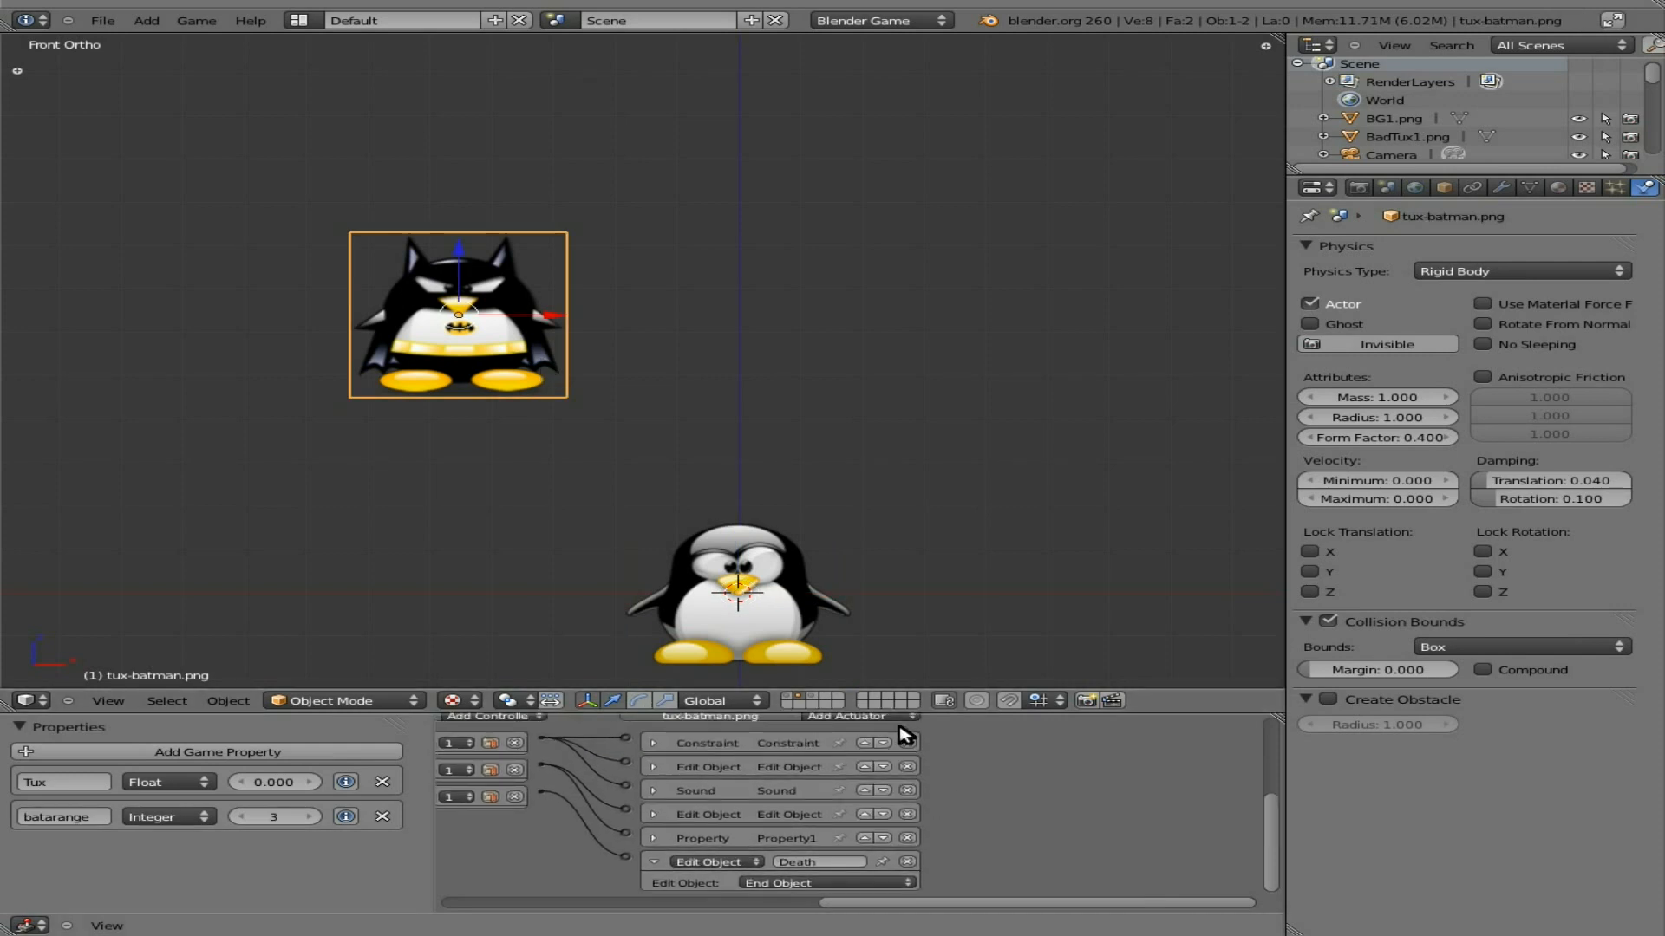
pyautogui.click(867, 717)
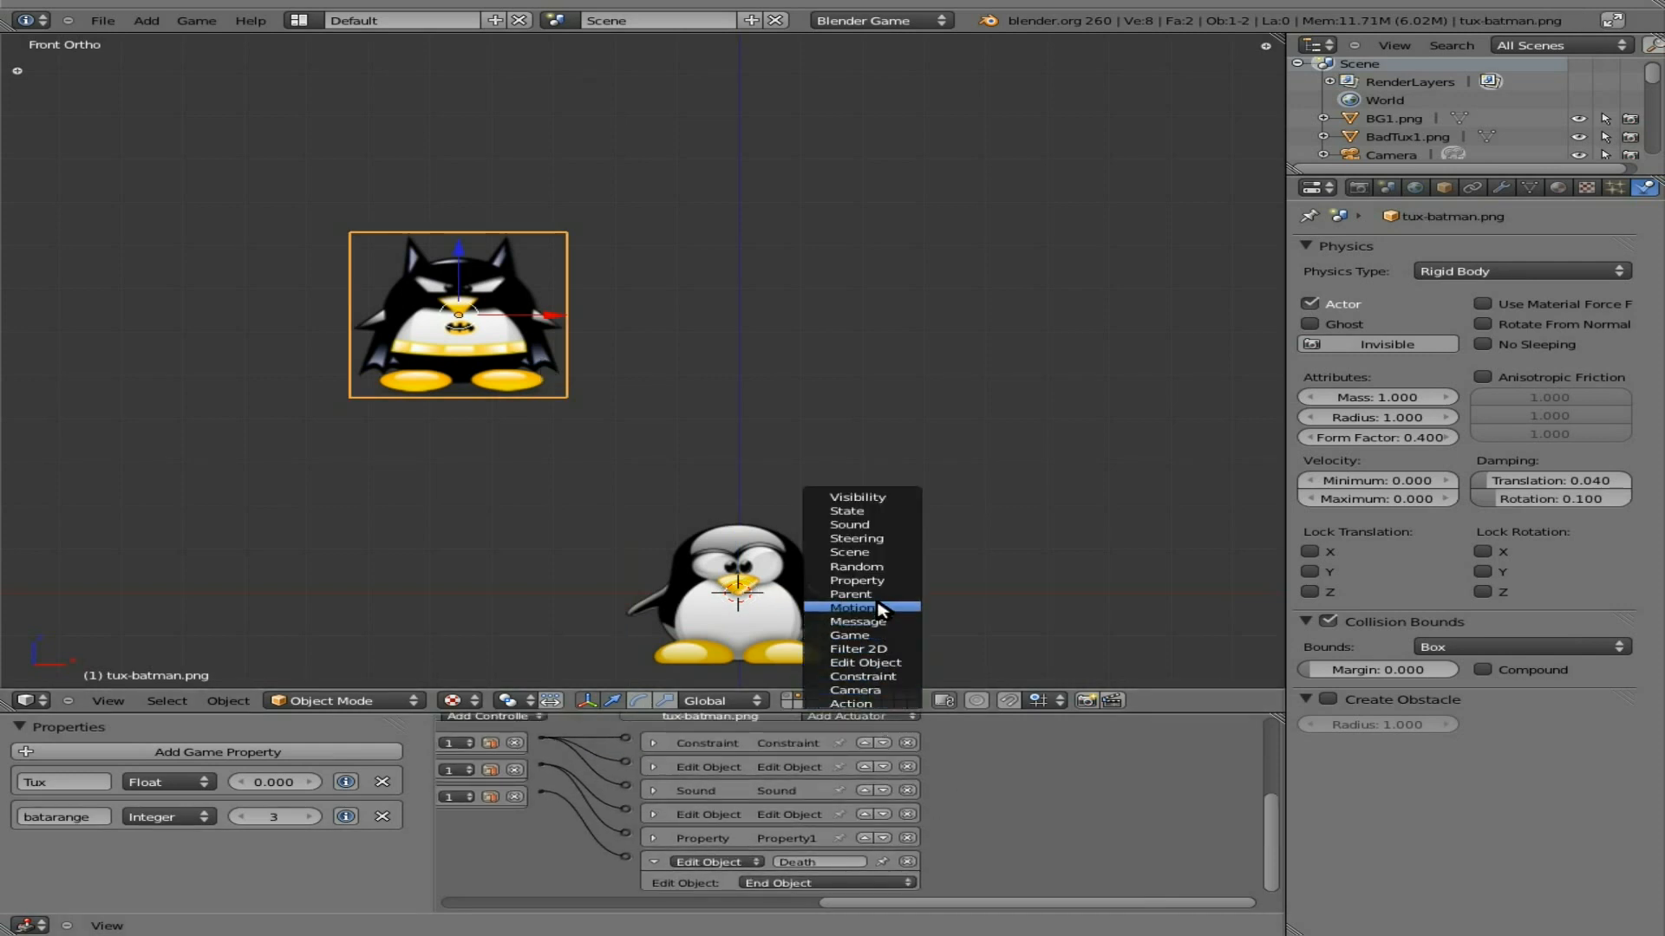
pyautogui.click(875, 527)
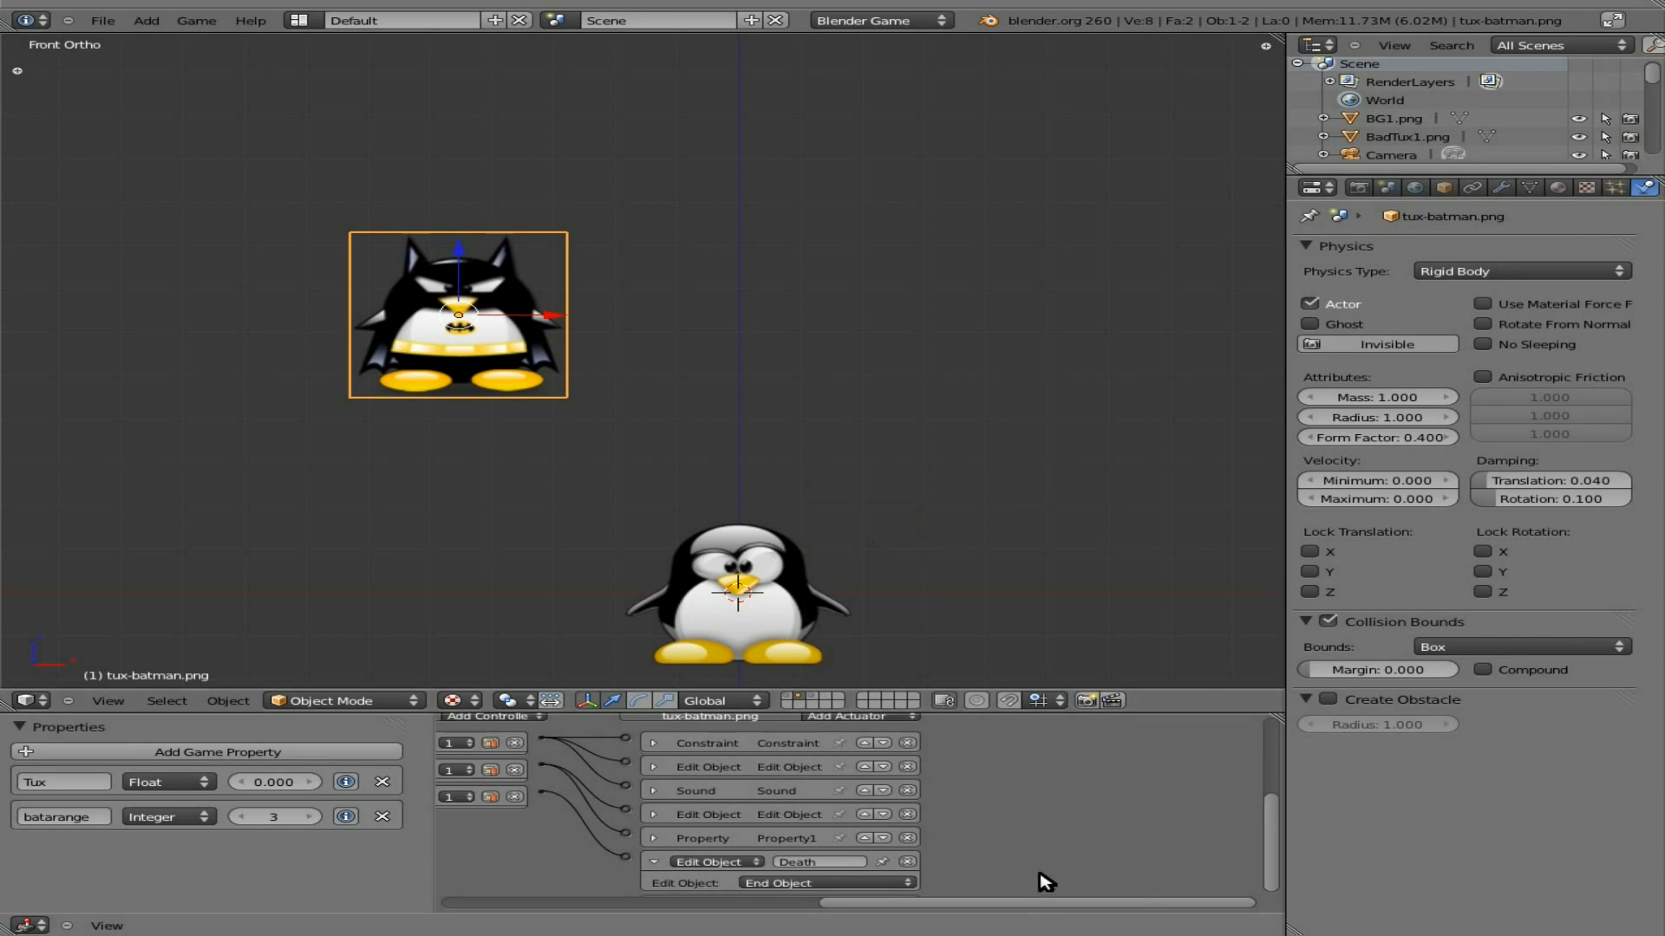
pyautogui.moveTo(1043, 873); pyautogui.dragTo(1064, 784, button='middle')
pyautogui.moveTo(557, 784); pyautogui.dragTo(607, 822, button='middle')
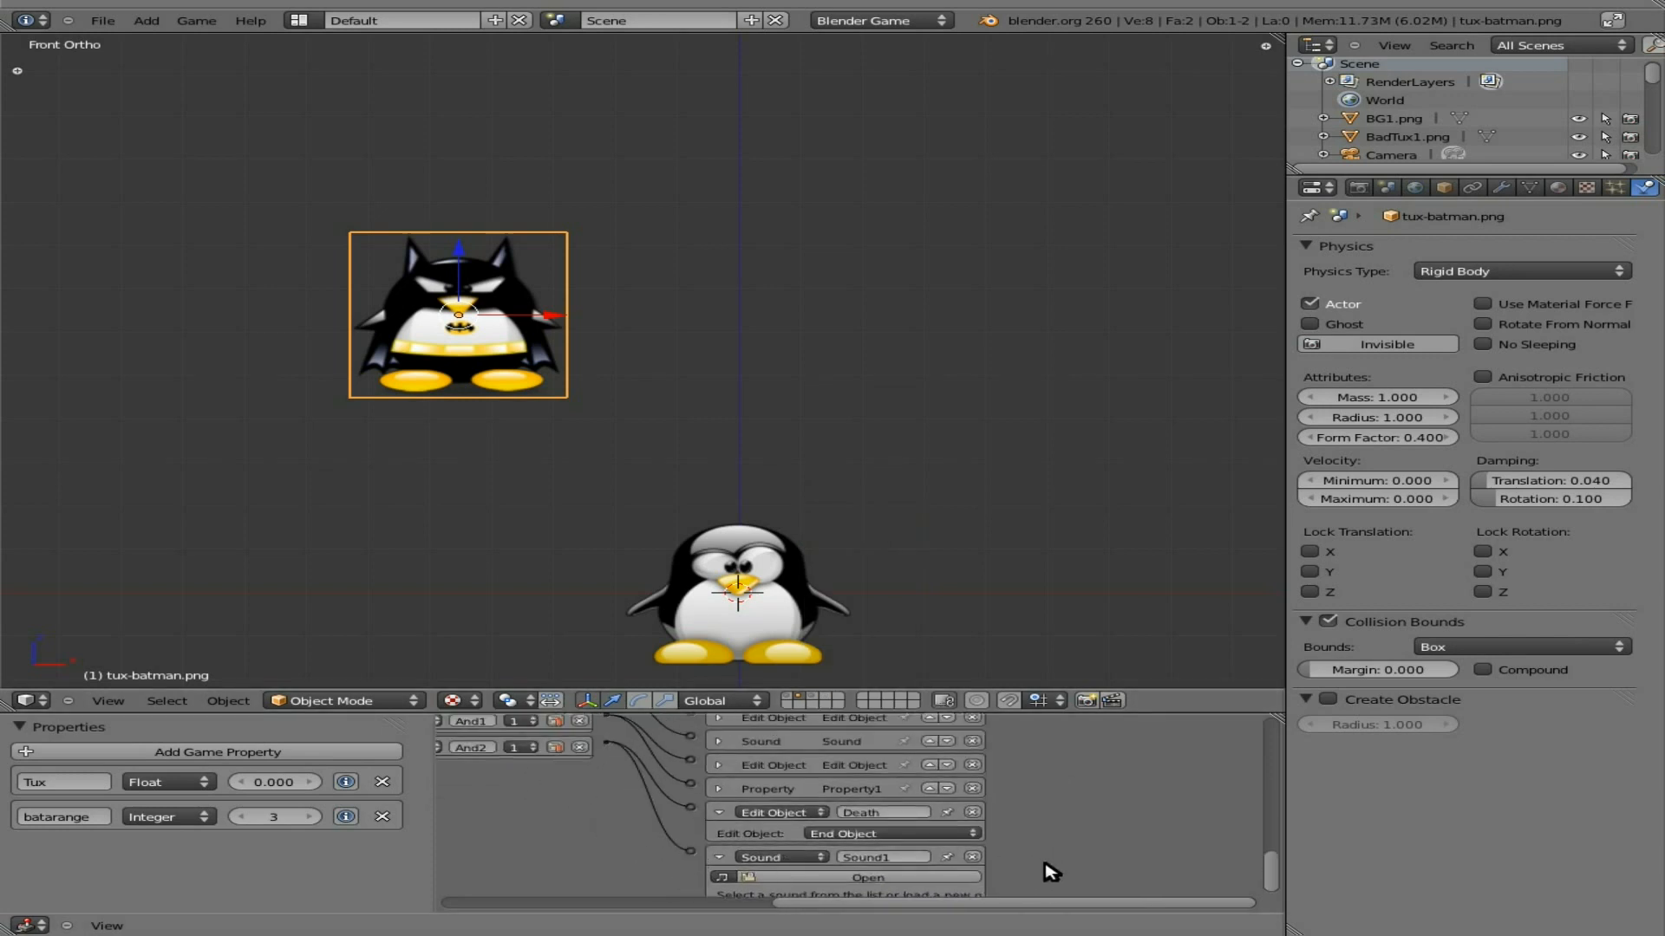
# Step: Assign death1.wav to the Sound1 actuator of tux-batman.png and set its play mode to Play End
pyautogui.moveTo(1049, 872); pyautogui.dragTo(1016, 798, button='middle')
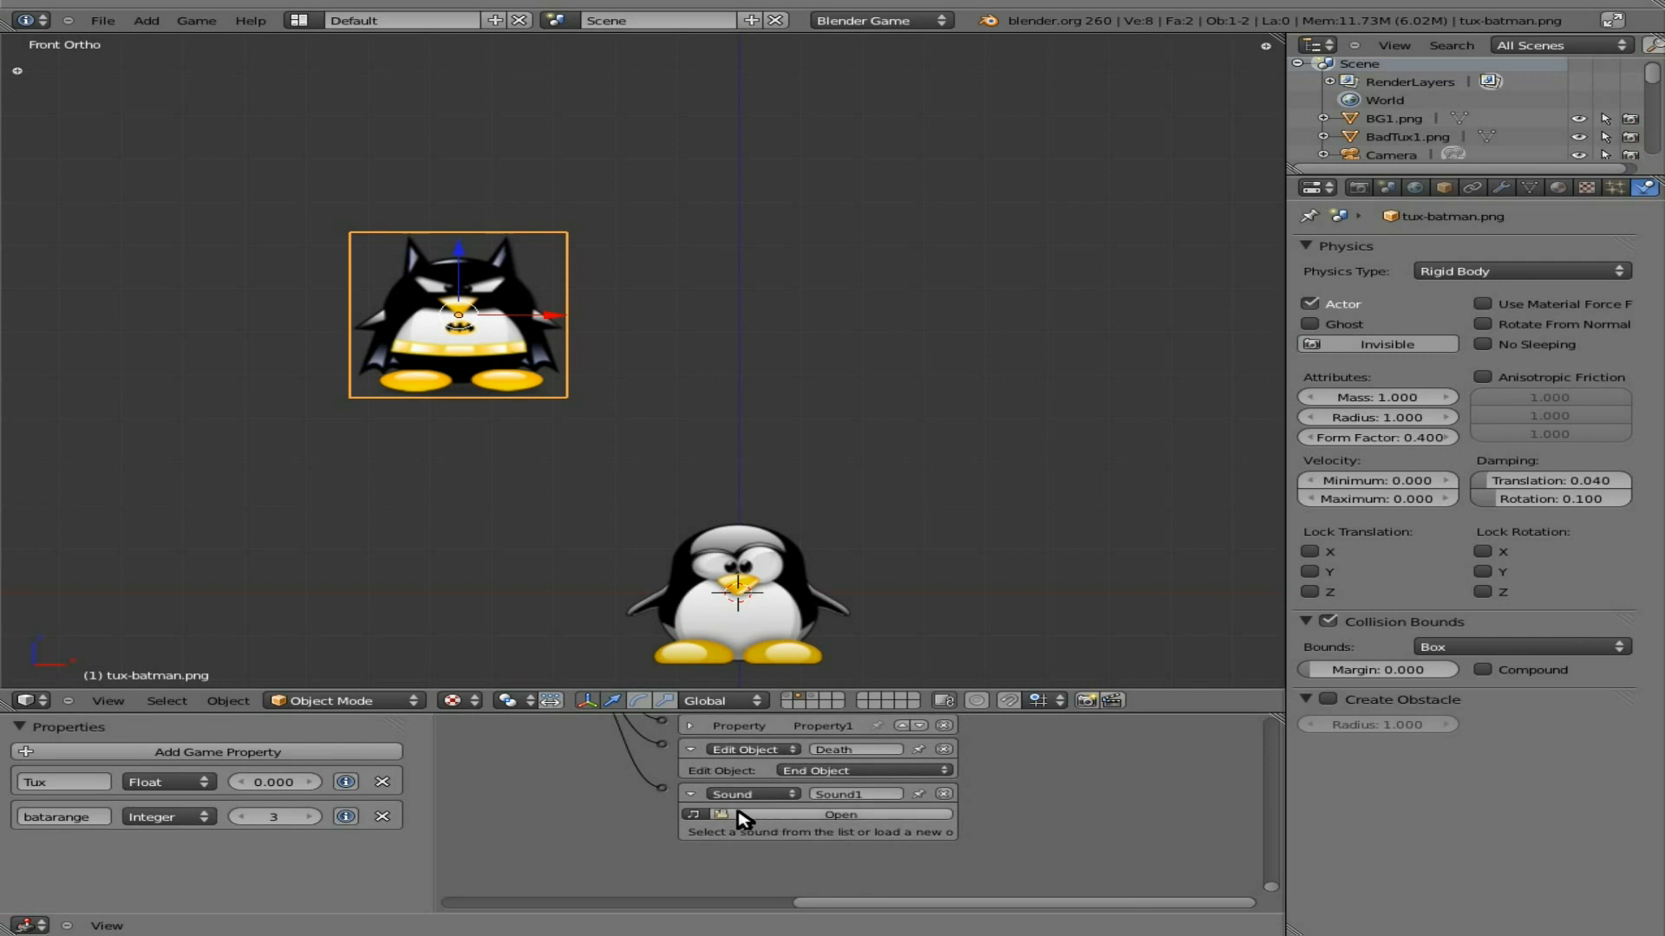
pyautogui.click(691, 815)
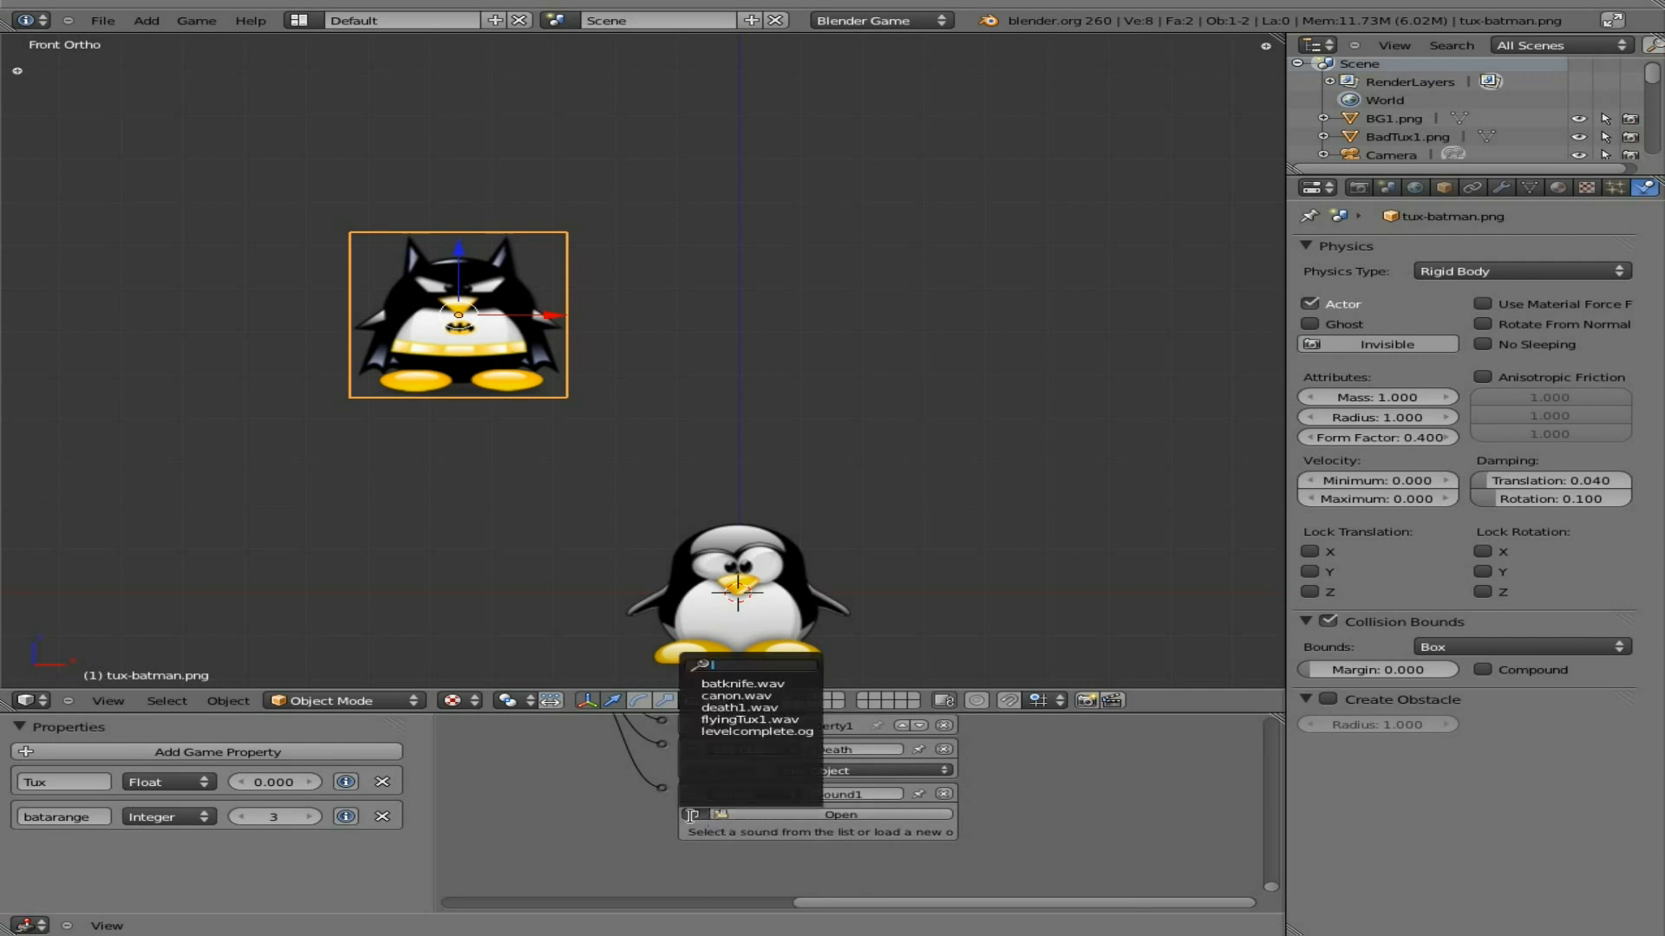
pyautogui.click(735, 707)
pyautogui.click(896, 833)
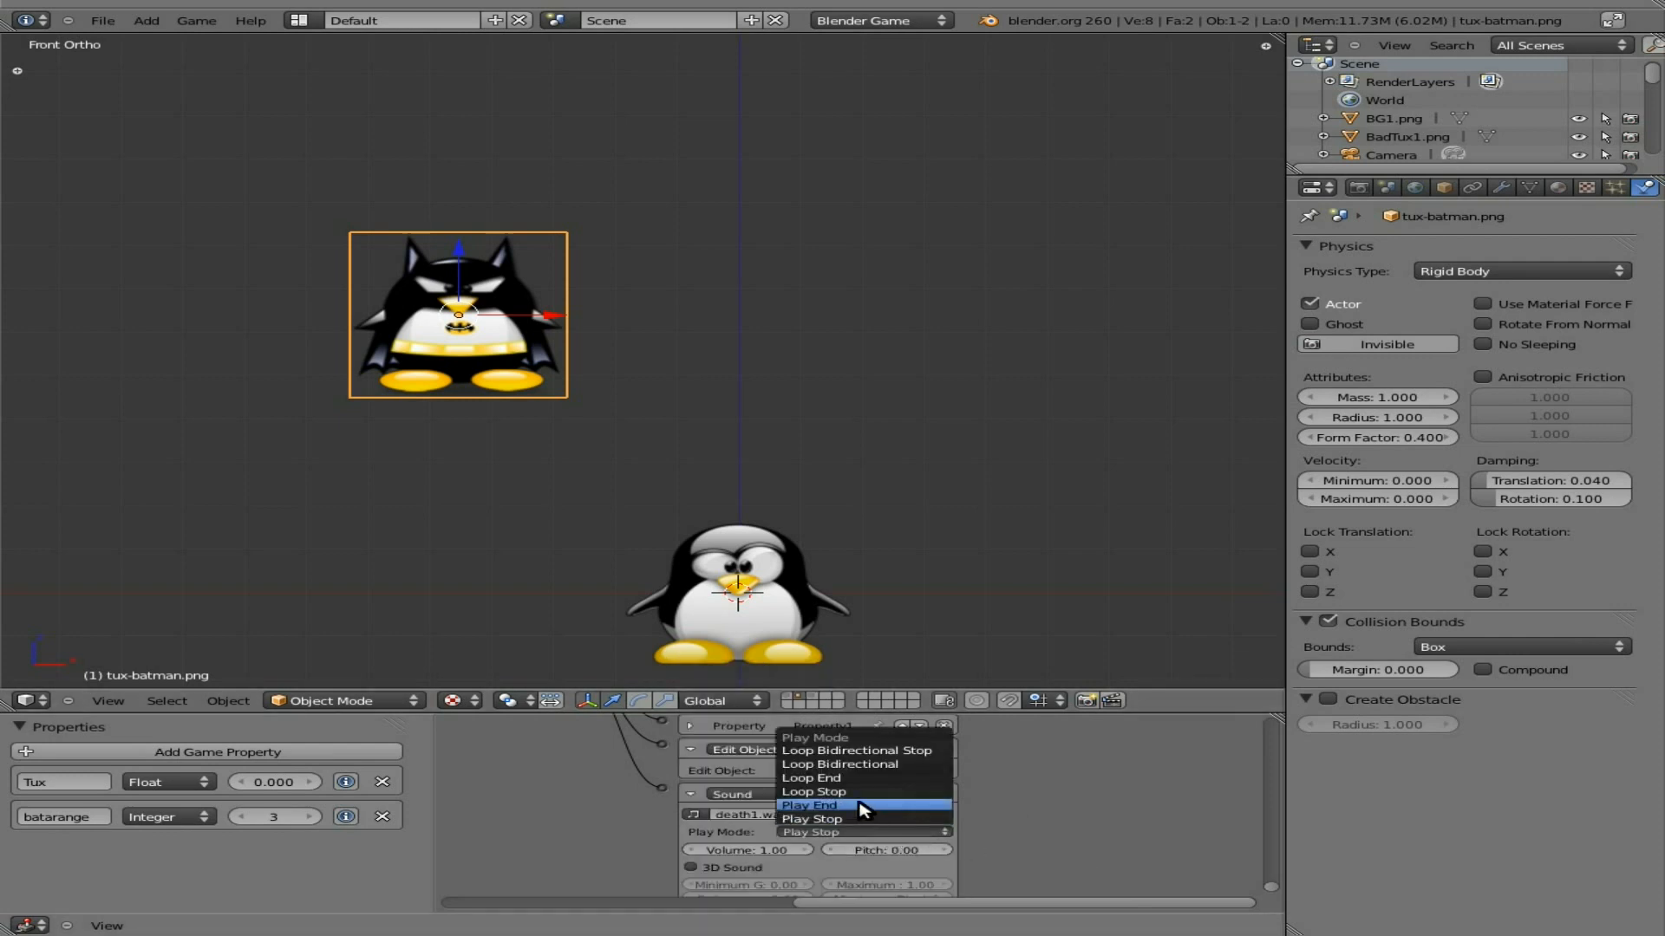
pyautogui.click(862, 808)
# Step: Return to the level's layer and test the game by raising the cannon and firing a penguin at the enemy
pyautogui.hotkey('ctrl', 'Up')
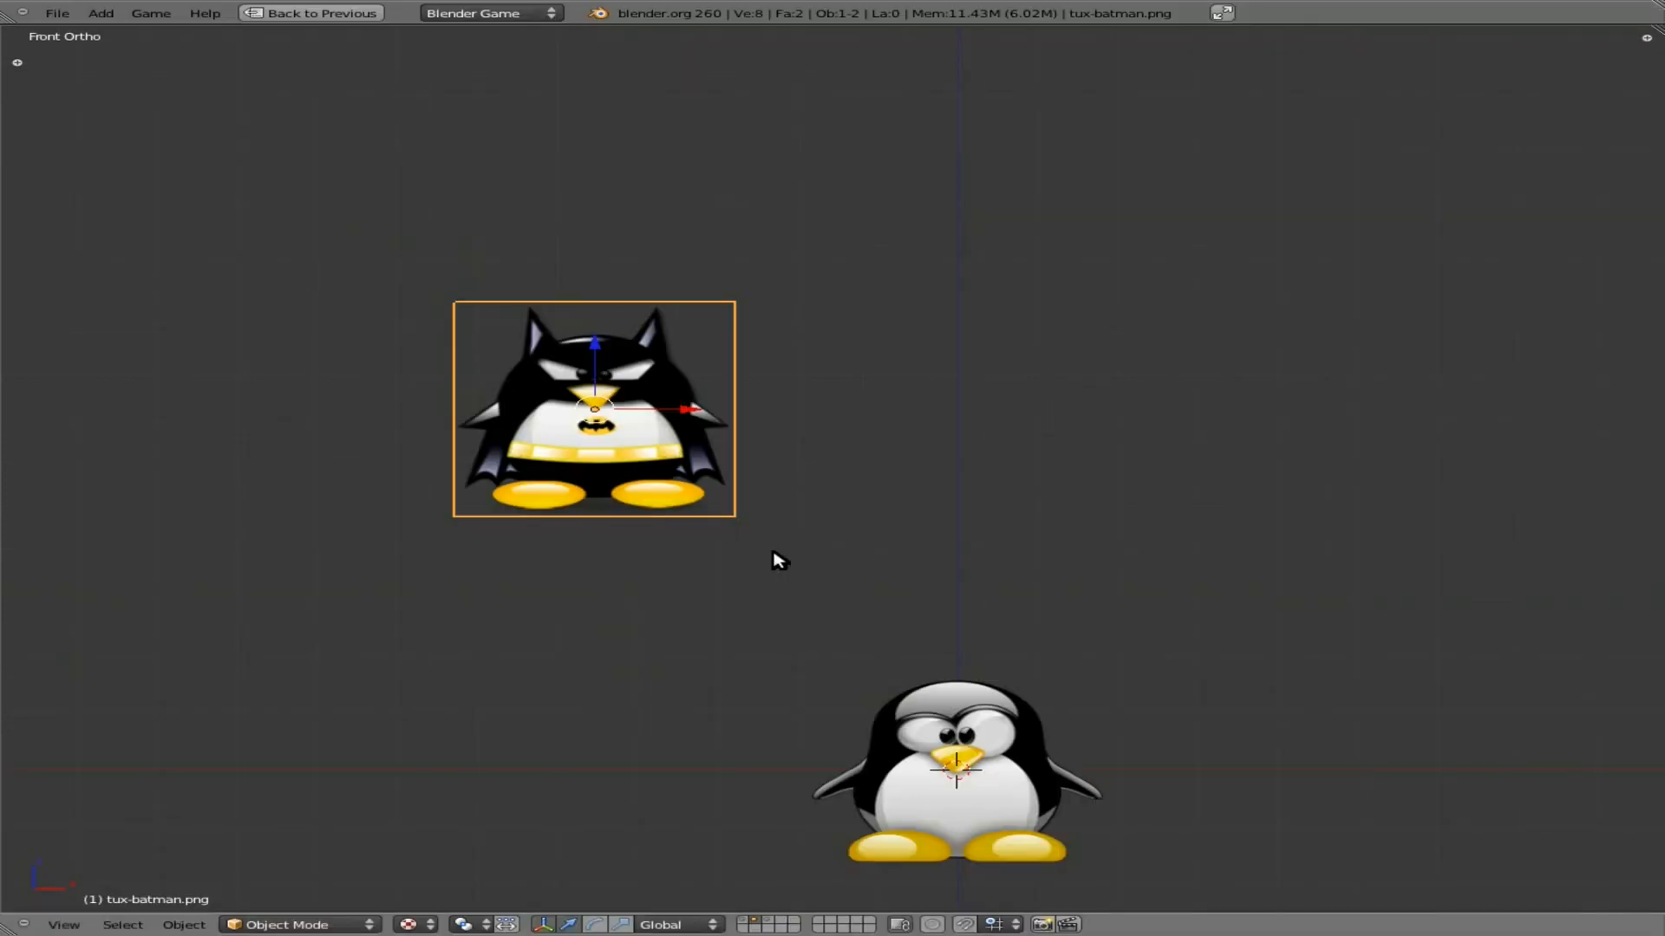
pyautogui.hotkey('ctrl', 'Up')
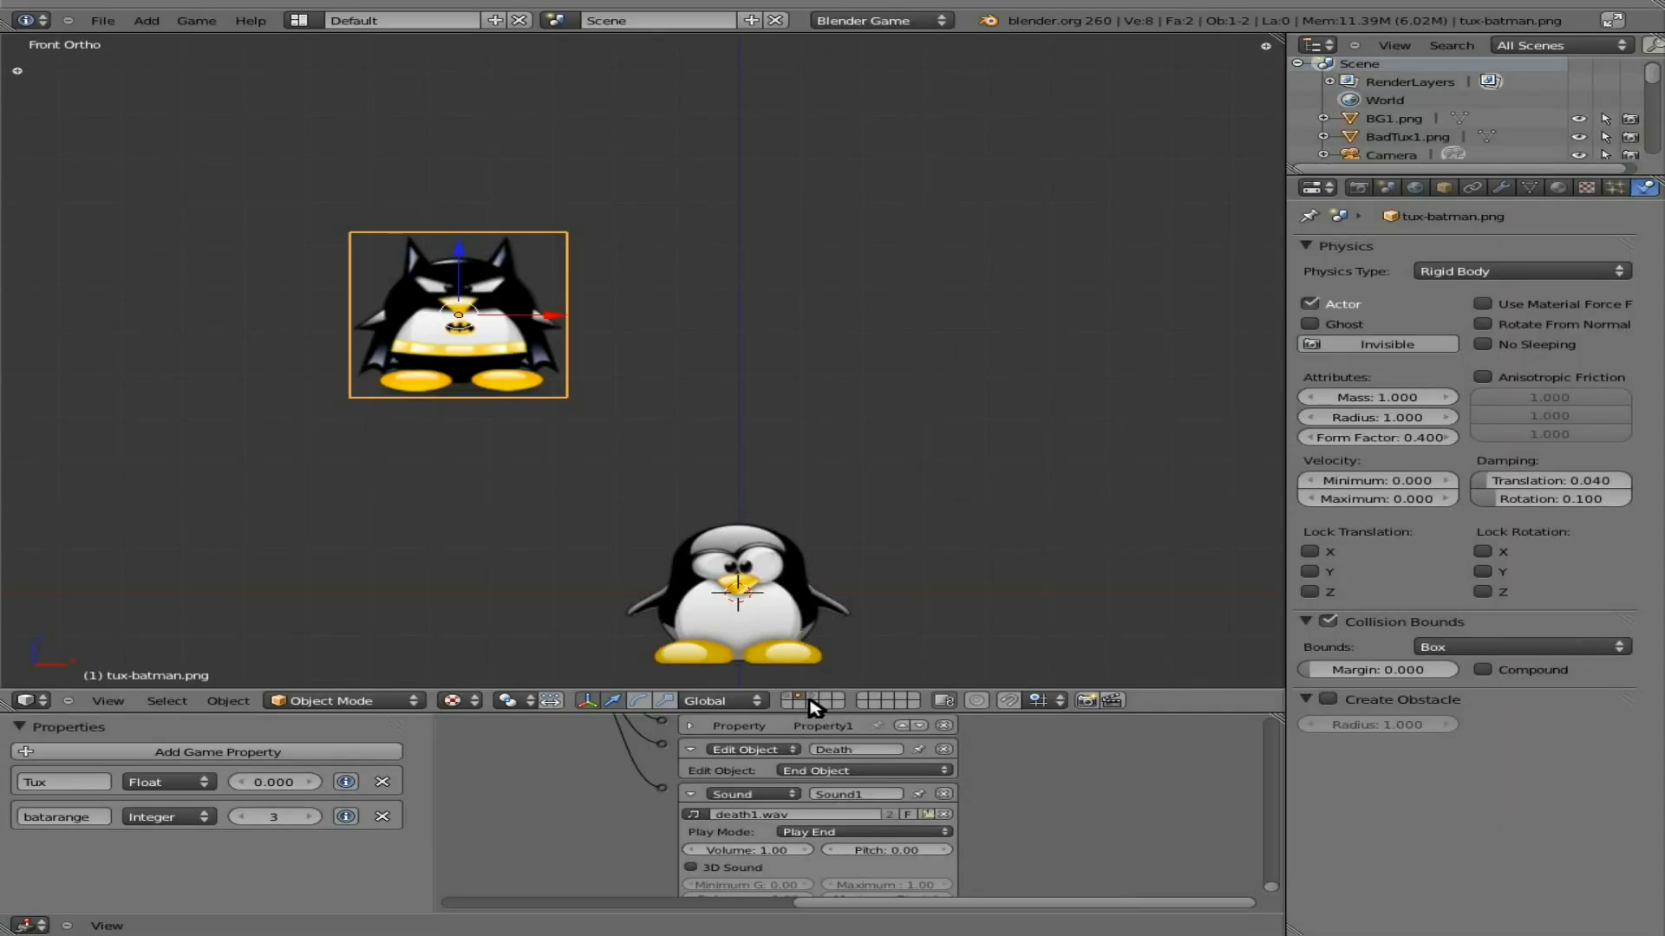
pyautogui.press('p')
pyautogui.press('p')
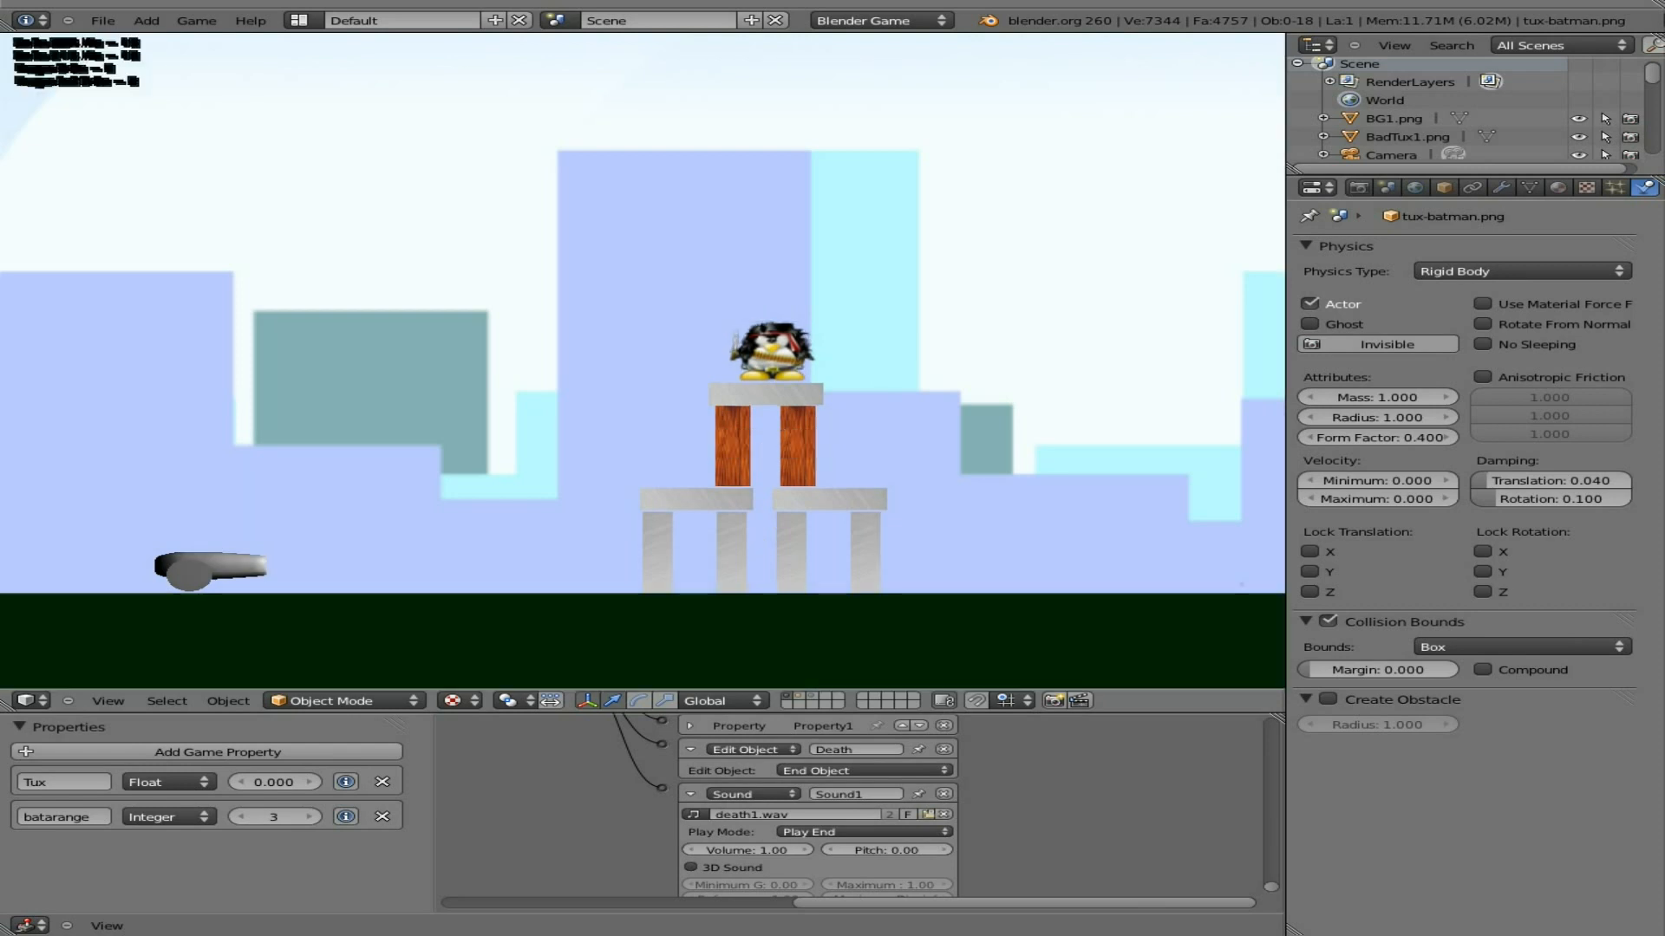
pyautogui.press('Up')
pyautogui.press('space')
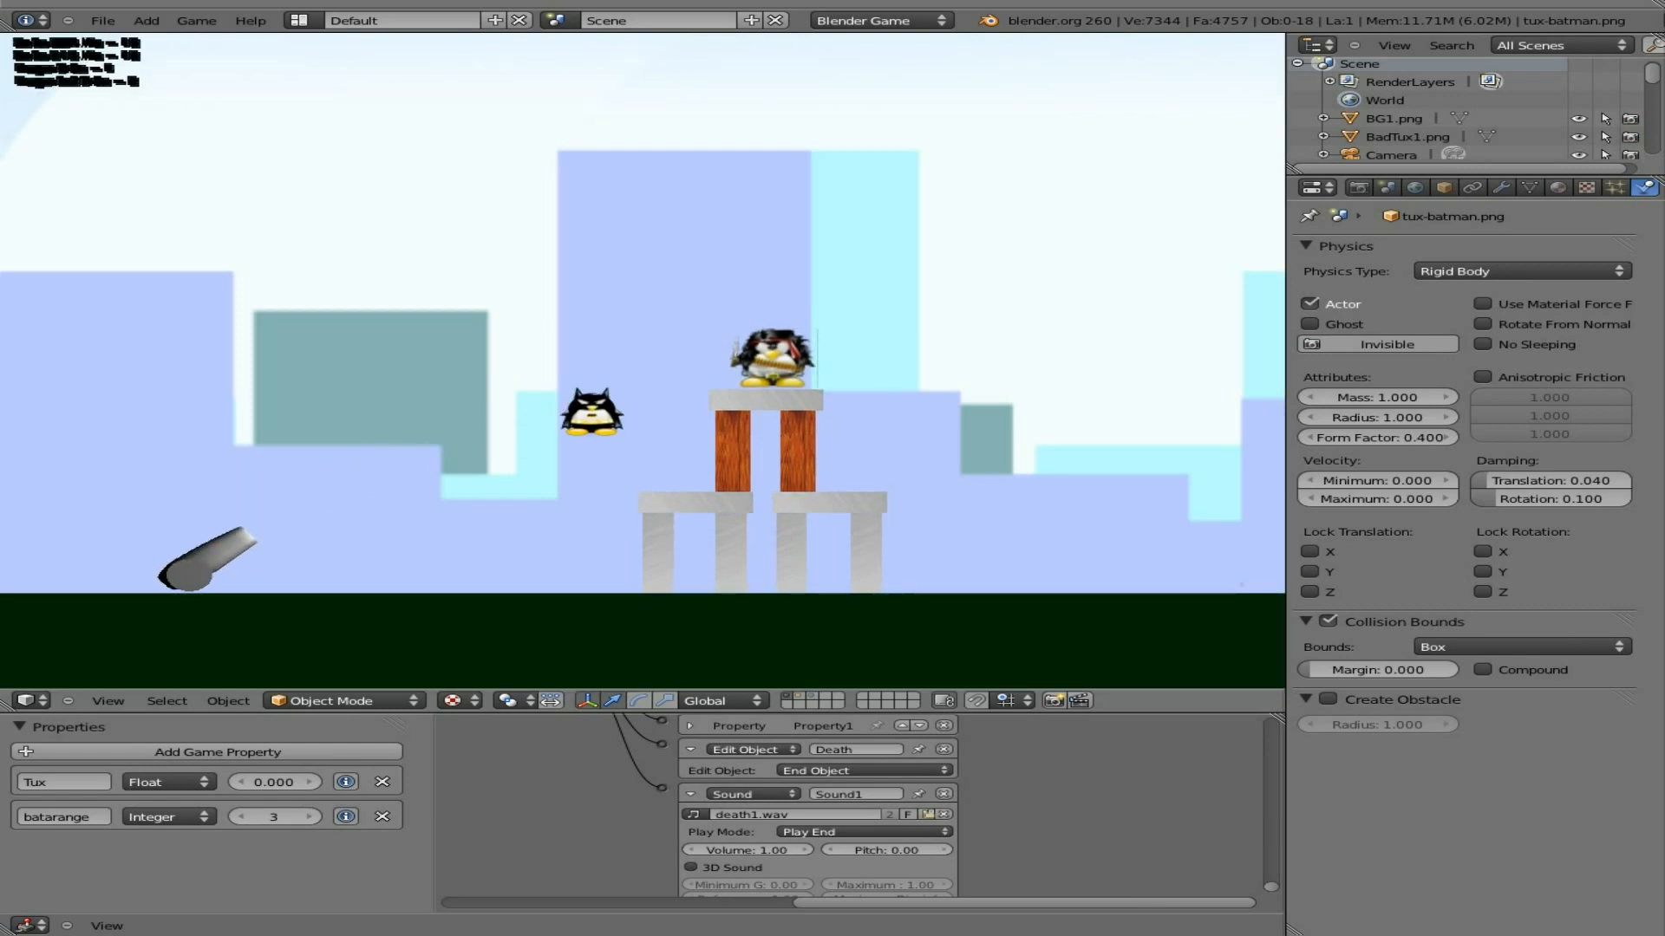
pyautogui.press('Escape')
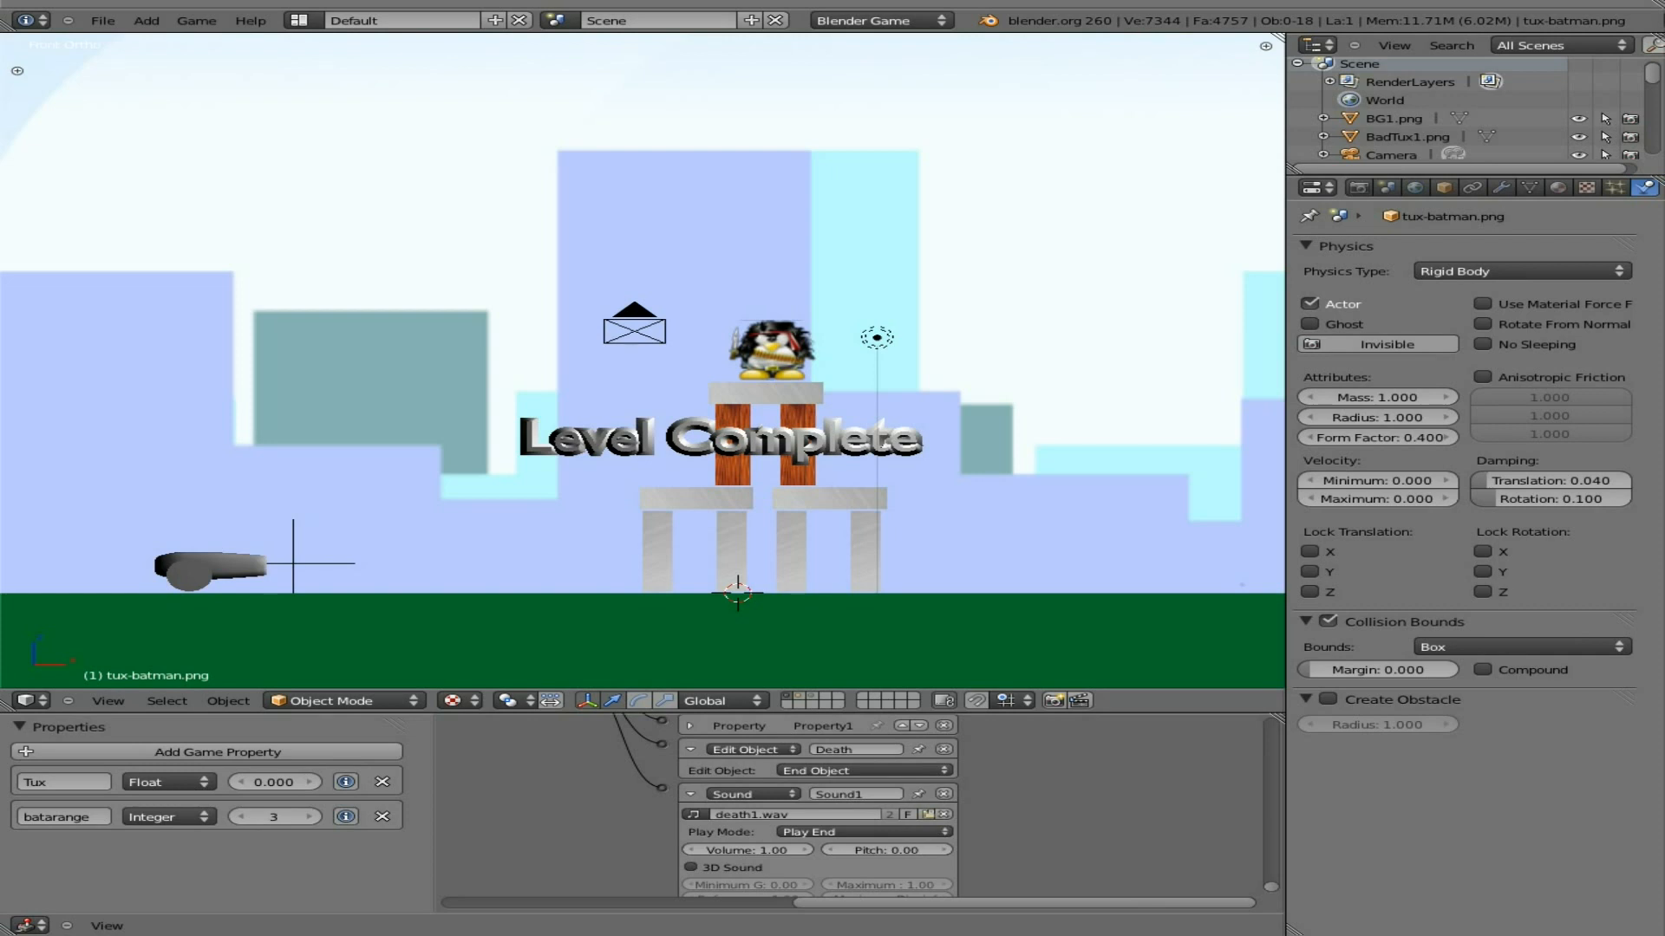
# Step: Switch to a new Terminal window and change to the Blender/Games/PissOffPenguins/sounds/ directory
pyautogui.hotkey('ctrl', 'alt', 't')
pyautogui.write('cd')
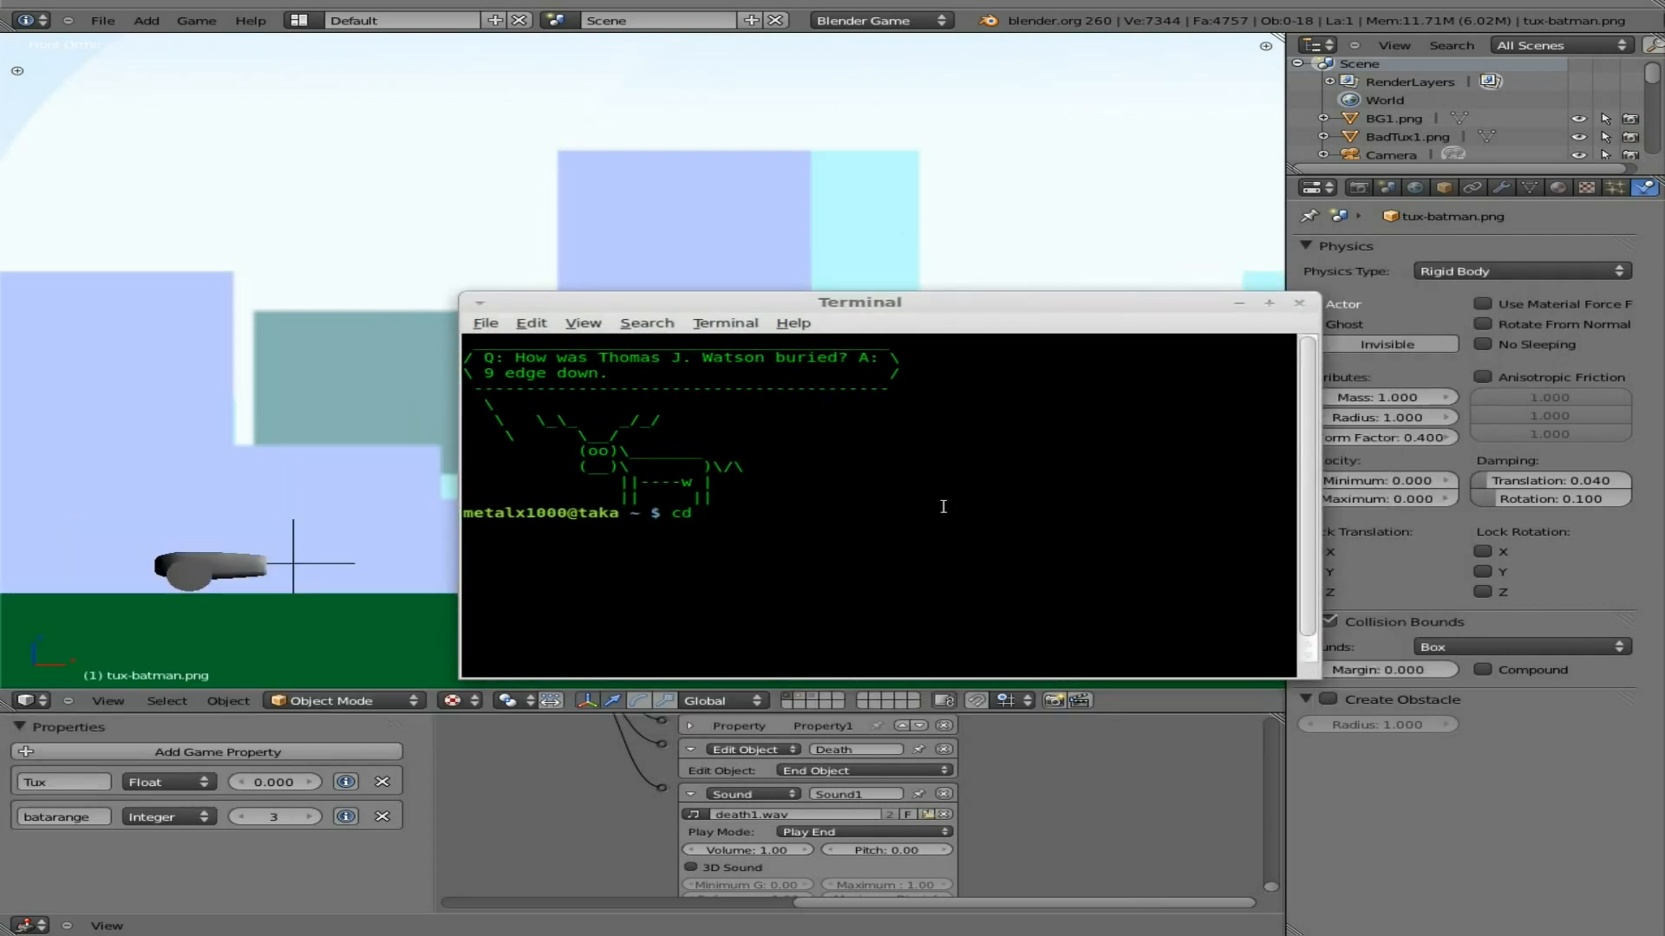
pyautogui.write(' Bl')
pyautogui.press('Tab')
pyautogui.write('G')
pyautogui.press('Tab')
pyautogui.write('P')
pyautogui.press('Tab')
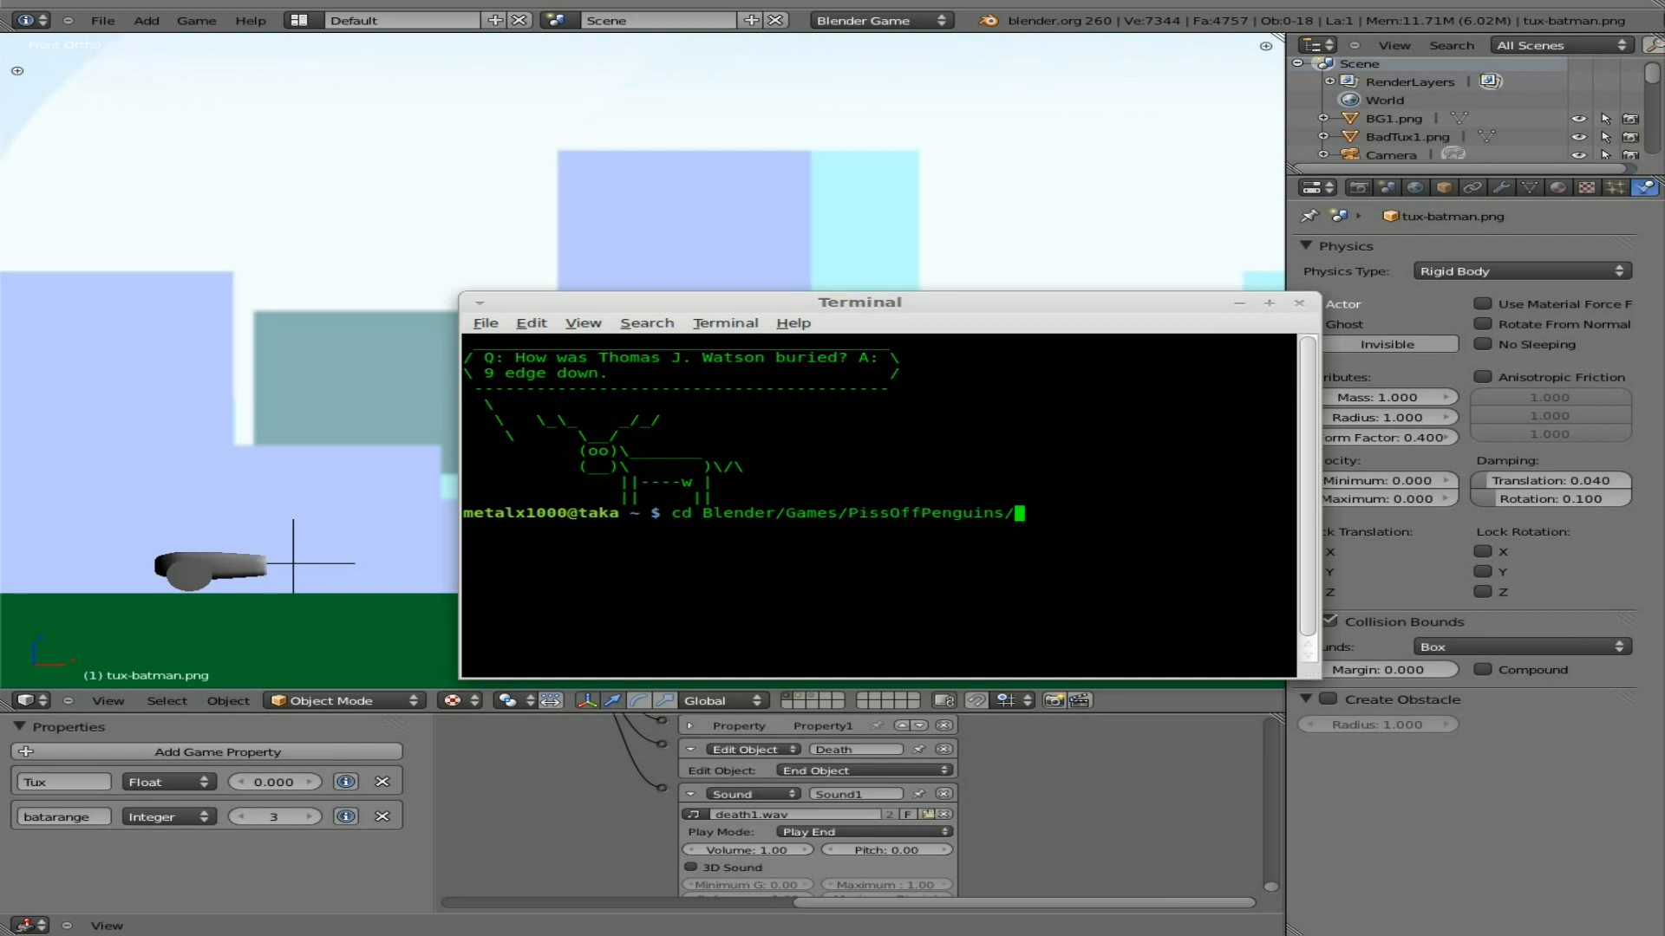
pyautogui.write('s')
pyautogui.press('Tab')
pyautogui.press('Return')
# Step: Convert death1.wav to death1.ogg by running "ffmpeg -i death1.wav death1.ogg"
pyautogui.write('ffmp')
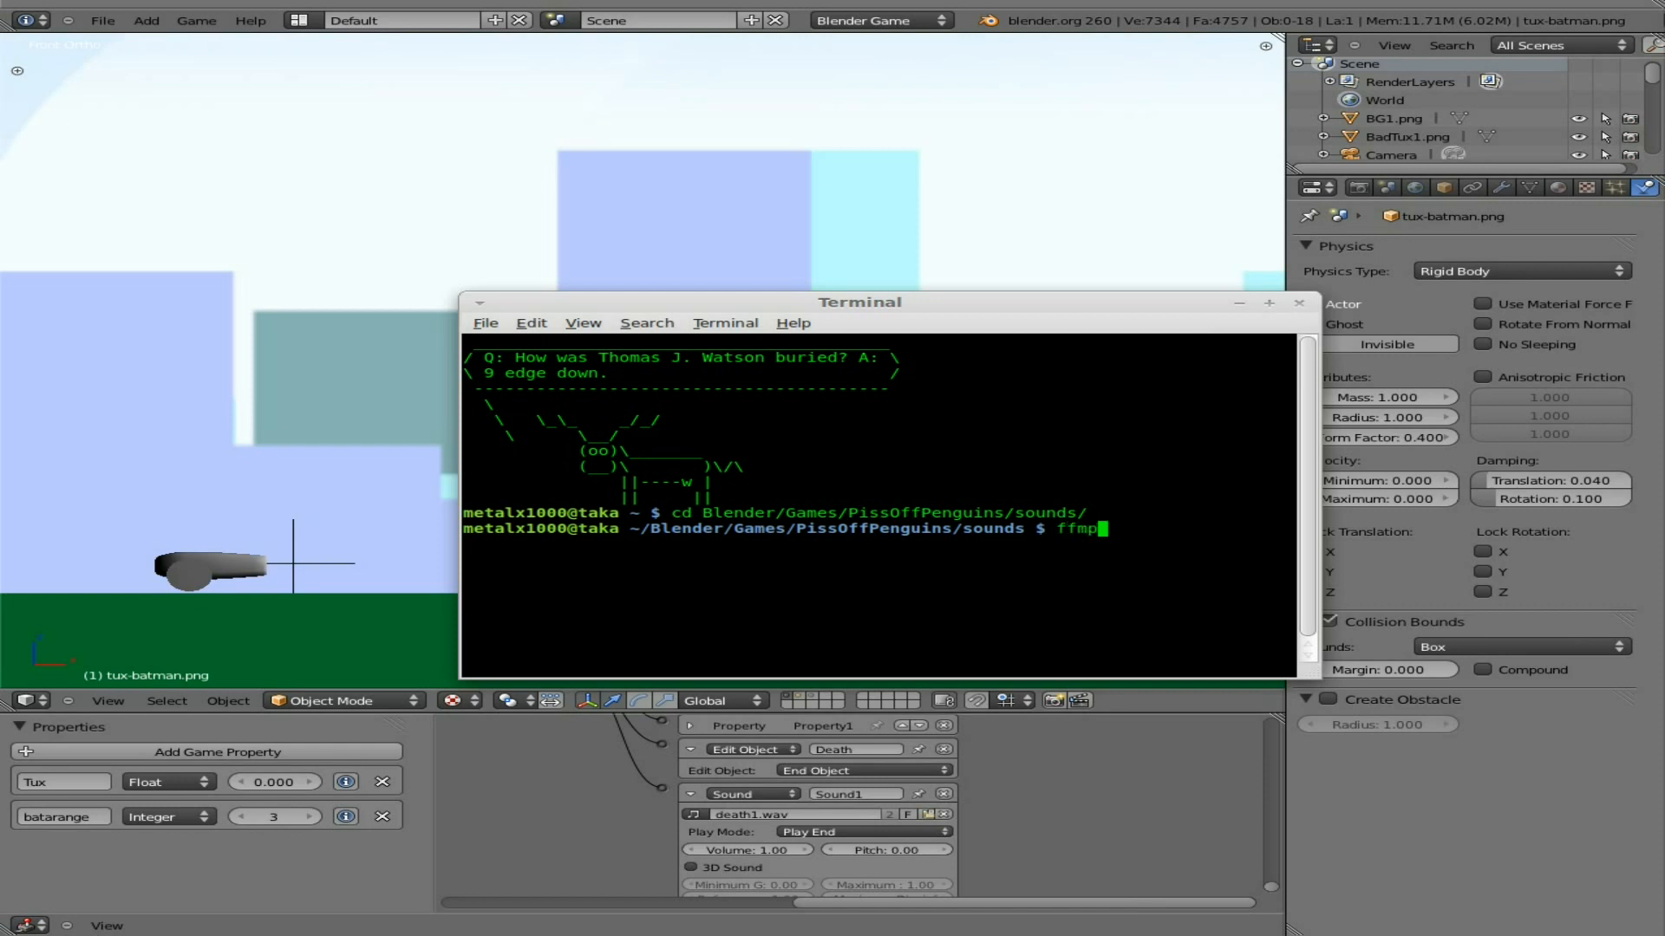
pyautogui.write('eg -i death1.wav death1.wav')
pyautogui.press('BackSpace')
pyautogui.press('BackSpace')
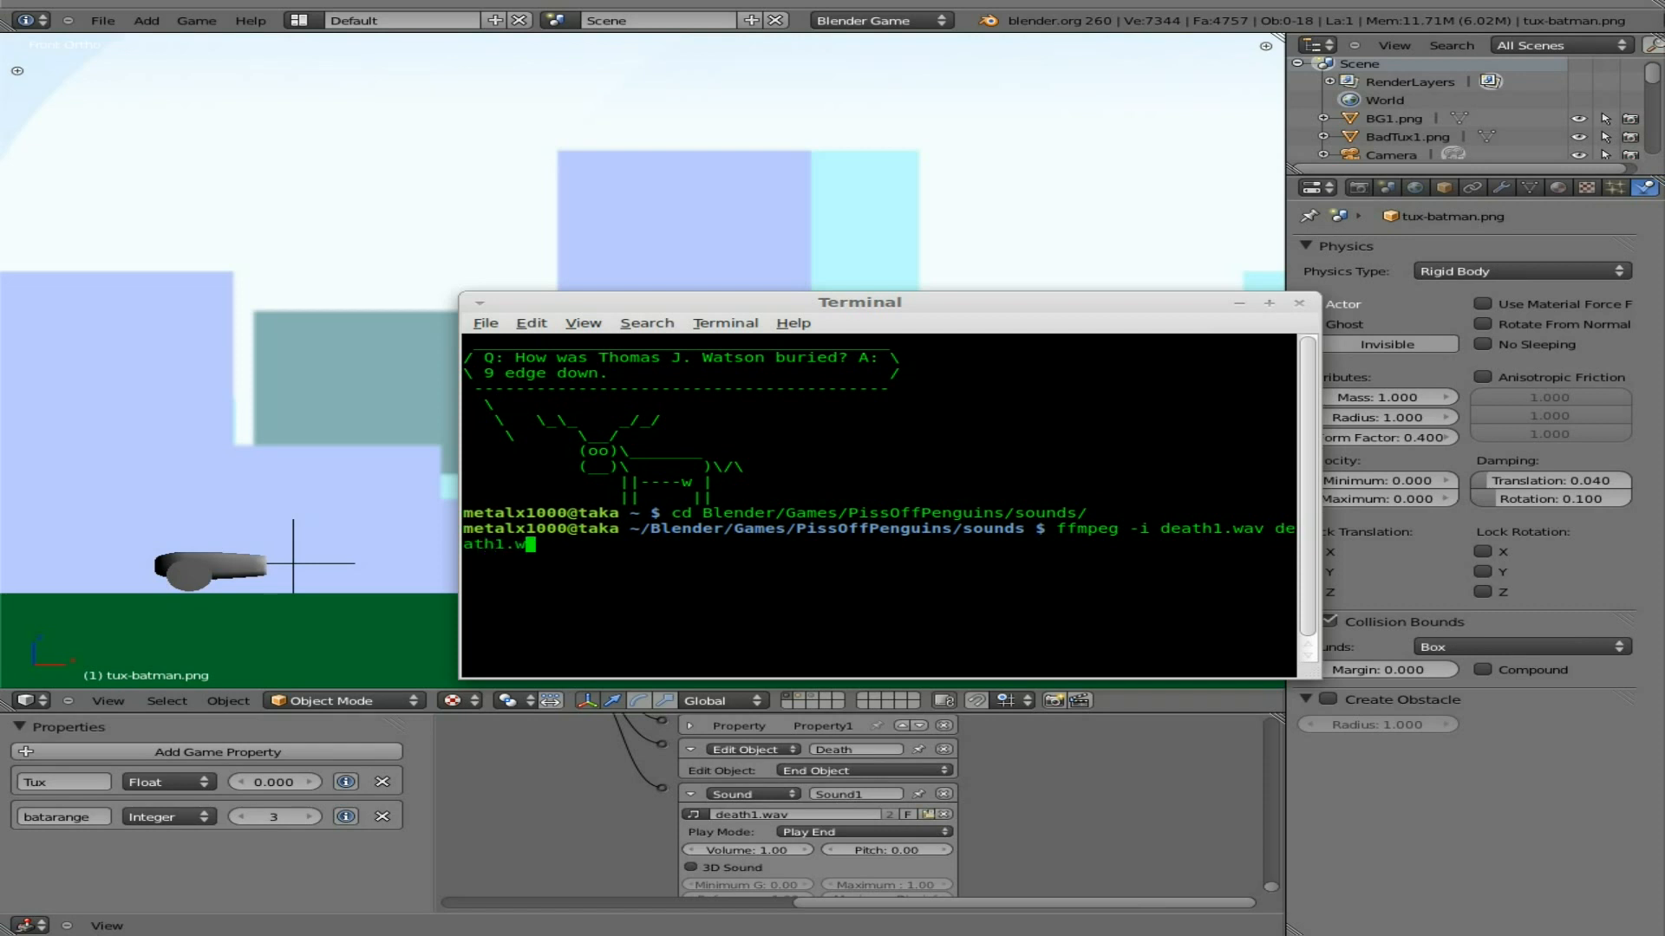
pyautogui.write('ogg')
pyautogui.press('Return')
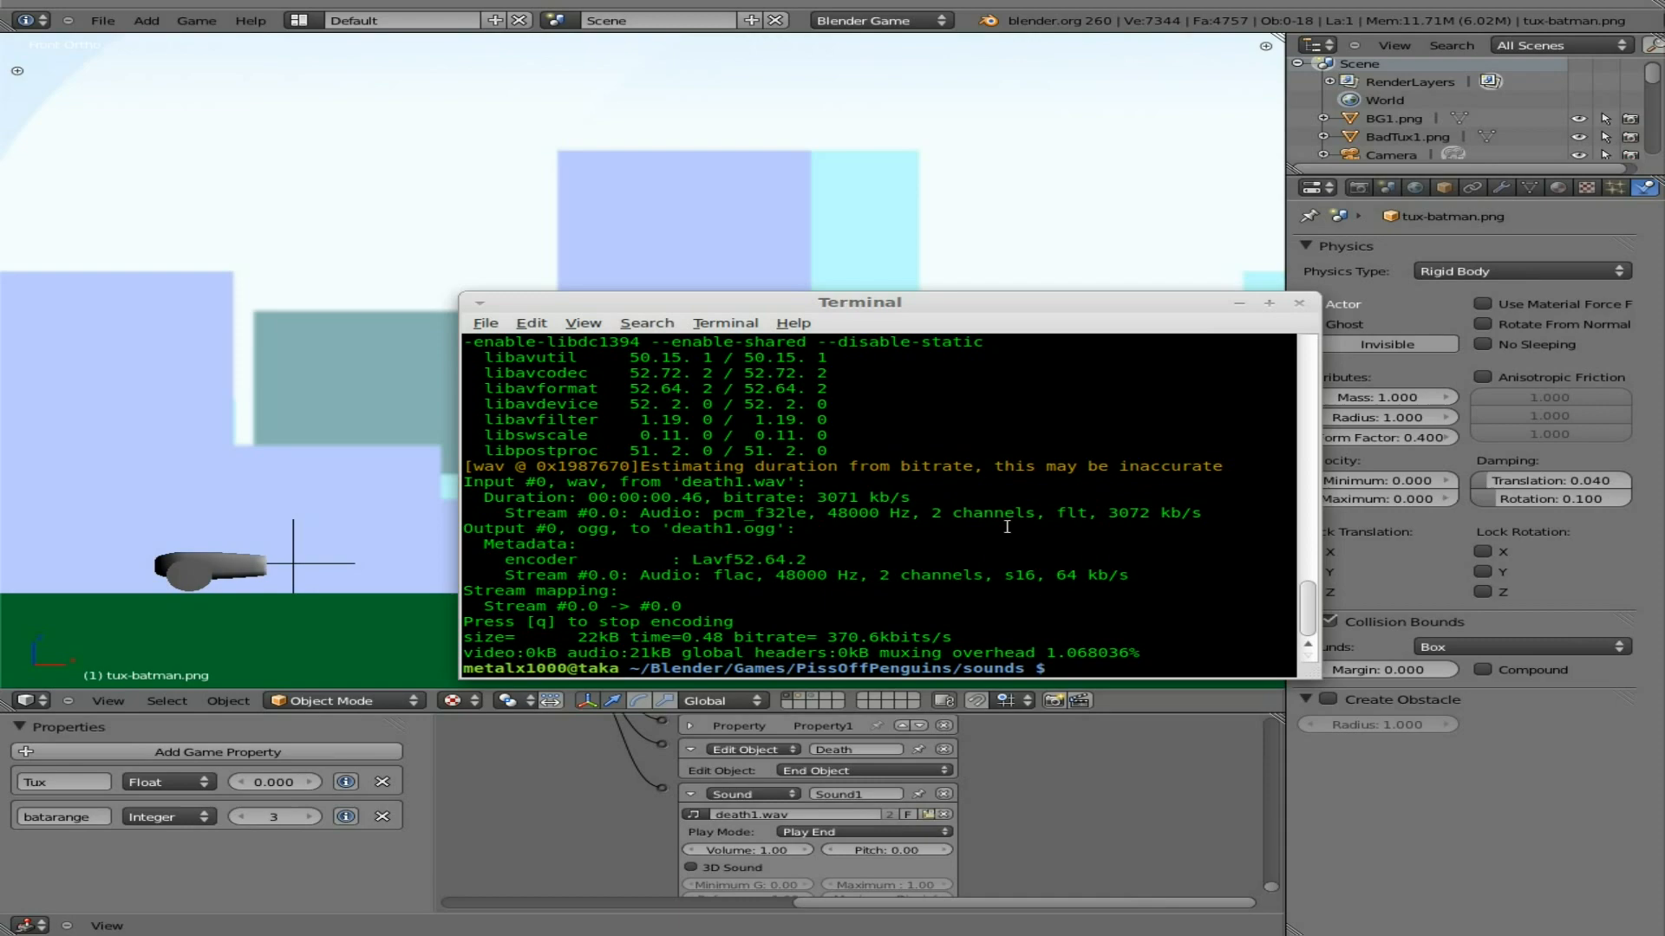
# Step: Switch back to Blender, load death1.ogg into the Sound1 actuator of tux-batman.png, and test-run the game
pyautogui.click(1495, 815)
pyautogui.click(928, 817)
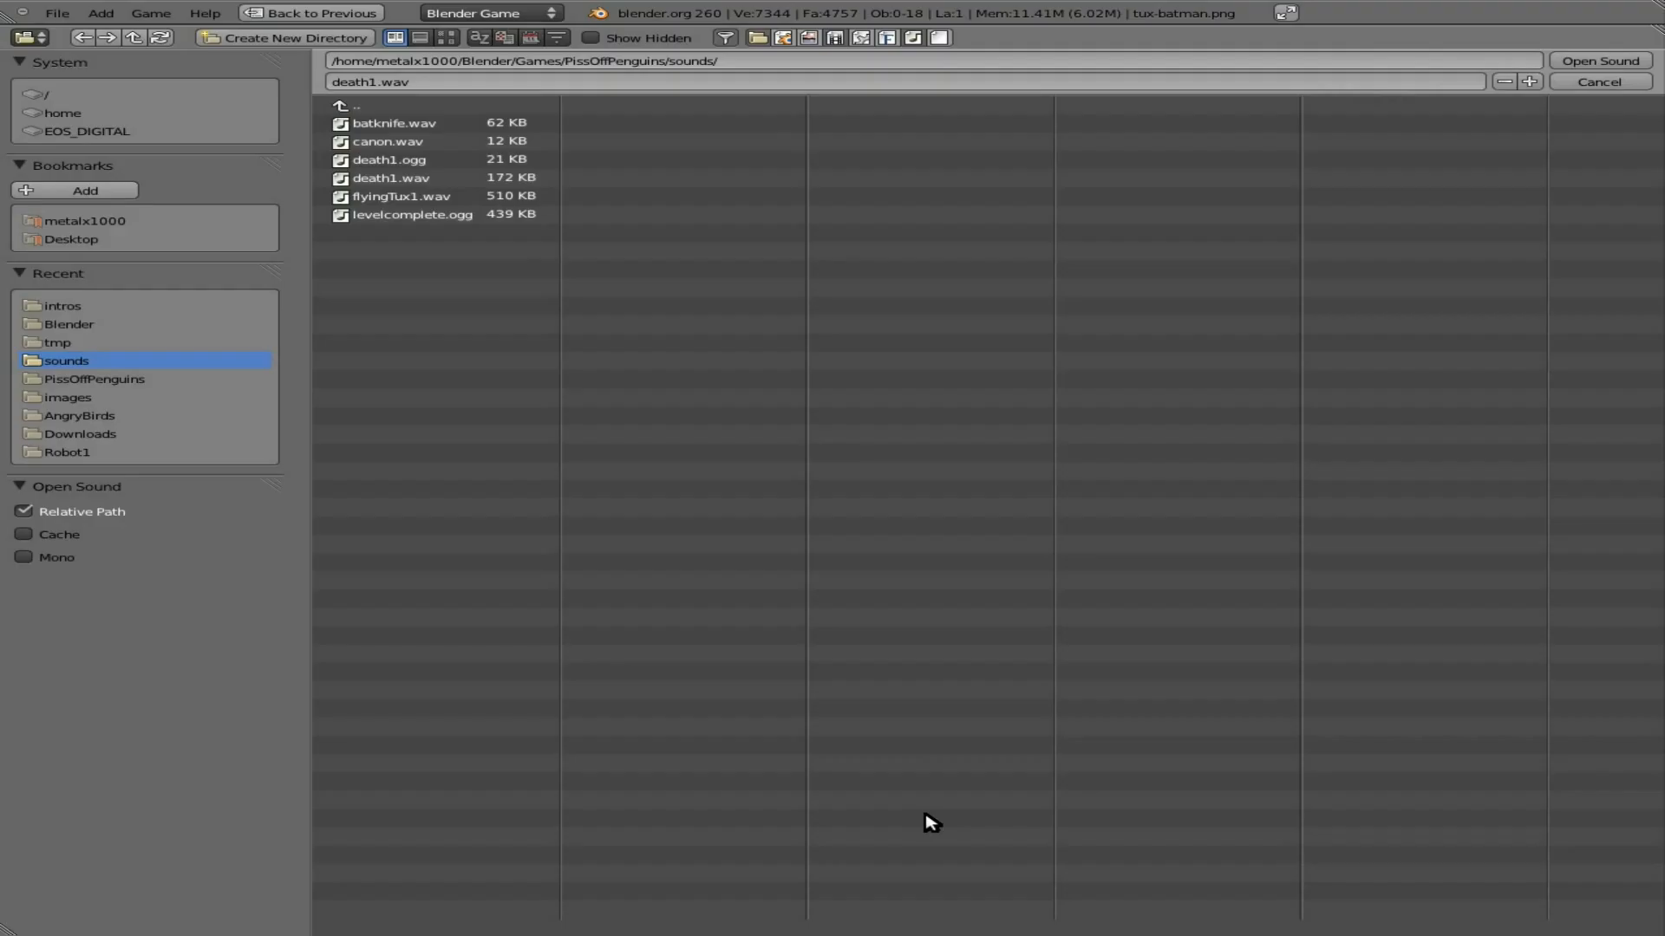
pyautogui.click(408, 163)
pyautogui.click(1582, 63)
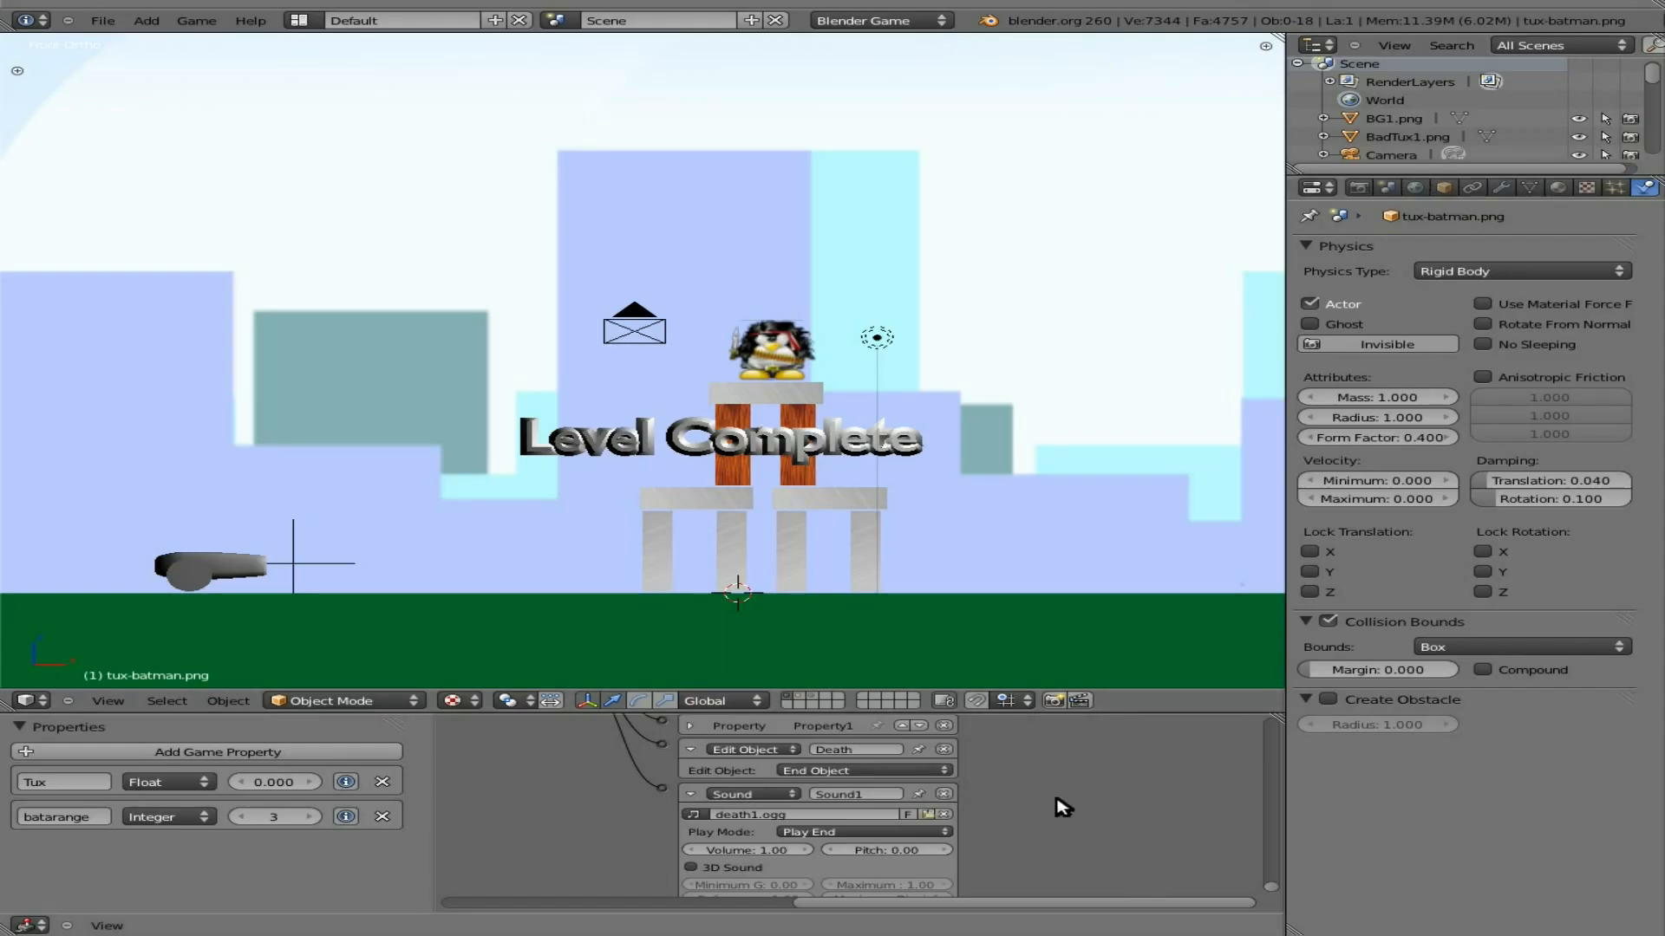
pyautogui.press('p')
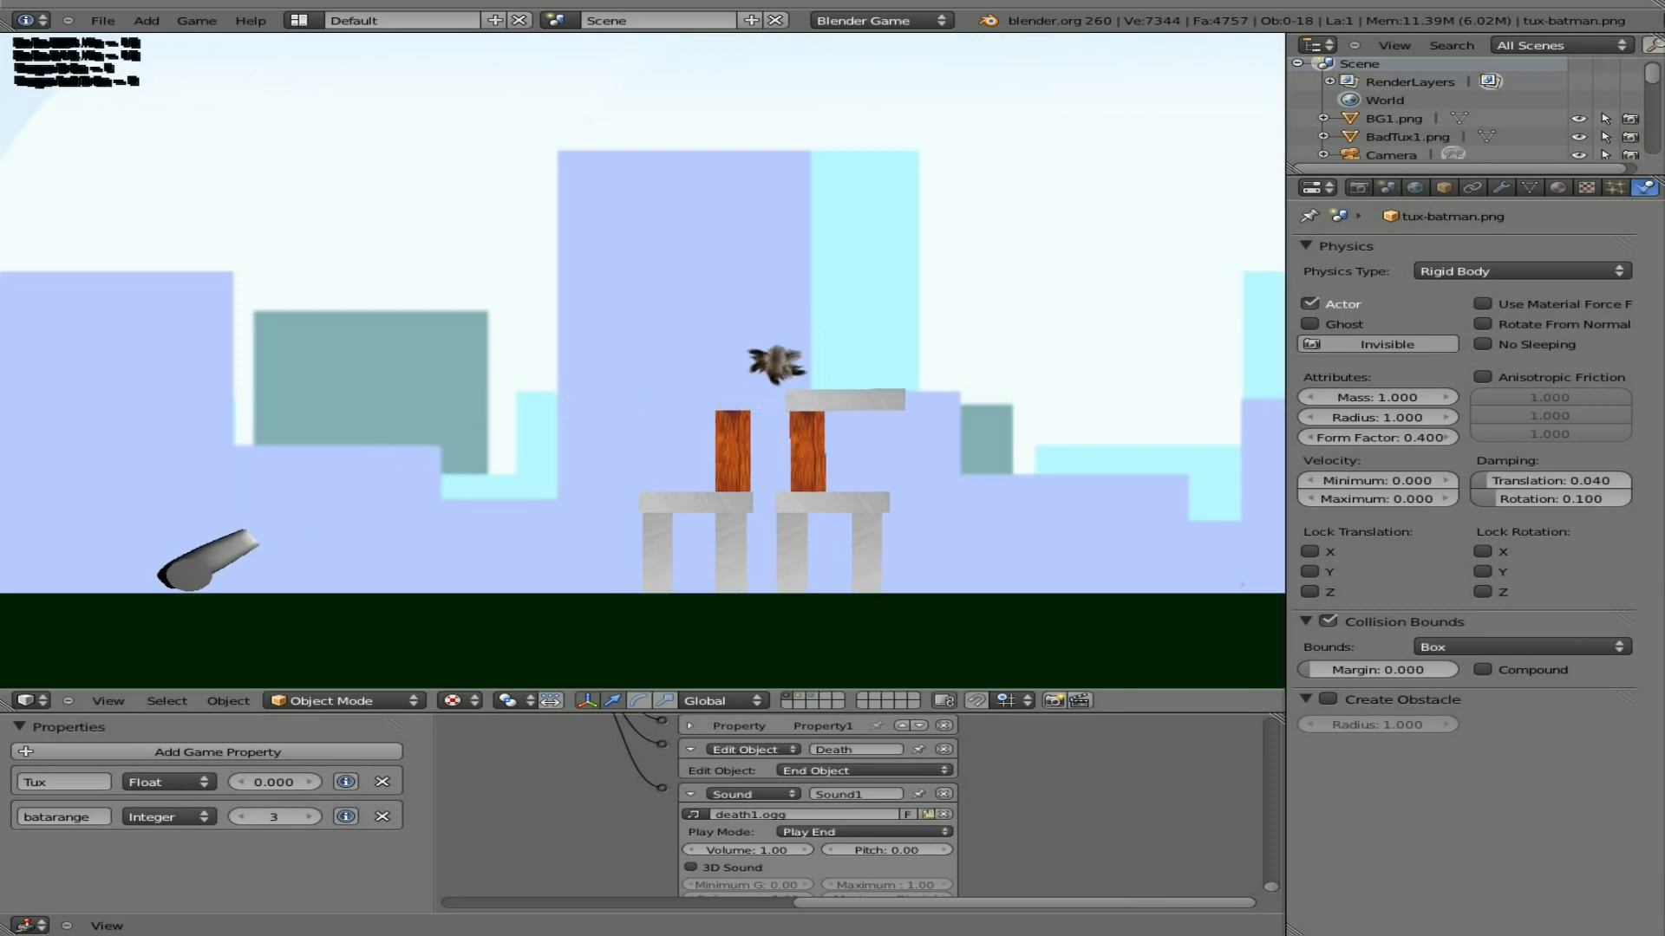
pyautogui.press('Escape')
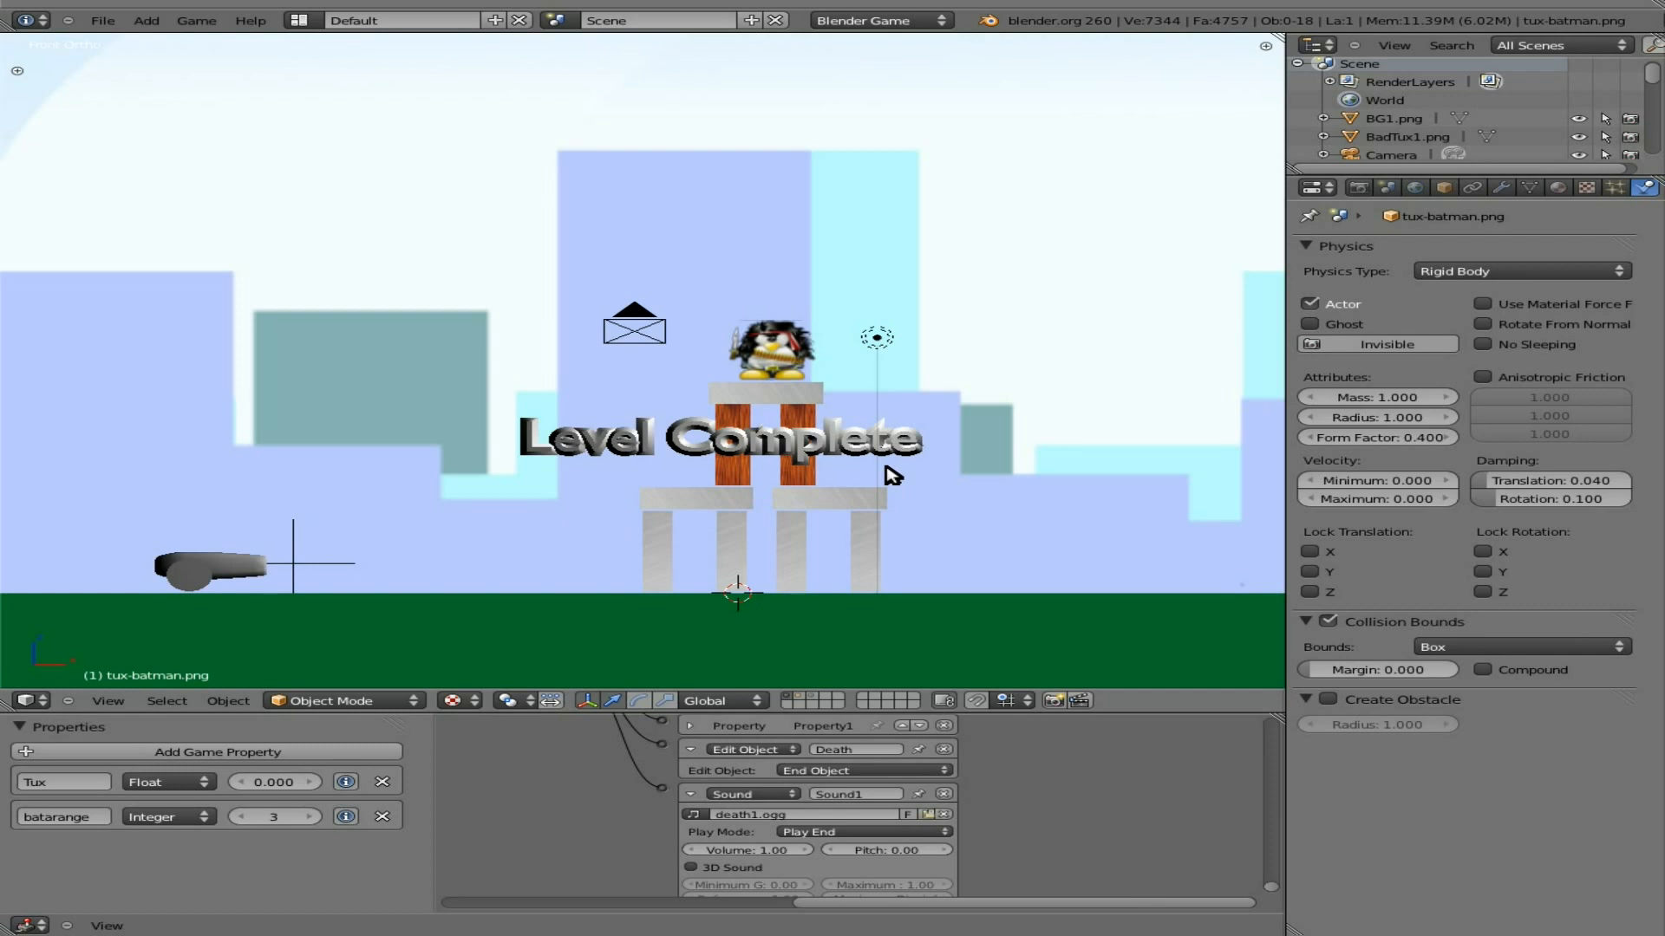